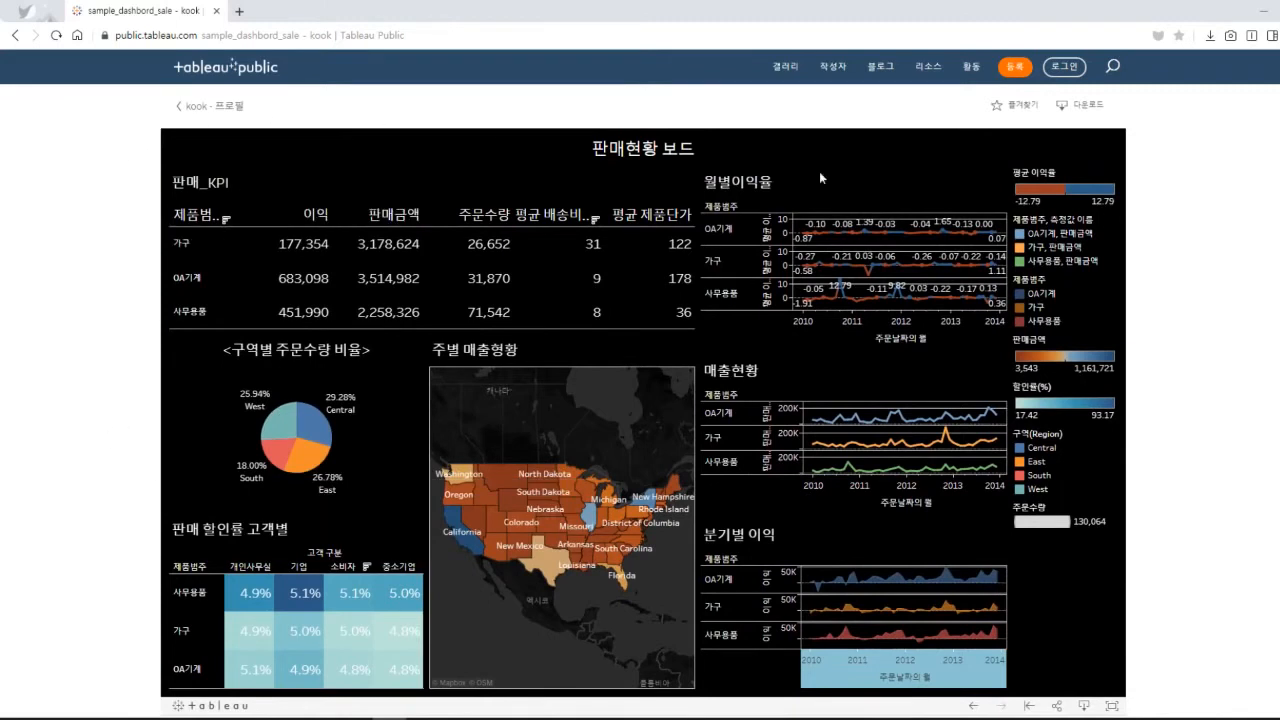
Look over the 판매현황 보드 dashboard and display it in full screen
scroll(1011, 494, down, 2)
scroll(1011, 494, up, 1)
scroll(1011, 496, up, 1)
scroll(1149, 466, down, 1)
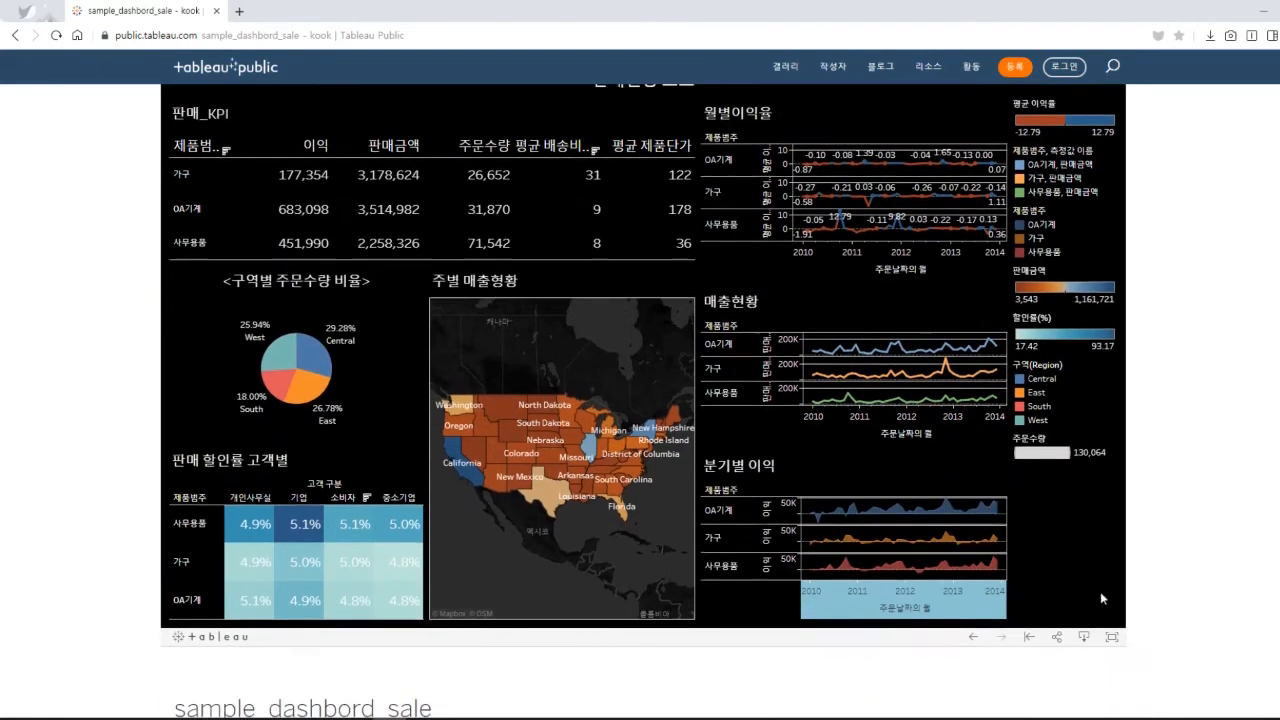
click(1117, 641)
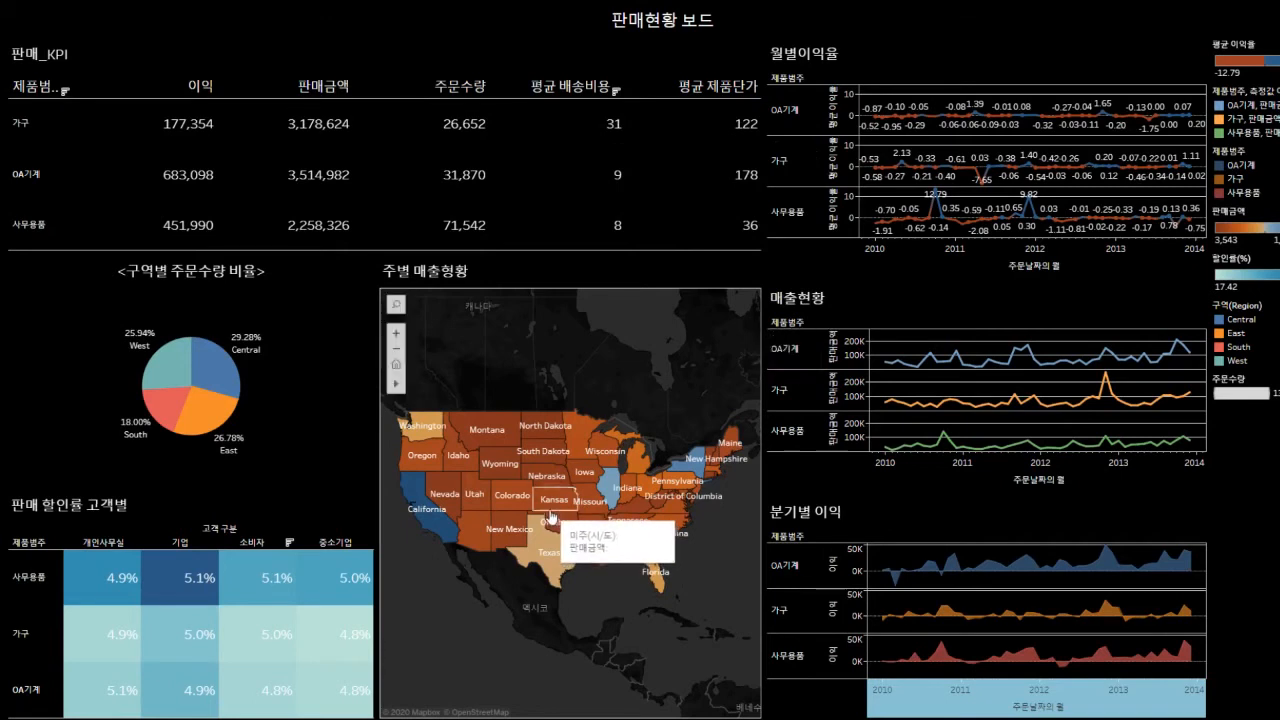
Filter the dashboard by Montana and then by New York on the 주별 매출형황 map, clearing each selection
click(491, 430)
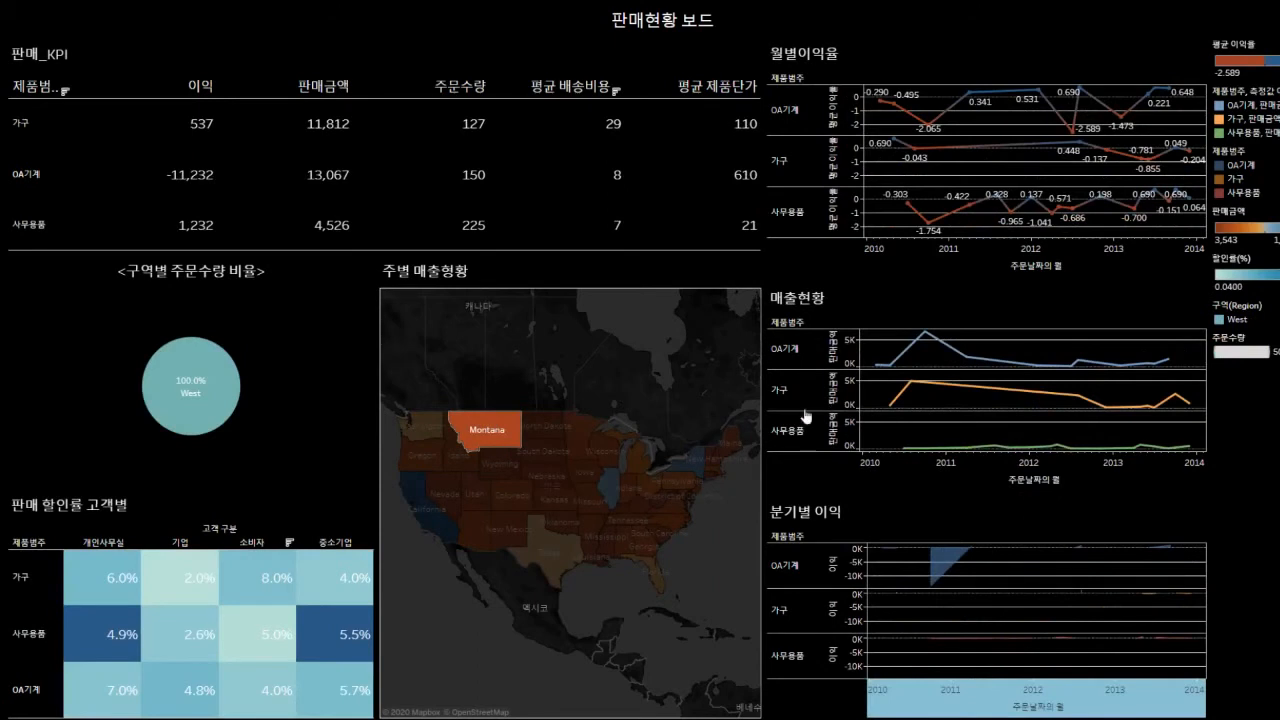
click(412, 573)
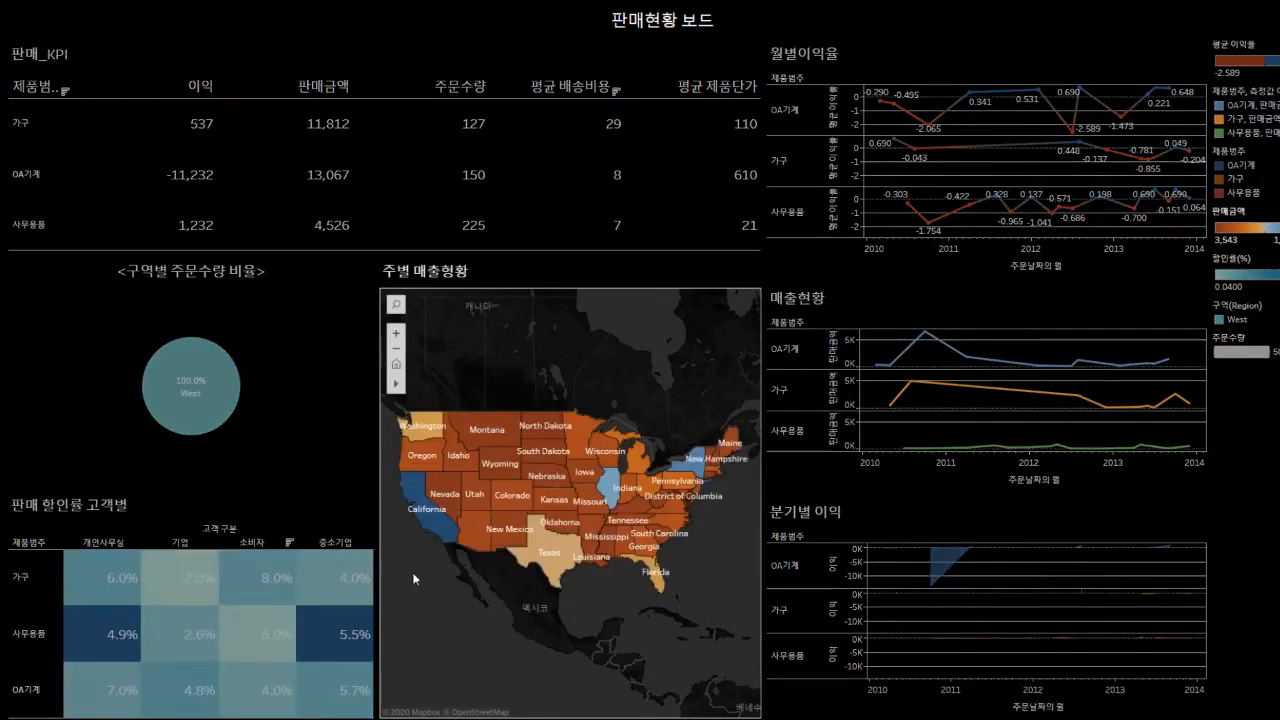
click(685, 462)
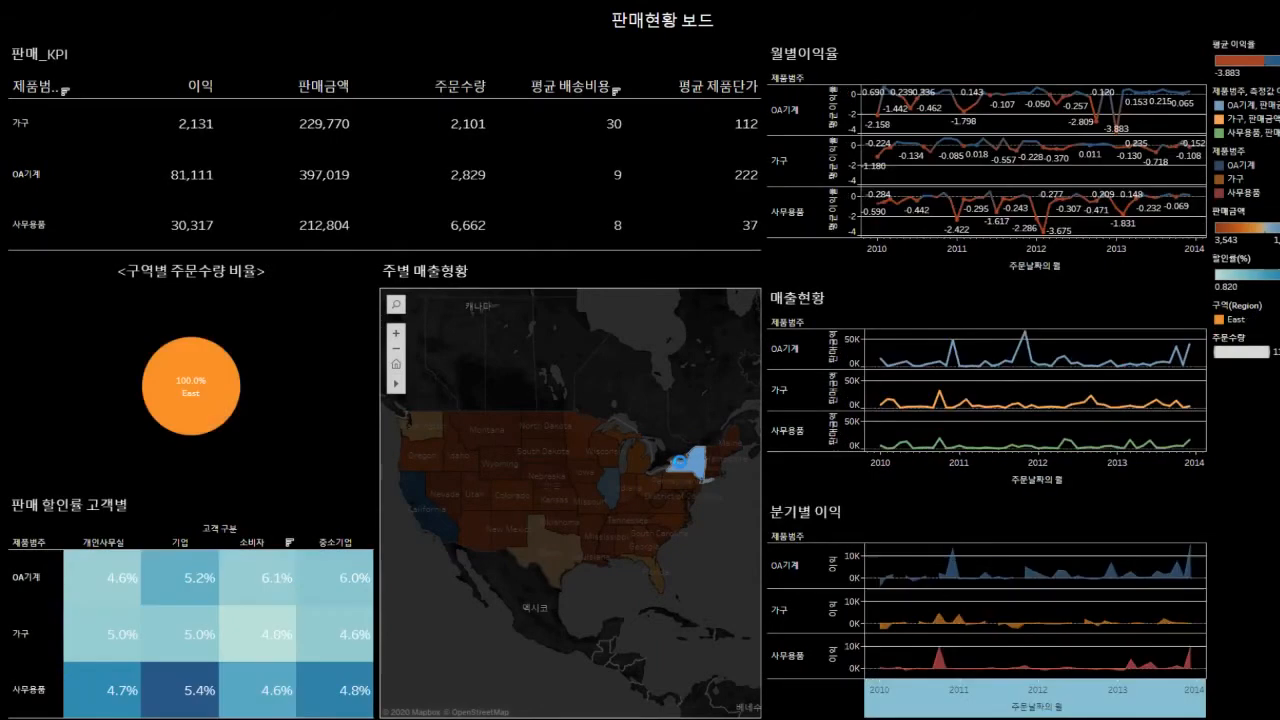
click(420, 577)
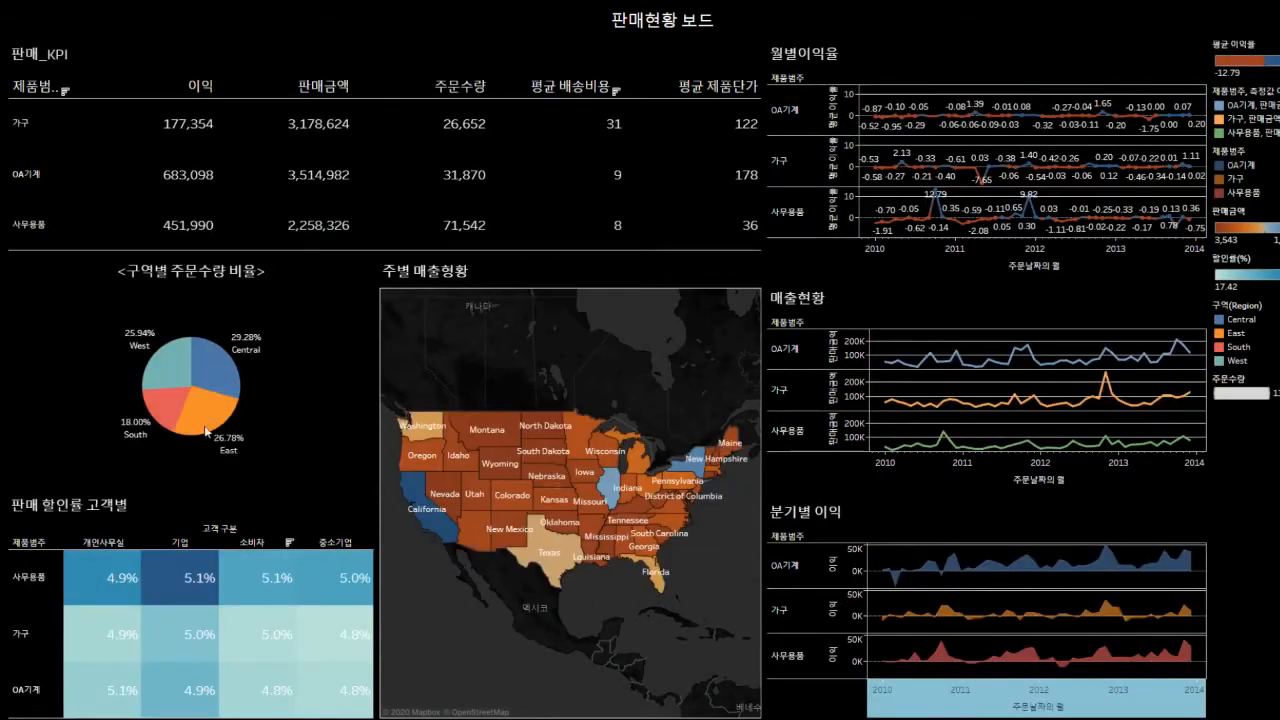
Filter the dashboard by the West pie slice, then by the 사무용품/기업 cell of the discount table, clearing each selection
click(171, 368)
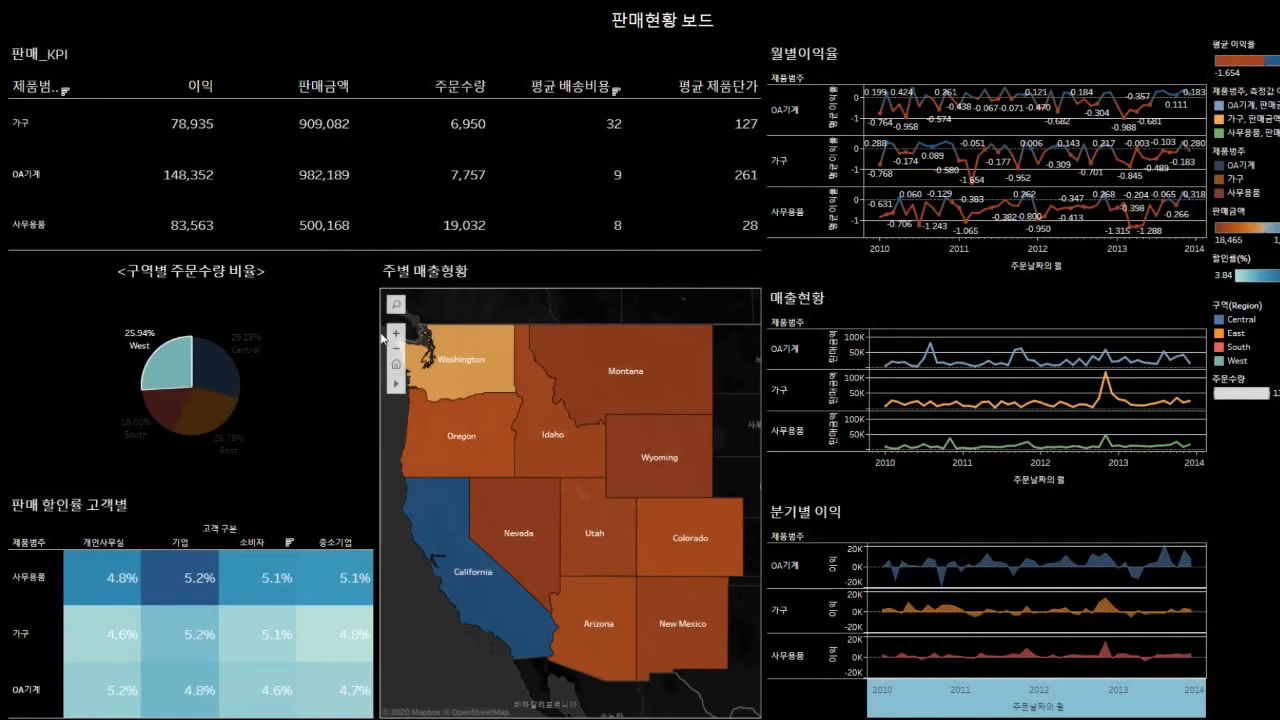
click(288, 398)
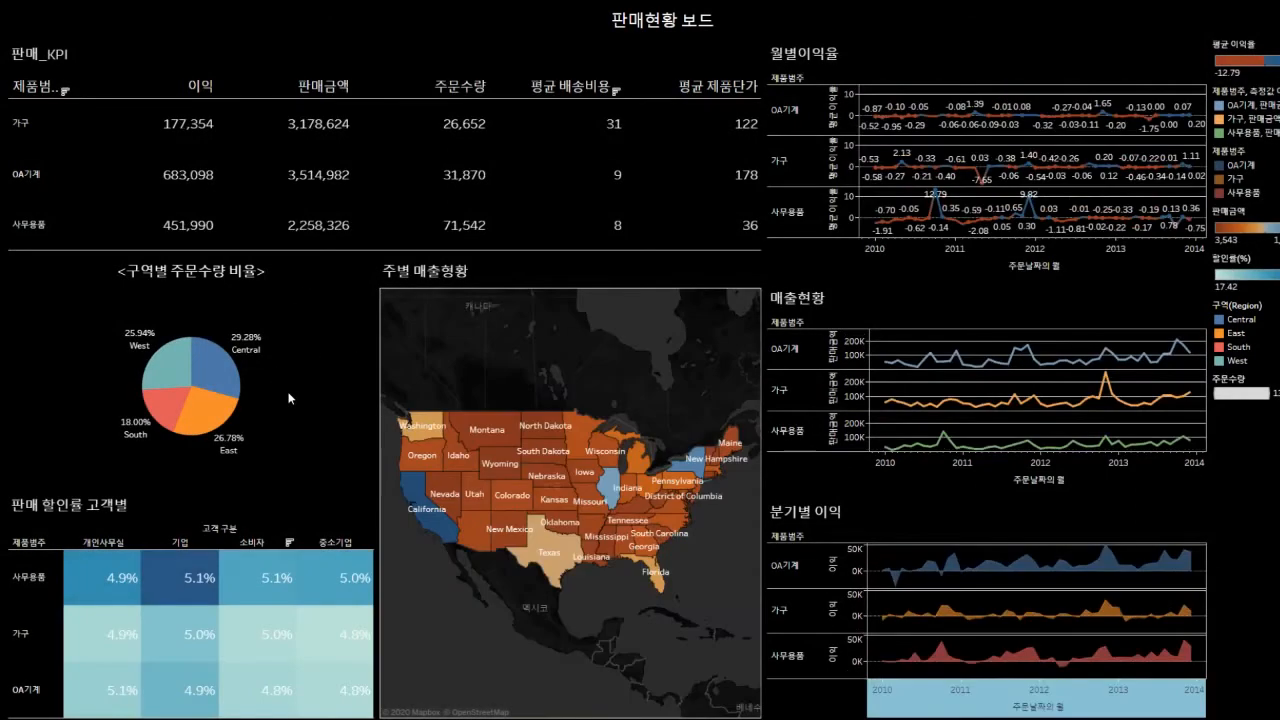
click(188, 574)
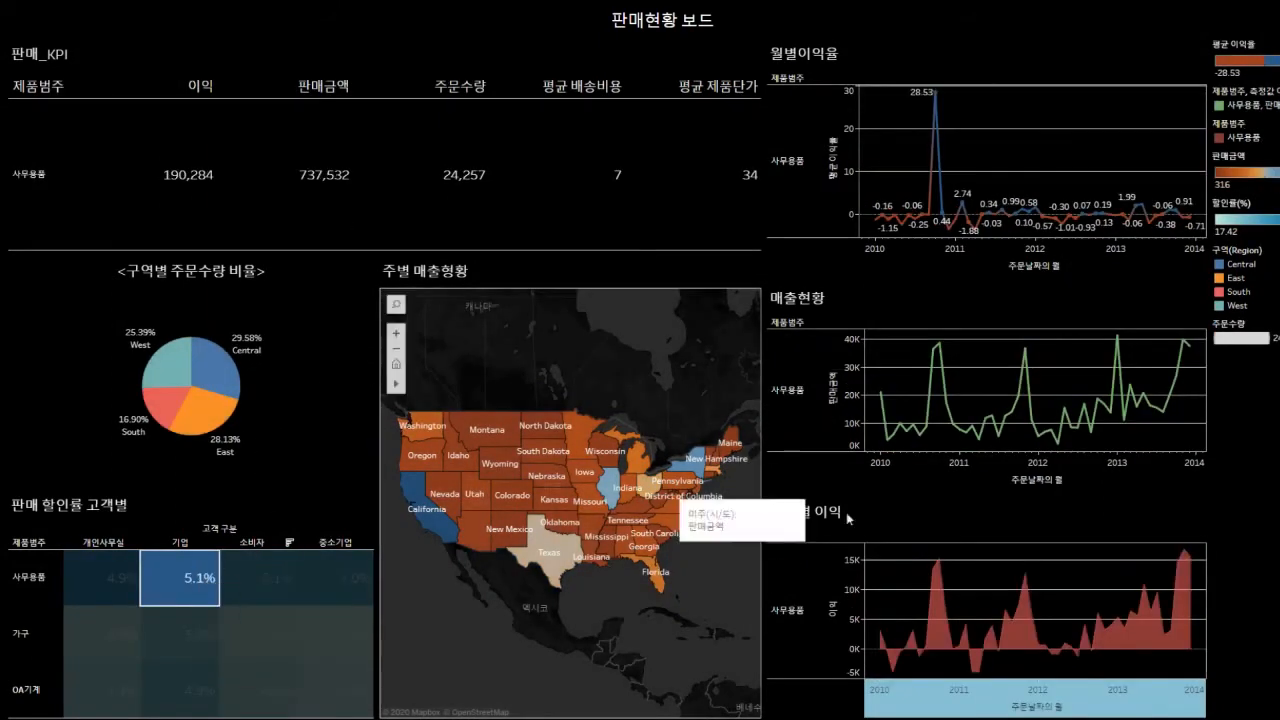
click(149, 531)
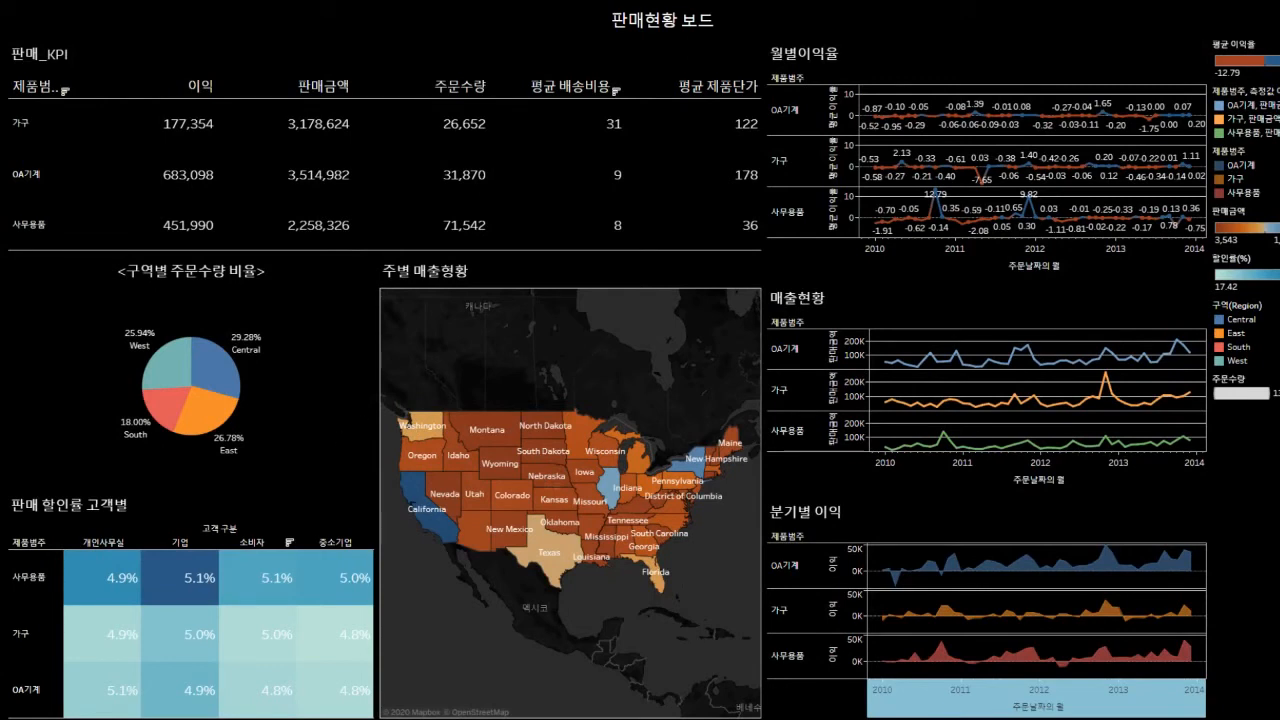
Exit the full-screen dashboard and switch to the 수퍼수퍼스토어.xlsx workbook in Excel
key(Escape)
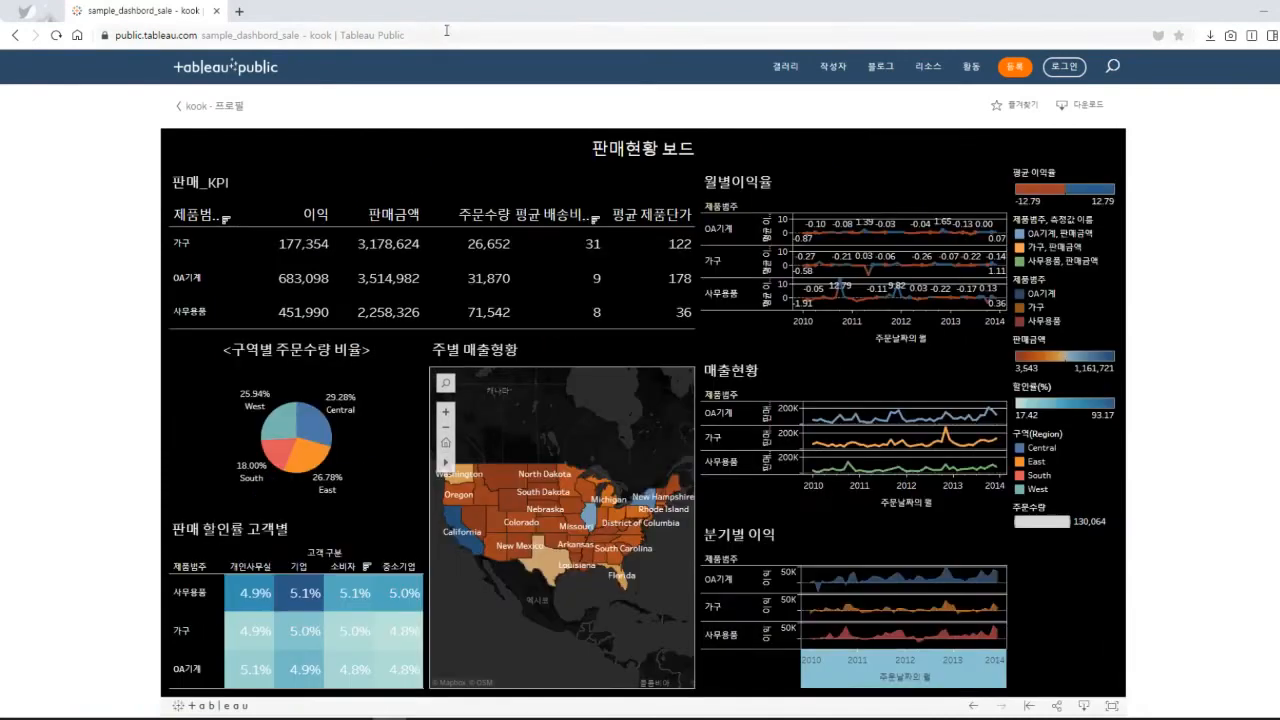
key(ctrl+l)
click(17, 257)
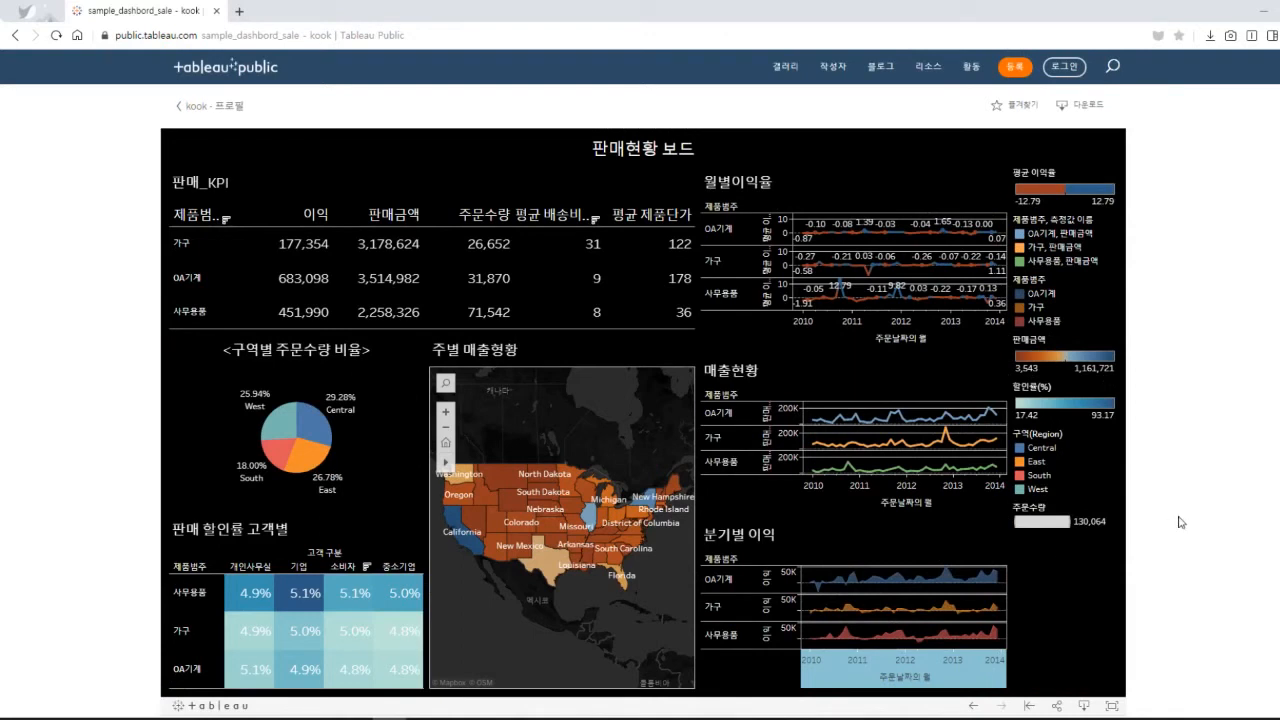
click(592, 718)
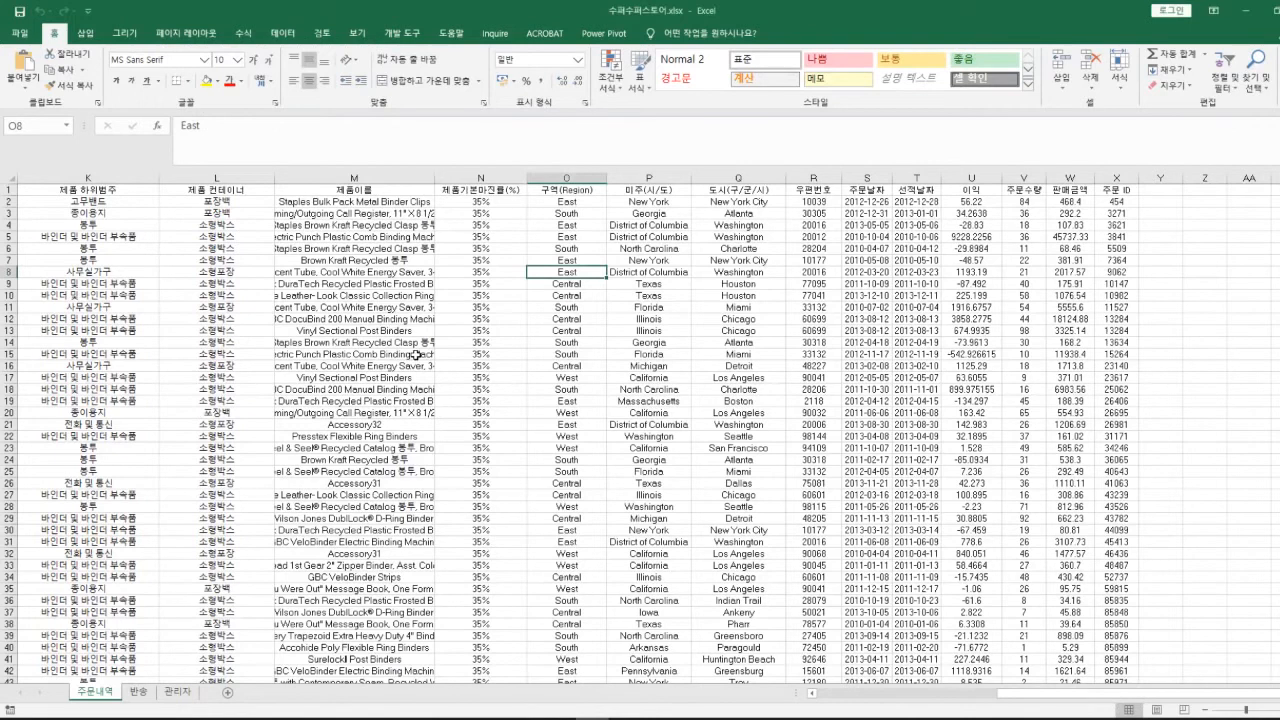
Go to the first columns of the 주문내역 sheet and examine the headers from 행ID to 선적방법(배송)
drag(882, 235, 15, 262)
click(276, 238)
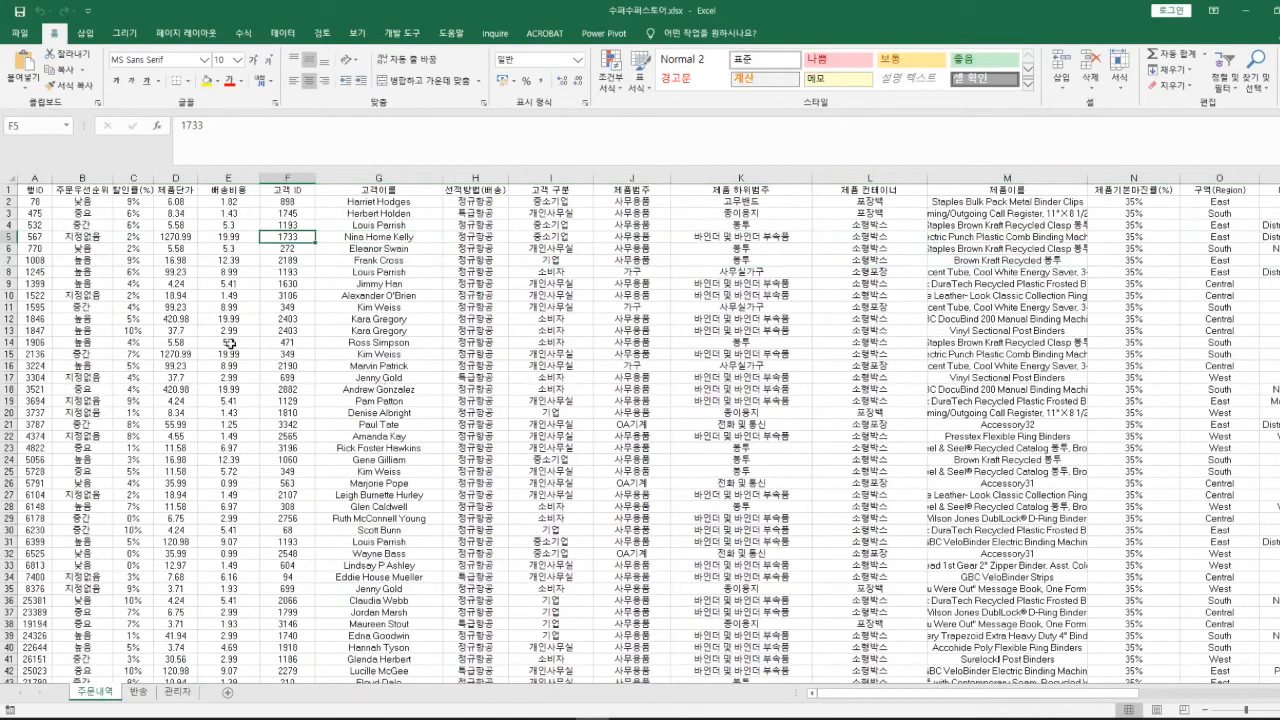
drag(35, 177, 187, 172)
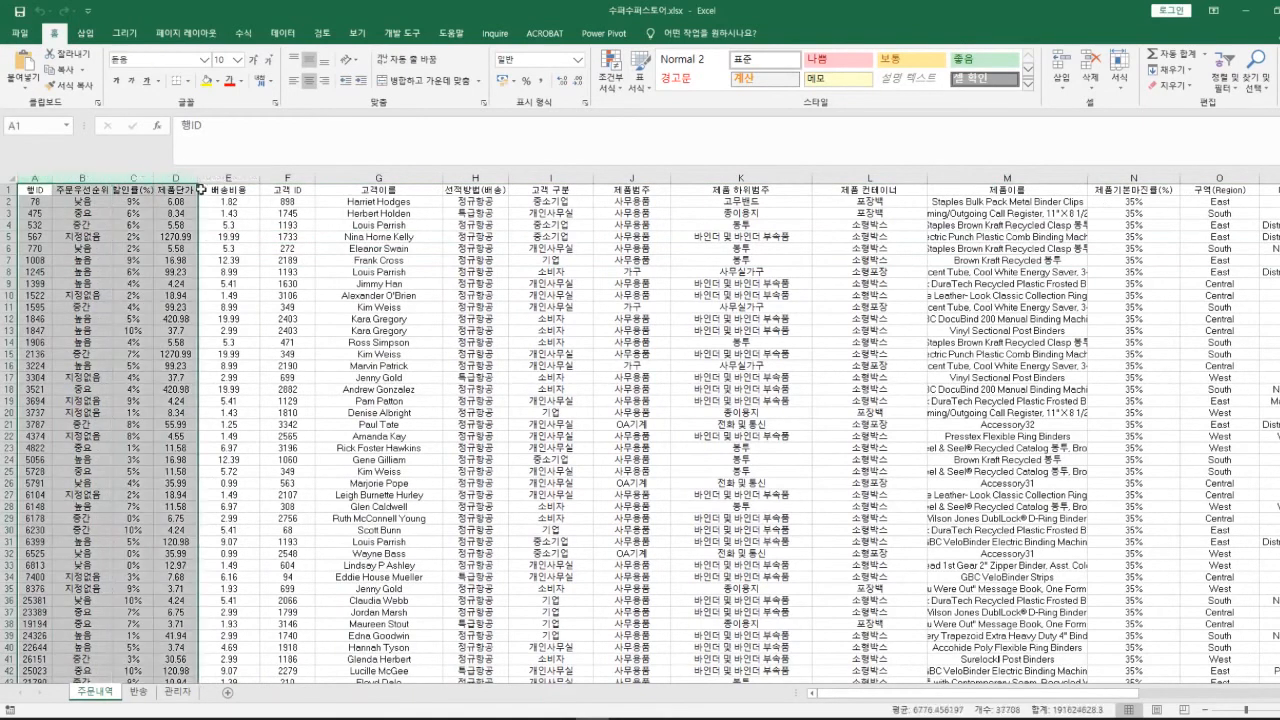
click(224, 193)
click(275, 190)
click(354, 189)
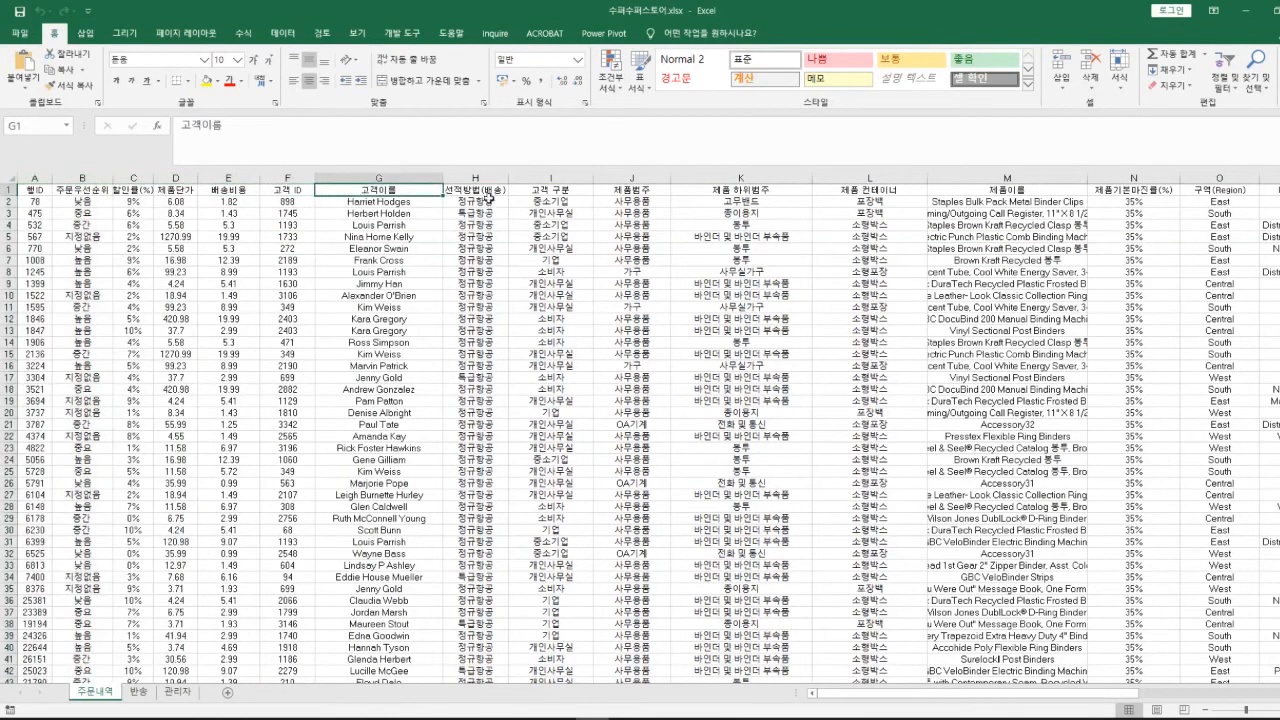
click(486, 193)
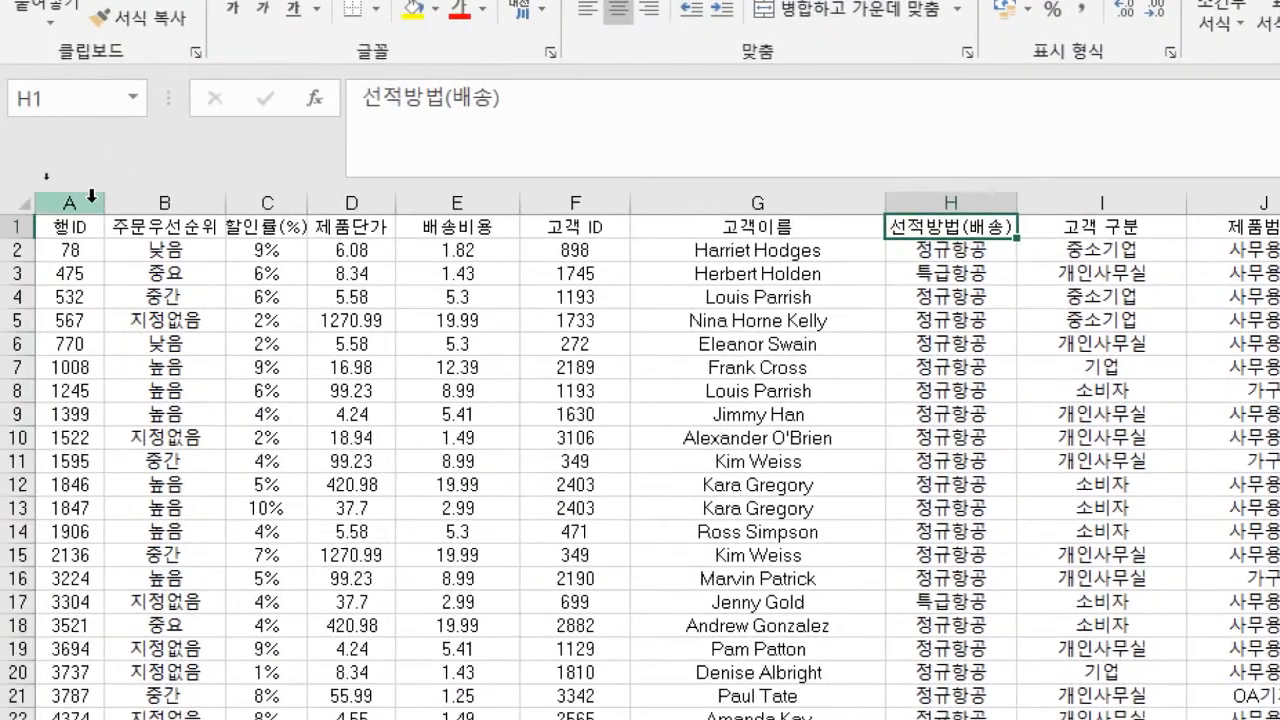
Examine the order data column by column, including the 배송비용, 고객이름 and 선적방법(배송) entries
click(98, 230)
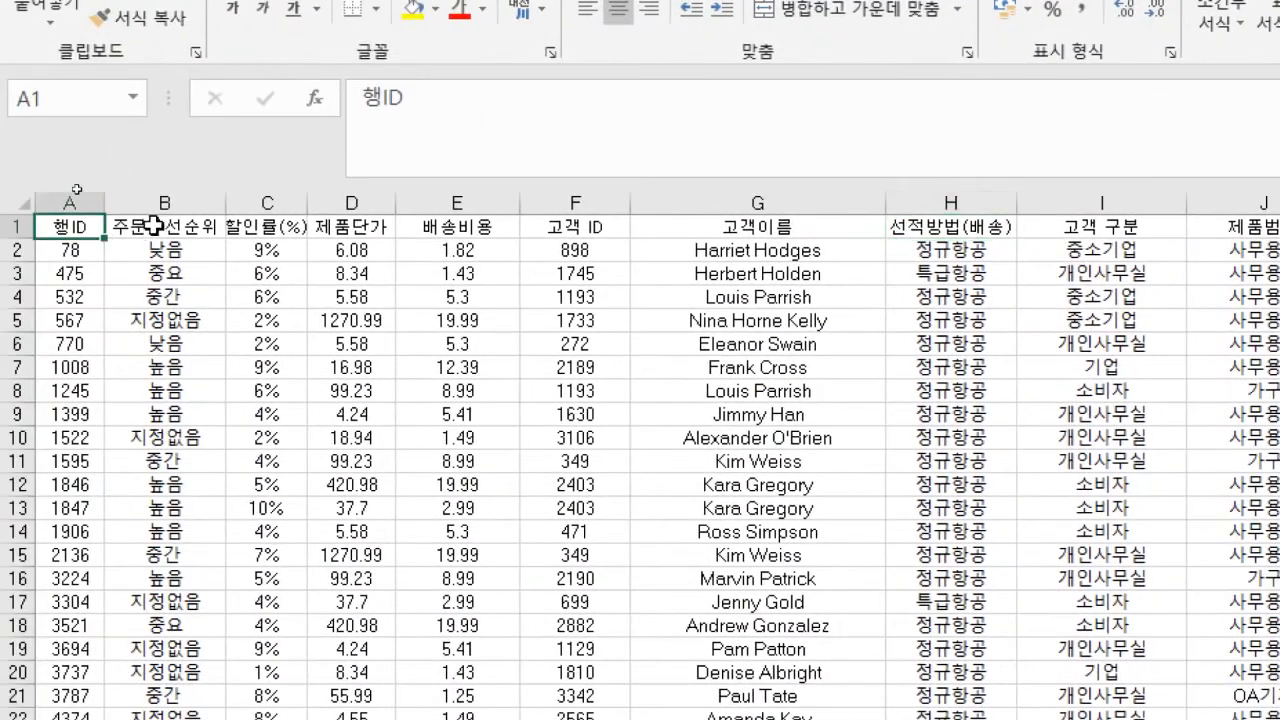
click(165, 228)
click(262, 226)
click(350, 226)
drag(468, 230, 465, 510)
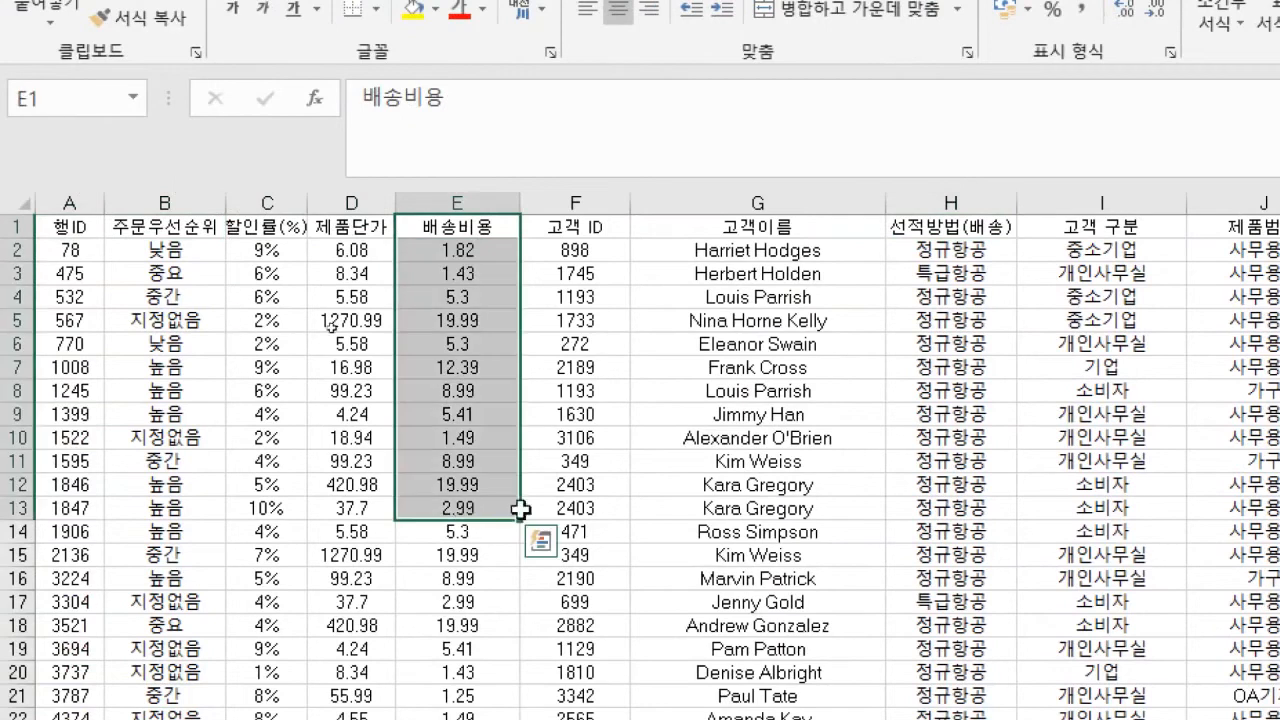
drag(707, 248, 652, 578)
drag(944, 258, 951, 490)
click(1038, 517)
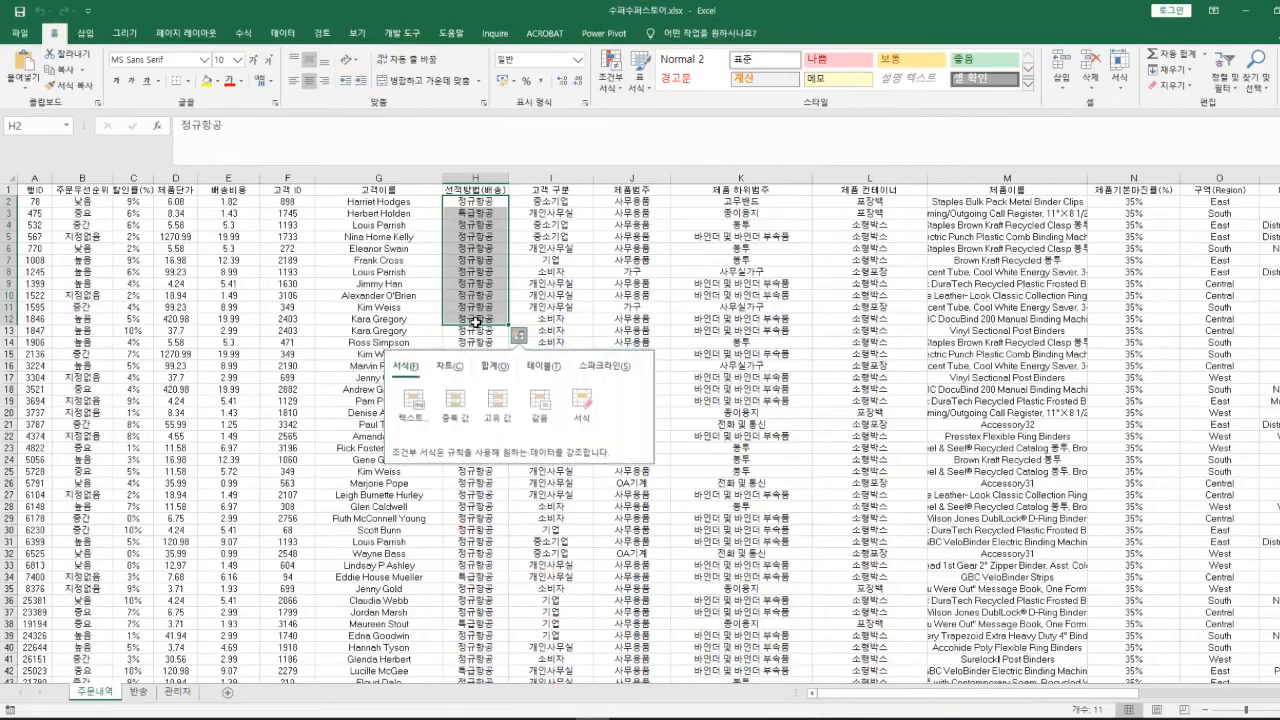
click(576, 282)
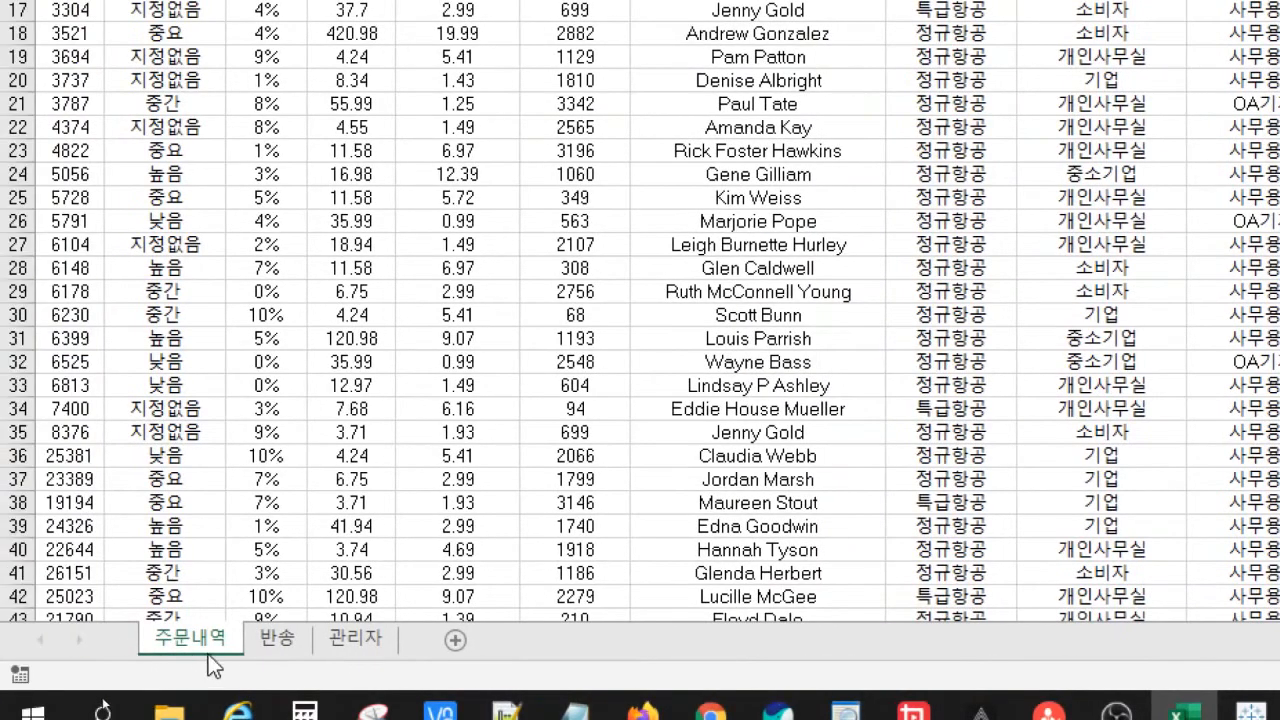
View the 반송 and 관리자 sheets and return to the 주문내역 sheet
click(283, 643)
click(337, 643)
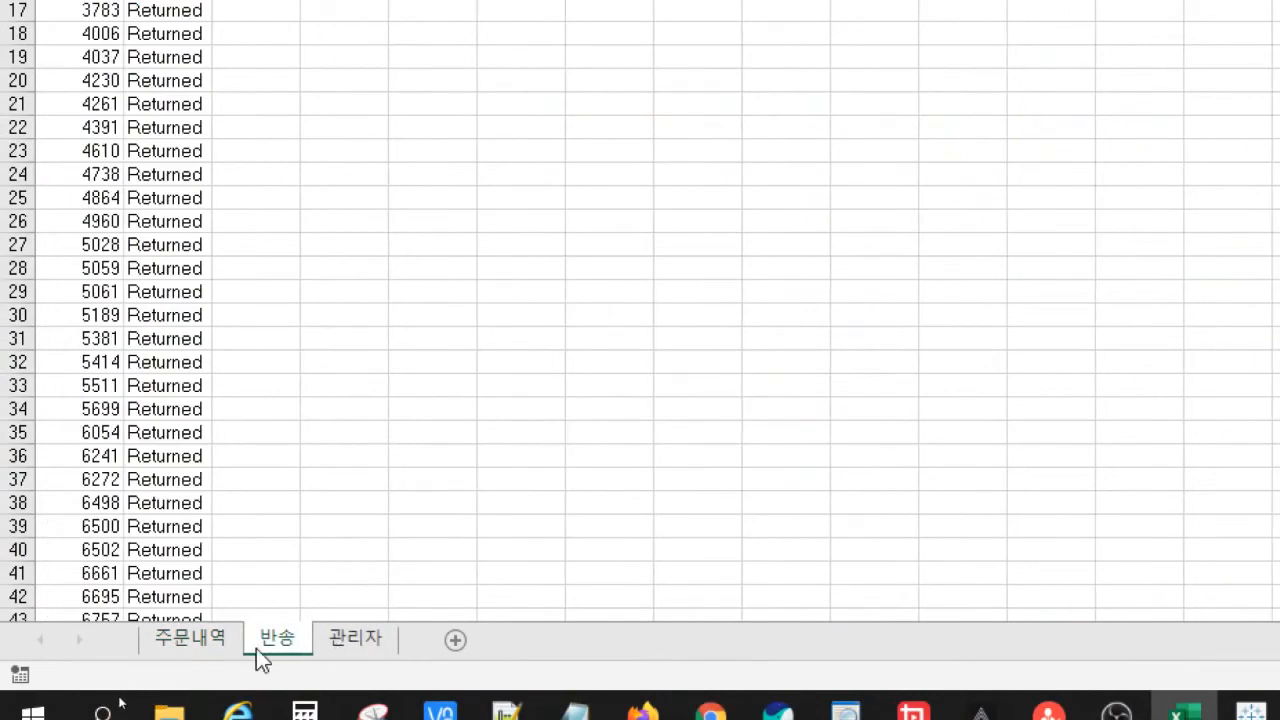
click(184, 643)
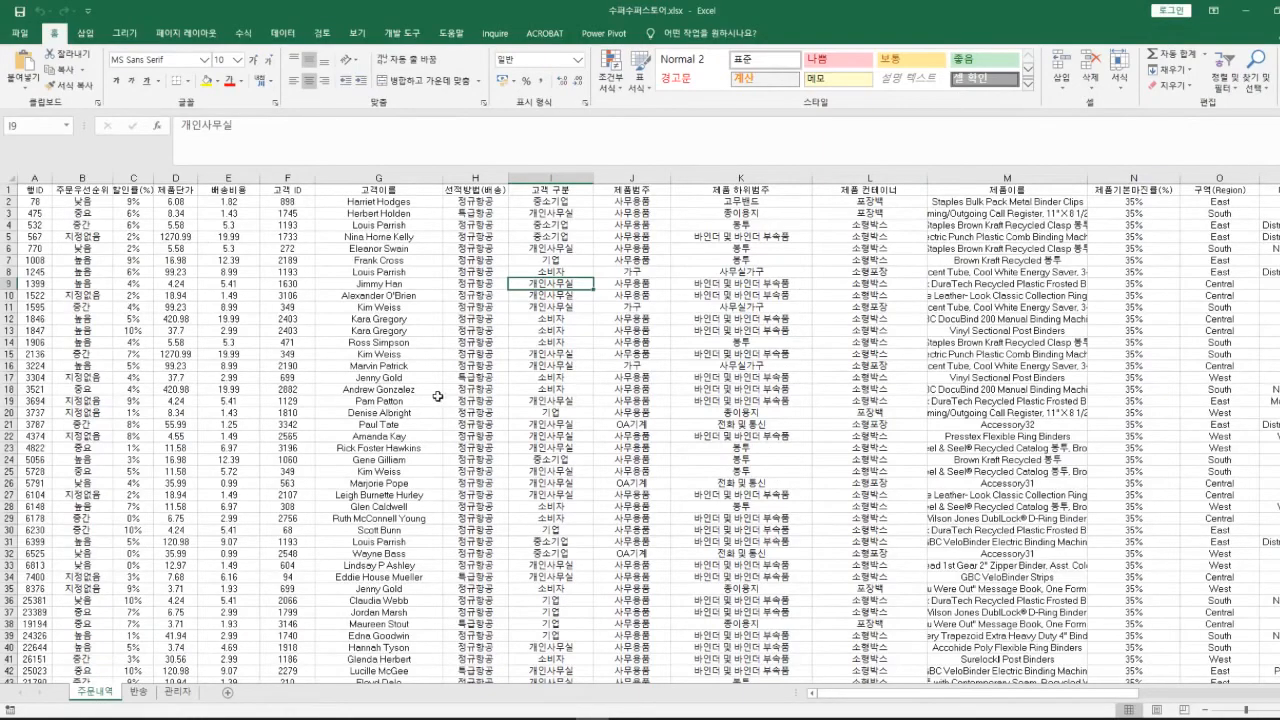
Create a pivot table on a new worksheet from 주문내역!$A$1:$X$9427 with 고객 구분 as rows and summed 주문수량 as values
click(433, 390)
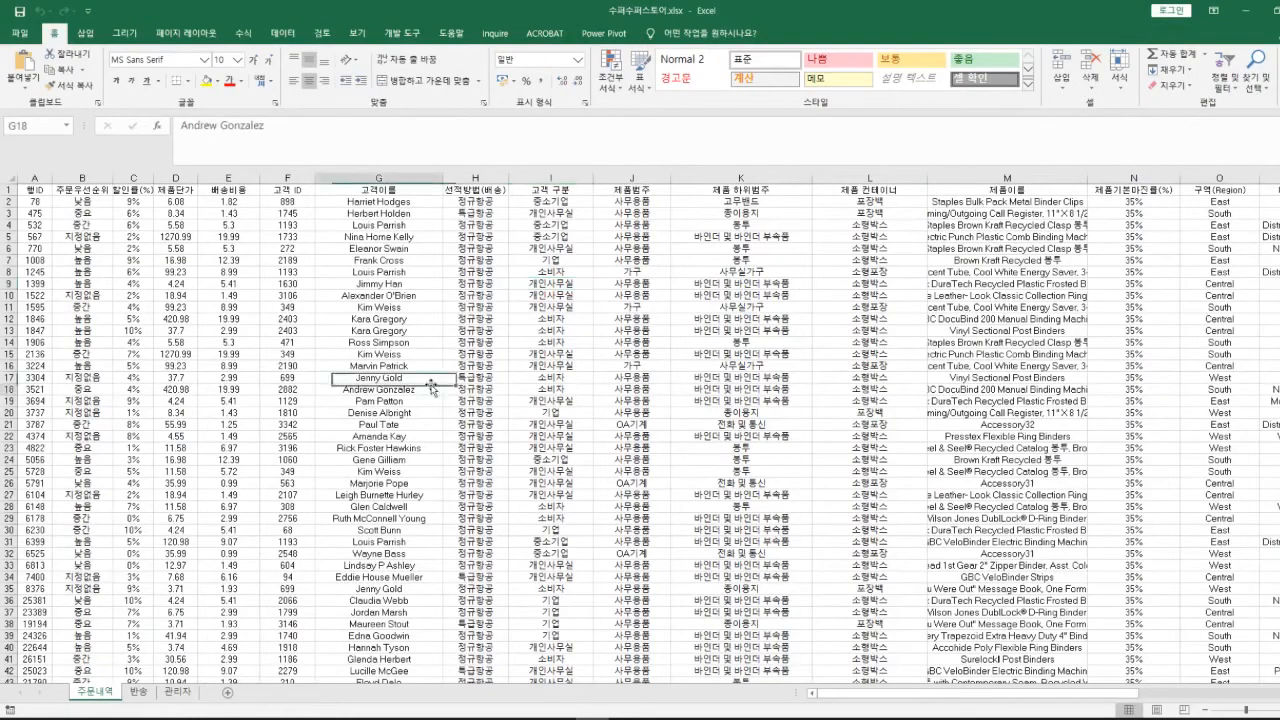
click(68, 198)
click(85, 33)
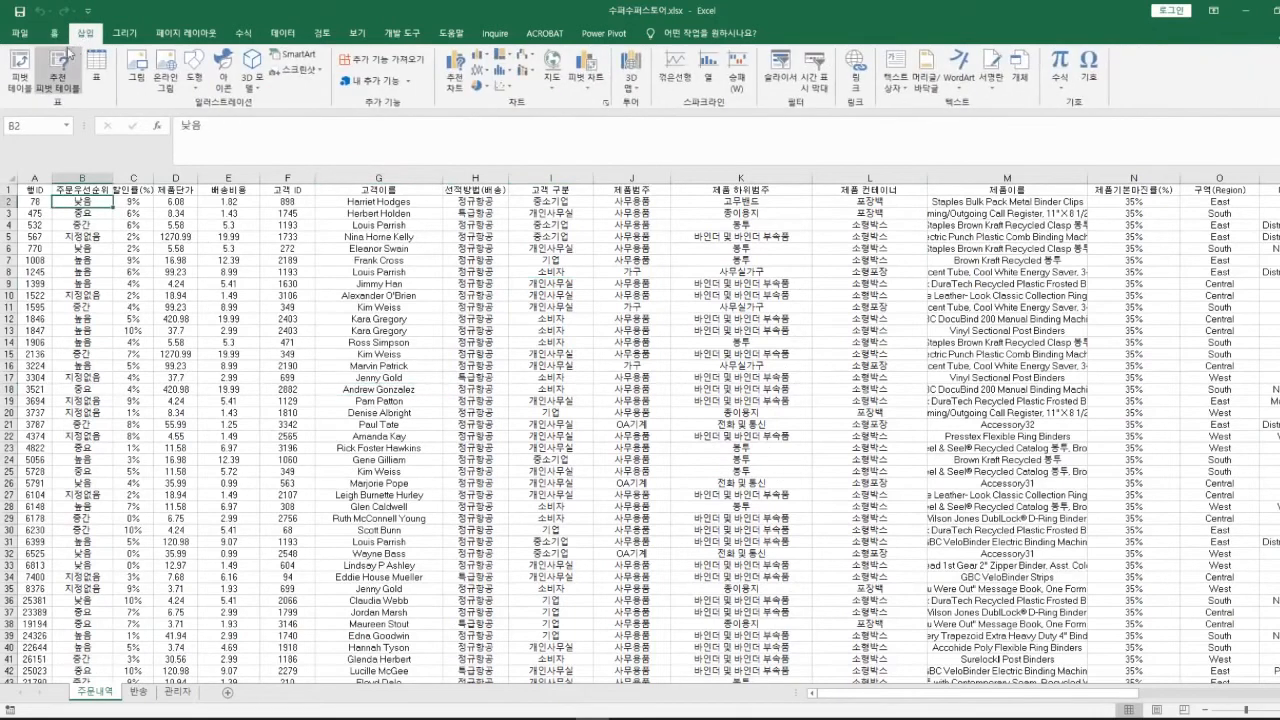
click(24, 64)
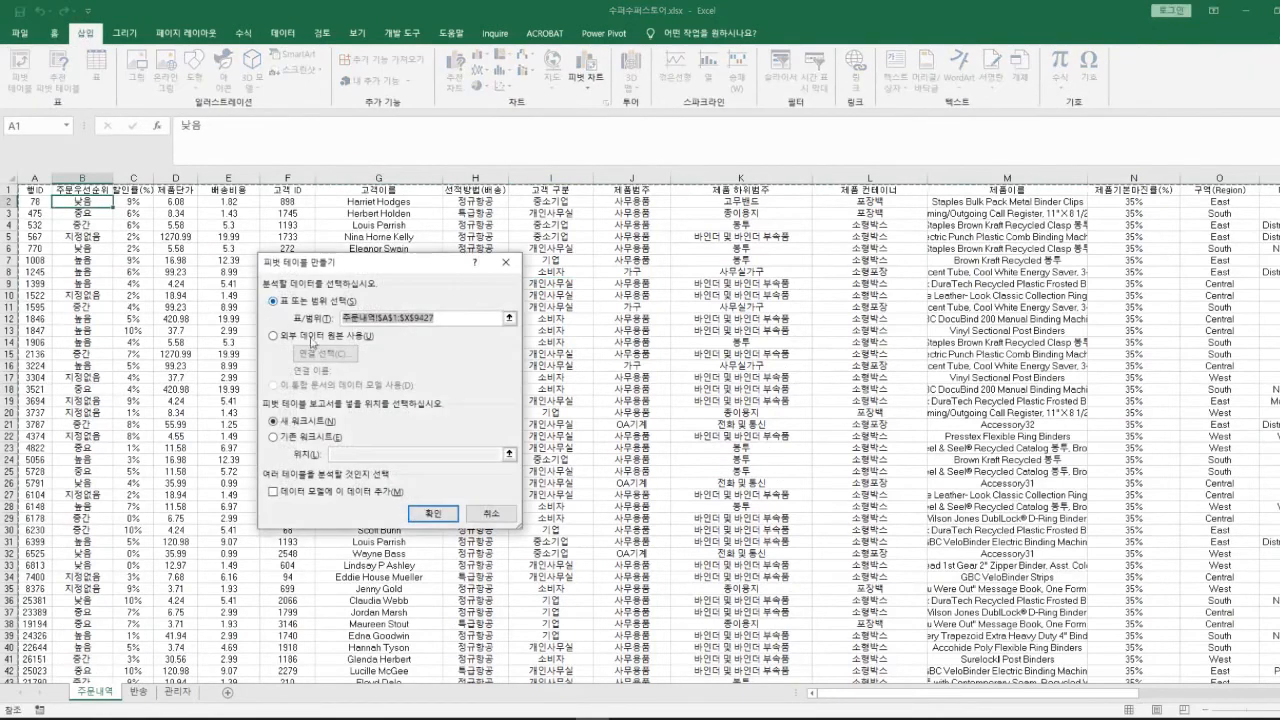
click(437, 520)
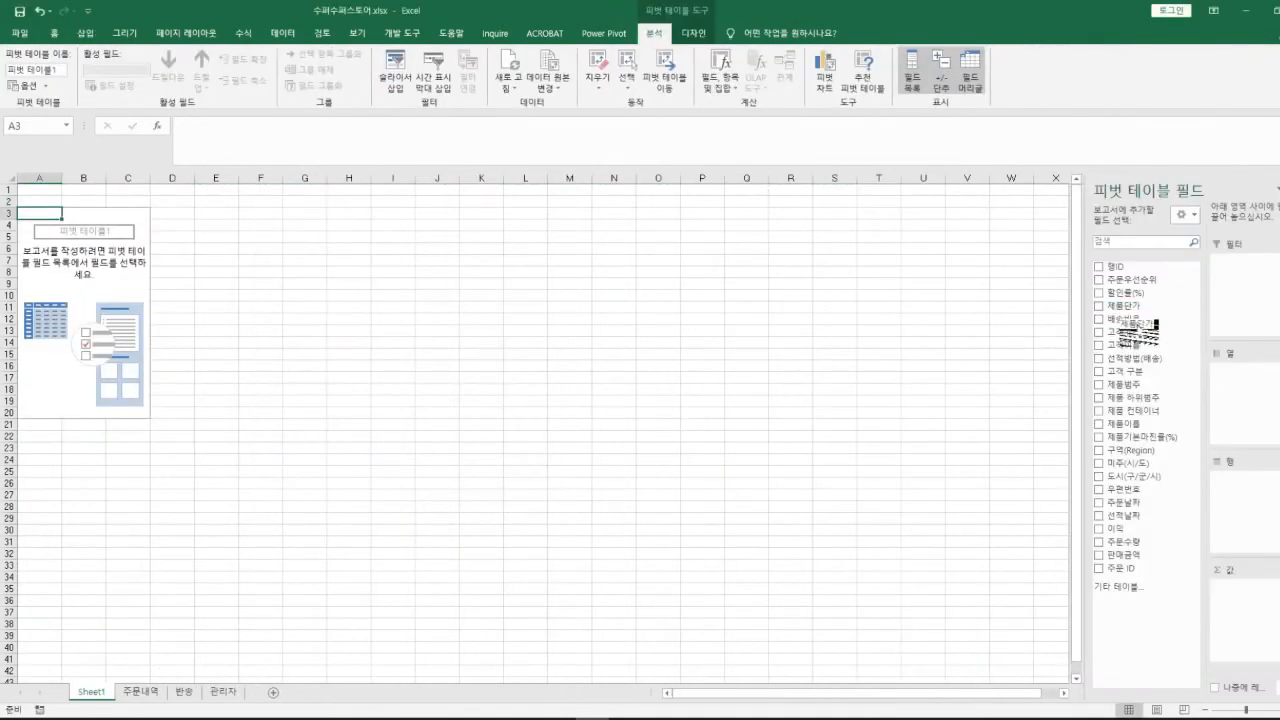
drag(1135, 371, 1235, 500)
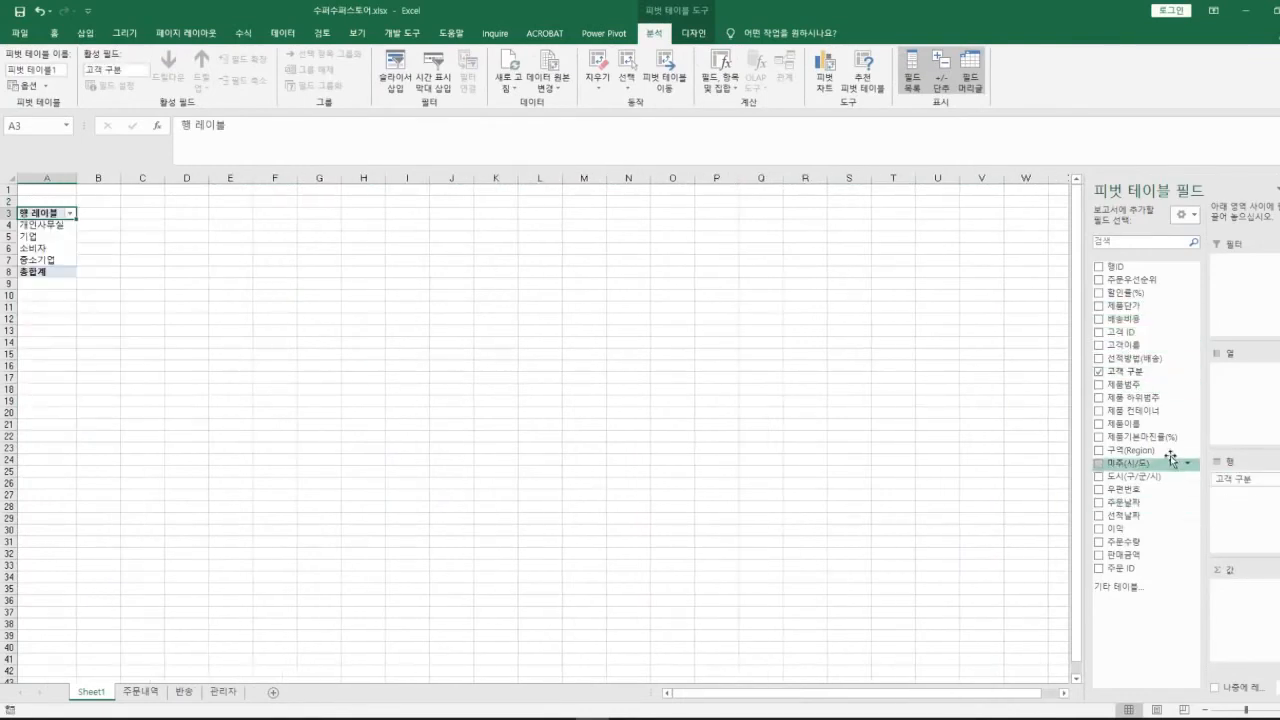
drag(1140, 542, 1222, 603)
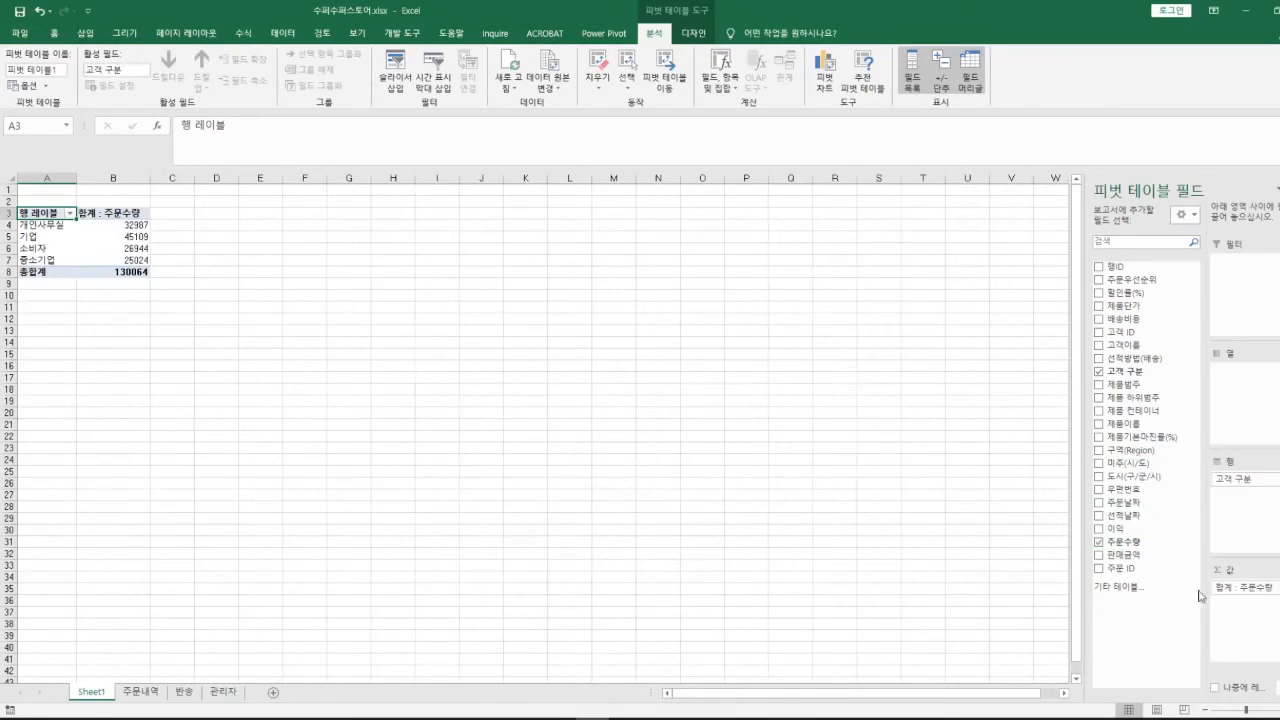
Insert a clustered column pivot chart from the pivot table and place it beside the table near its upper rows
click(115, 248)
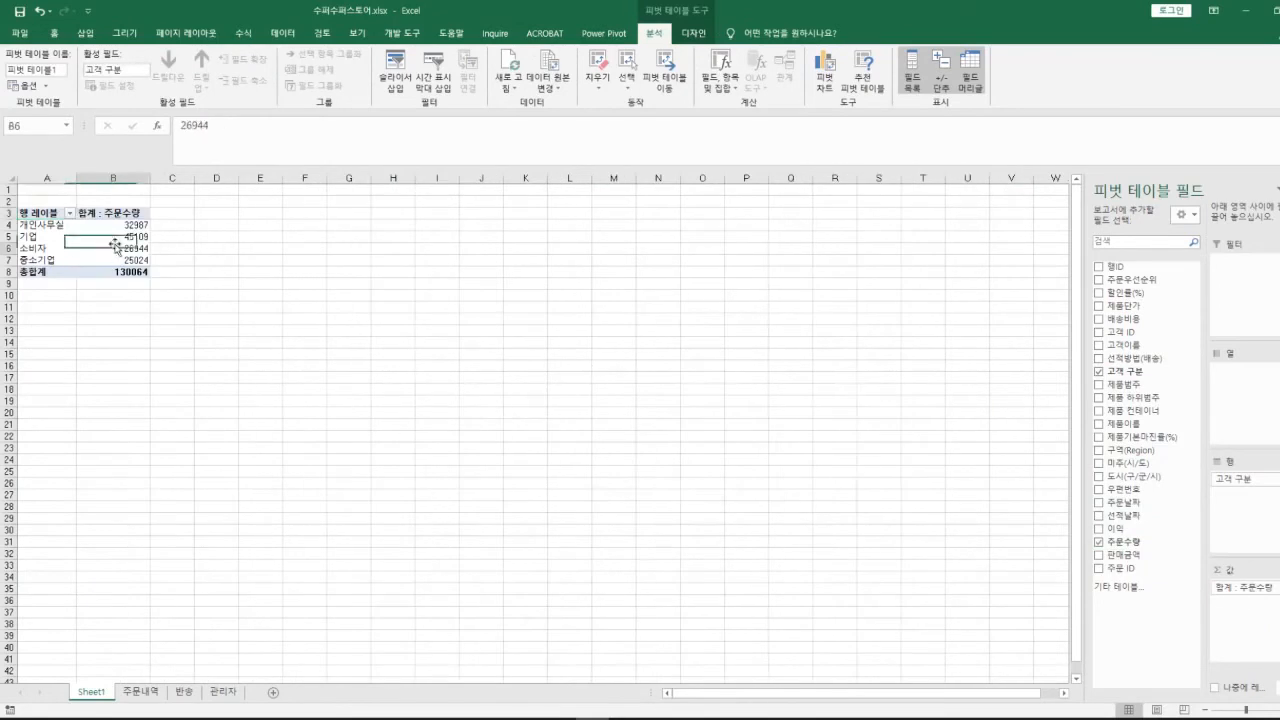
click(826, 80)
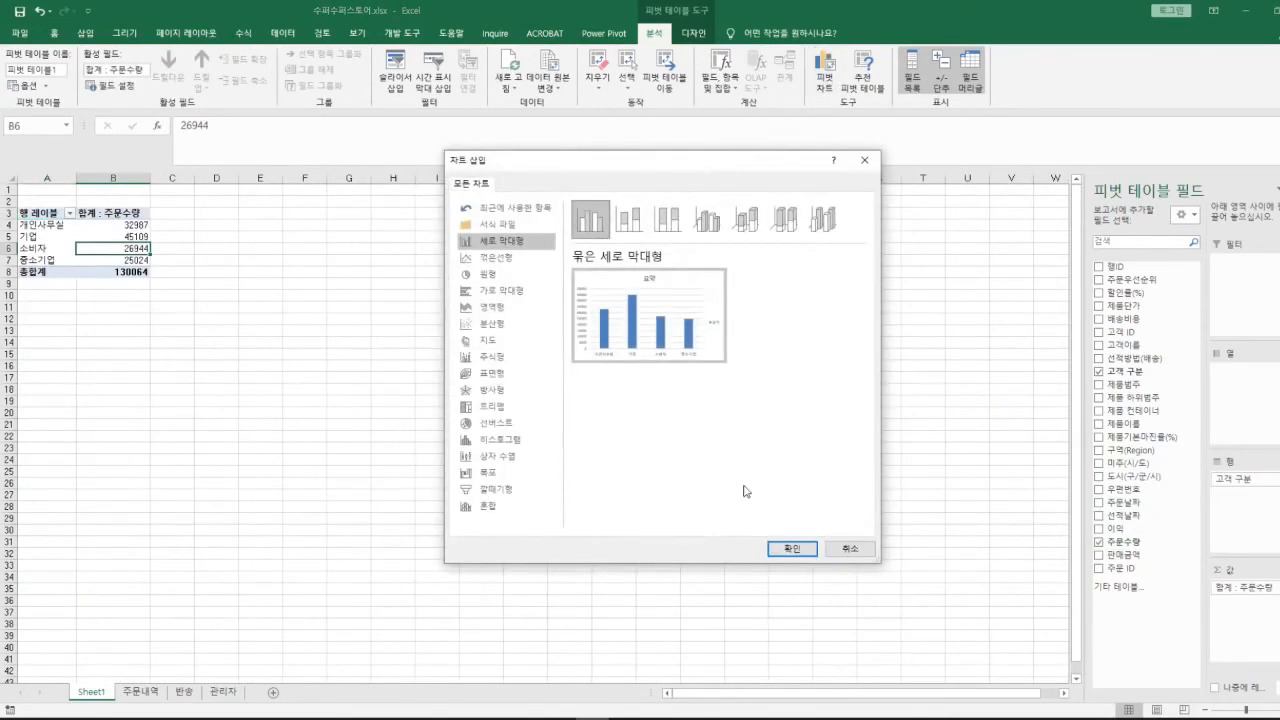
click(790, 549)
drag(586, 363, 470, 255)
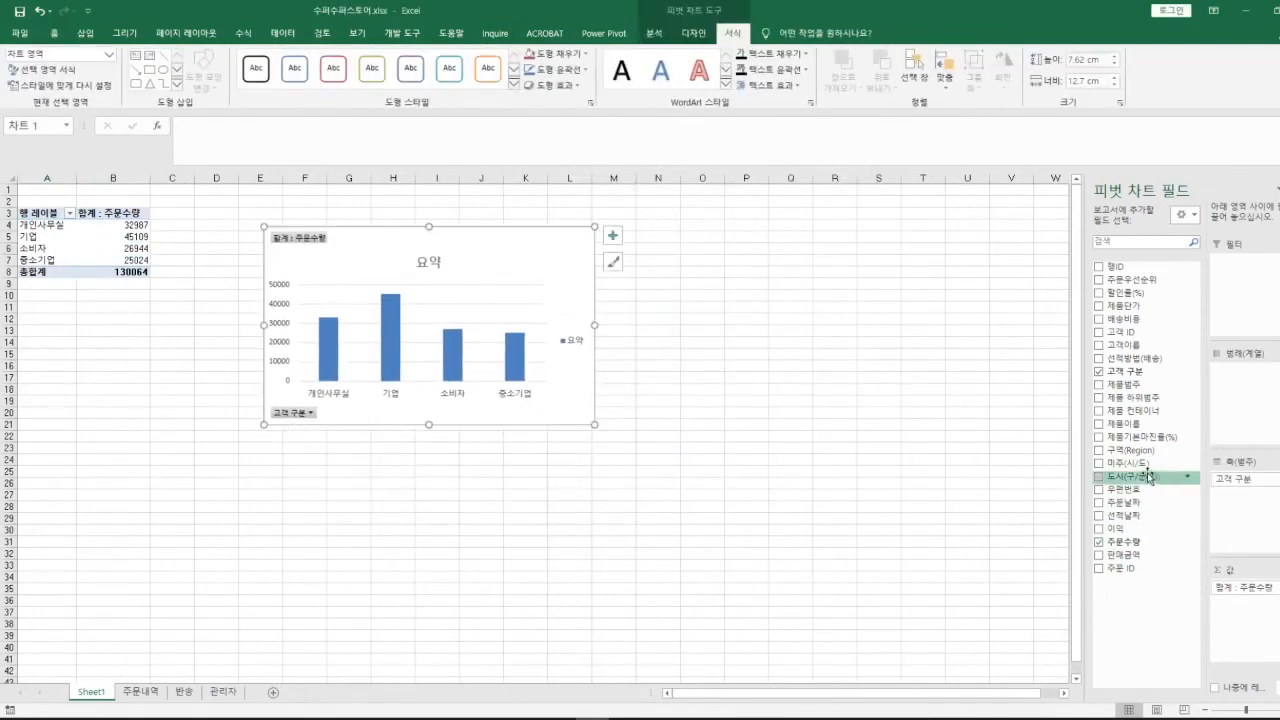
Add 구역(Region) above 고객 구분 on the chart axis, and move and enlarge the chart to about 10.7 cm high and 16.03 cm wide
drag(1120, 450, 1234, 474)
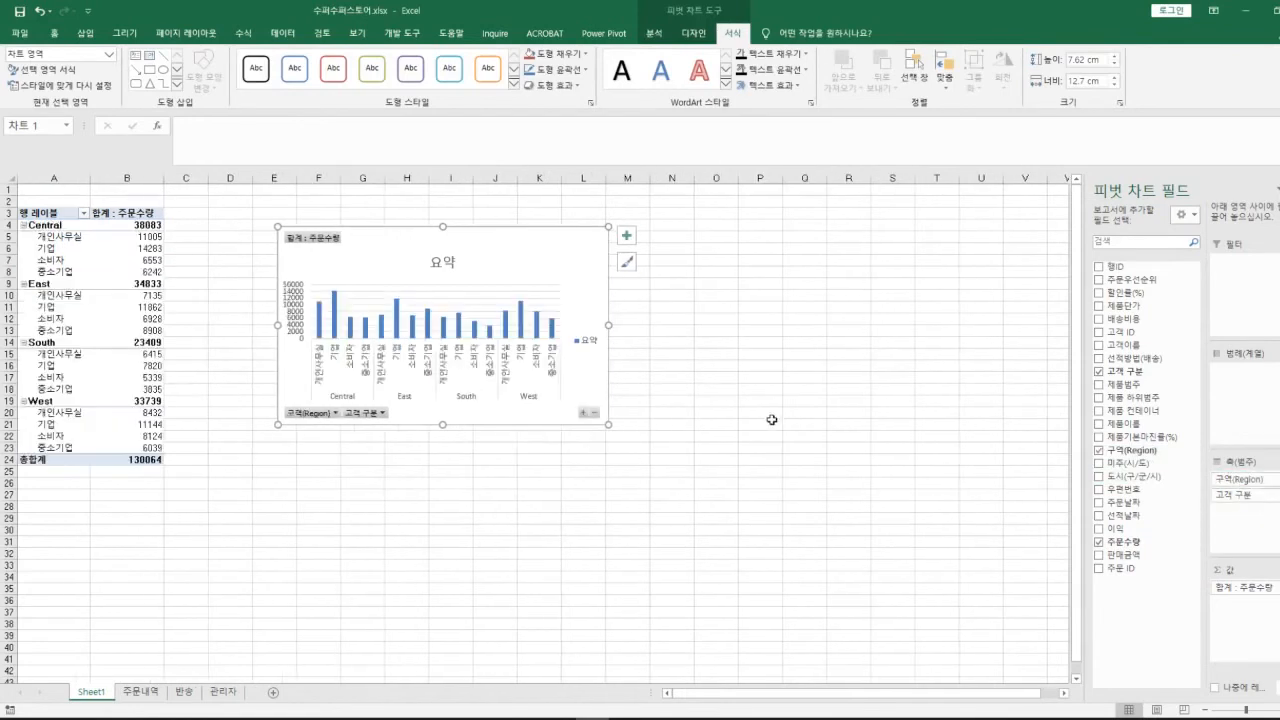
drag(583, 294, 671, 287)
drag(696, 418, 780, 500)
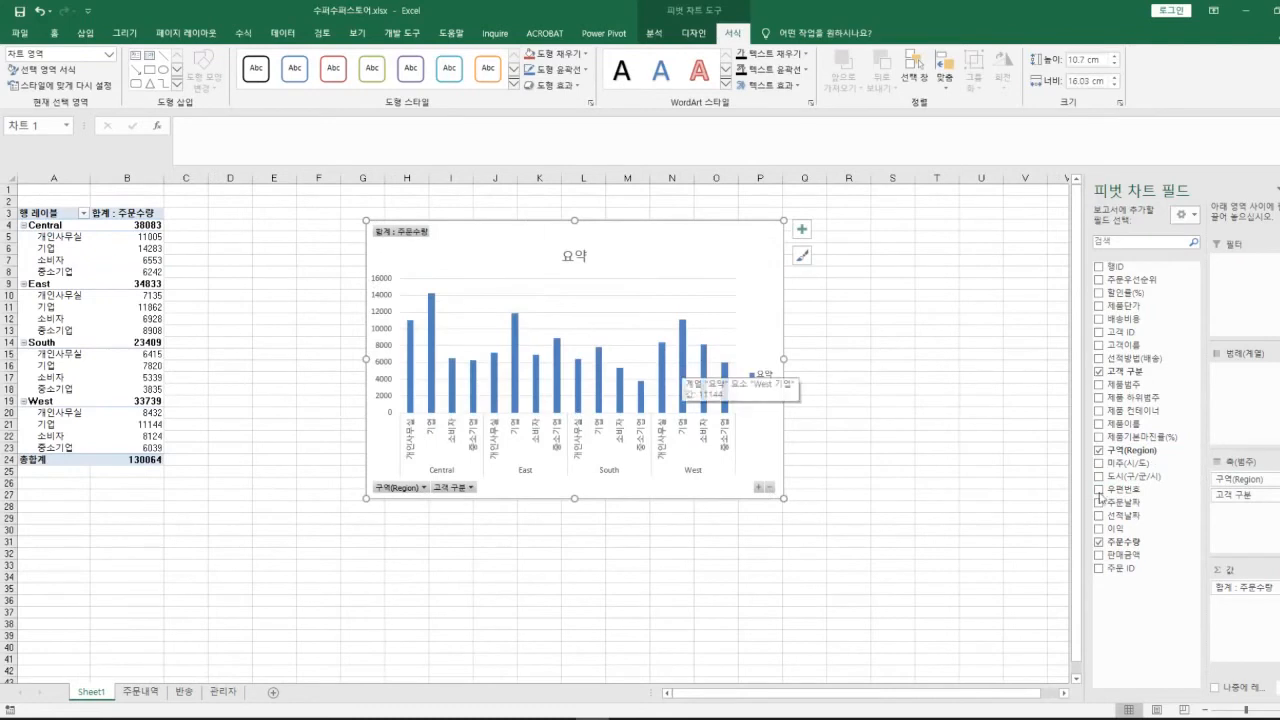
Reorder the chart's axis fields so that 구역(Region) is nested under 고객 구분
drag(1236, 480, 1240, 504)
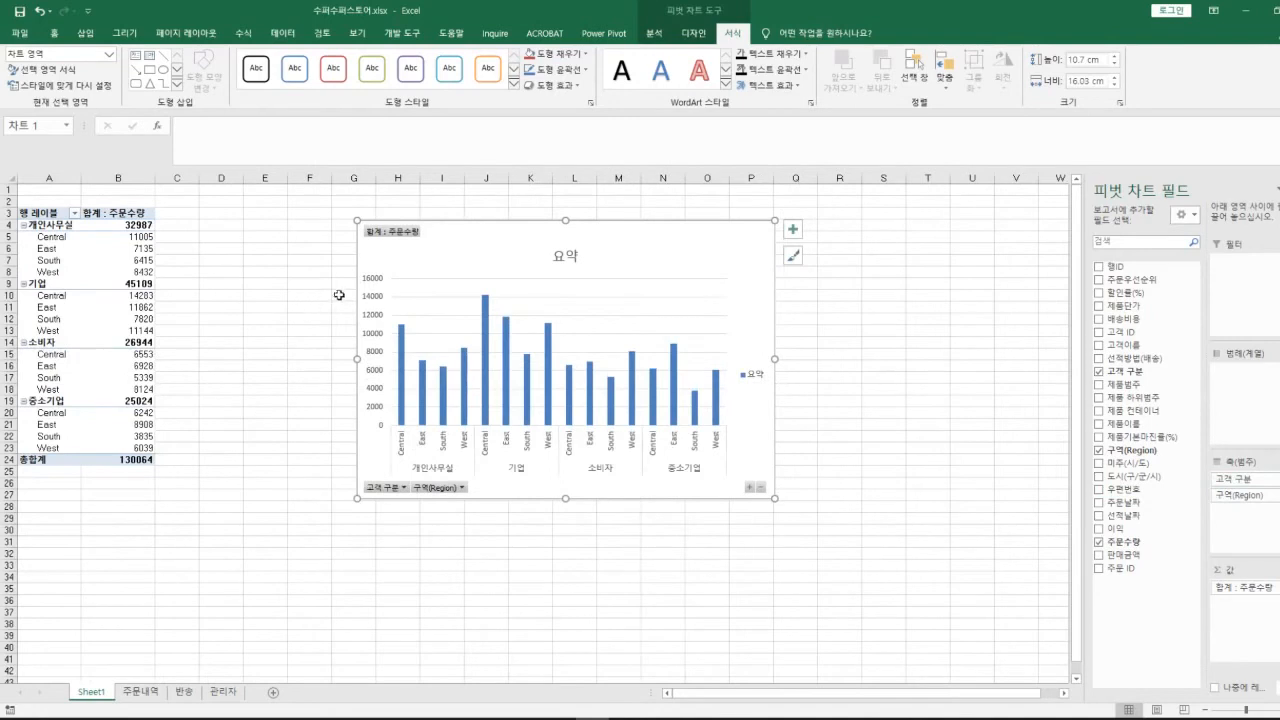
Remove 고객 구분 and 구역(Region) from the pivot chart's axis and use 주문날짜 as the axis field
drag(1248, 508, 1090, 508)
drag(1240, 479, 1165, 598)
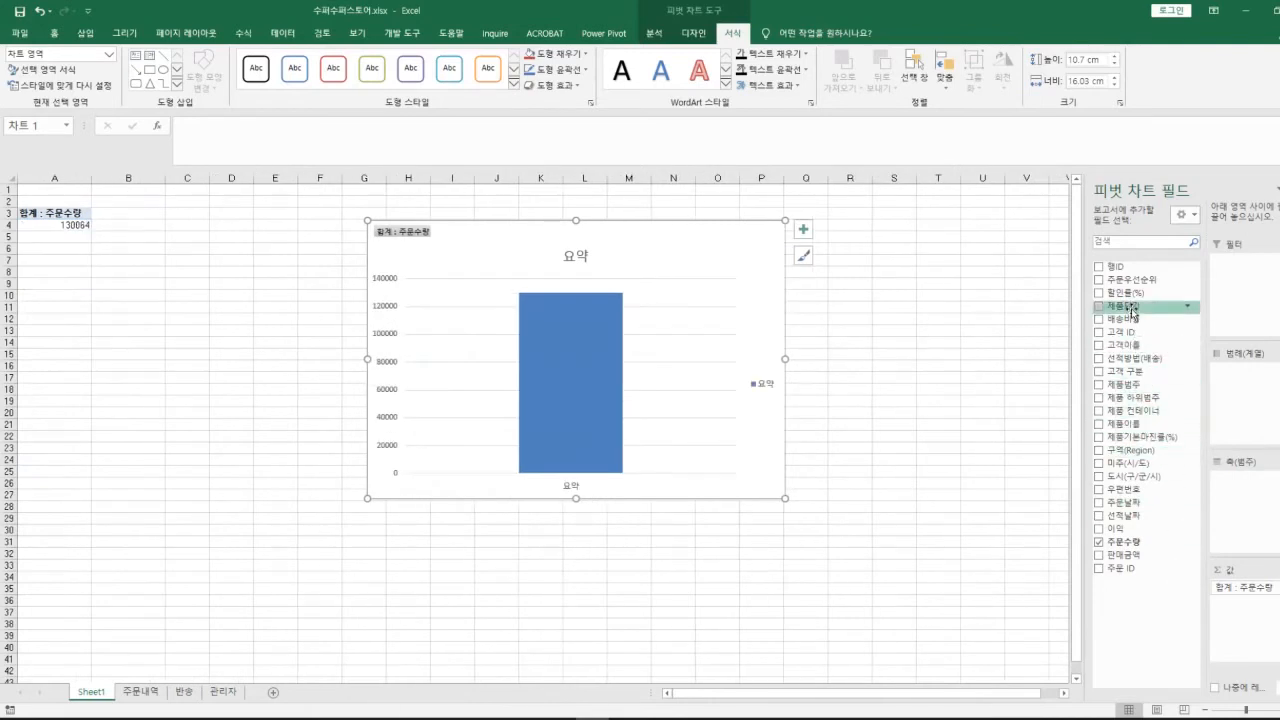
drag(1255, 512, 1262, 478)
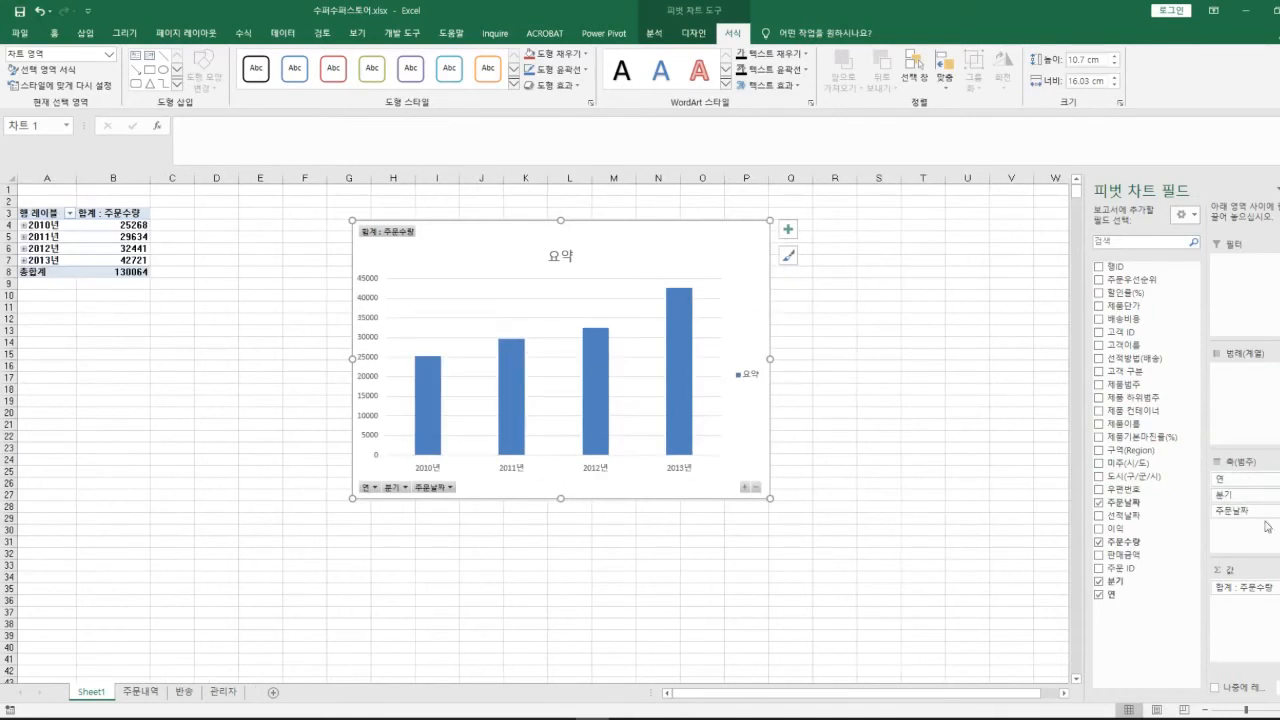
Expand the years 2010년, 2011년, 2012년 and 2013년 in the pivot table into their quarters
click(23, 226)
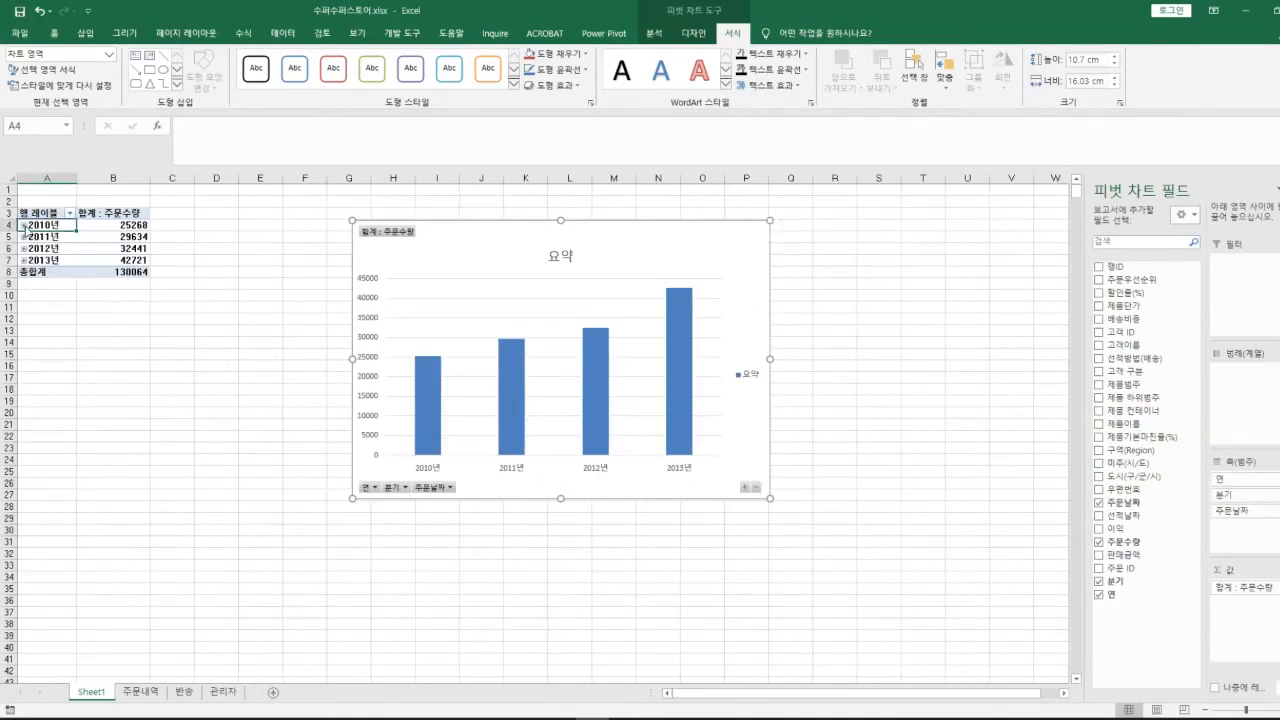
click(23, 285)
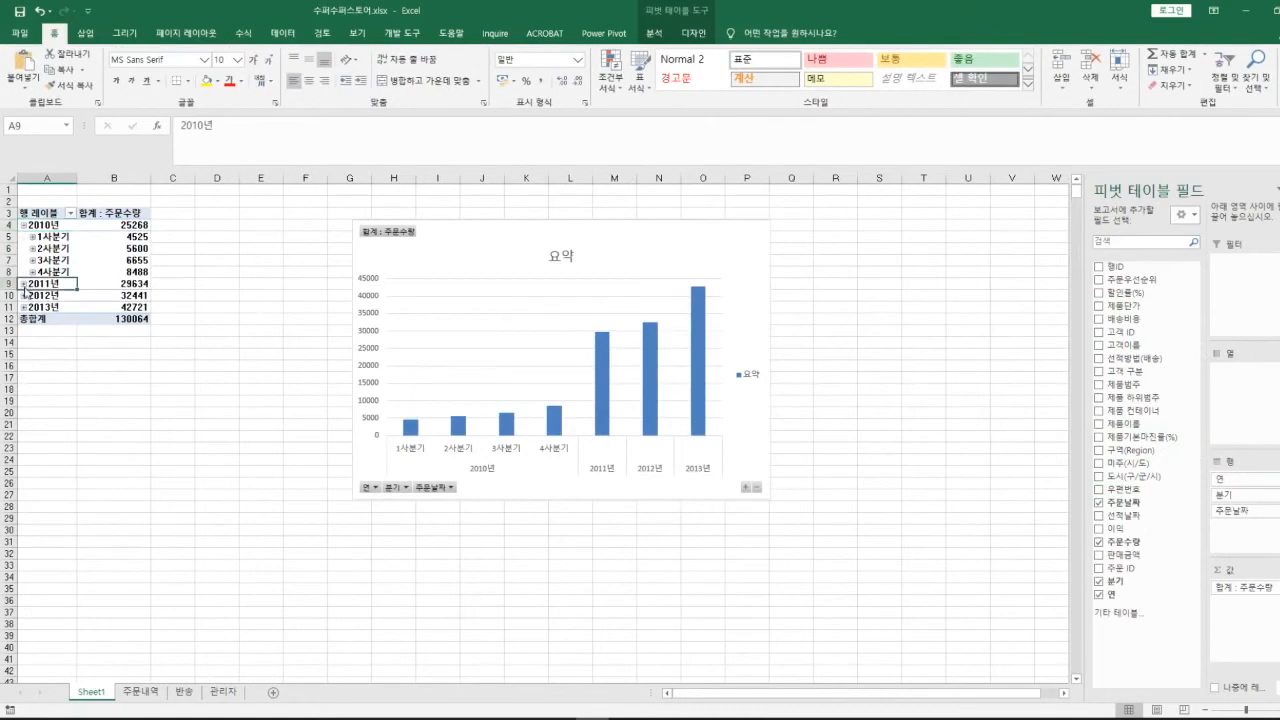
click(22, 344)
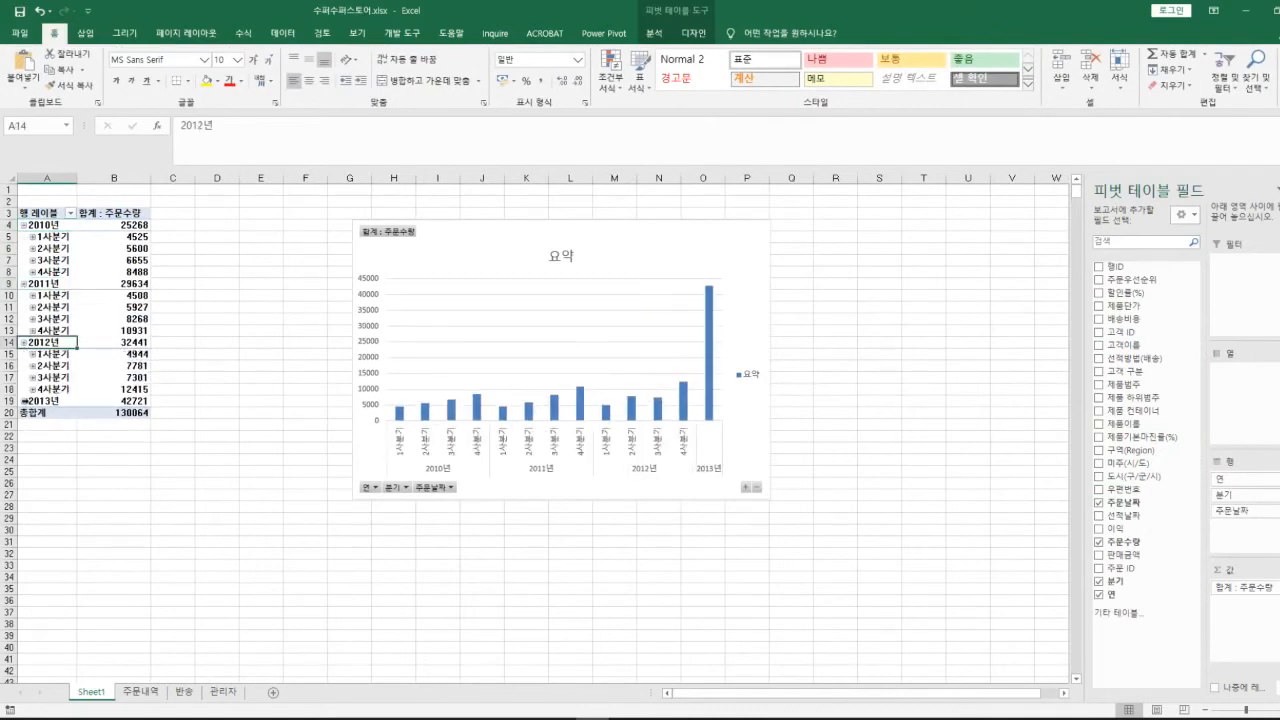
click(23, 402)
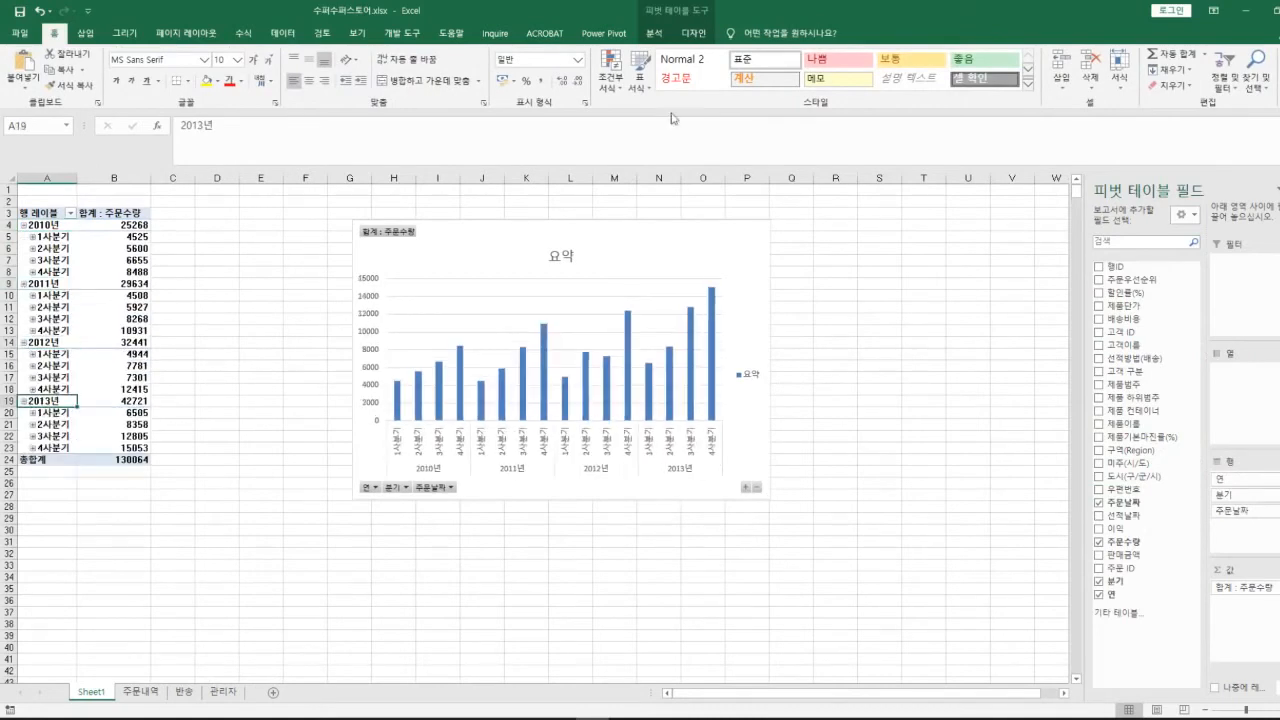
Change the pivot chart to a line chart with markers (꺾은선형)
click(696, 242)
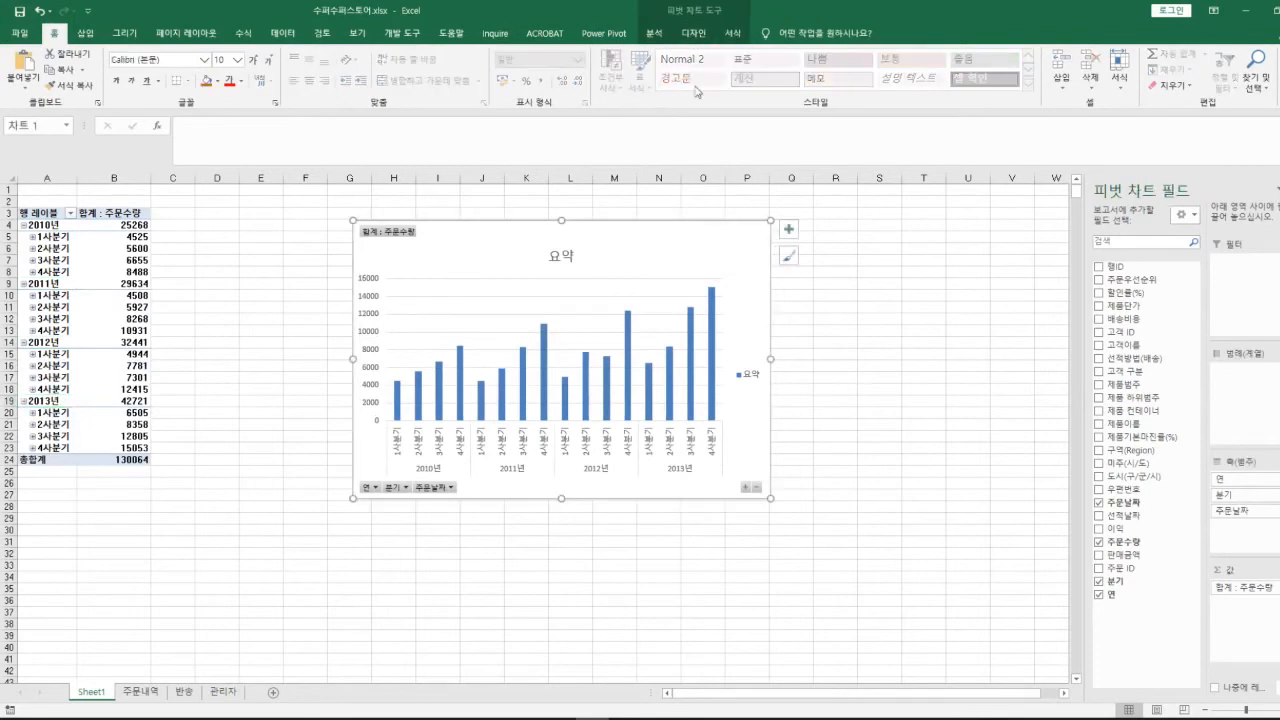
click(695, 34)
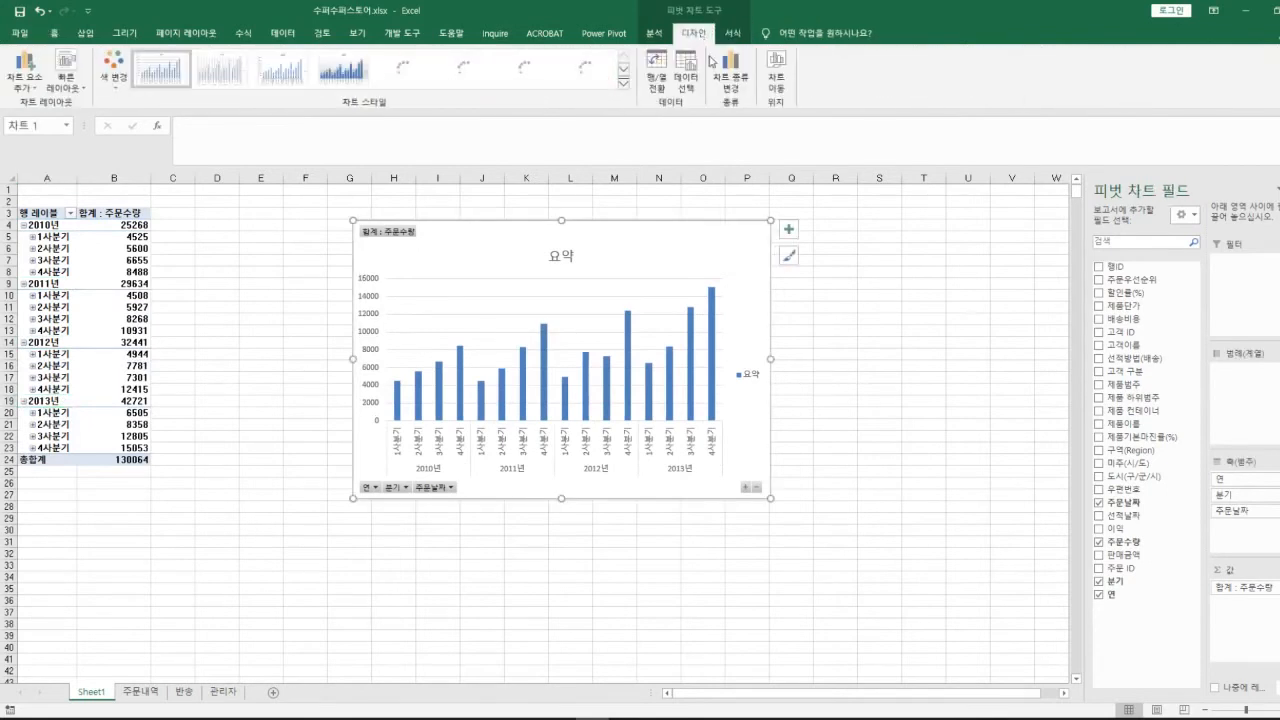
click(731, 88)
click(484, 260)
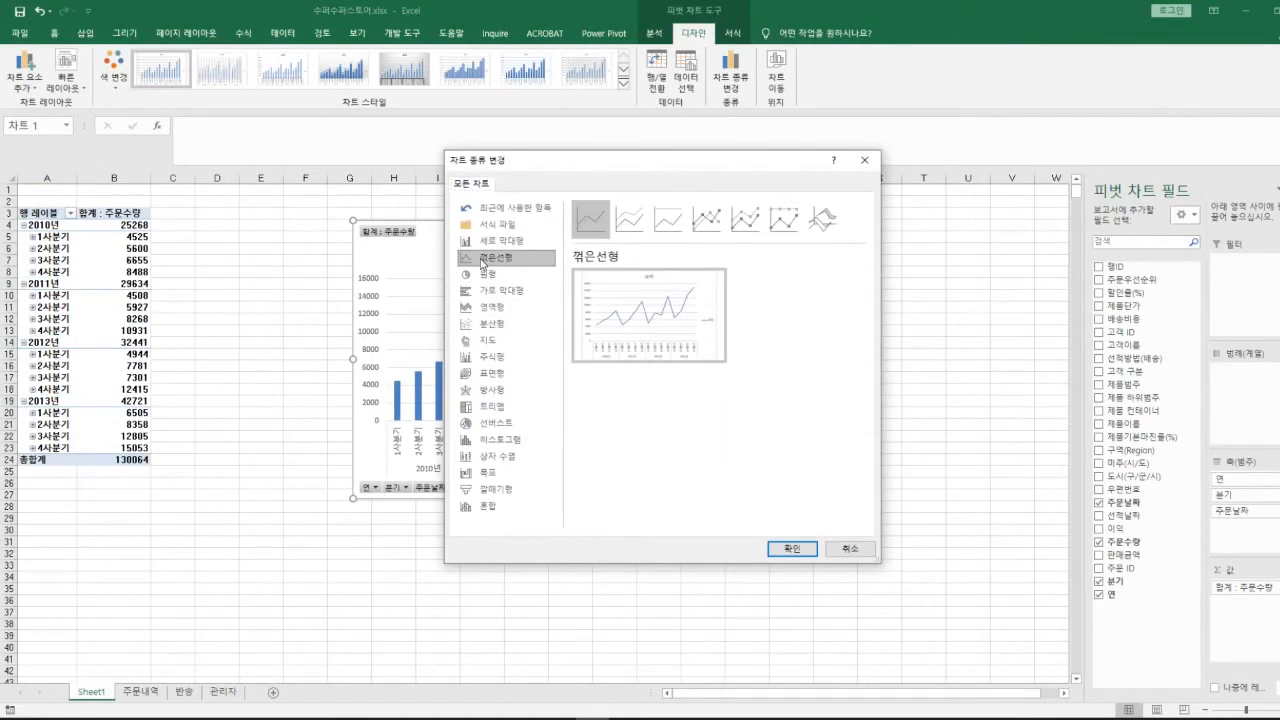
click(706, 219)
click(788, 547)
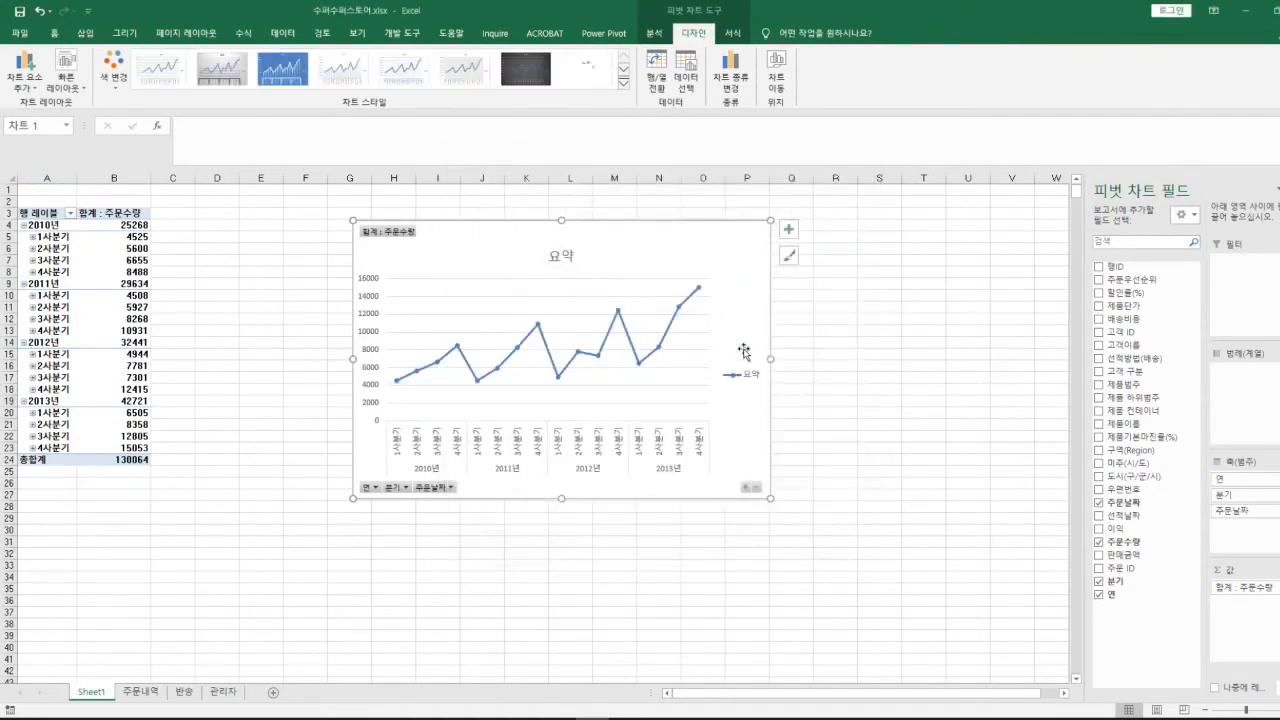
mouse_move(440, 362)
right_click(100, 705)
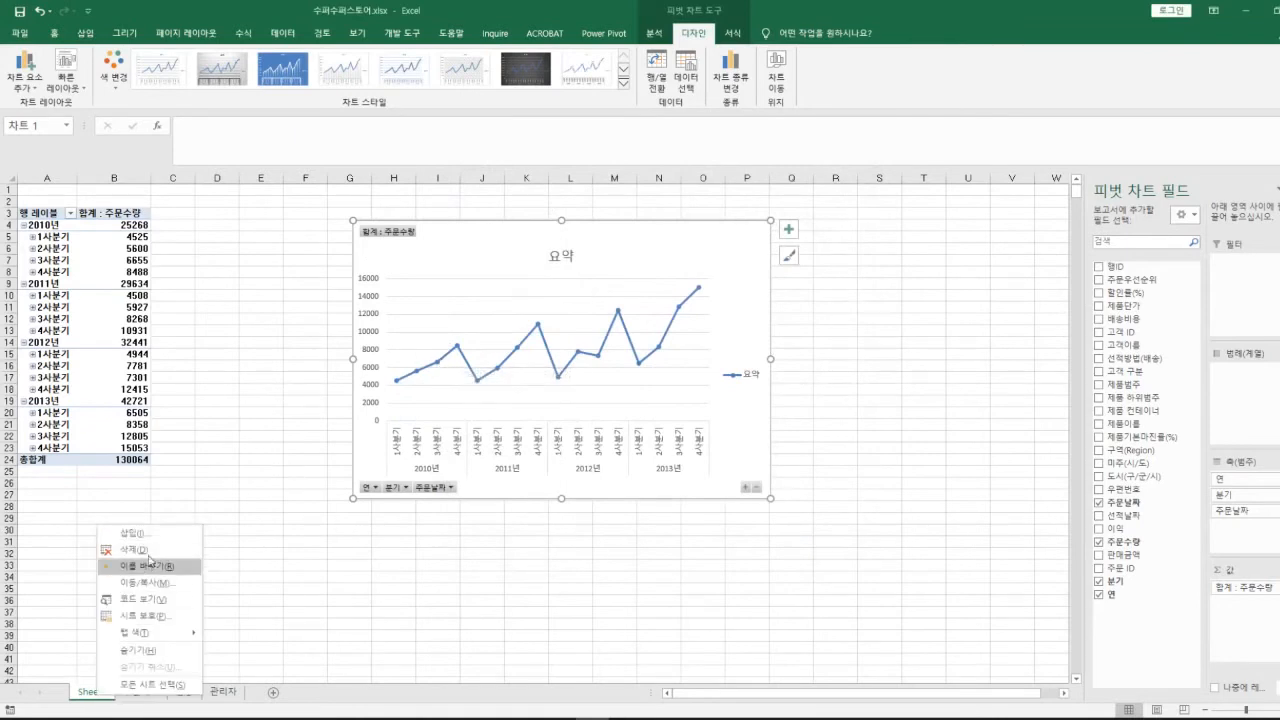
click(230, 653)
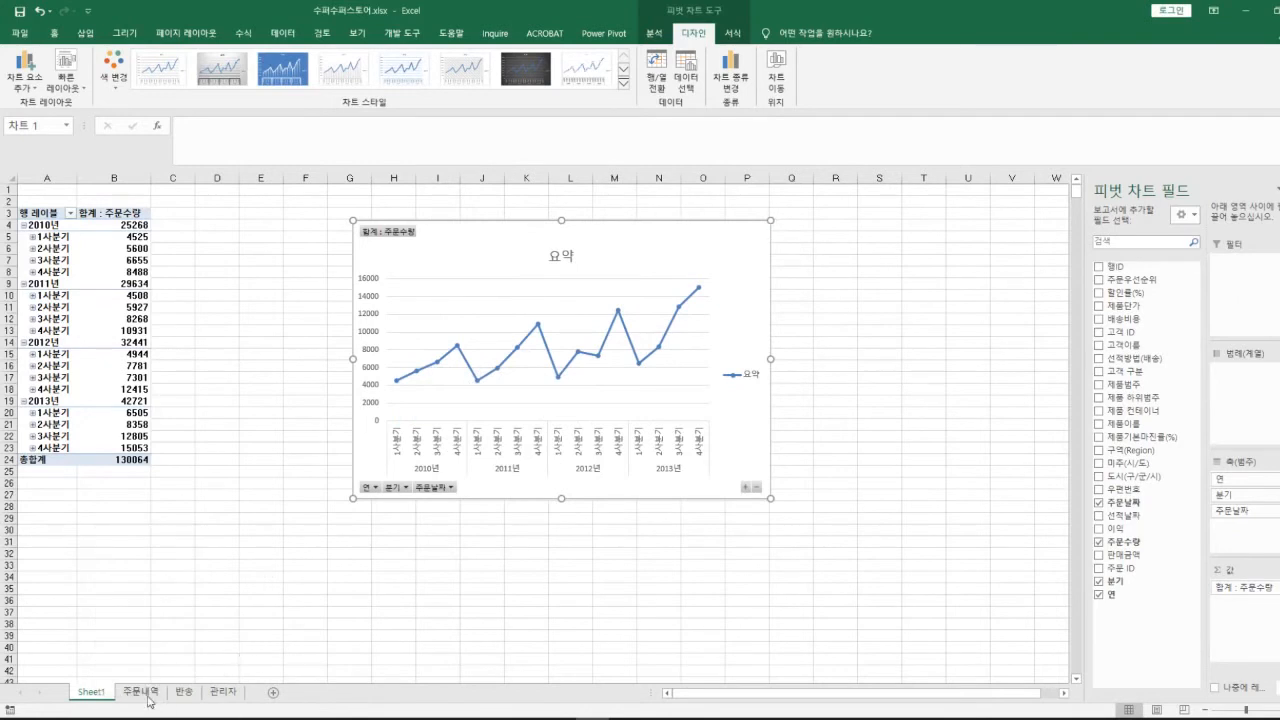
View the 주문내역 source worksheet and switch to the browser to examine the 판매현황 보드 dashboard on Tableau Public
click(140, 692)
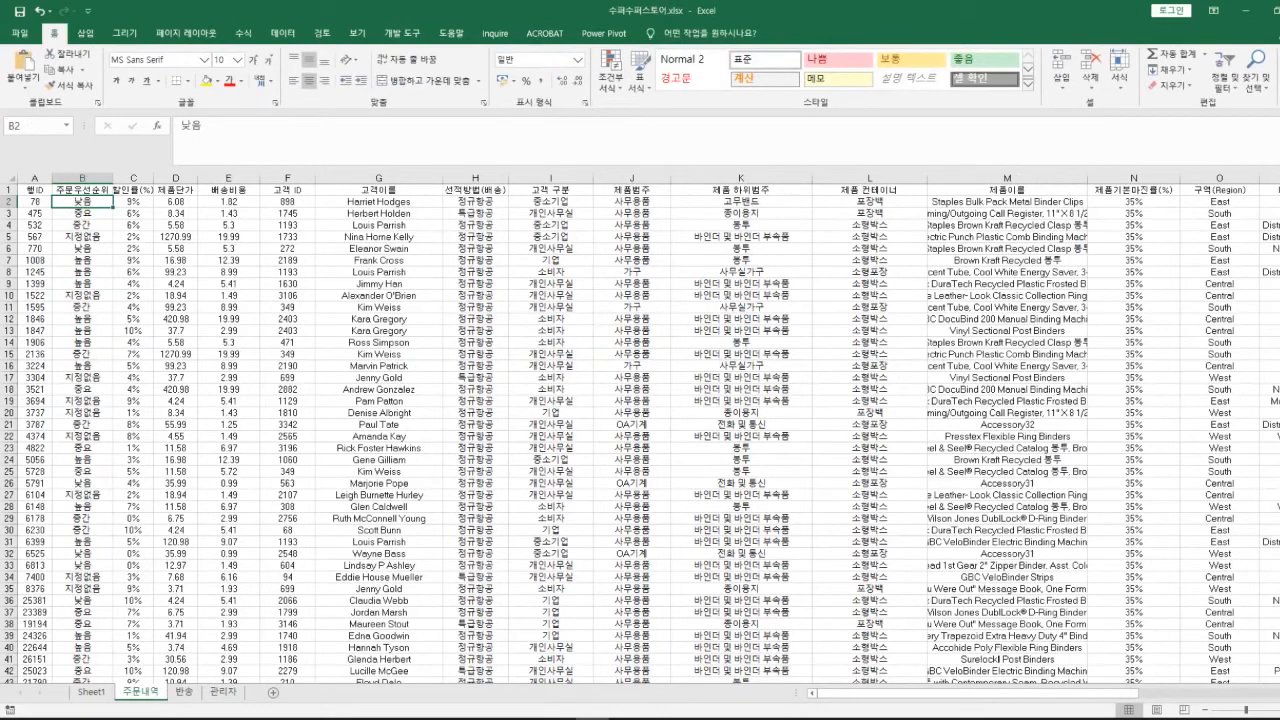
key(ctrl+w)
click(661, 388)
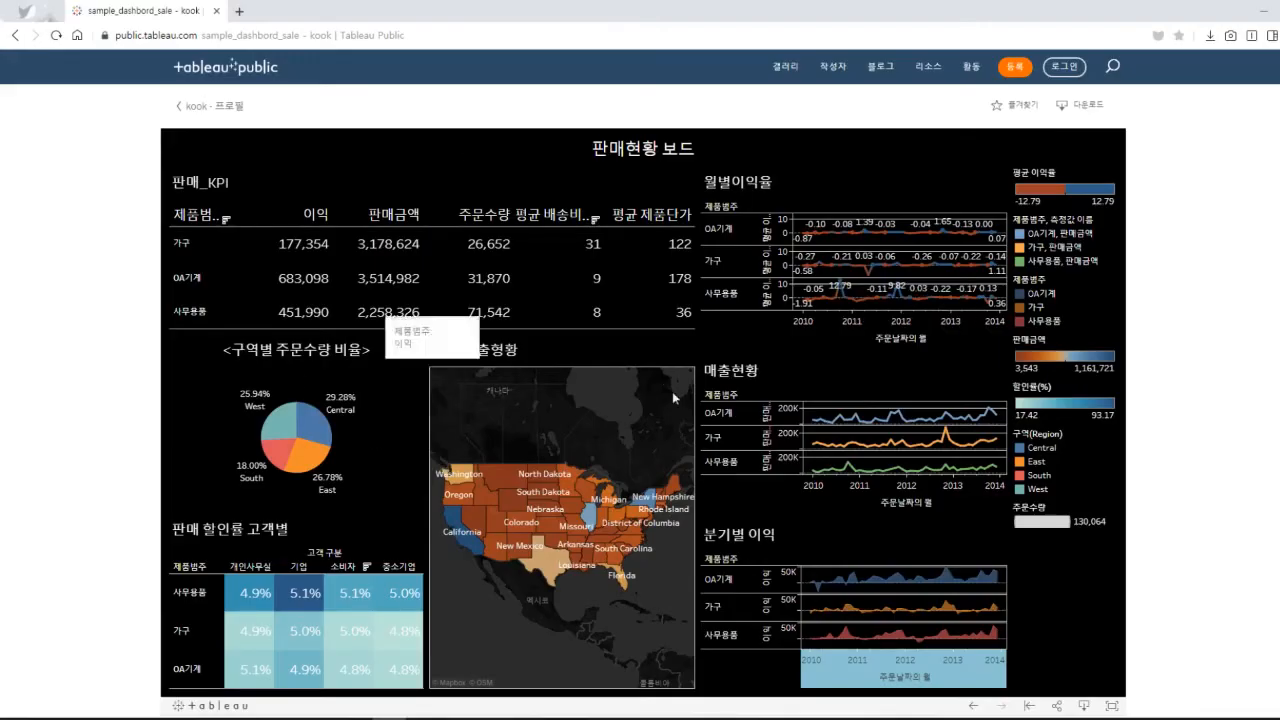
scroll(1204, 402, down, 1)
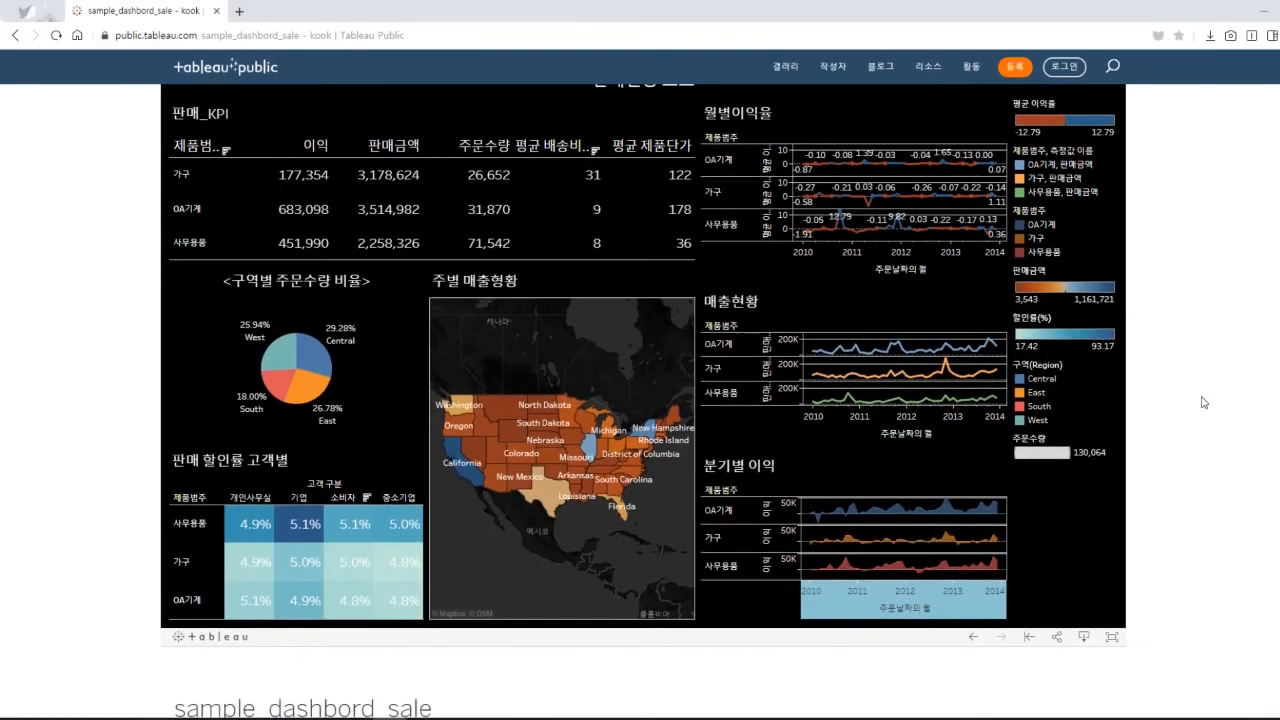
scroll(1204, 402, up, 1)
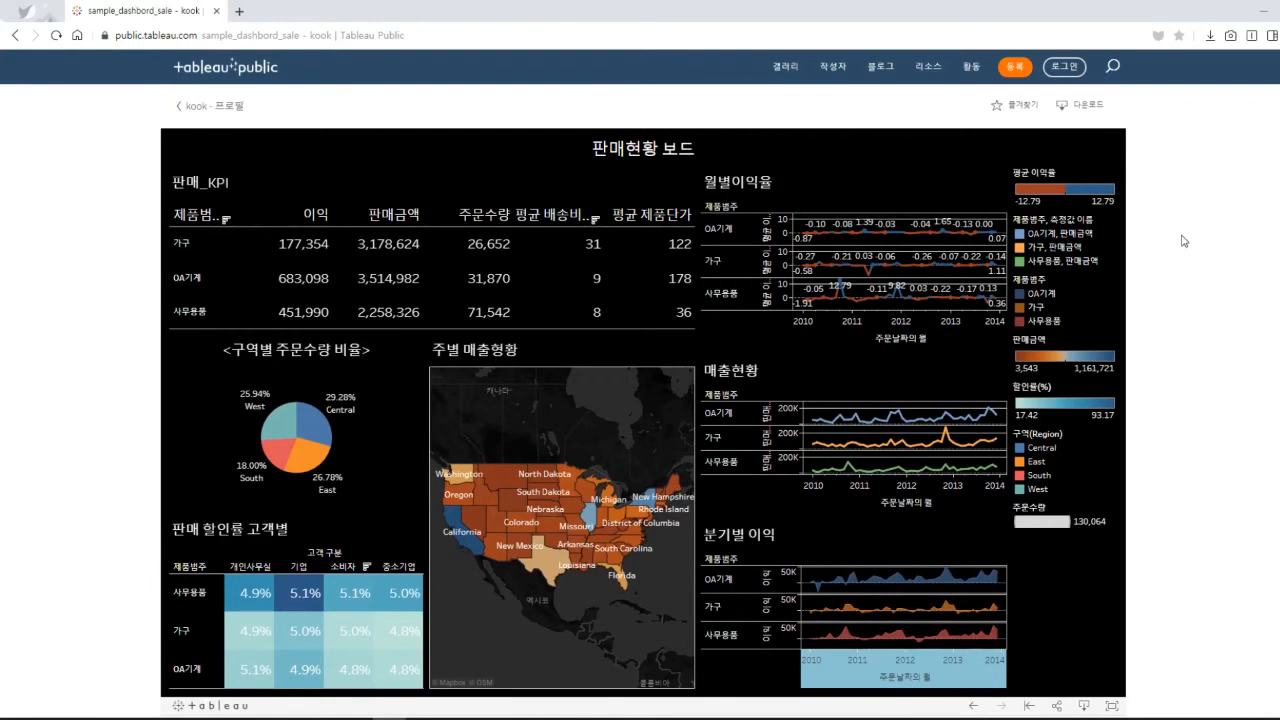
Open the dashboard workbook's 매출현황 sheet, followed by its 월별이익율 sheet
scroll(1184, 250, down, 8)
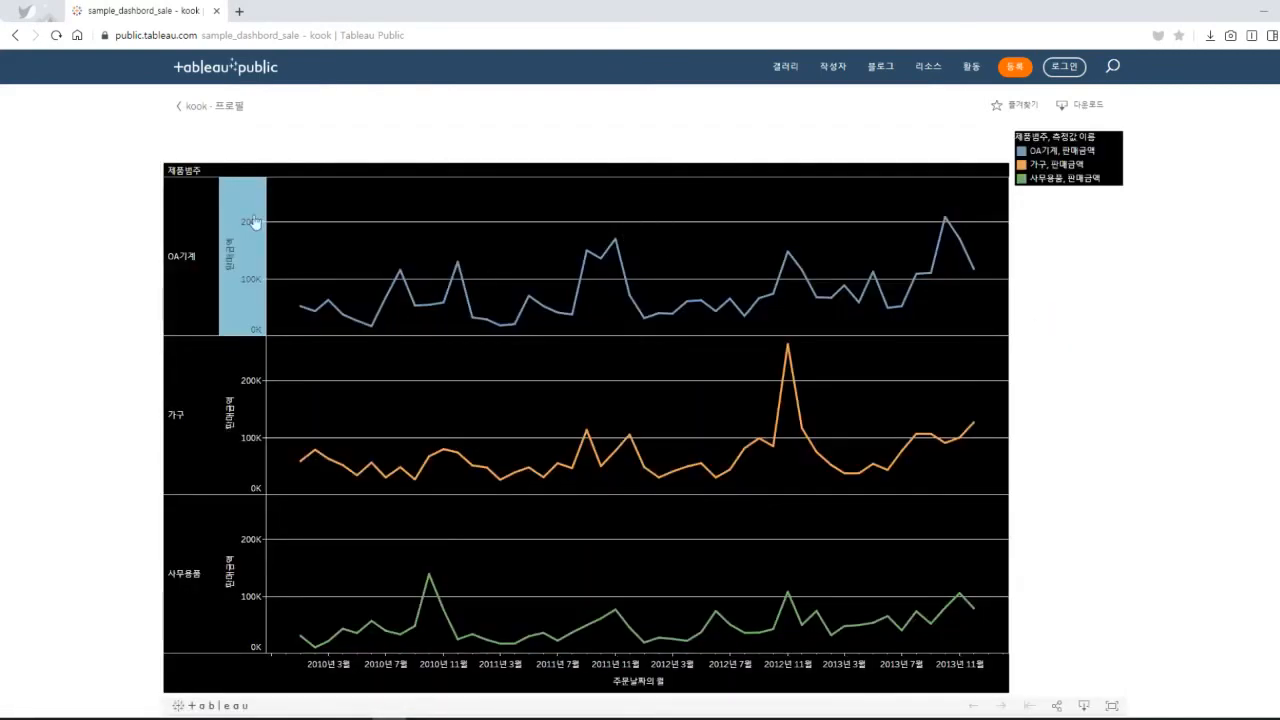
scroll(995, 388, down, 1)
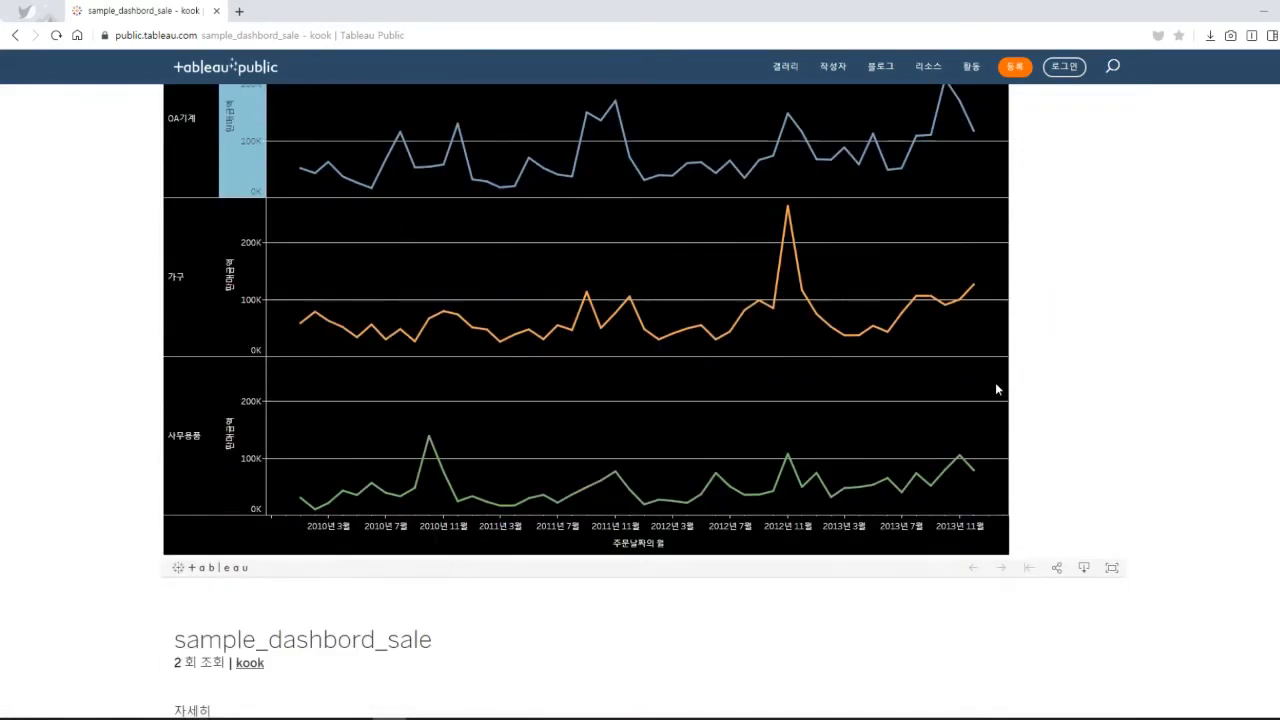
scroll(995, 388, down, 3)
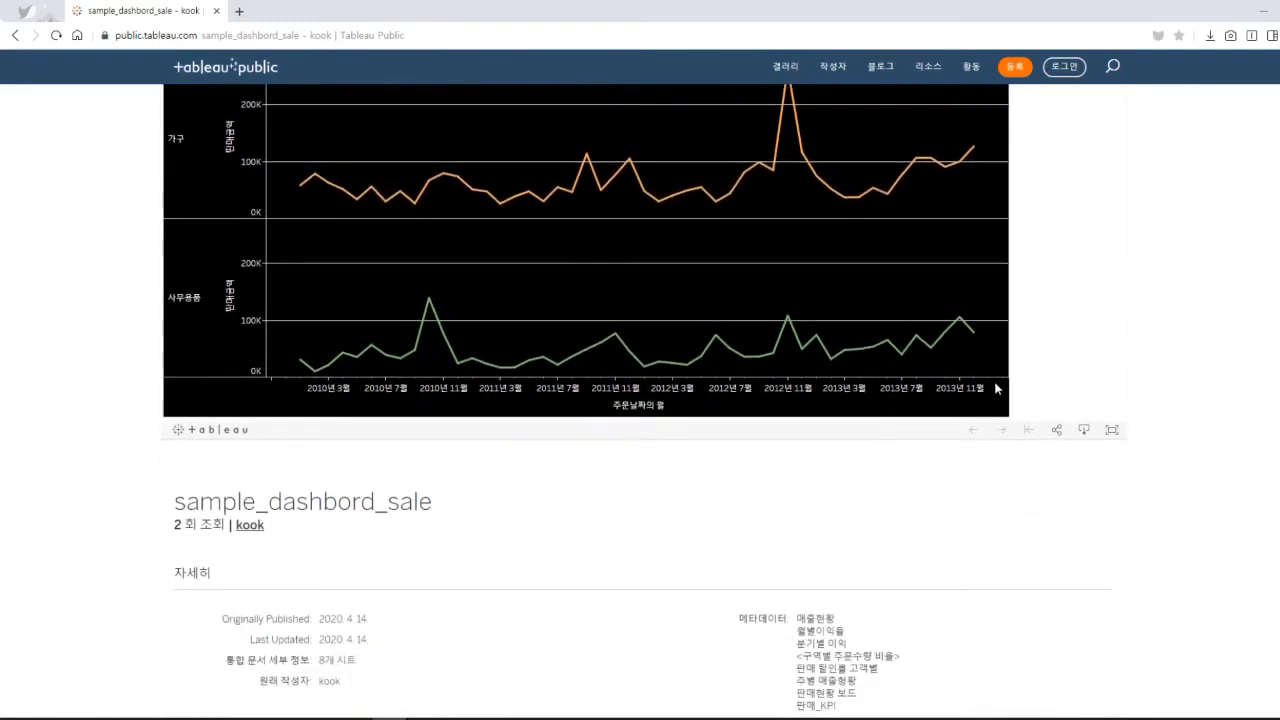
scroll(995, 388, down, 2)
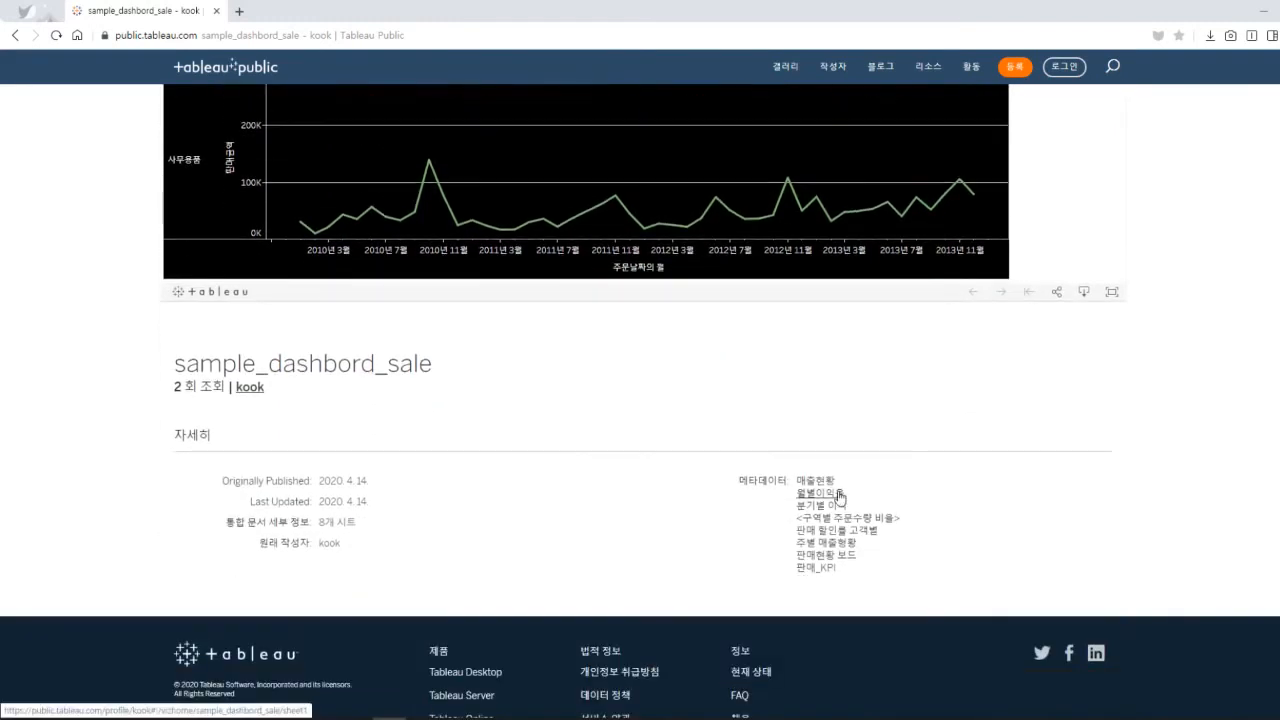
key(F5)
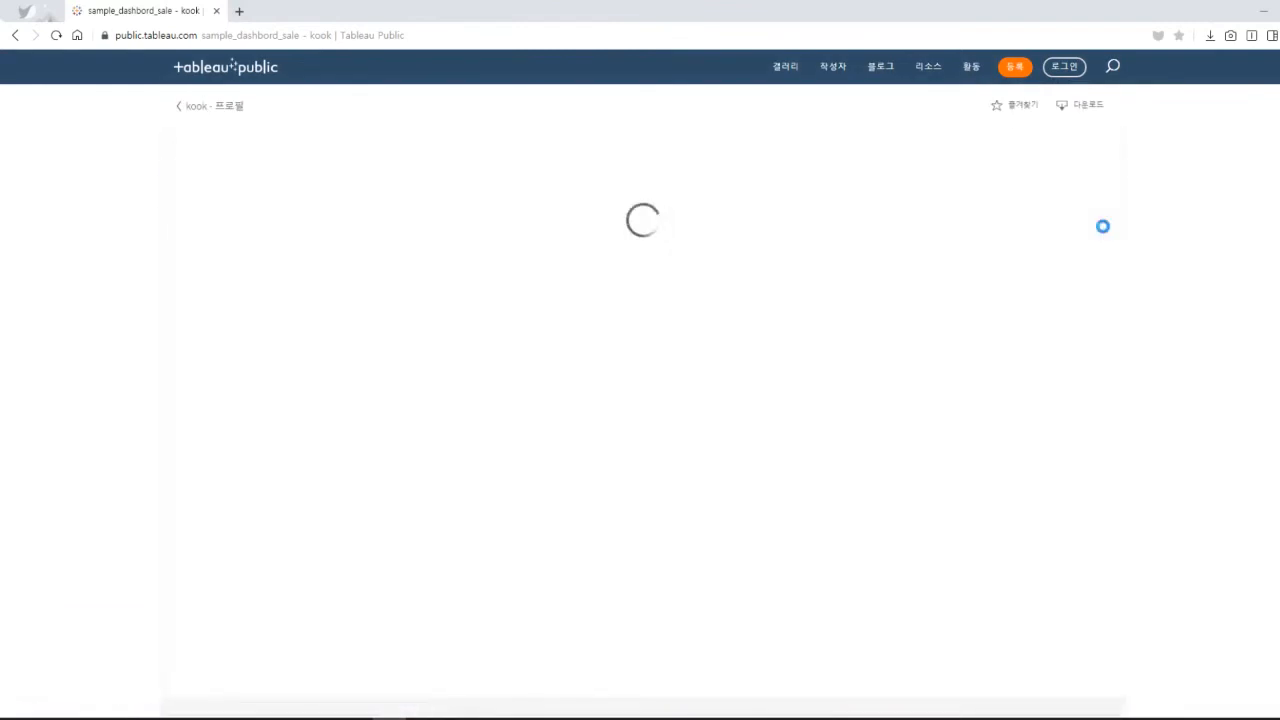
Look over the monthly profit-rate lines and open the workbook's 분기별 이익 sheet
scroll(982, 299, down, 2)
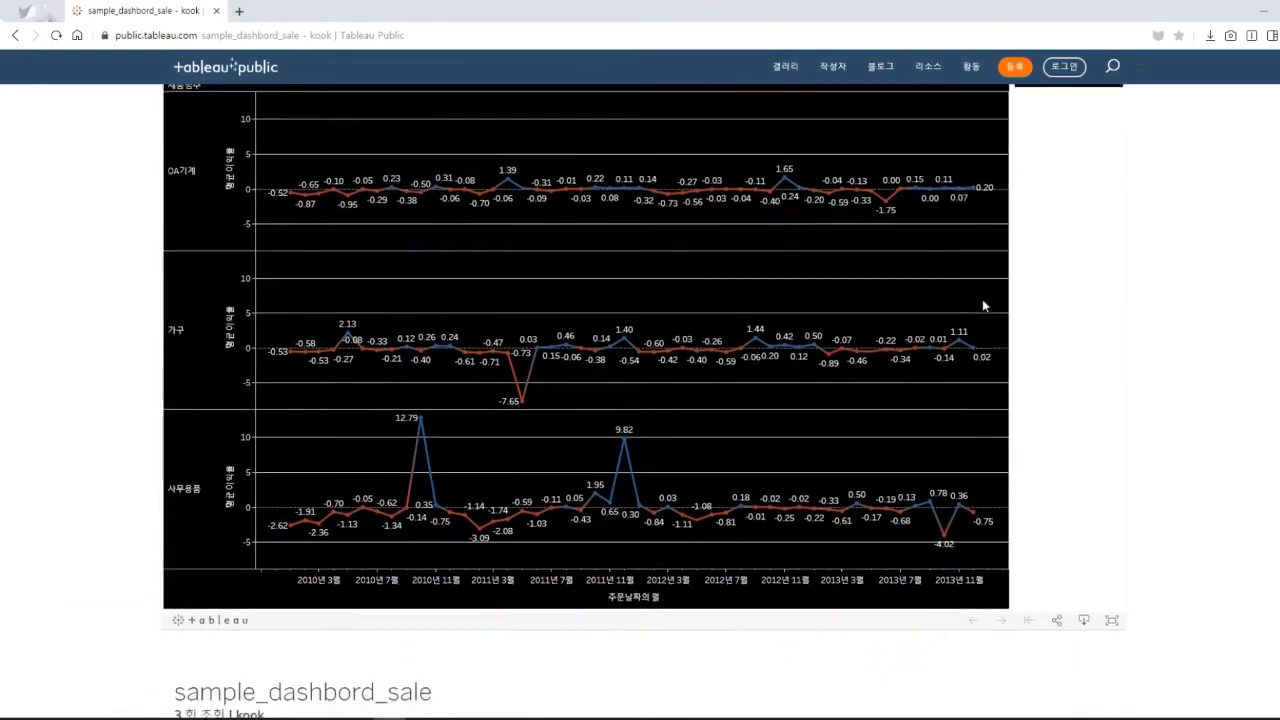
scroll(982, 304, down, 2)
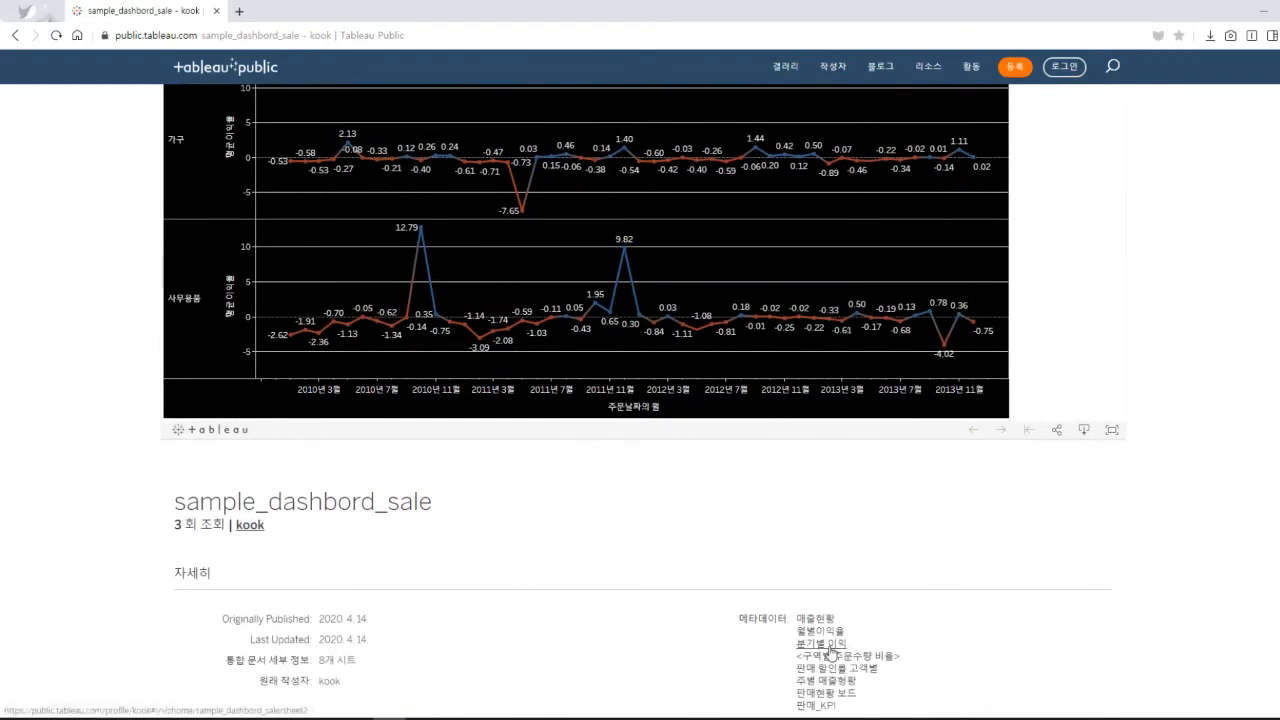
click(852, 606)
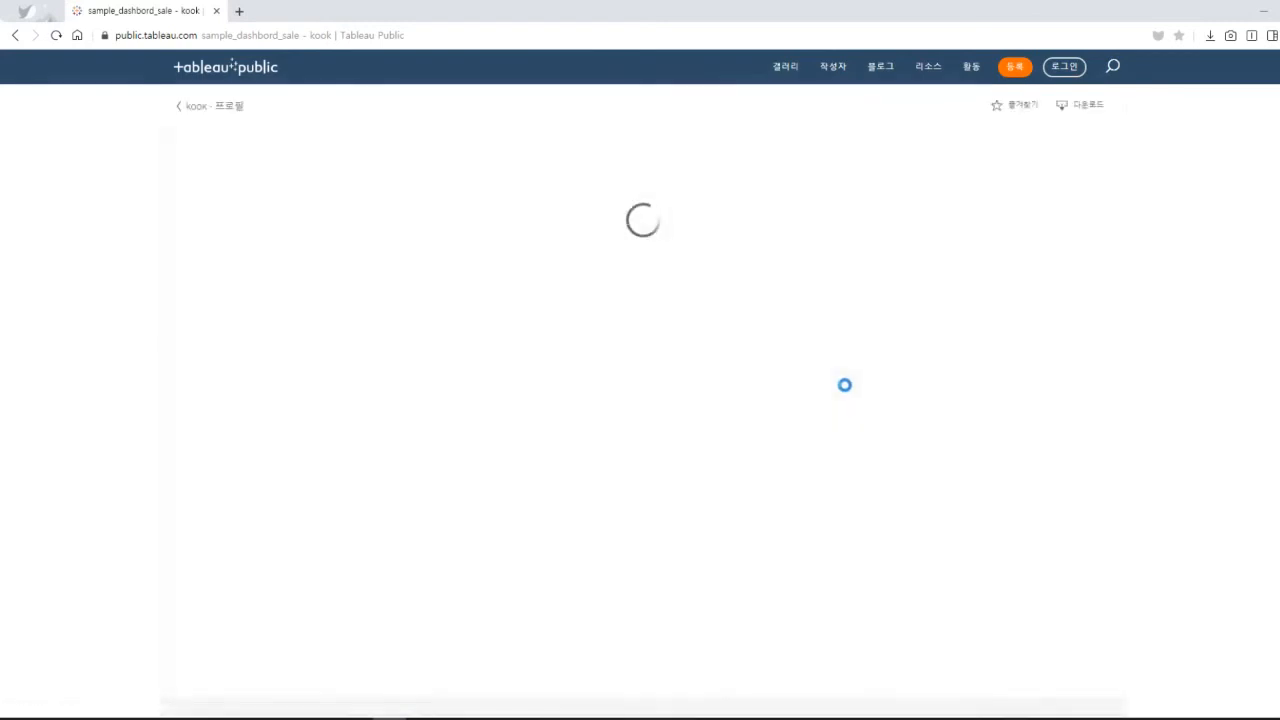
Look over the 분기별 이익 area charts and return to the 판매현황 보드 dashboard
scroll(300, 290, down, 3)
scroll(1136, 412, down, 3)
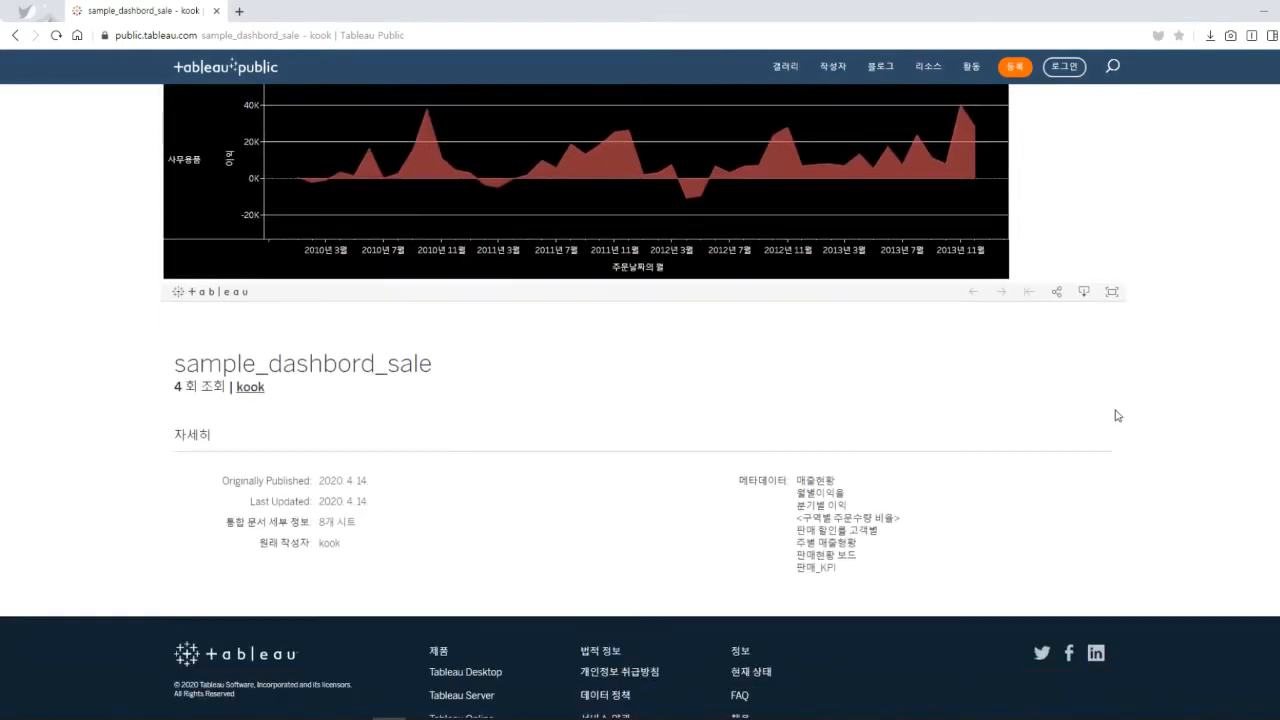
click(845, 567)
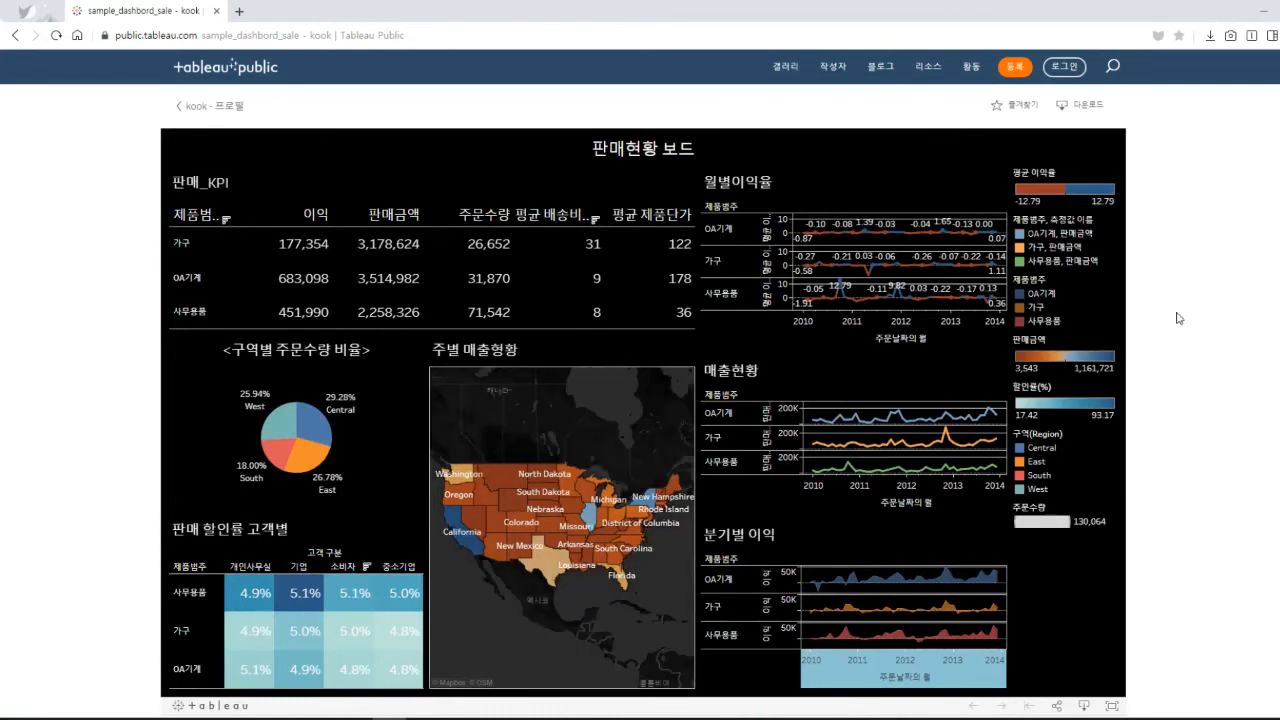
scroll(1178, 318, down, 1)
scroll(1178, 318, up, 1)
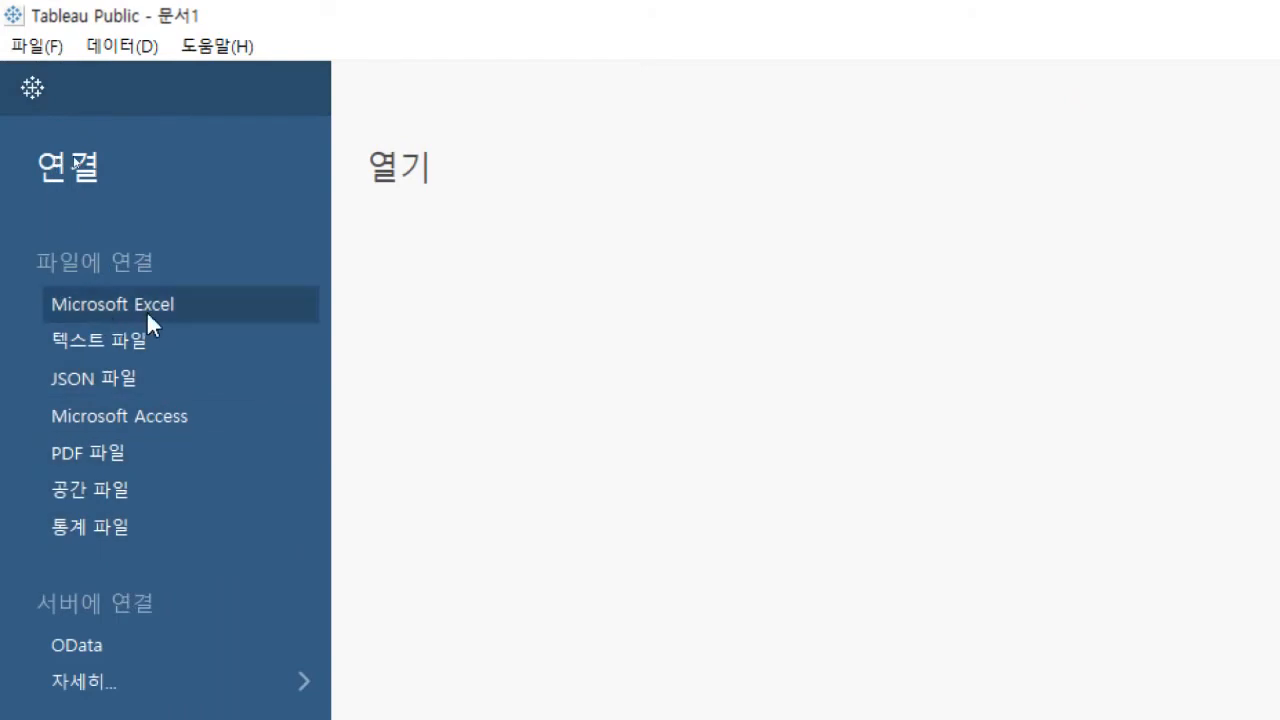
In the Tableau Public desktop app, connect to the Microsoft Excel file 수퍼수퍼스토어.xlsx from the 다운로드 folder
click(86, 308)
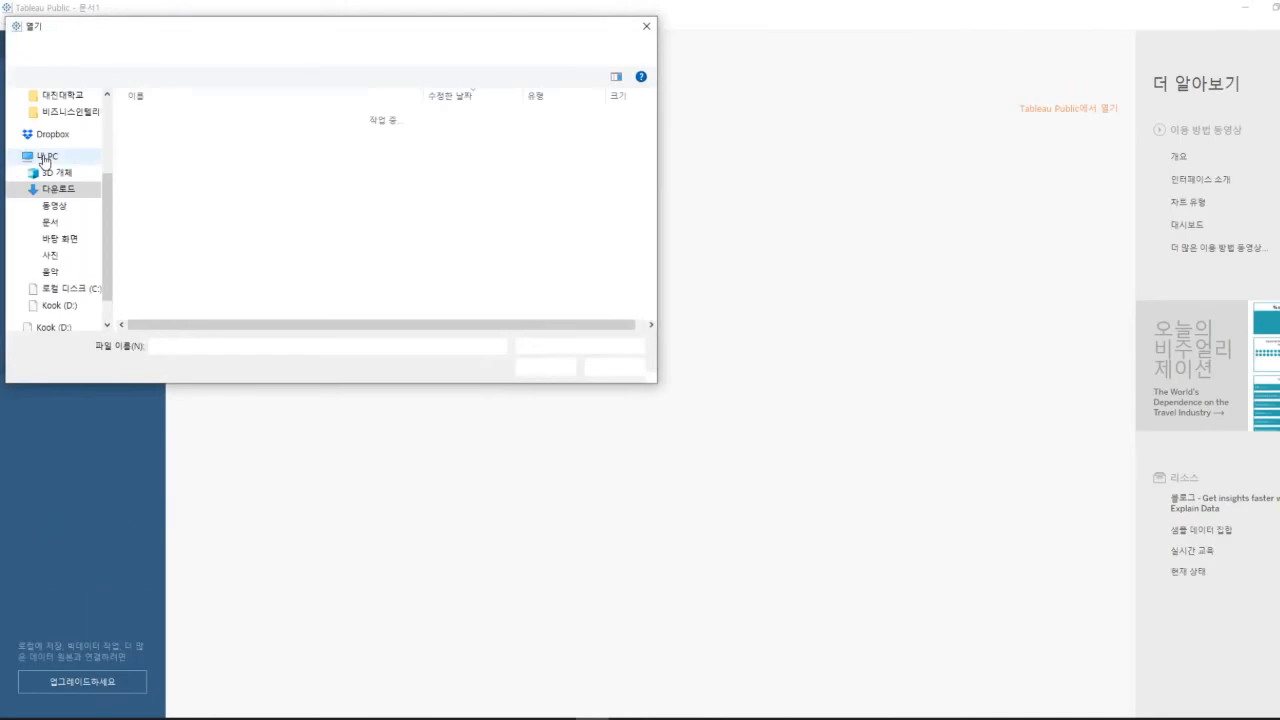
click(168, 138)
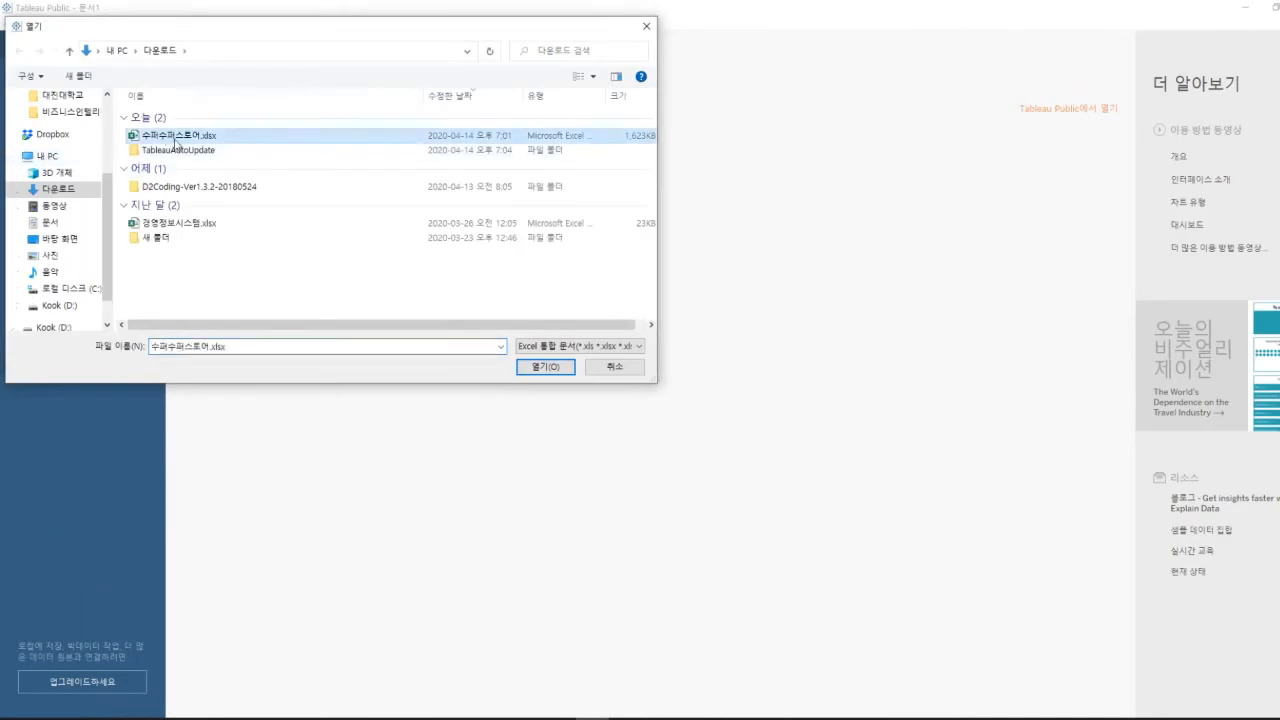
click(543, 367)
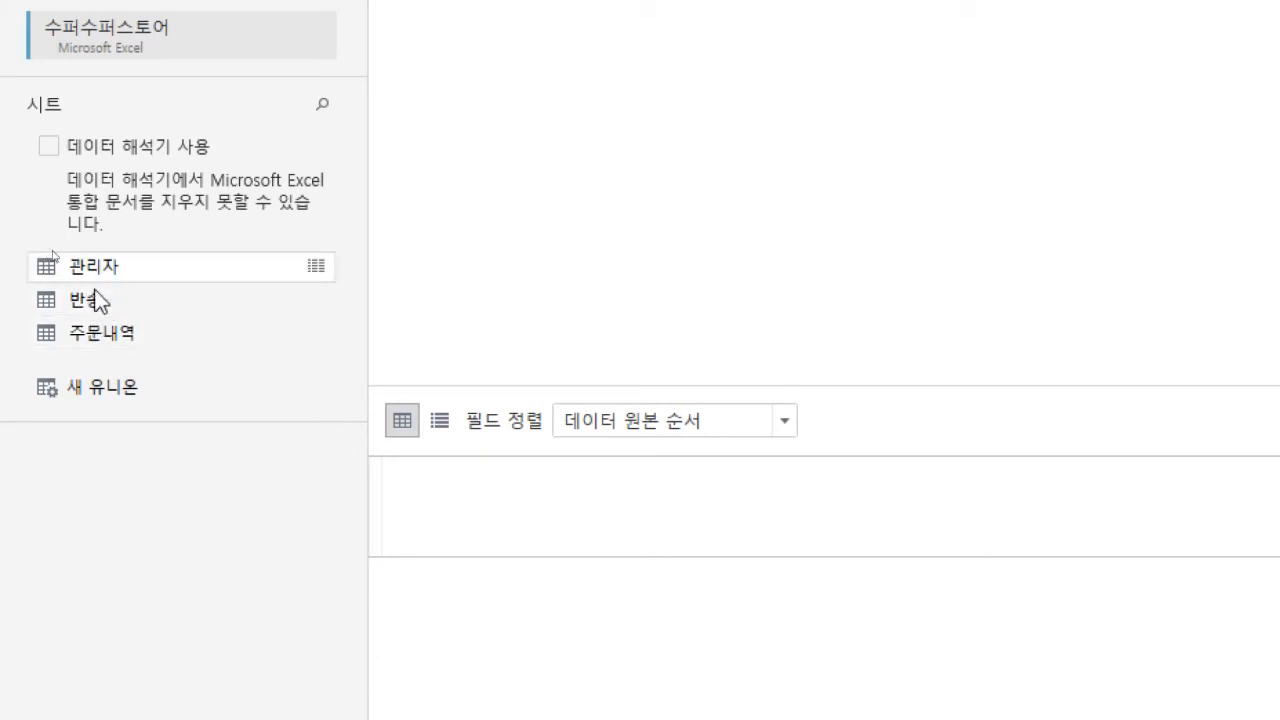
Add the 주문내역 sheet as the data source's table and look through its preview columns
click(100, 340)
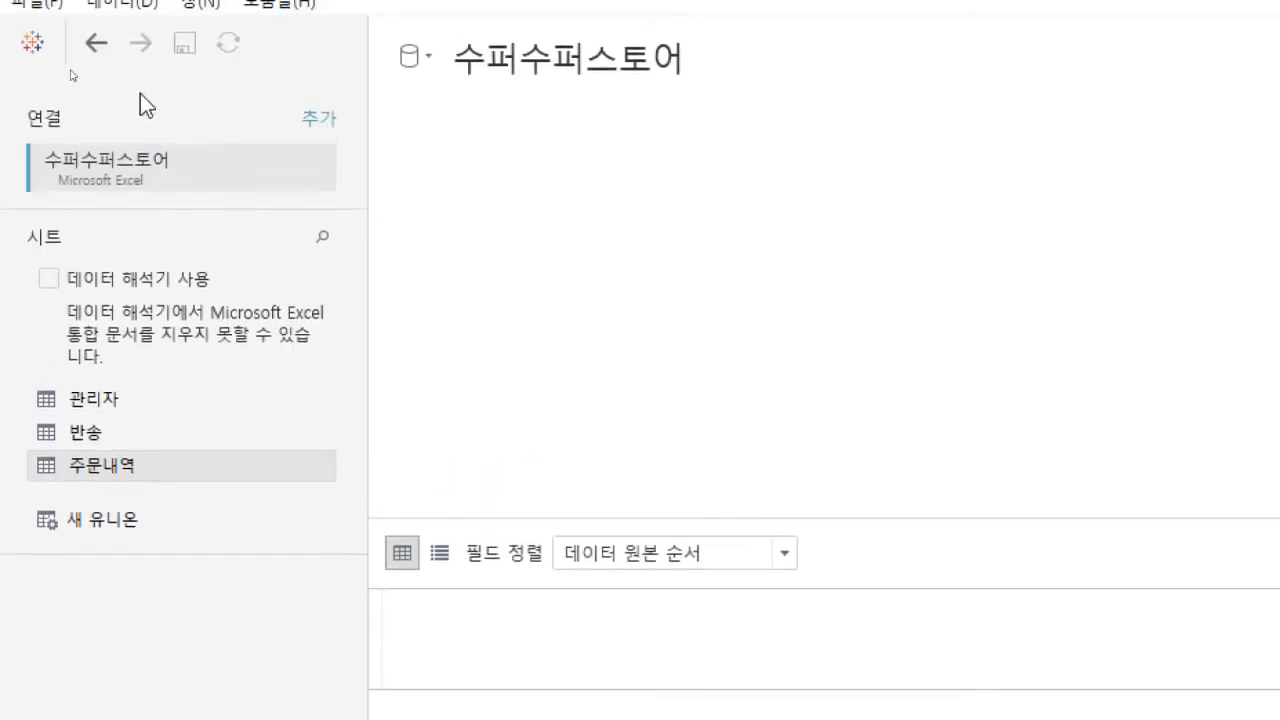
drag(127, 478, 655, 284)
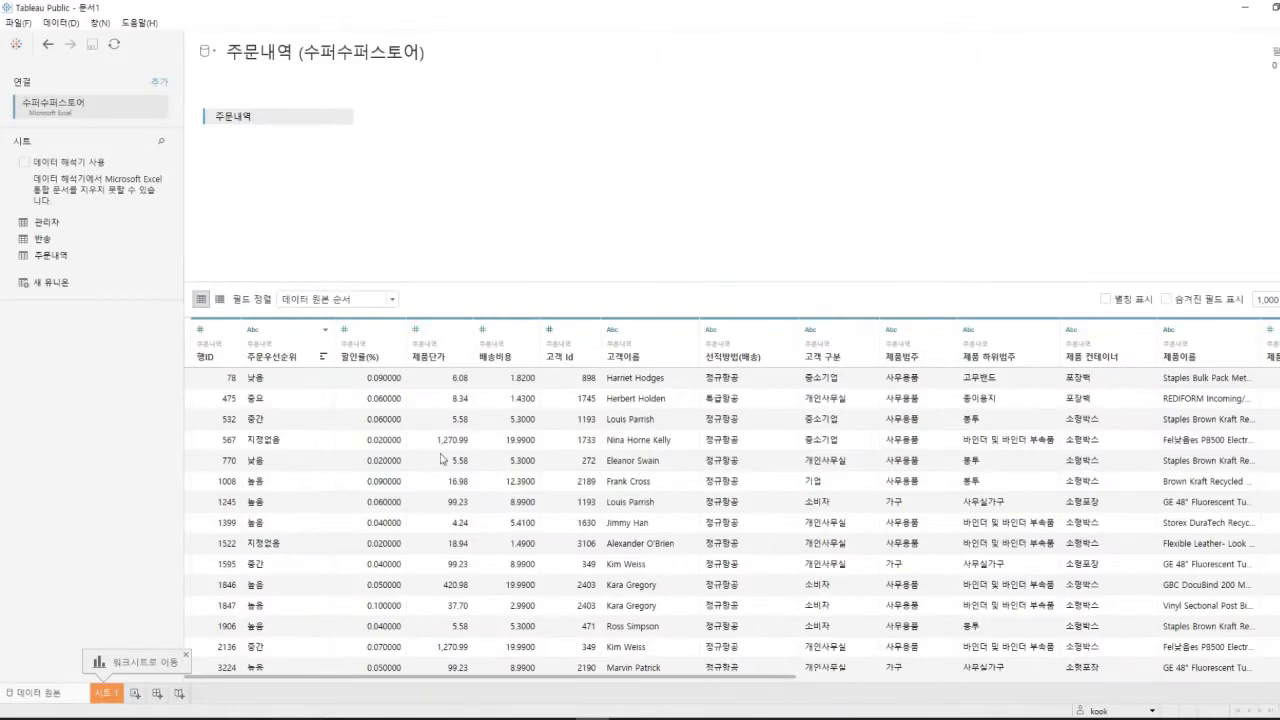
drag(562, 678, 428, 658)
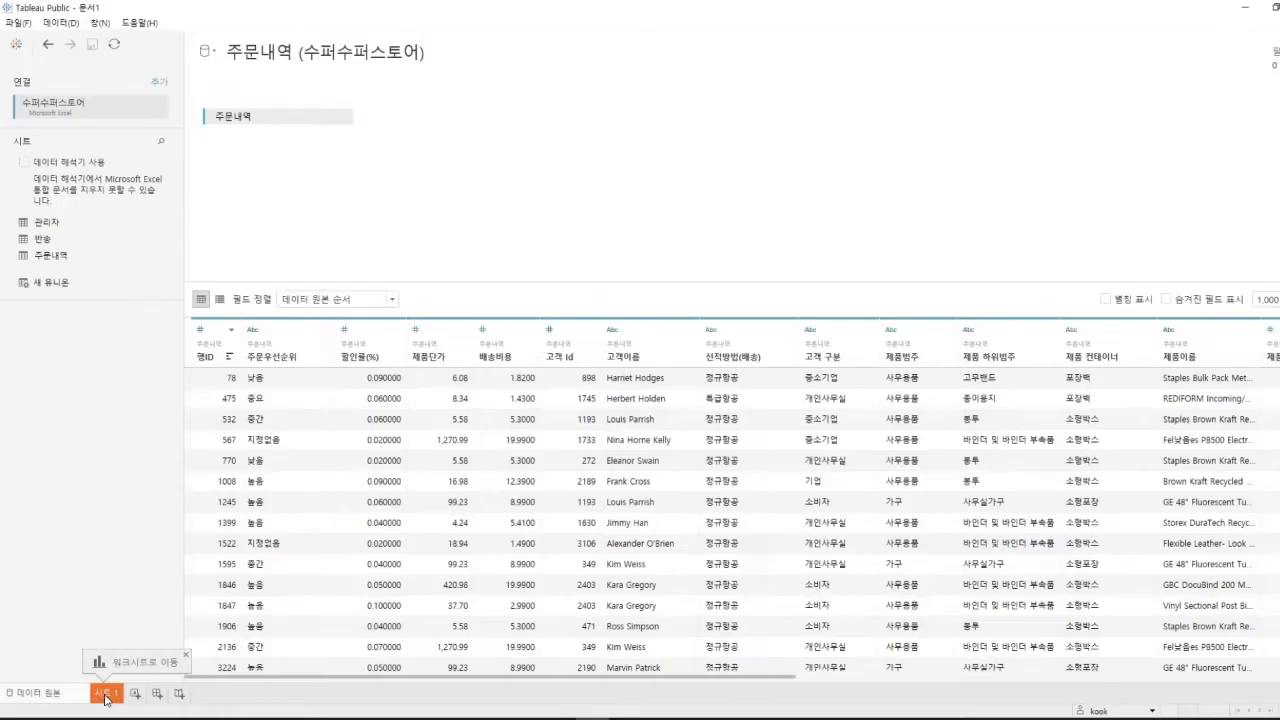
Open worksheet 시트 1 and shift the boundary between the dimensions and measures lists upward
click(209, 644)
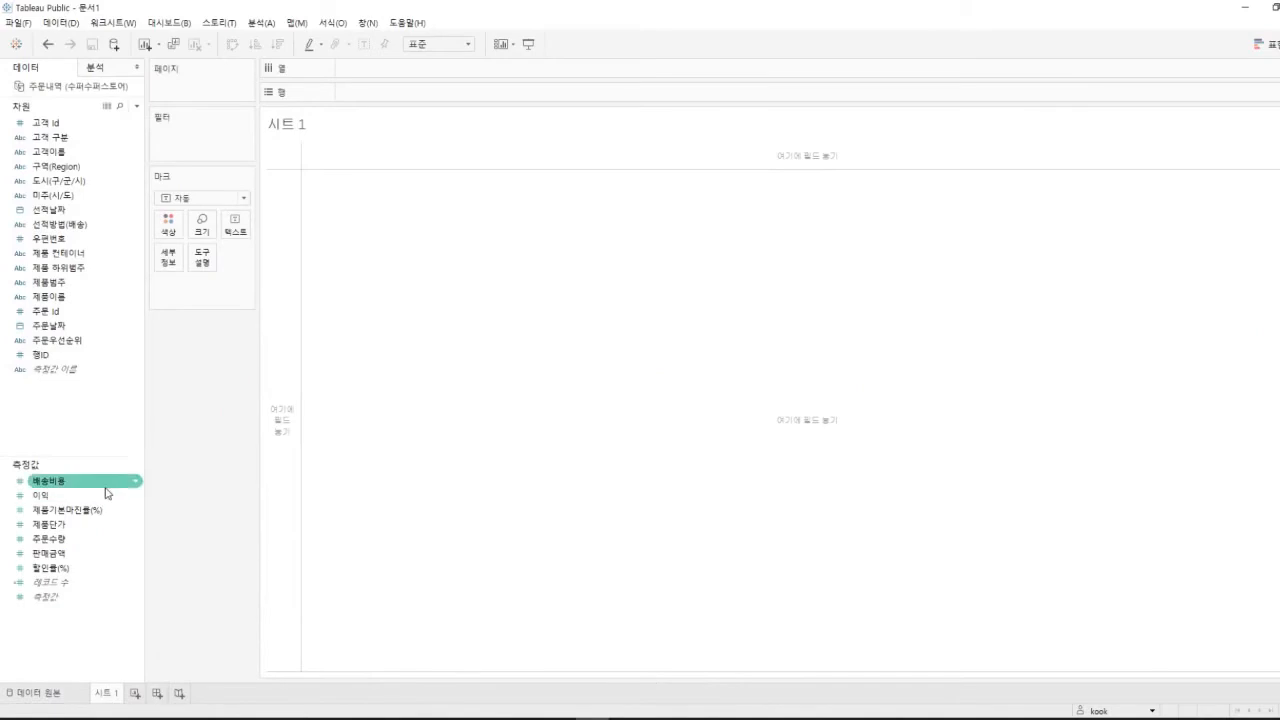
drag(106, 456, 108, 412)
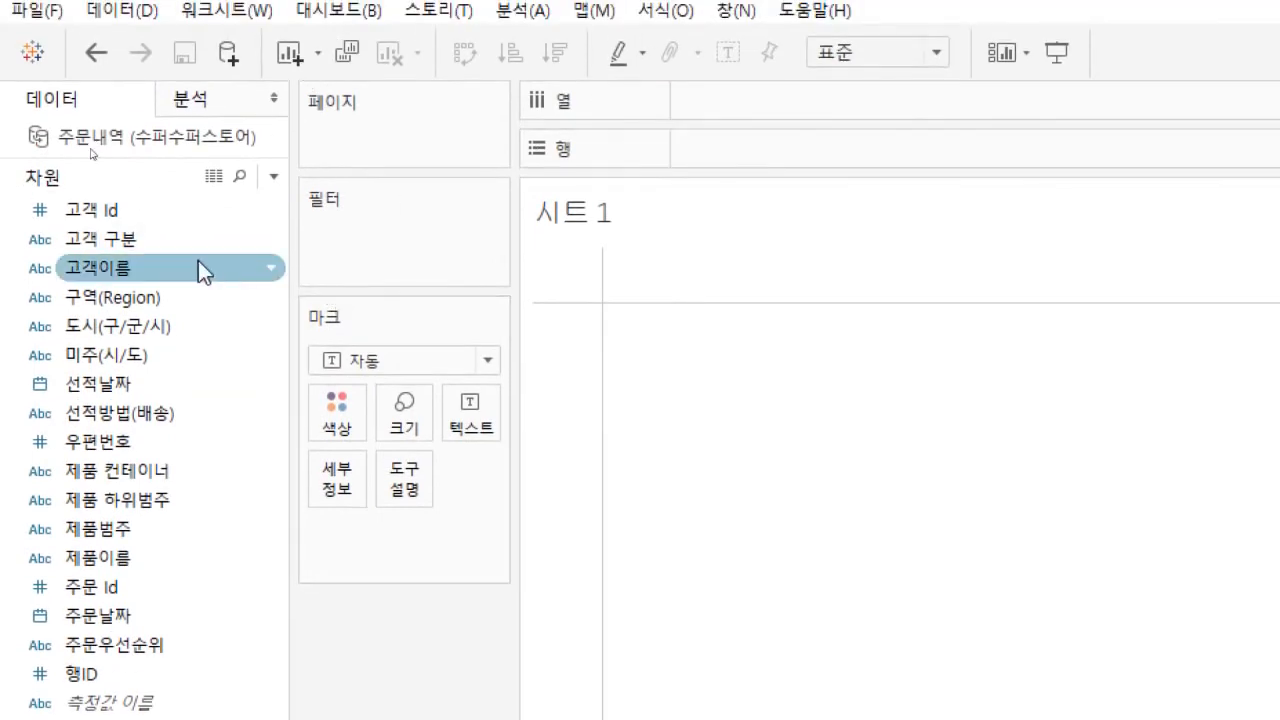
Try the 도시(구/군/시) dimension on rows with all its members added, and take it off the view
drag(130, 328, 727, 152)
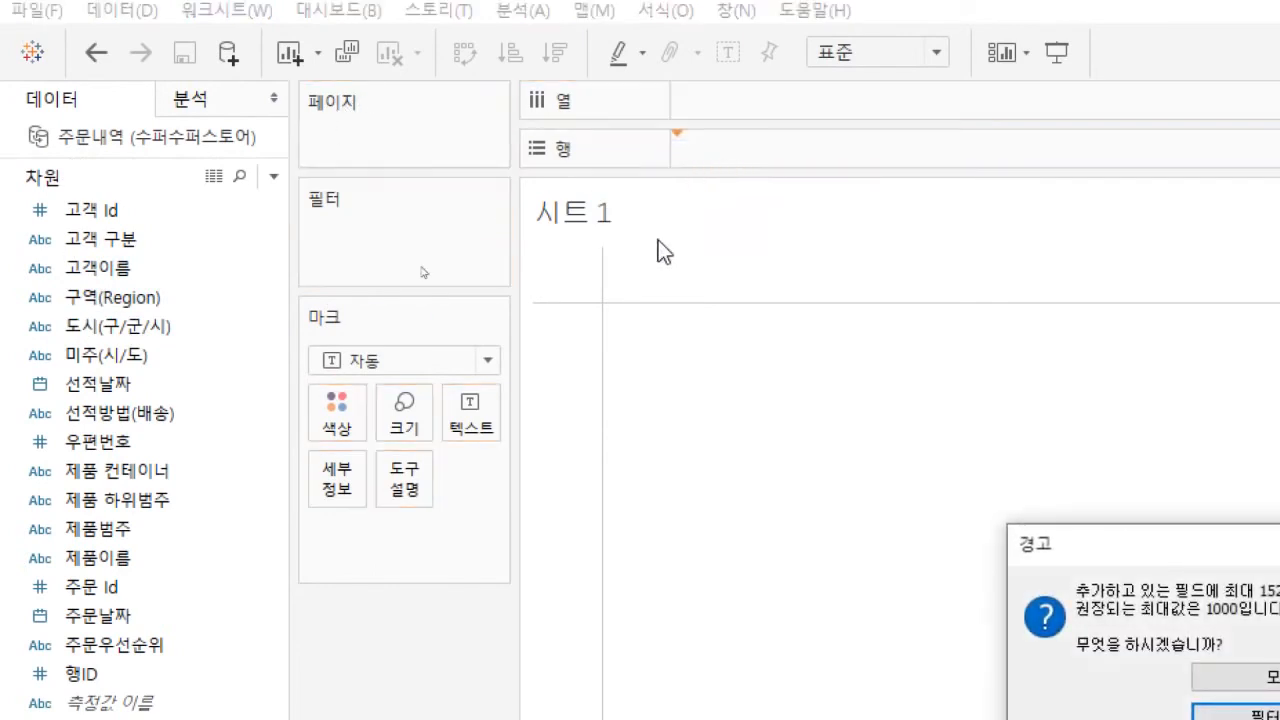
click(1120, 622)
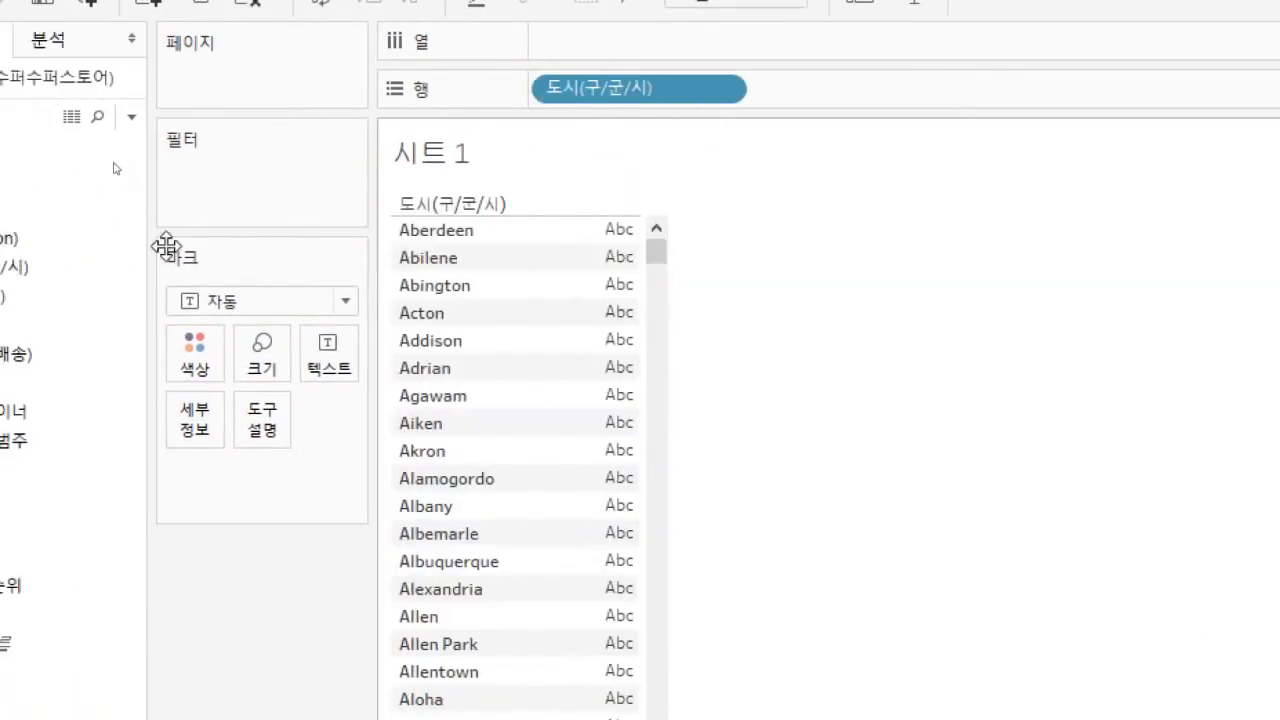
drag(634, 90, 248, 208)
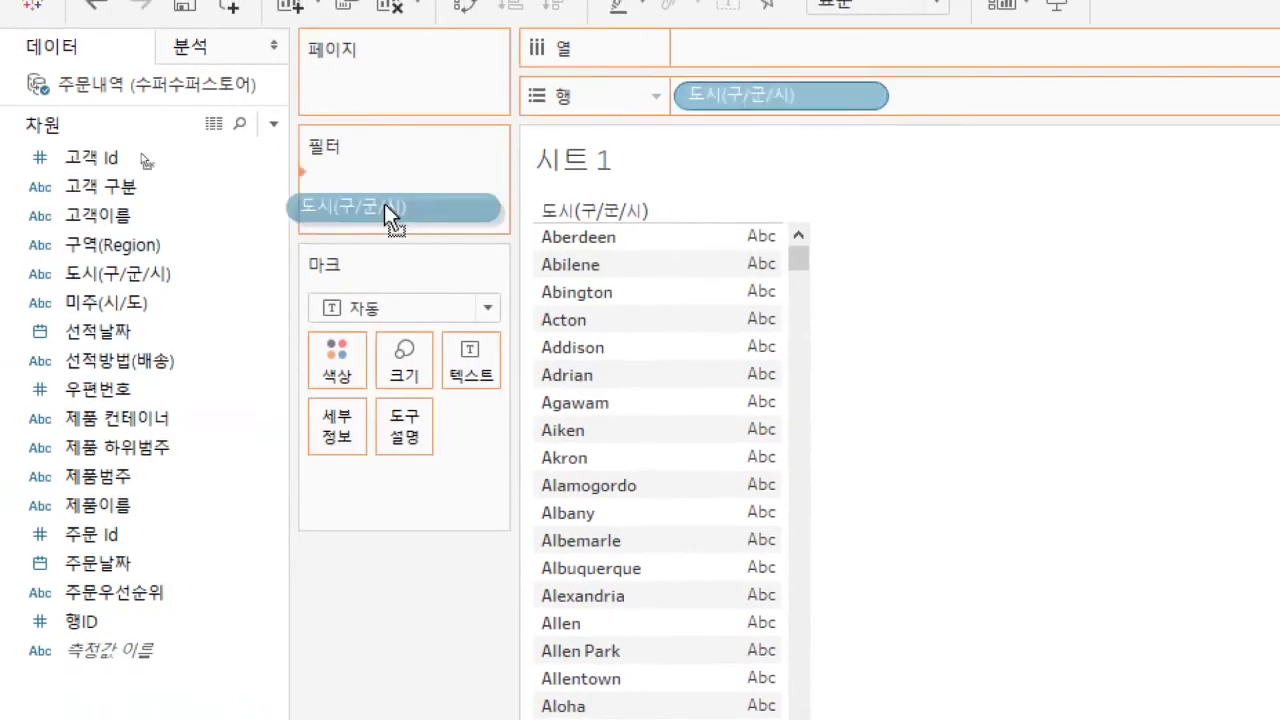
drag(386, 210, 165, 222)
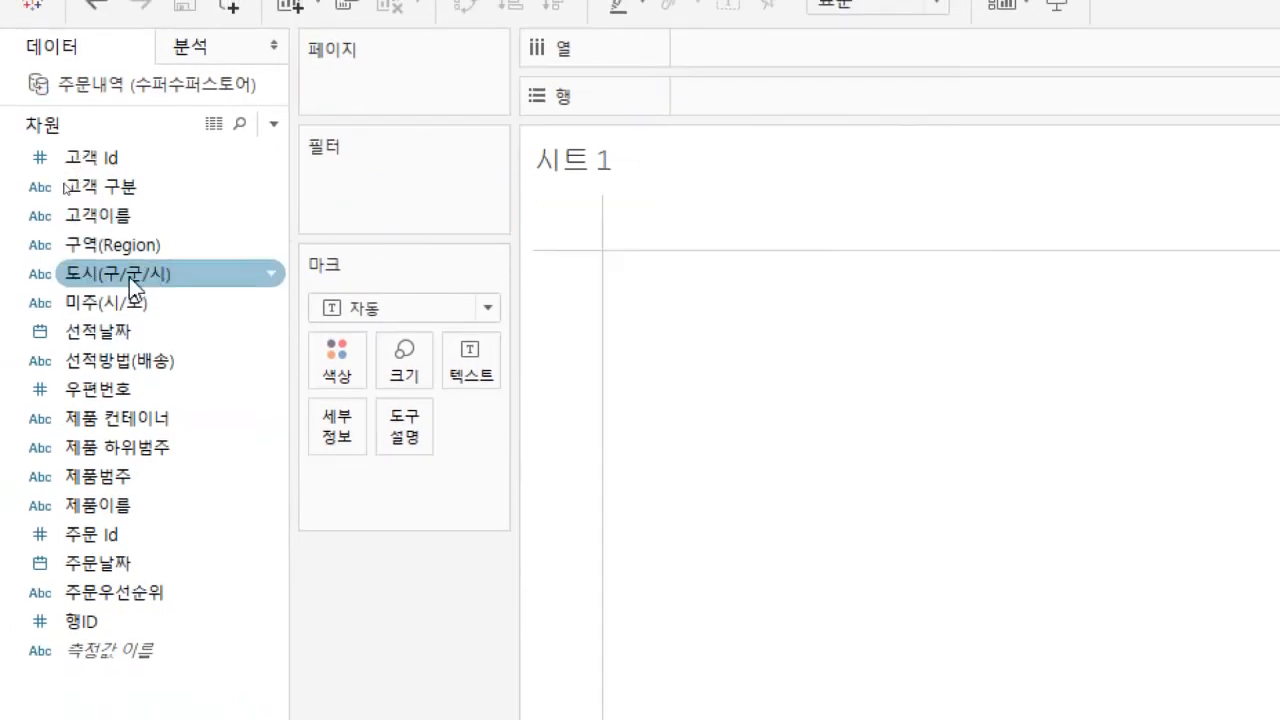
Place 미주(시/도) on rows and add the 주문수량 measure as the text value for each state
drag(110, 315, 736, 41)
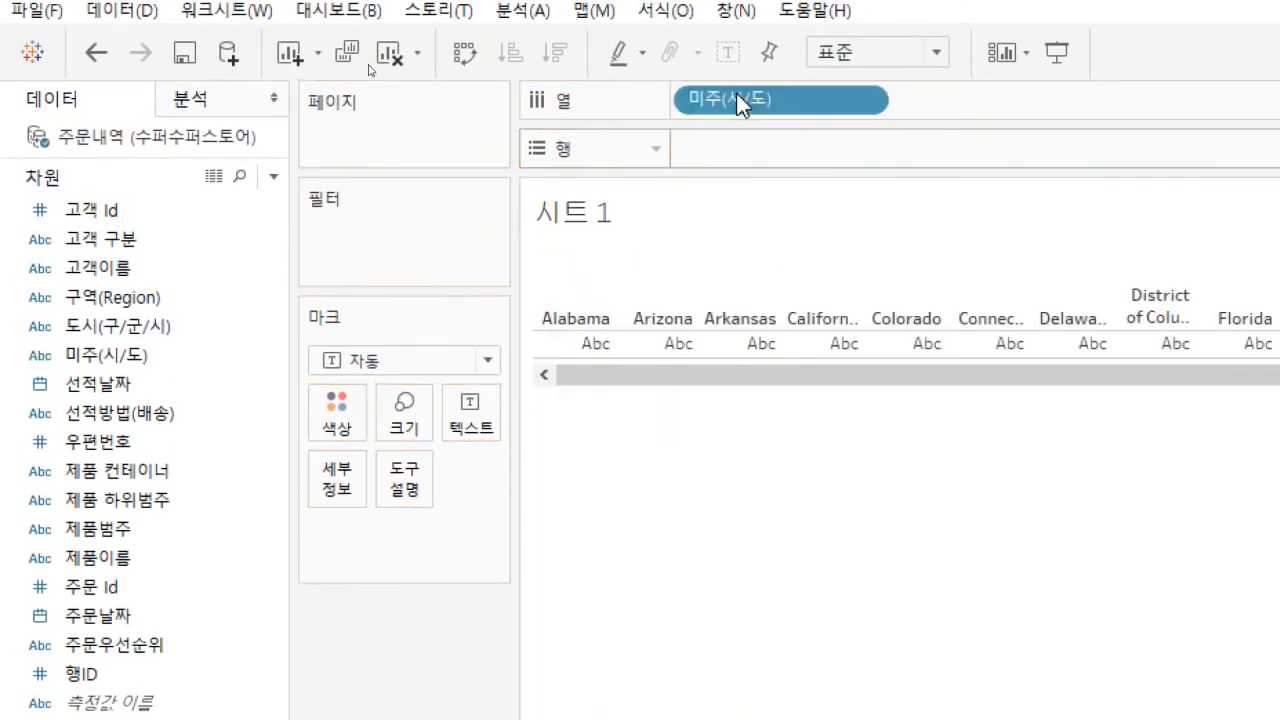
drag(736, 93, 742, 134)
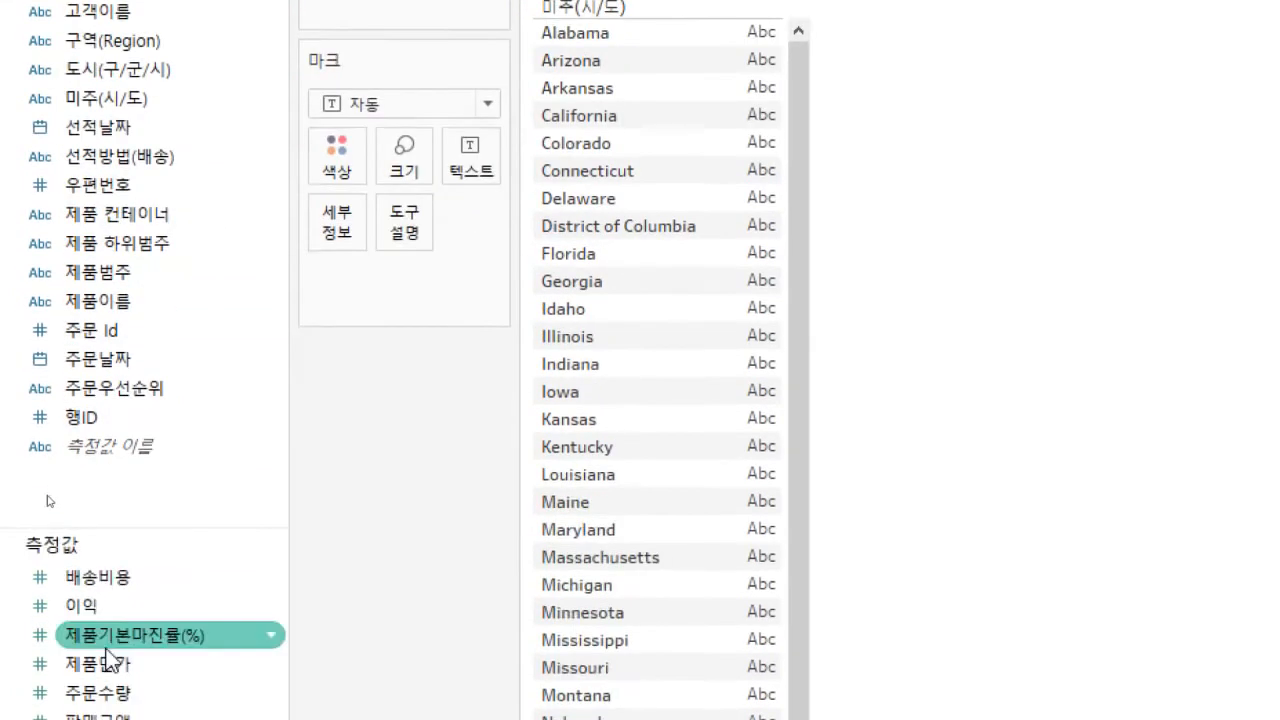
drag(92, 531, 743, 403)
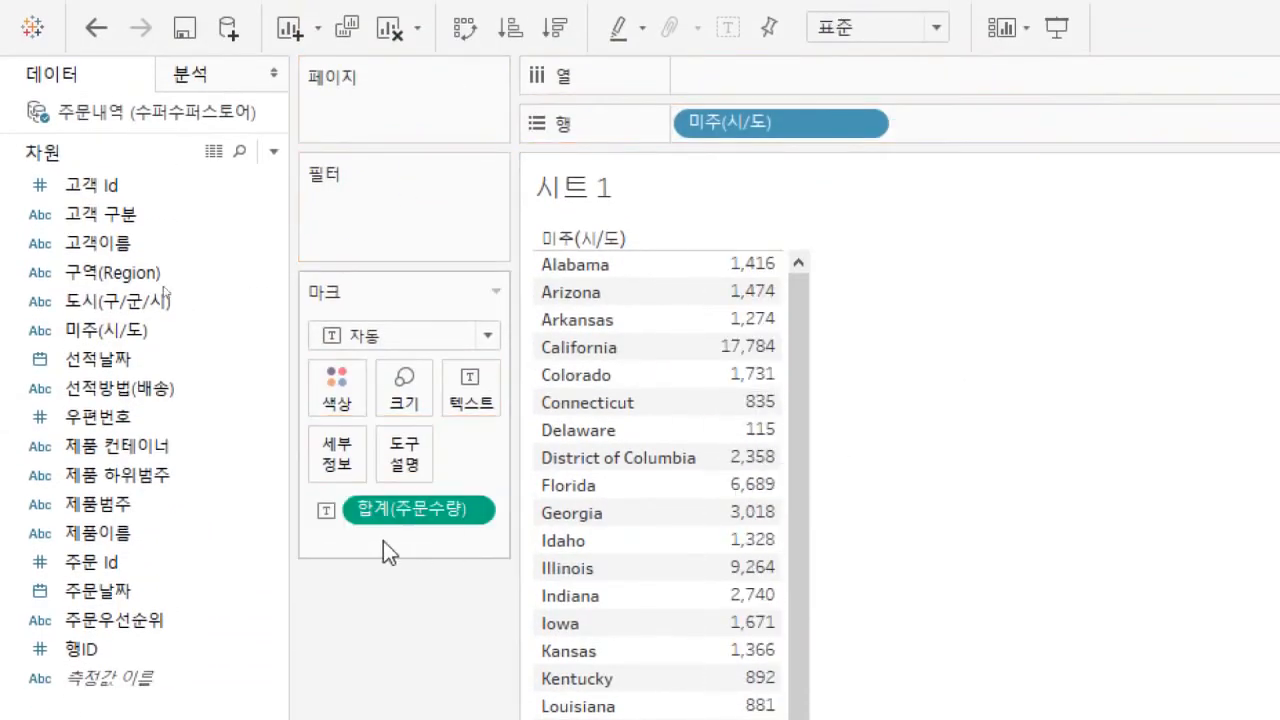
Change the 주문수량 mark to detail, set the mark type to 텍스트, and add 주문수량 to the table again as text
mouse_move(388, 522)
mouse_down()
mouse_move(428, 523)
mouse_move(737, 92)
mouse_move(467, 424)
mouse_move(395, 541)
mouse_up()
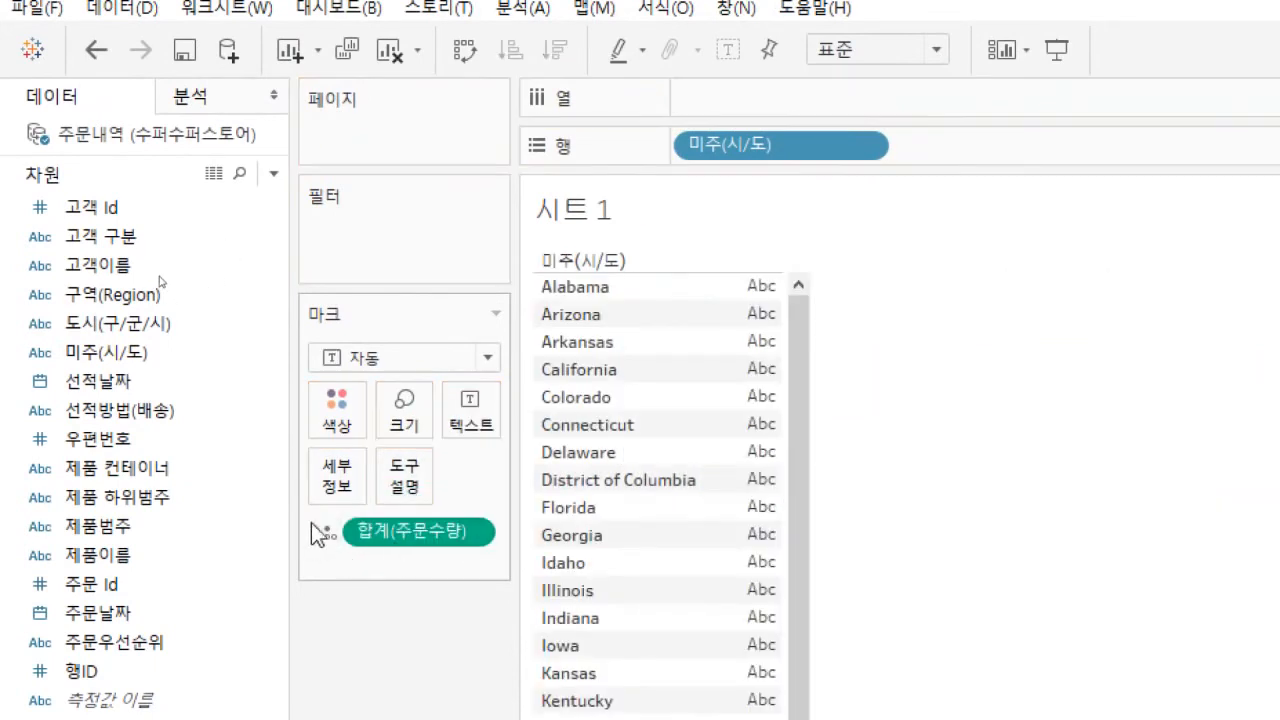
click(368, 358)
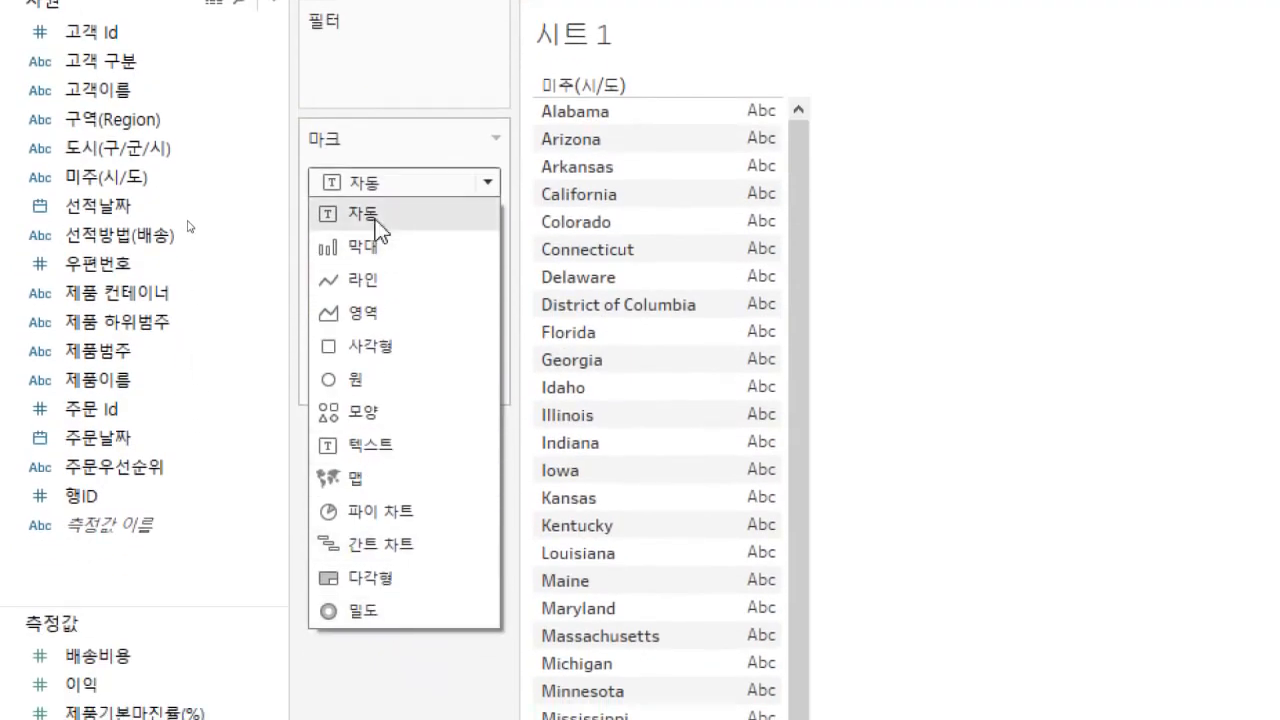
click(361, 445)
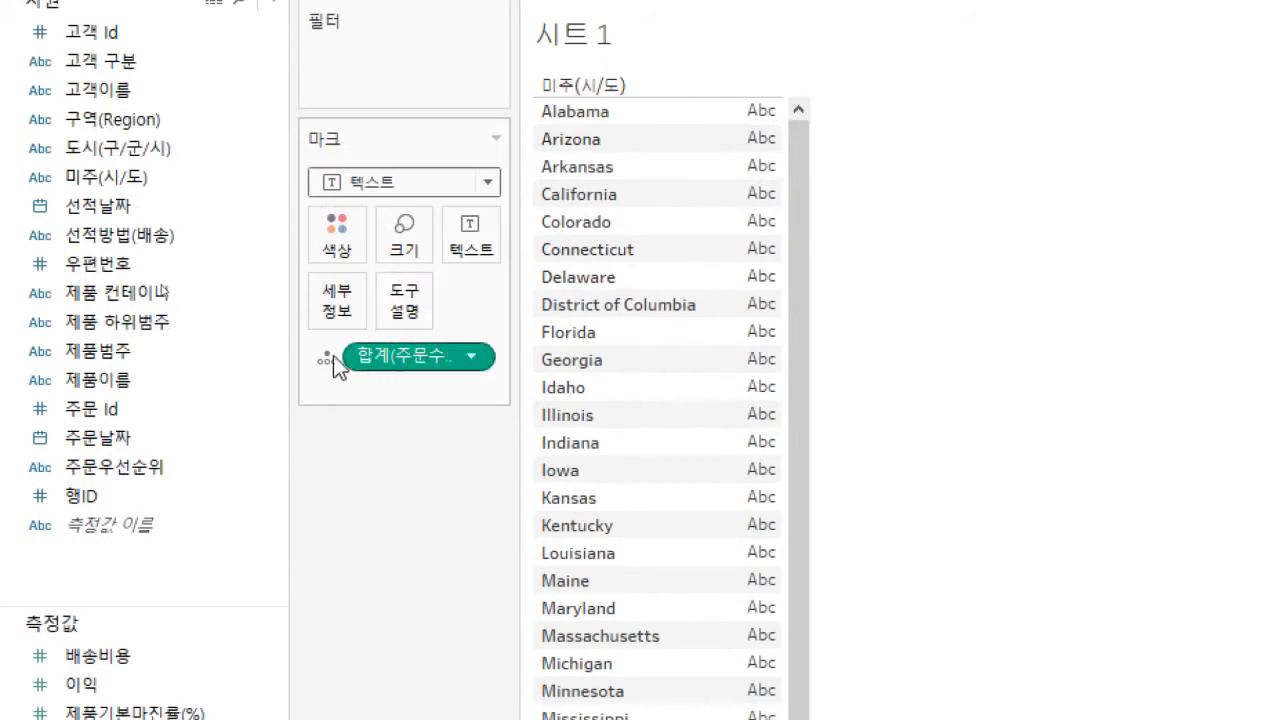
drag(376, 369, 724, 334)
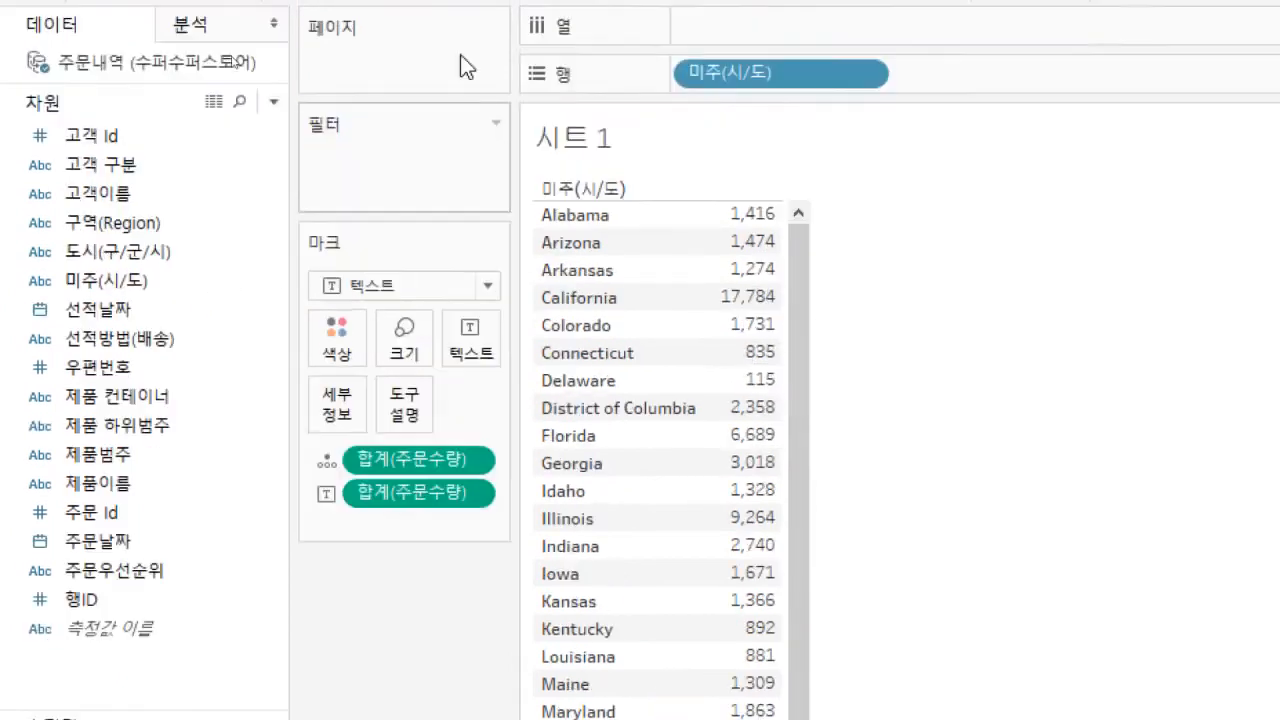
Remove the 주문수량 marks, place the 주문수량 sum on columns, and set the mark type to 자동 for a bar chart by state
drag(372, 582, 702, 147)
drag(380, 578, 366, 646)
mouse_move(732, 96)
mouse_down()
mouse_move(491, 486)
mouse_move(725, 105)
mouse_up()
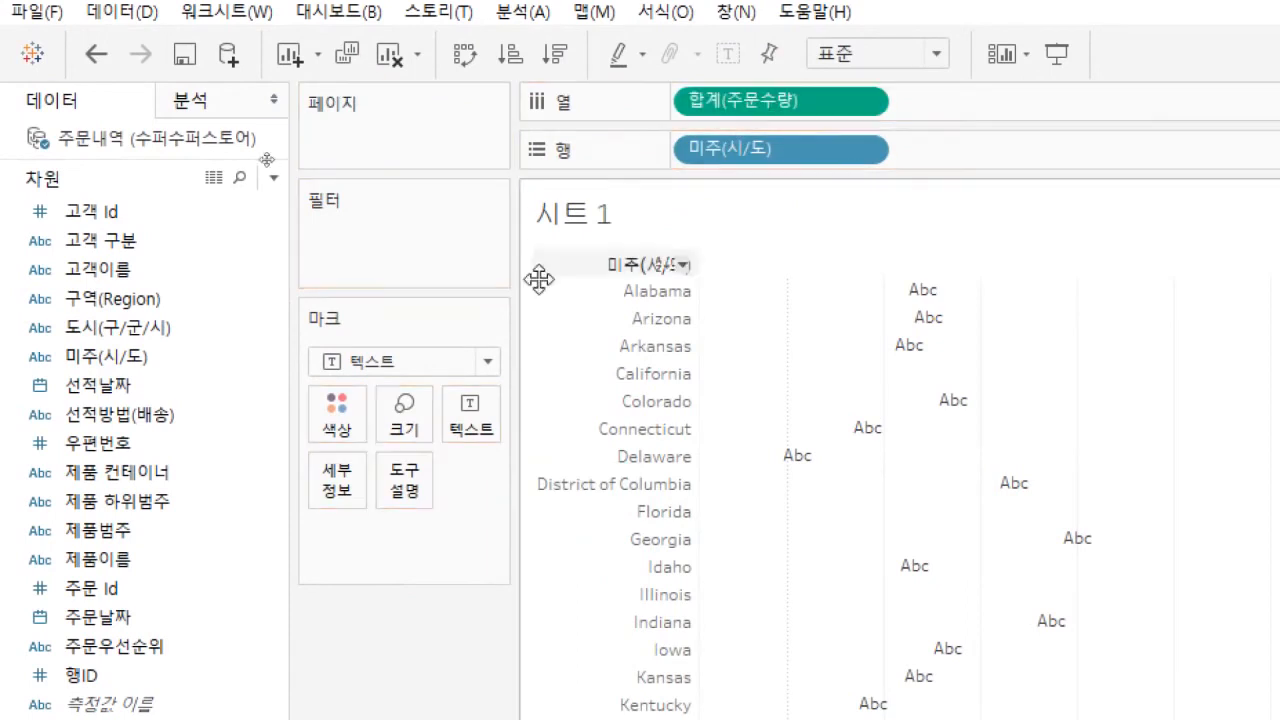
click(489, 362)
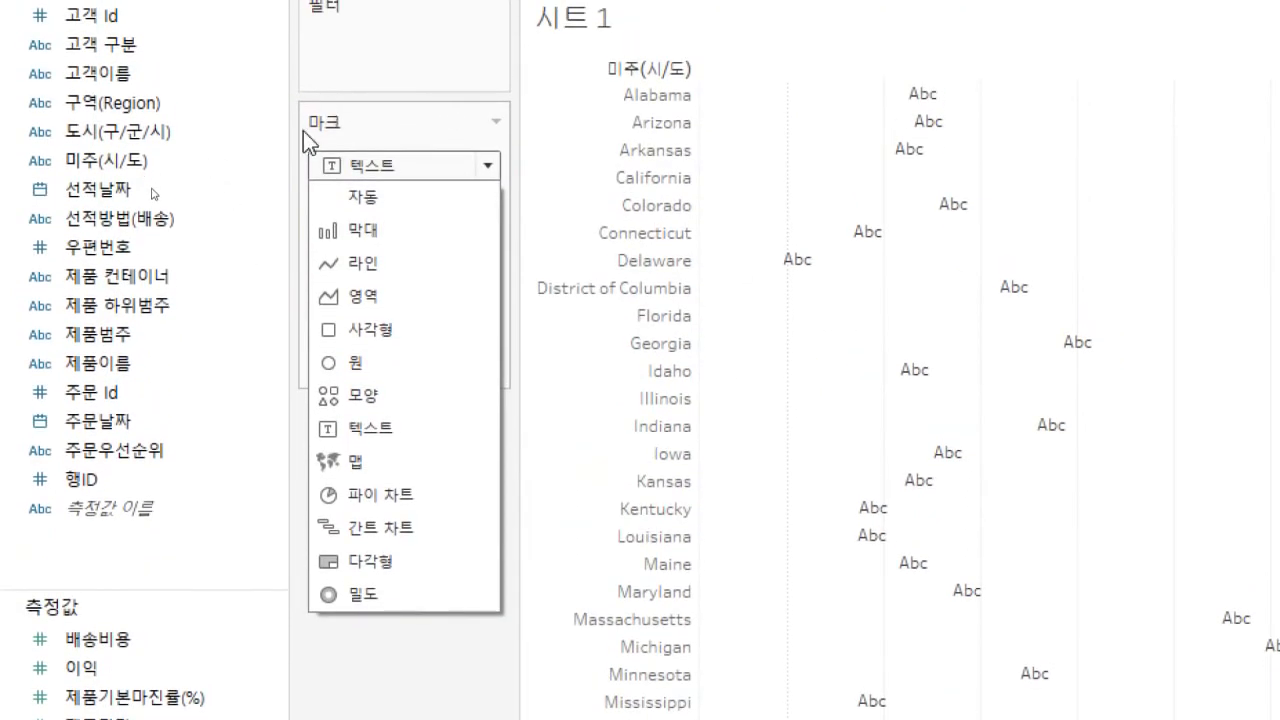
click(354, 205)
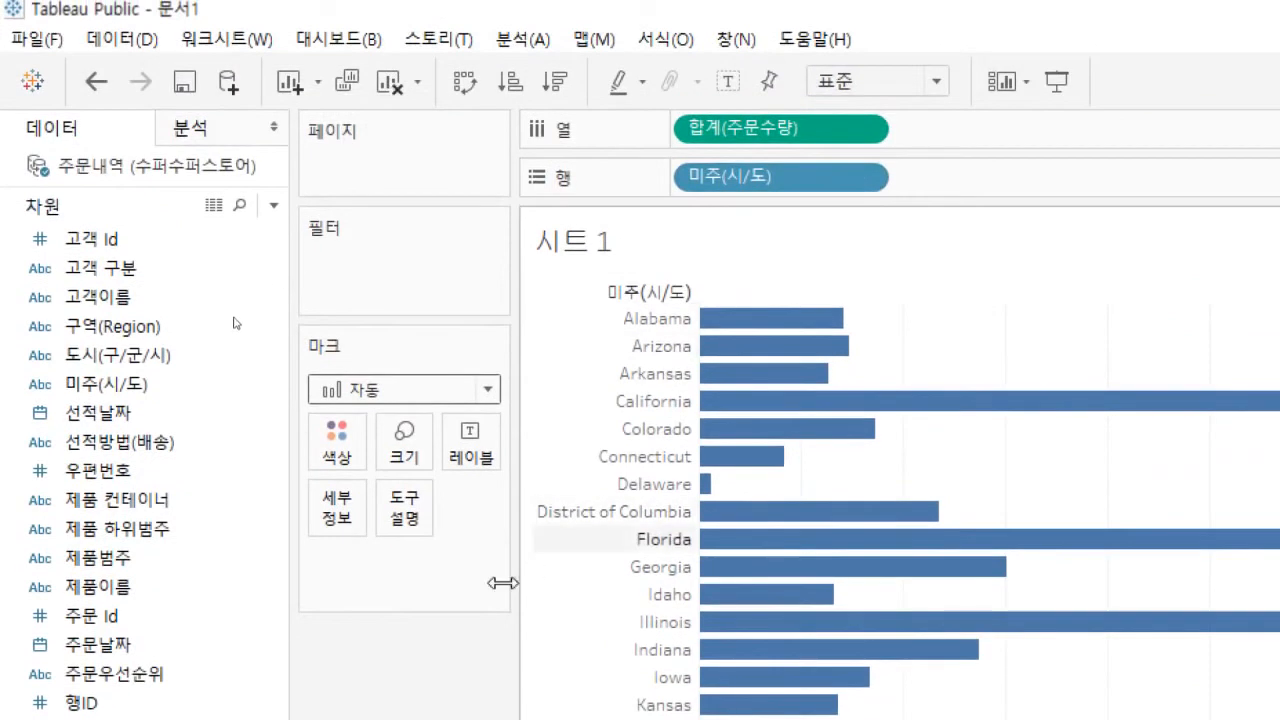
Colour the state bars orange and adjust their size
click(334, 428)
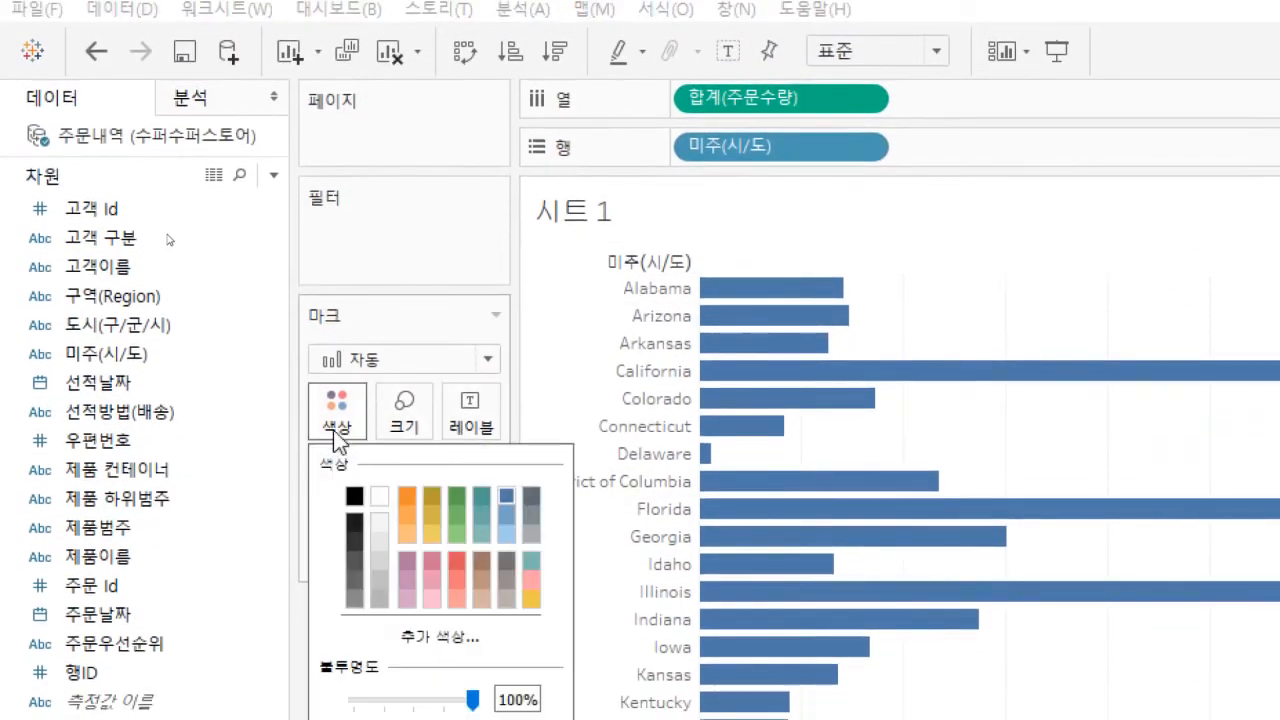
click(406, 497)
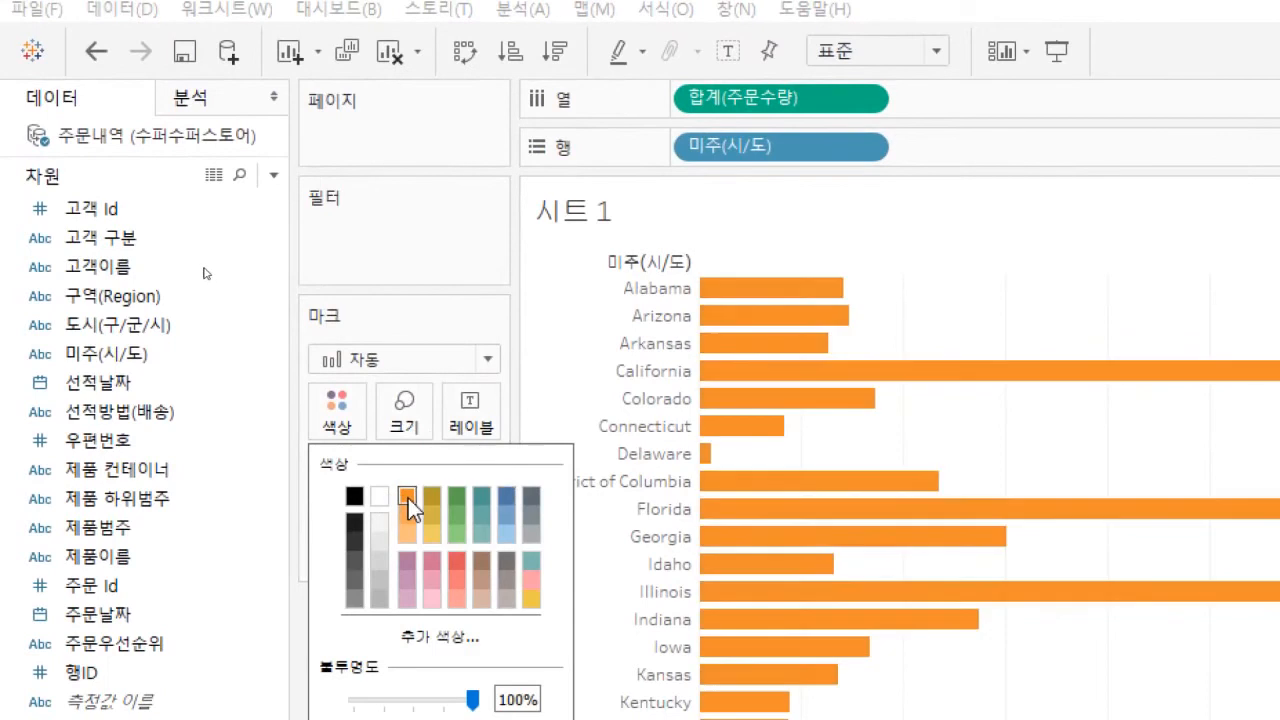
click(403, 410)
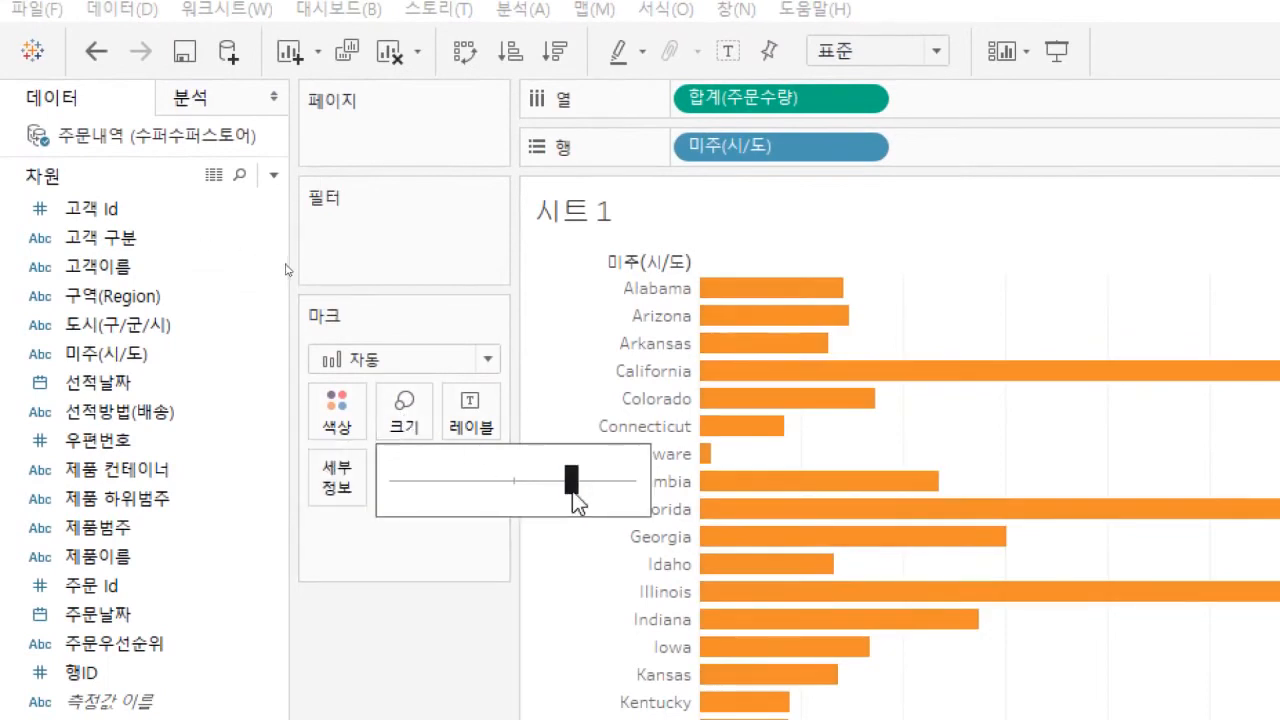
drag(523, 490, 551, 509)
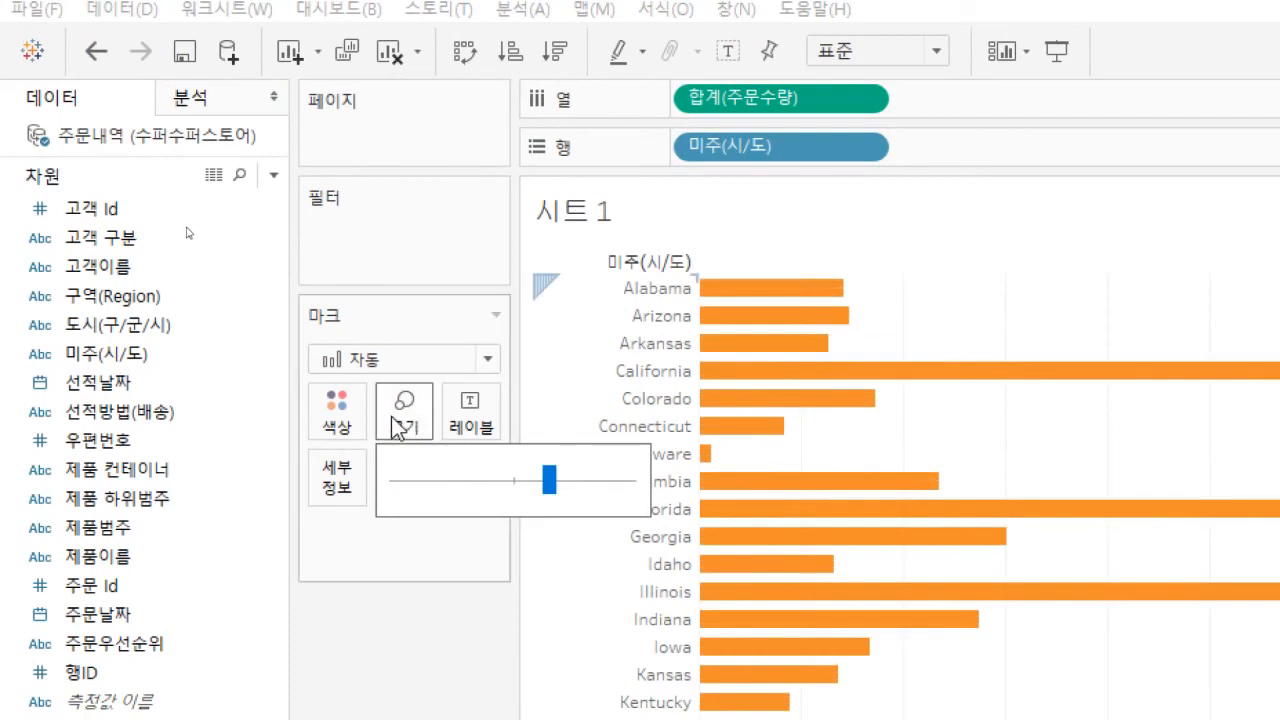
Review the colour options for the bars and clear the whole chart from 시트 1
click(346, 417)
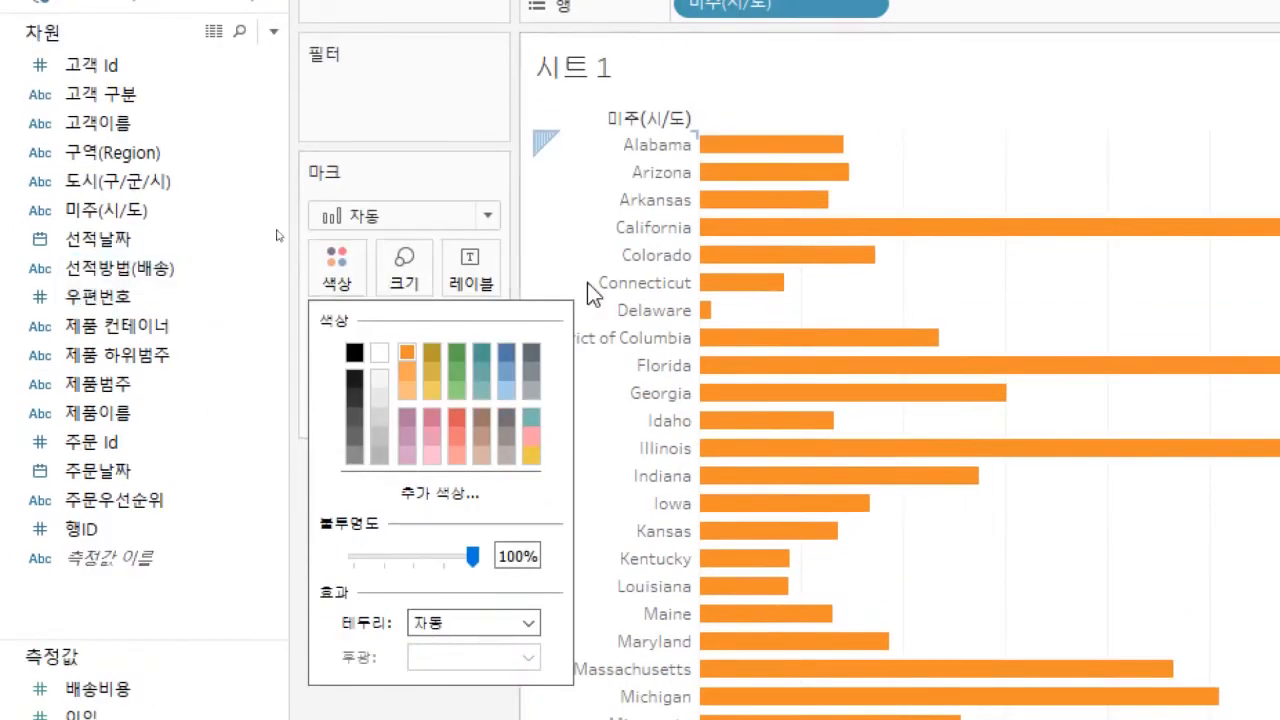
click(408, 194)
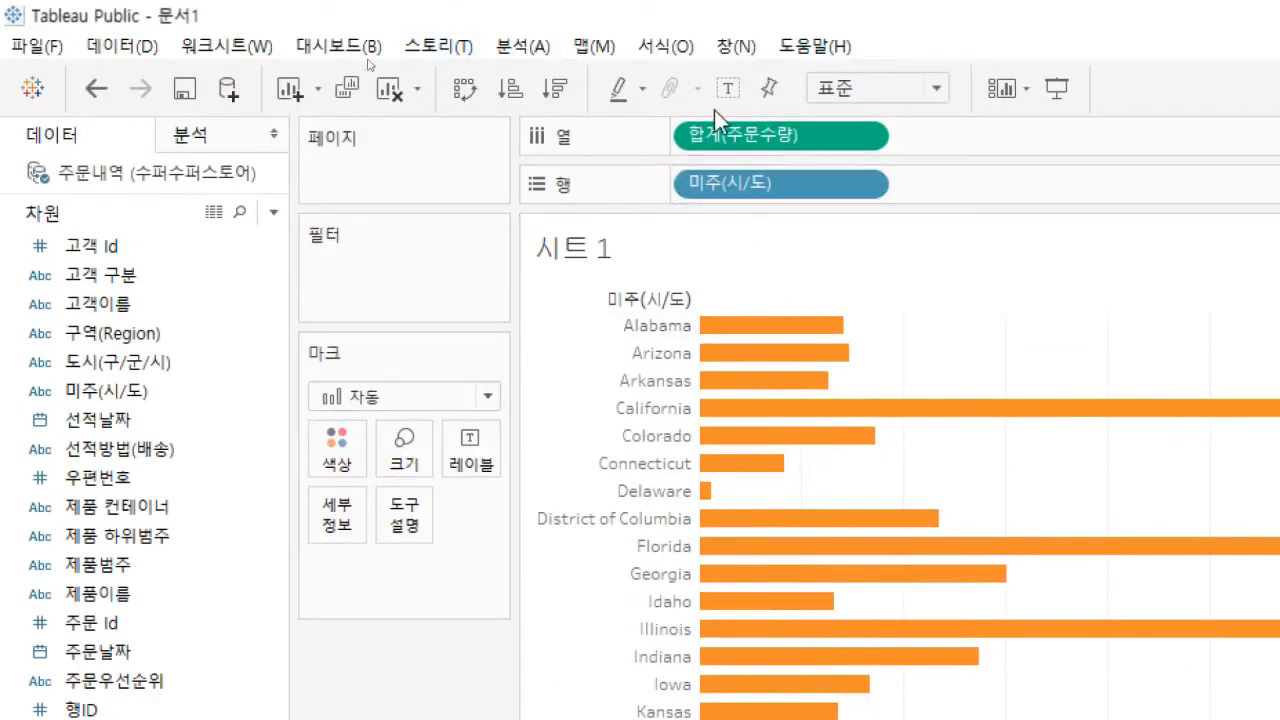
click(238, 333)
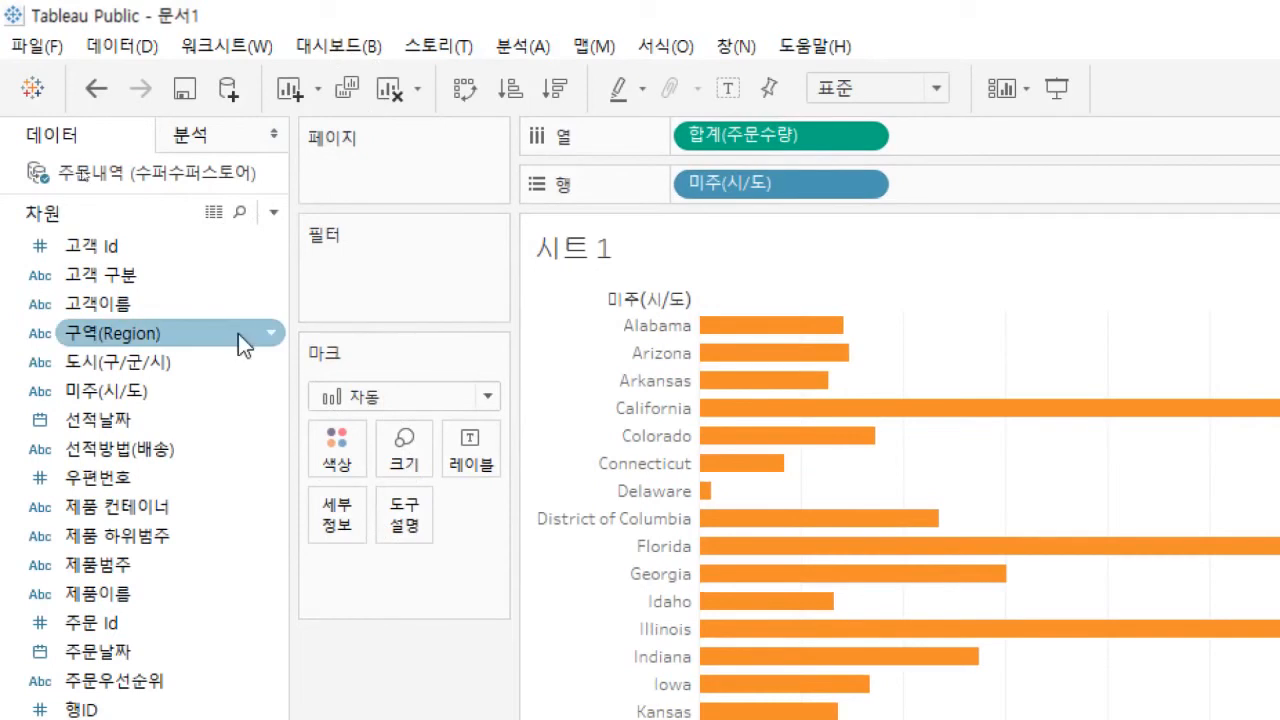
click(391, 97)
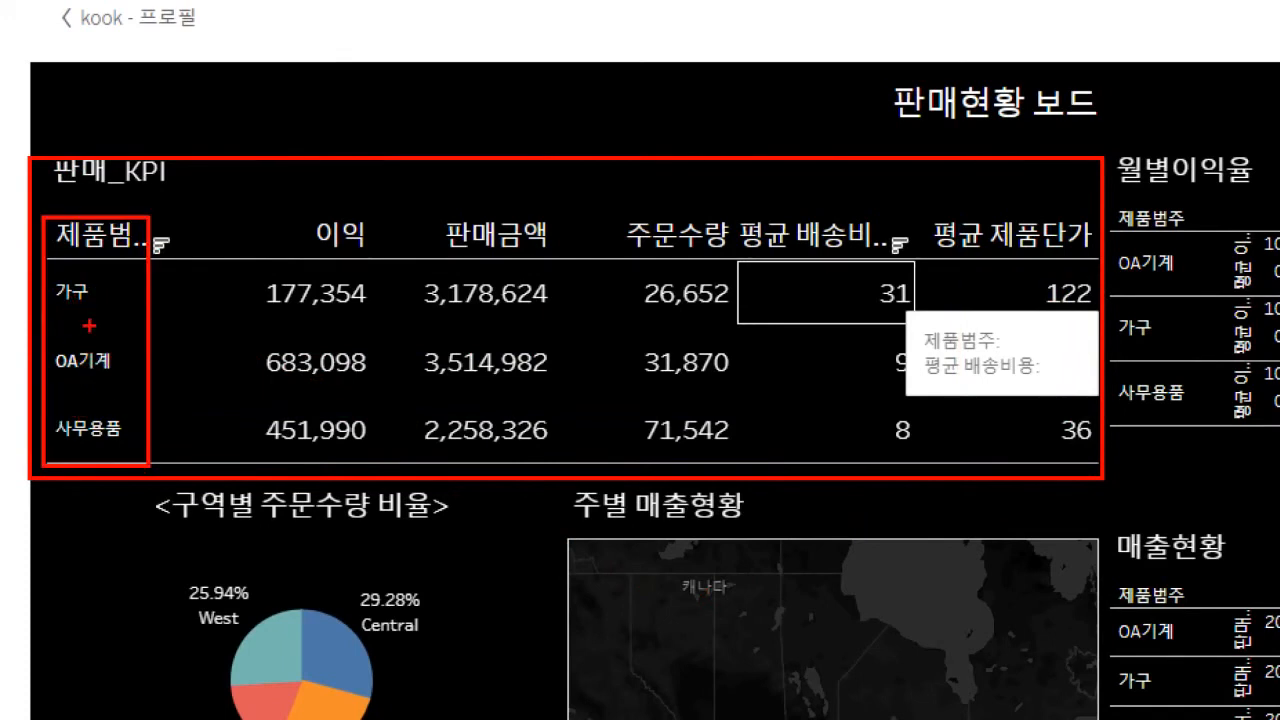
mouse_move(362, 260)
mouse_down()
mouse_move(290, 230)
mouse_move(368, 255)
mouse_up()
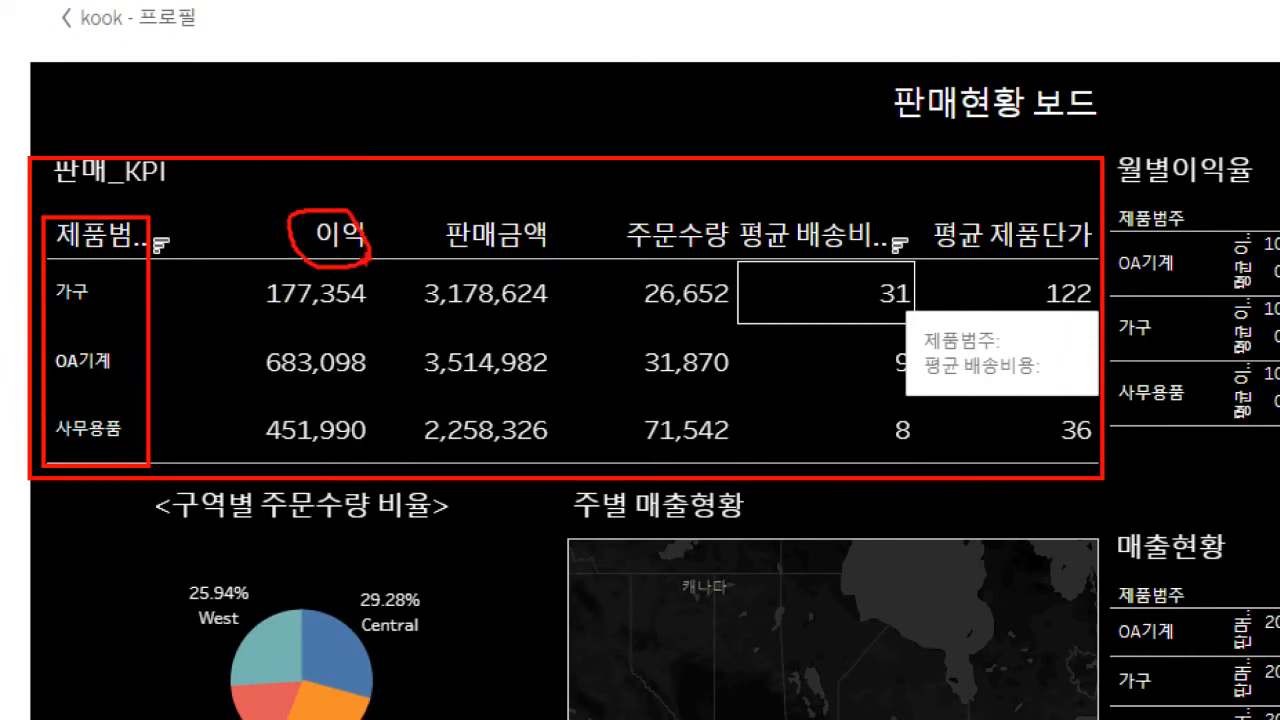
mouse_move(476, 274)
mouse_down()
mouse_move(514, 198)
mouse_move(523, 268)
mouse_up()
mouse_move(688, 268)
mouse_down()
mouse_move(660, 204)
mouse_move(842, 200)
mouse_move(814, 267)
mouse_up()
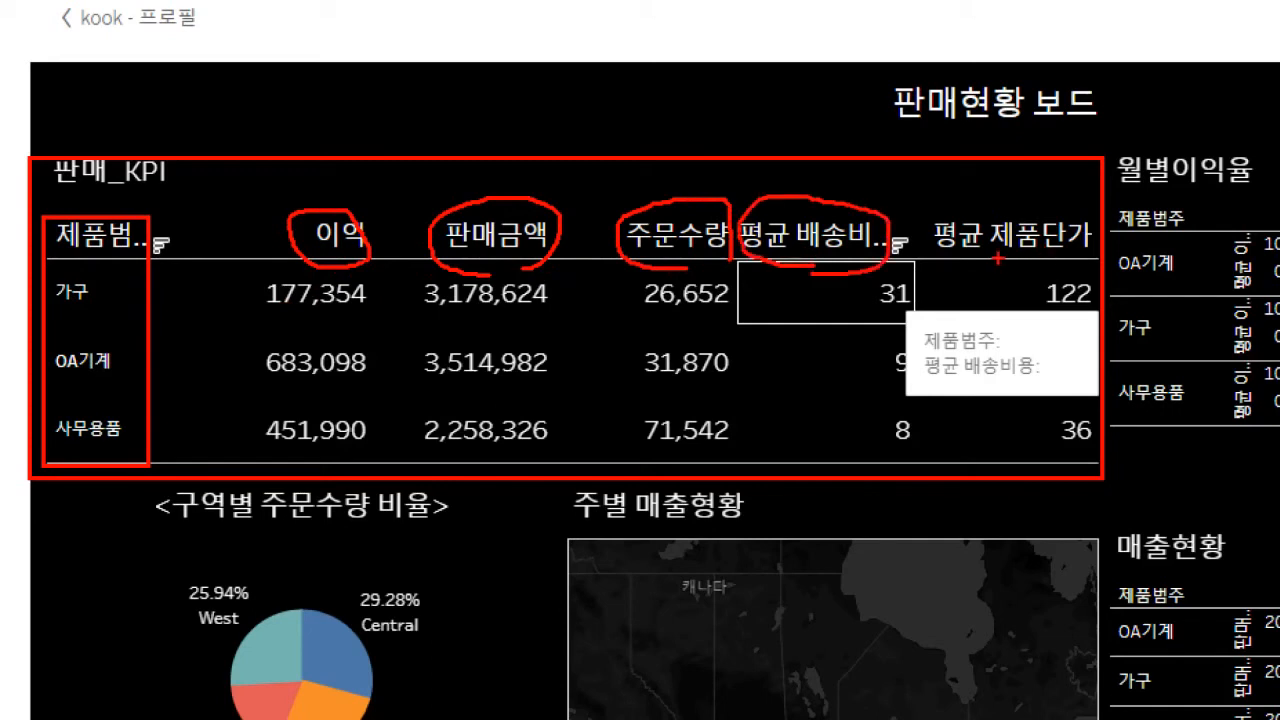
drag(1007, 256, 1040, 234)
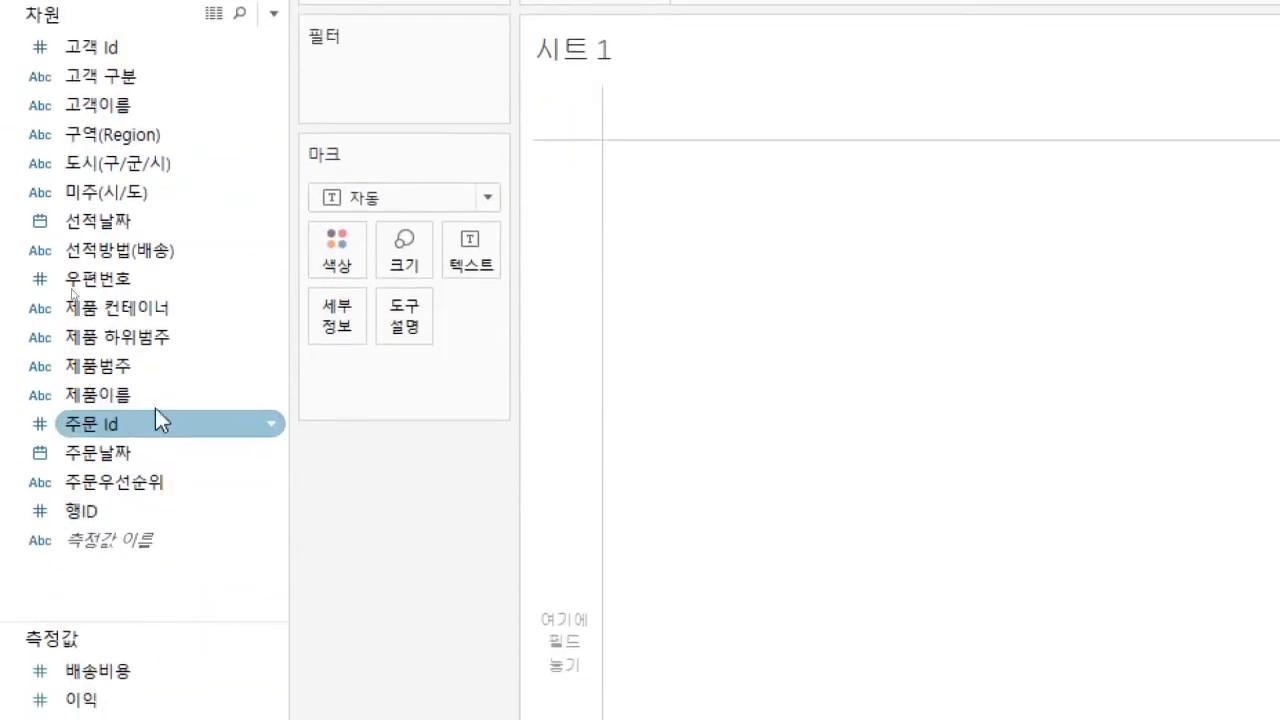
View the underlying 주문내역 data, look across its columns to the 제품범주 and 제품 하위범주 values, and close the data view
click(119, 367)
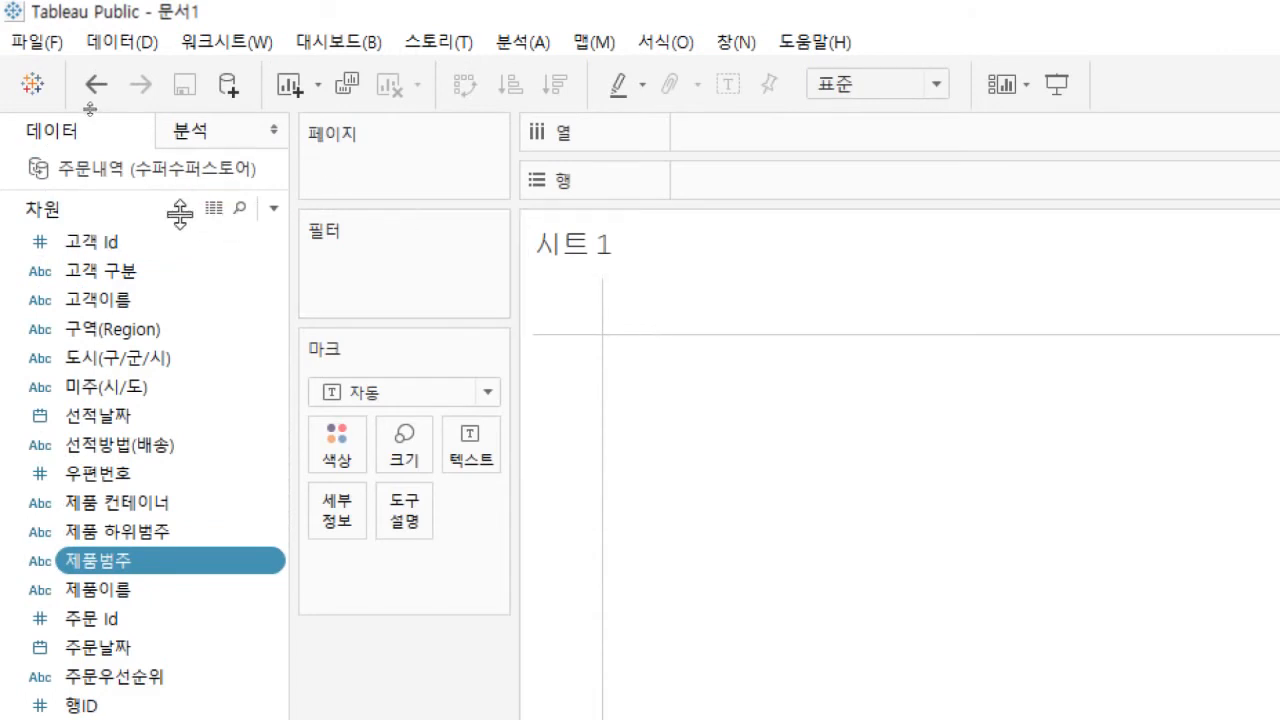
click(212, 208)
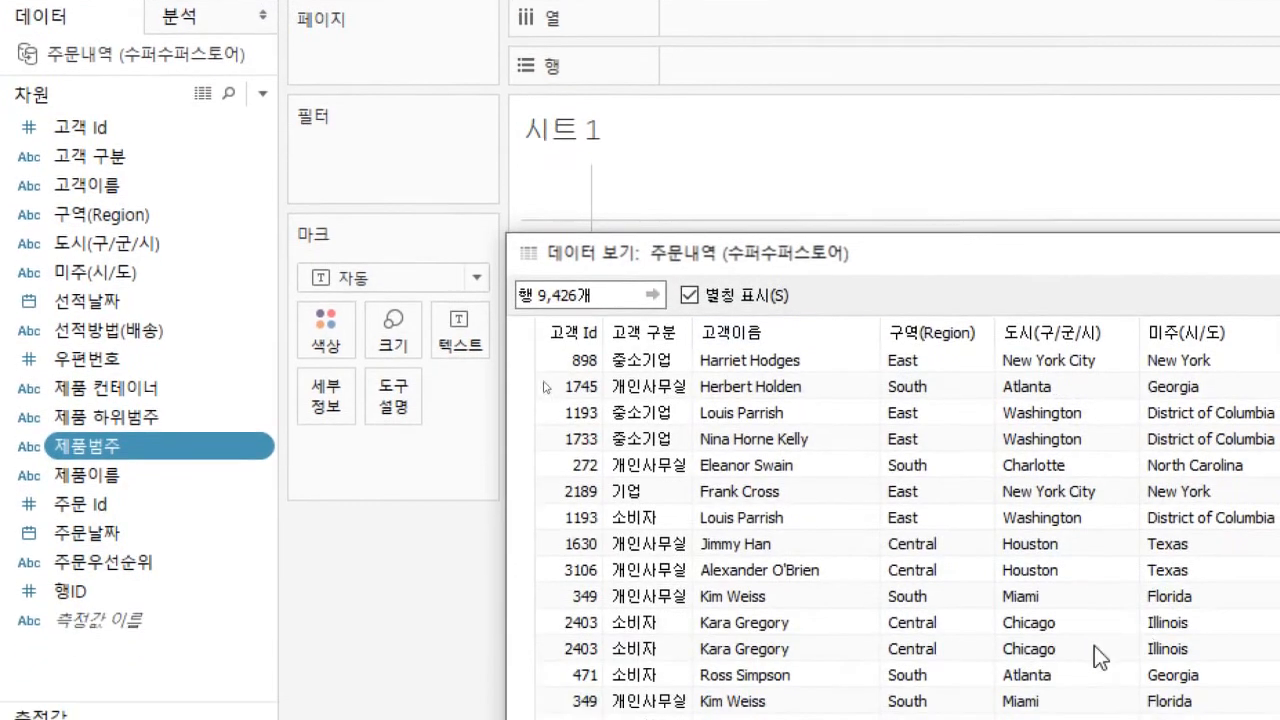
drag(735, 248, 514, 143)
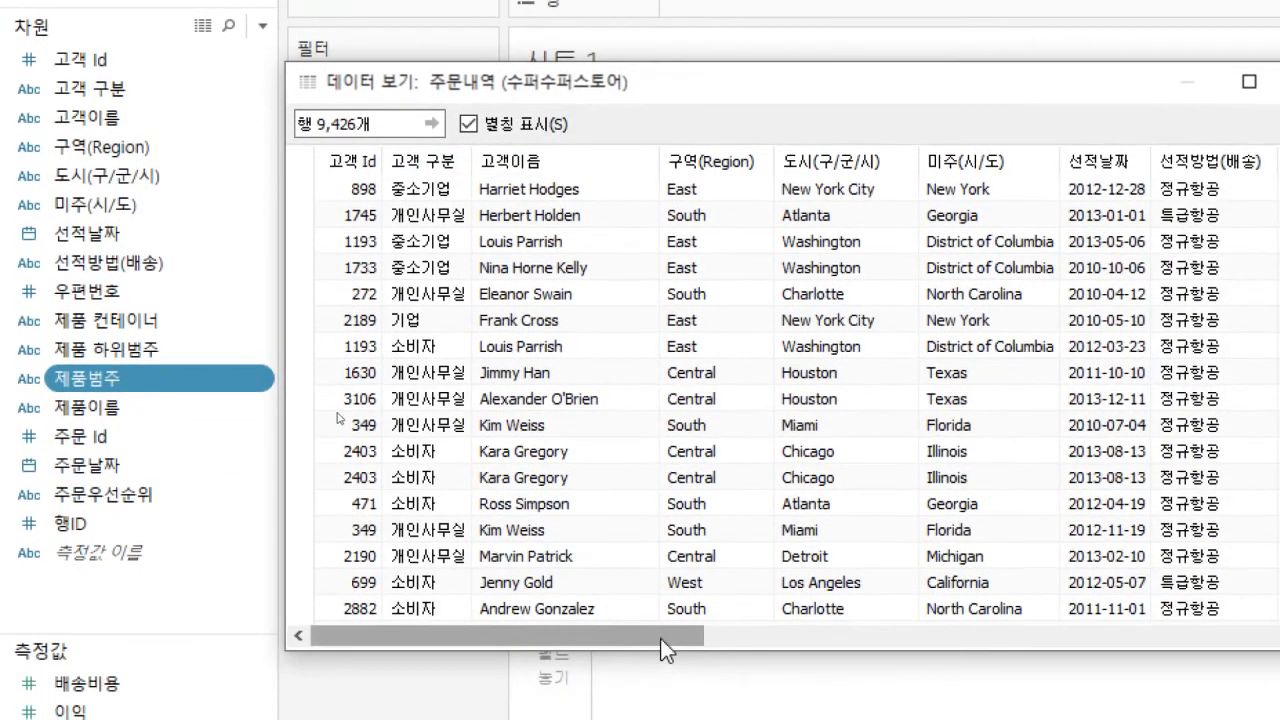
drag(660, 704, 811, 705)
drag(811, 650, 877, 648)
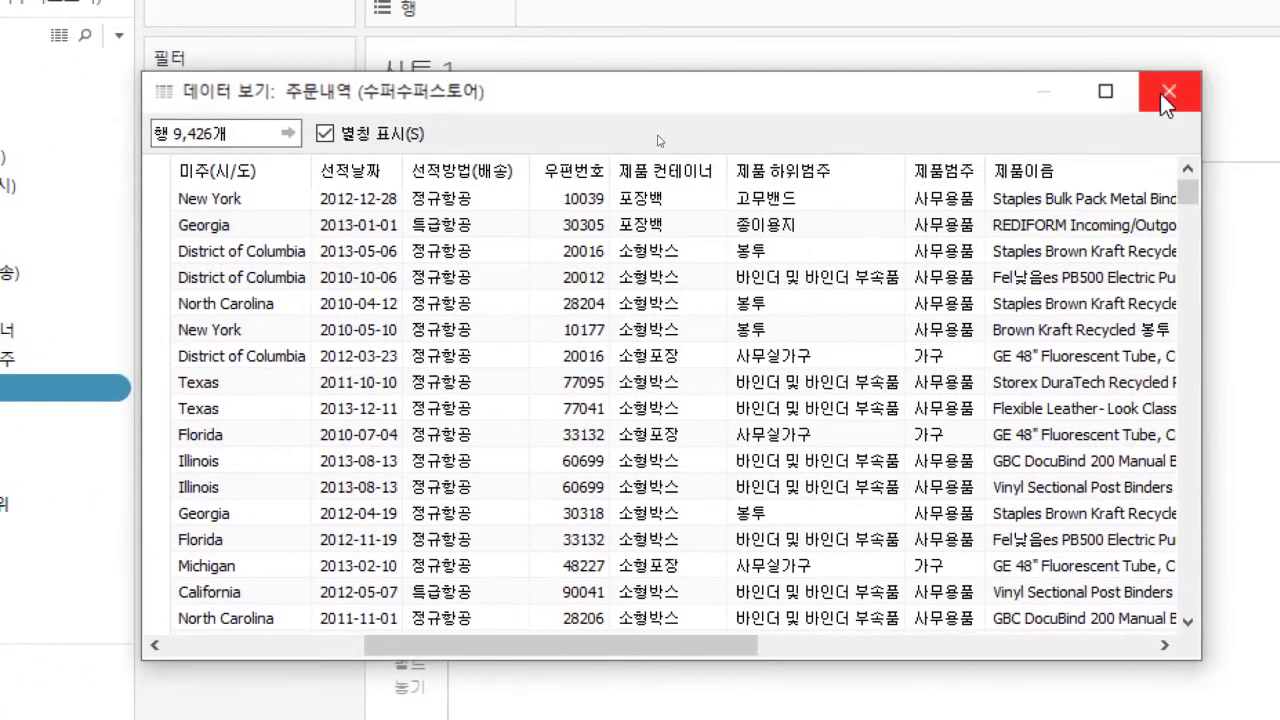
click(1158, 93)
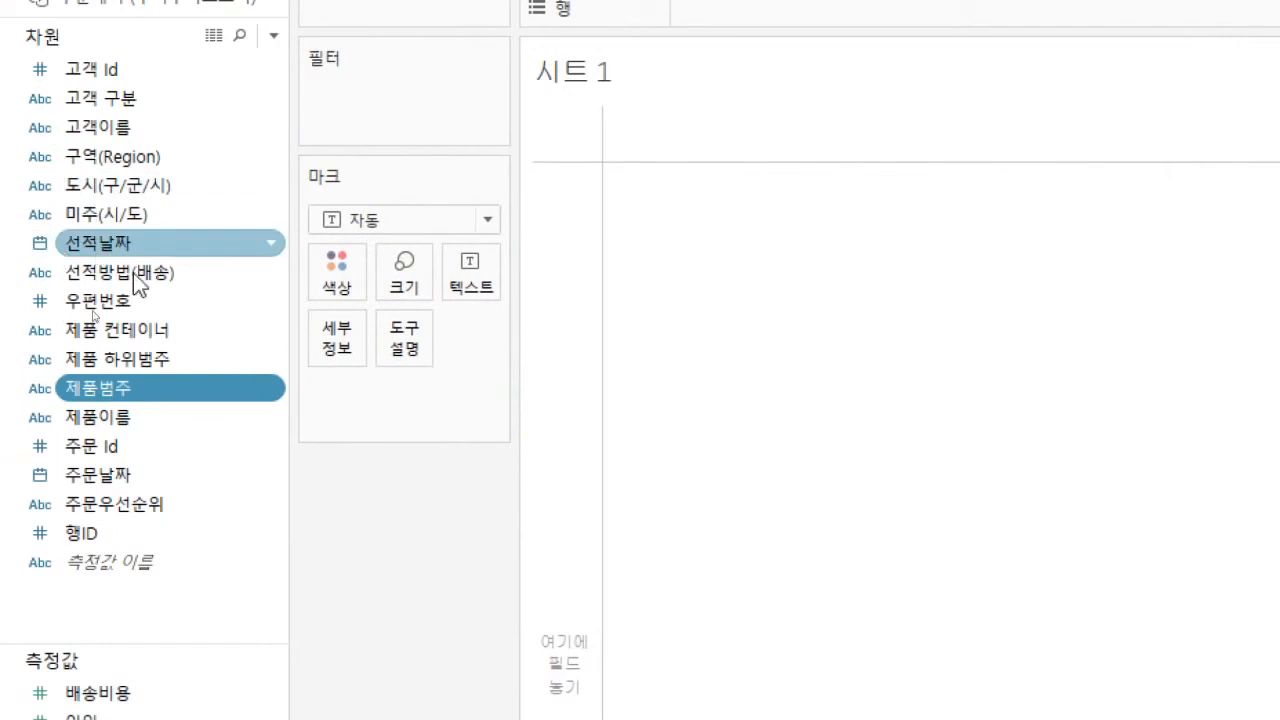
Place 제품범주 on rows with 제품 하위범주 nested after it
drag(112, 381, 549, 338)
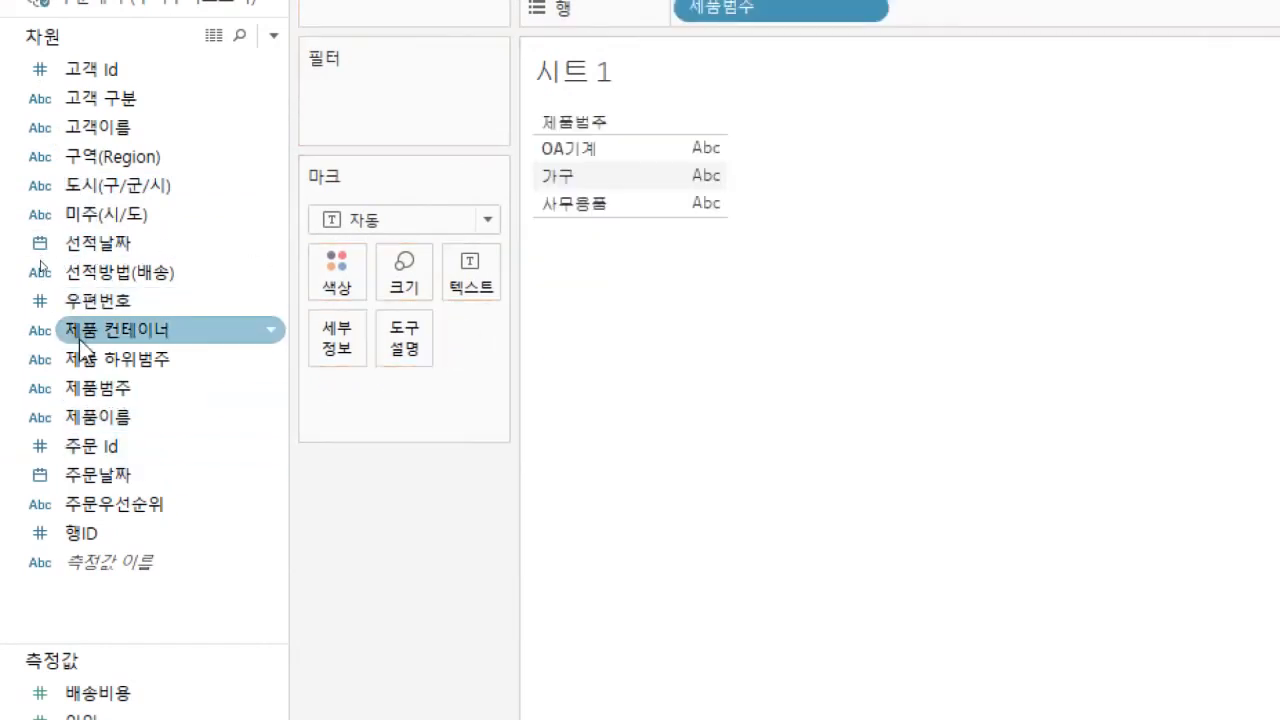
drag(86, 361, 982, 16)
drag(982, 133, 978, 138)
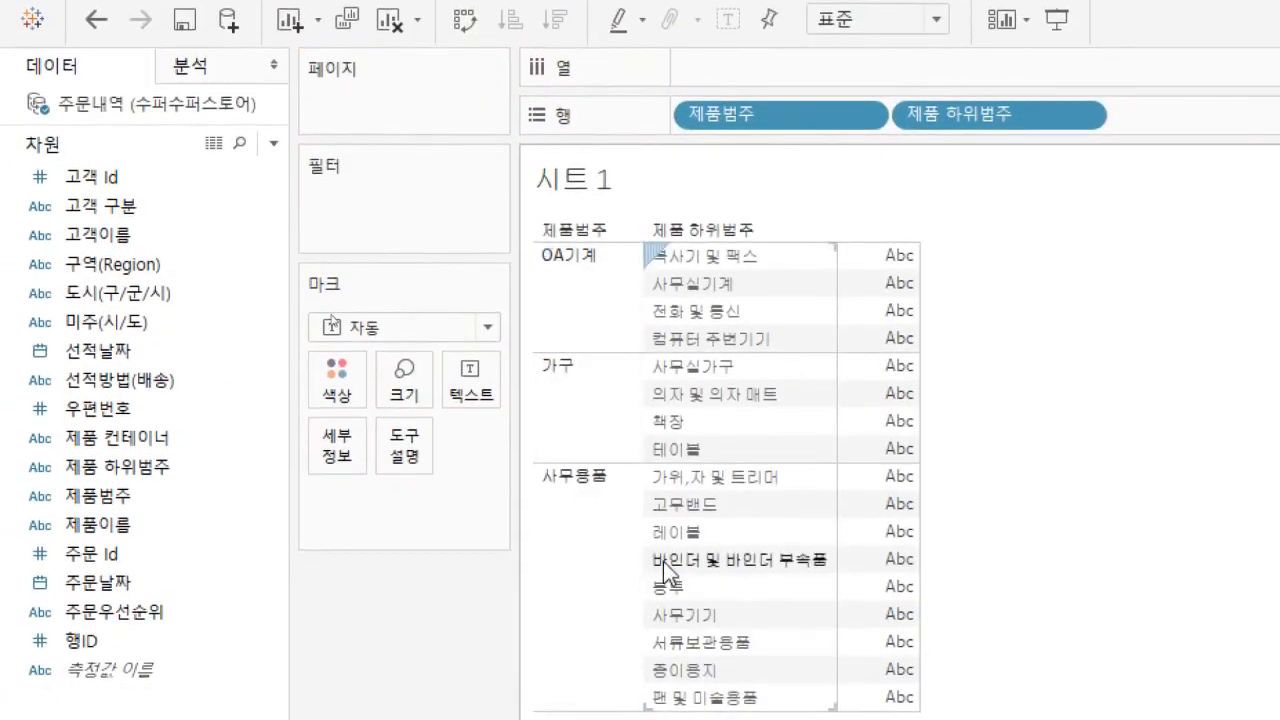
Try 제품 하위범주 ahead of 제품범주 and back again, and remove both dimensions from rows
drag(982, 126, 689, 109)
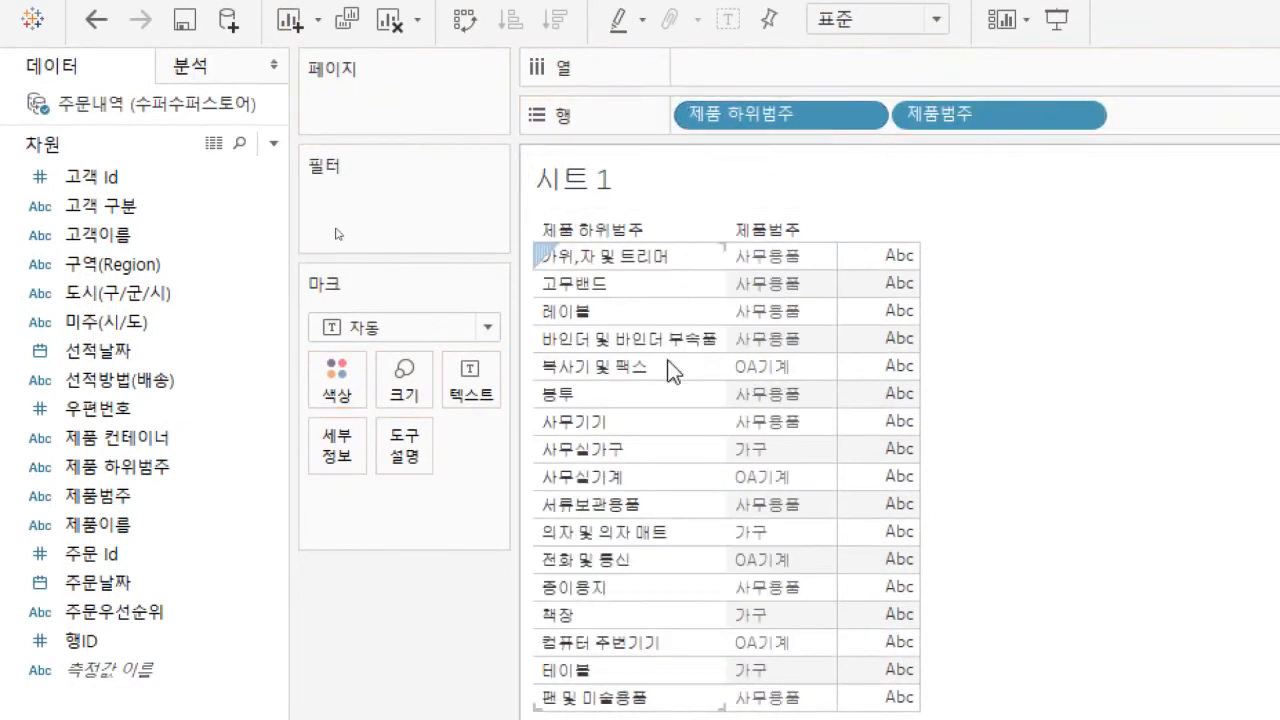
drag(980, 110, 712, 101)
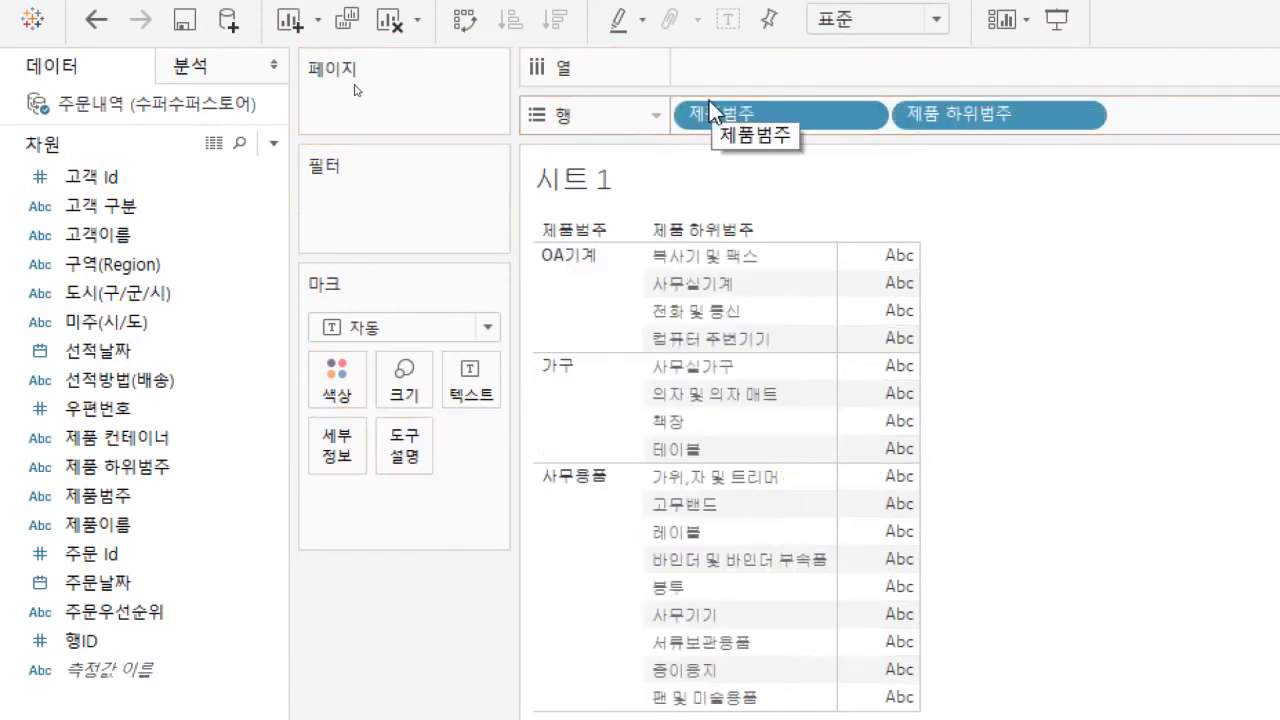
drag(962, 117, 988, 192)
drag(822, 125, 782, 254)
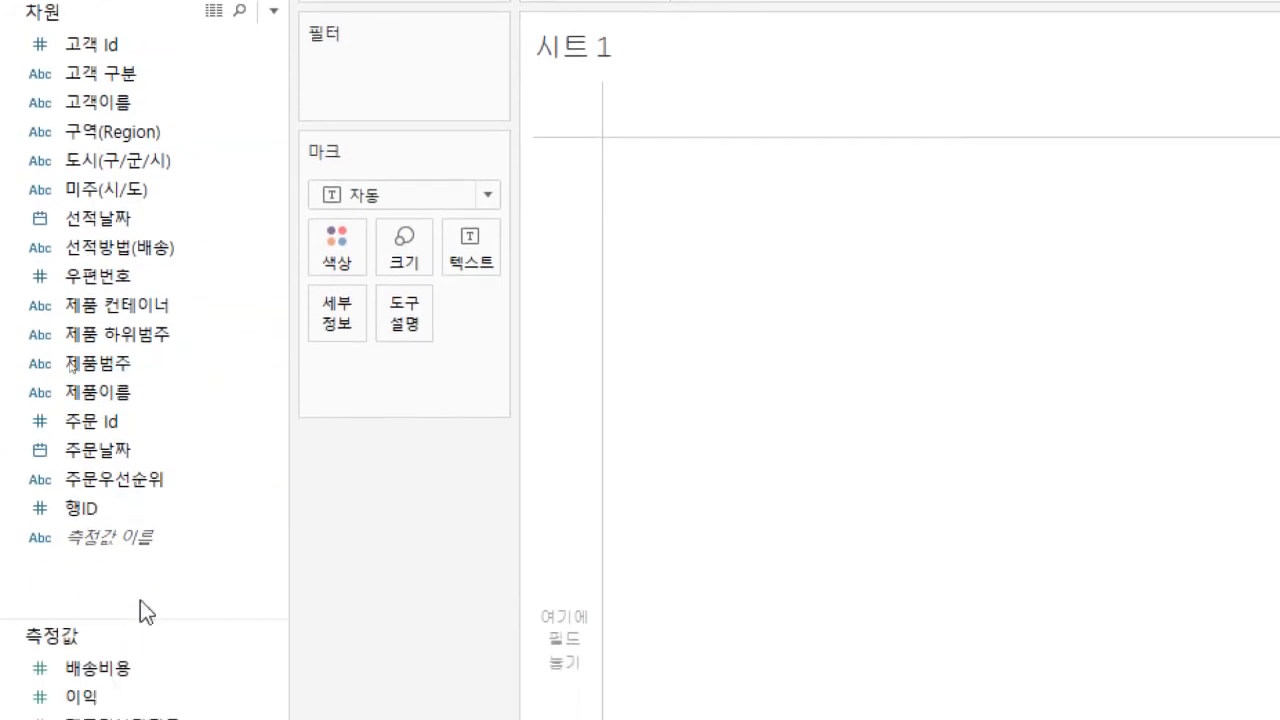
Create a hierarchy named 제품 from the 제품범주 and 제품 하위범주 dimensions
click(118, 428)
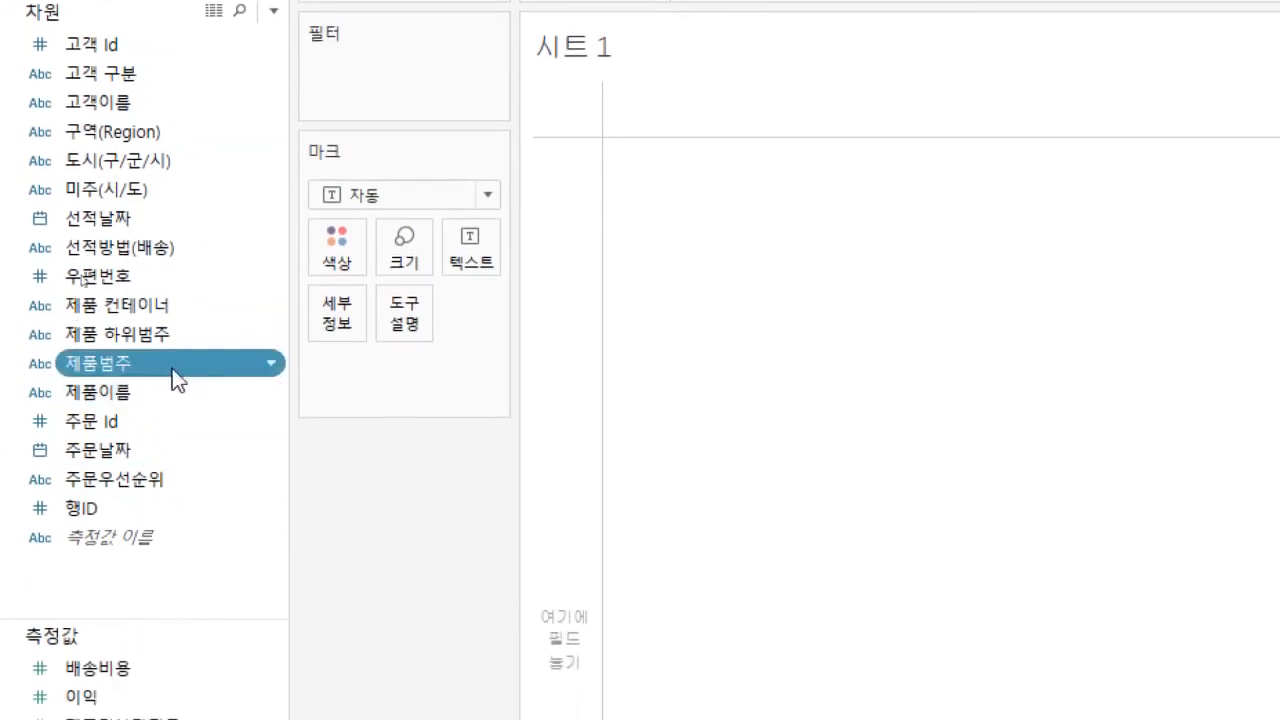
ctrl+click(160, 337)
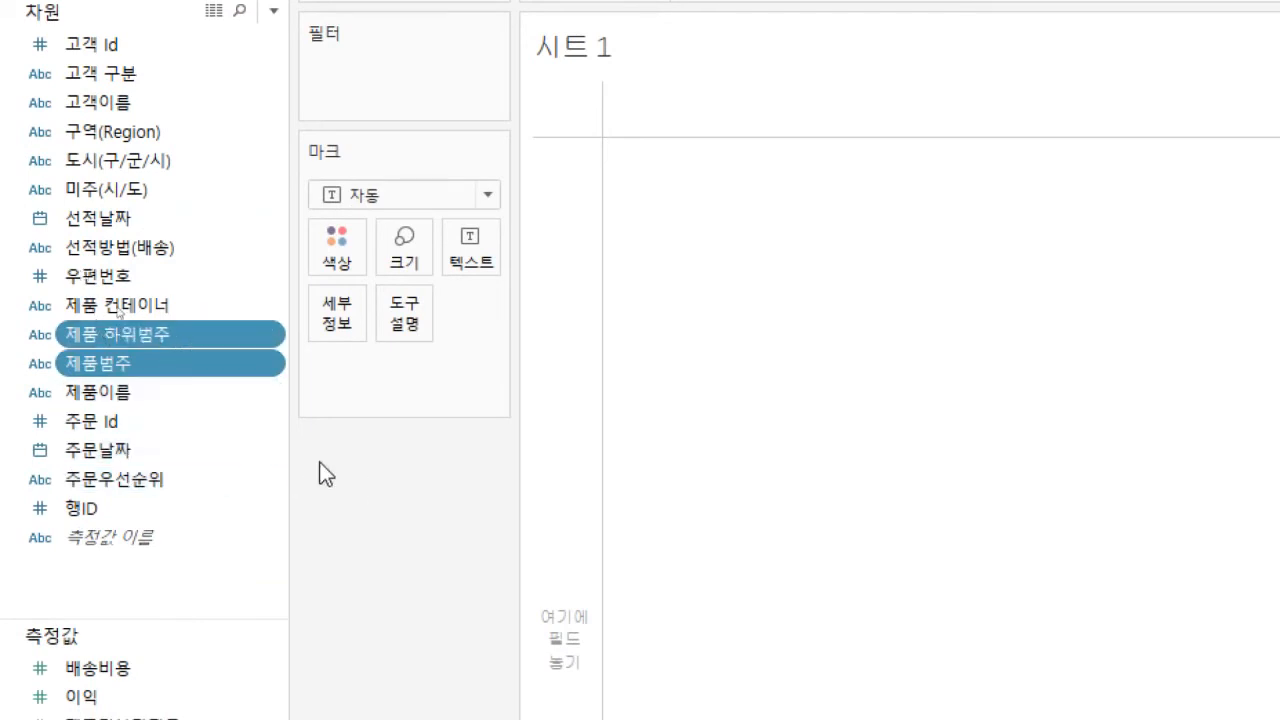
click(115, 366)
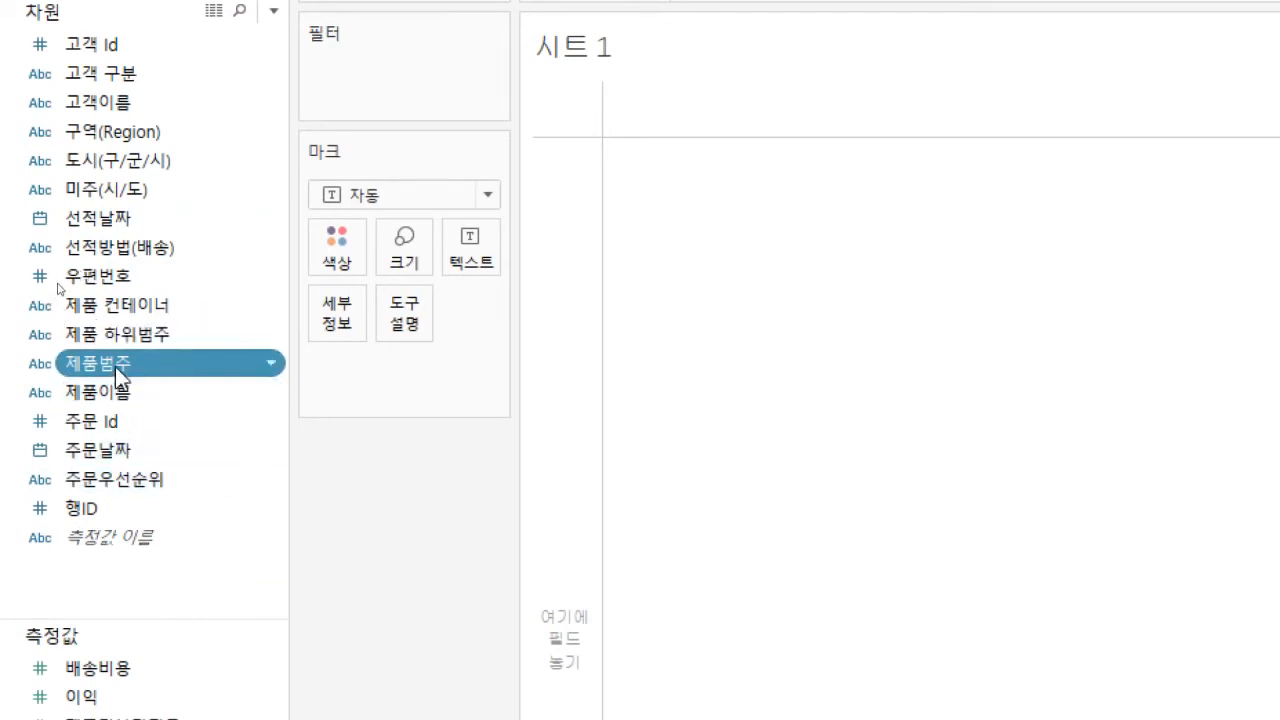
drag(115, 364, 118, 329)
drag(1155, 465, 518, 292)
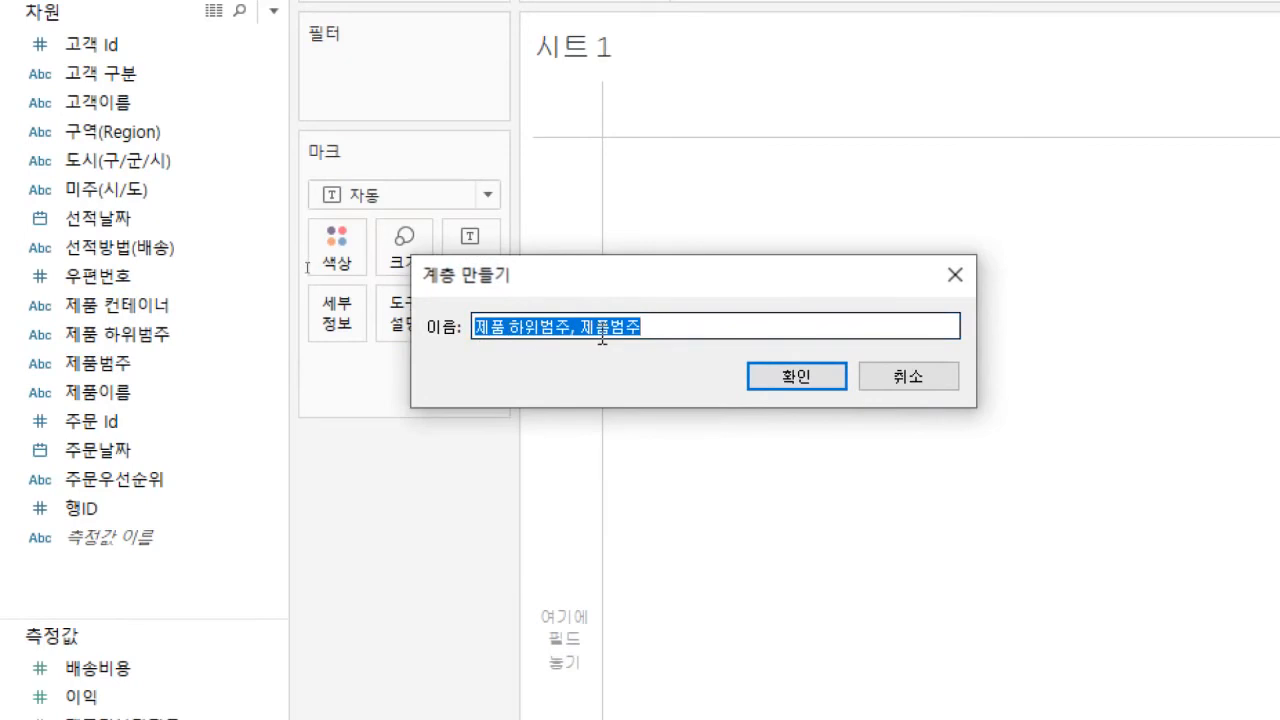
drag(506, 326, 657, 330)
key(BackSpace)
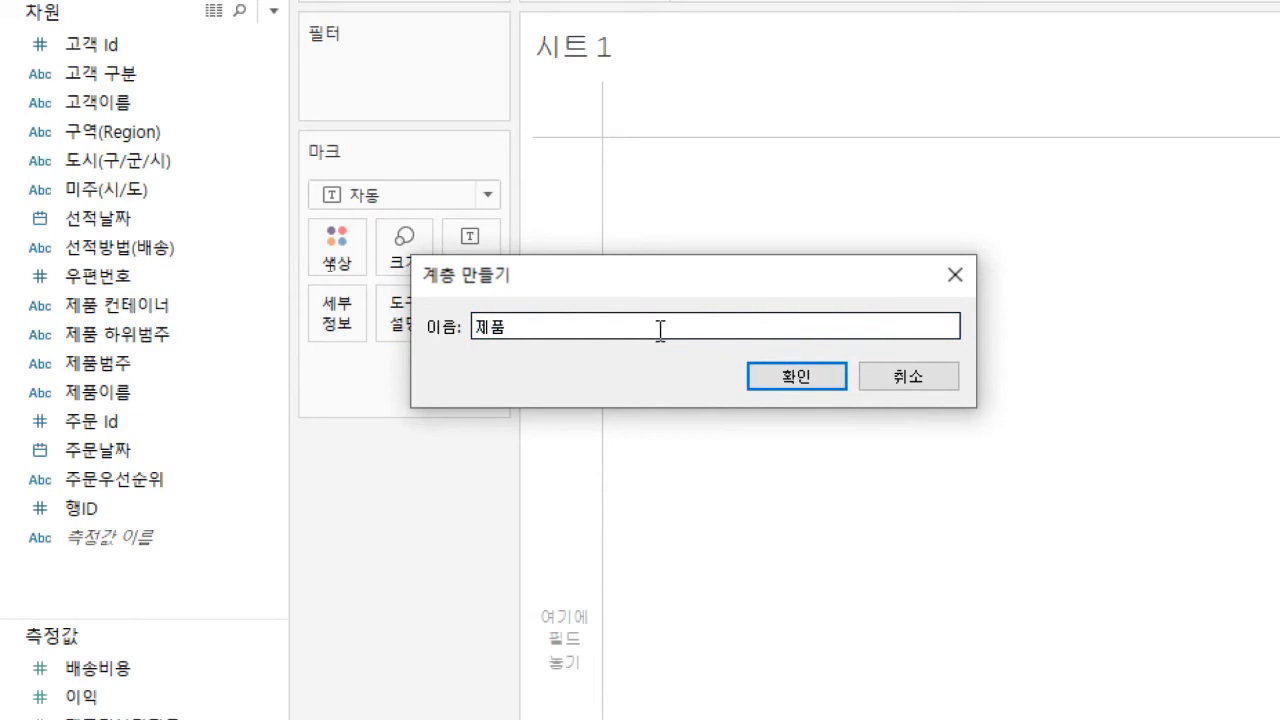
click(786, 378)
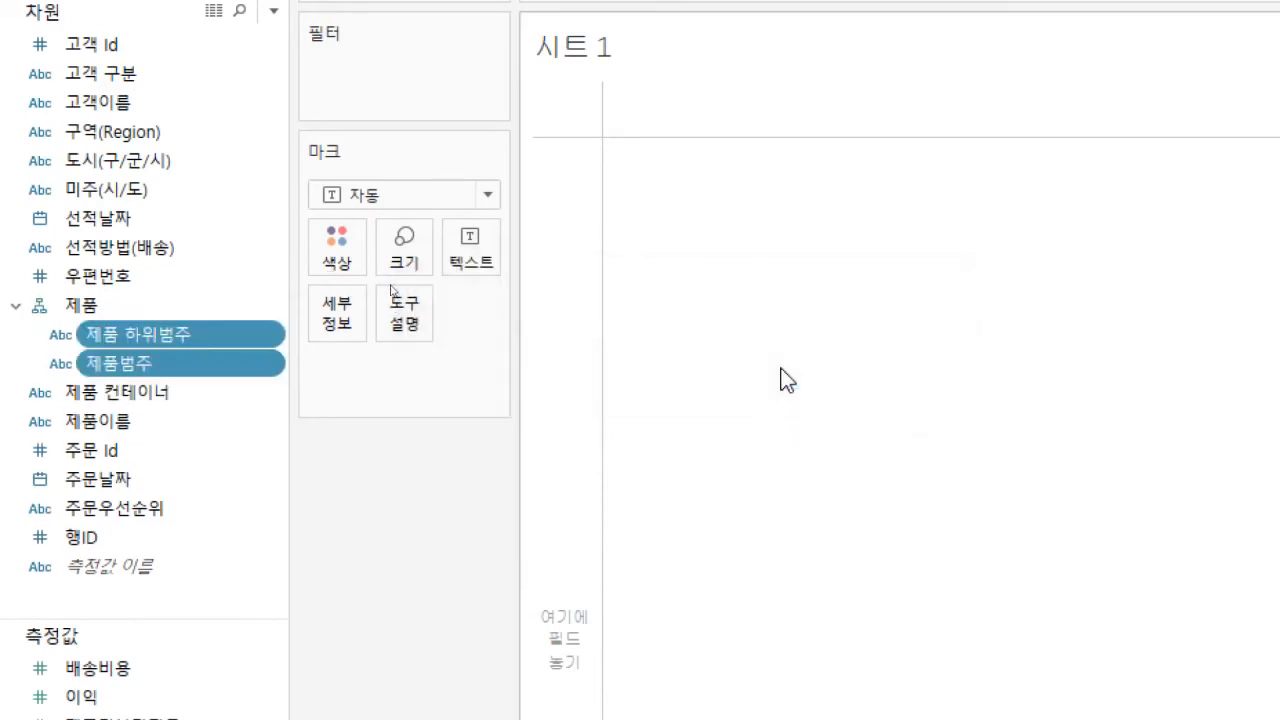
Try 제품 하위범주 on rows with a drill-down to 제품범주, and take it off the rows again
click(128, 342)
click(140, 356)
click(144, 338)
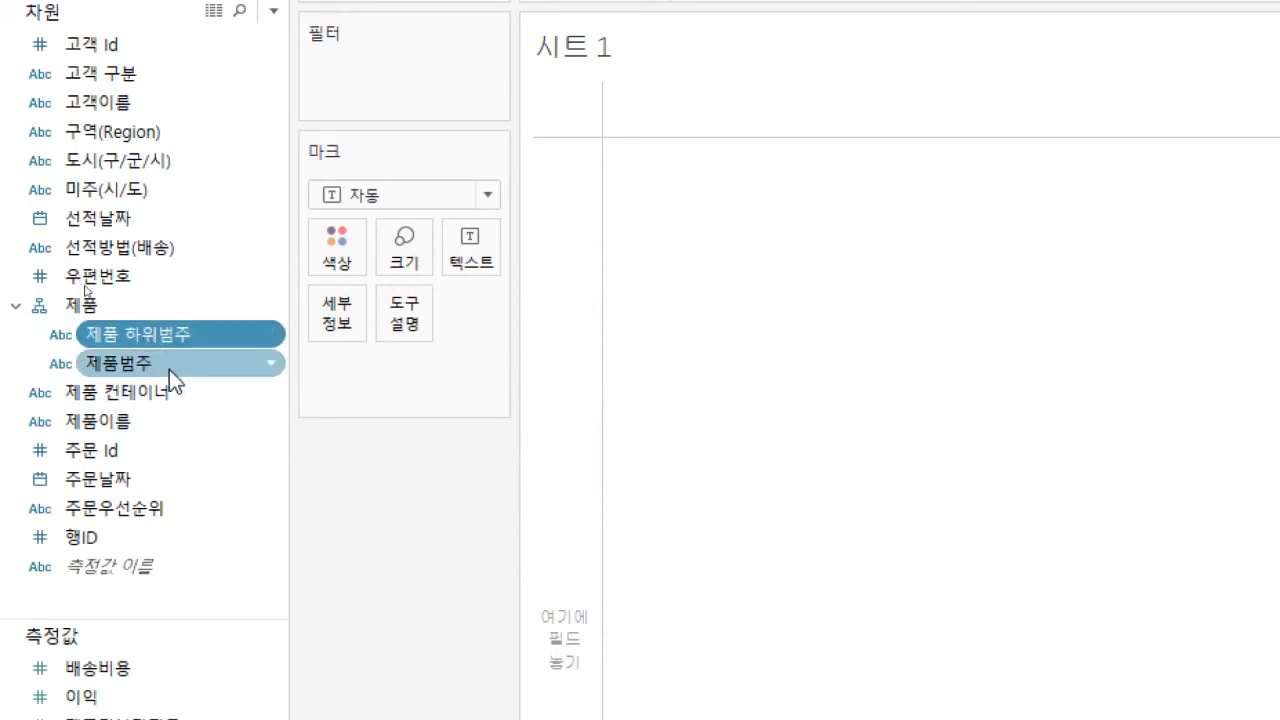
click(165, 362)
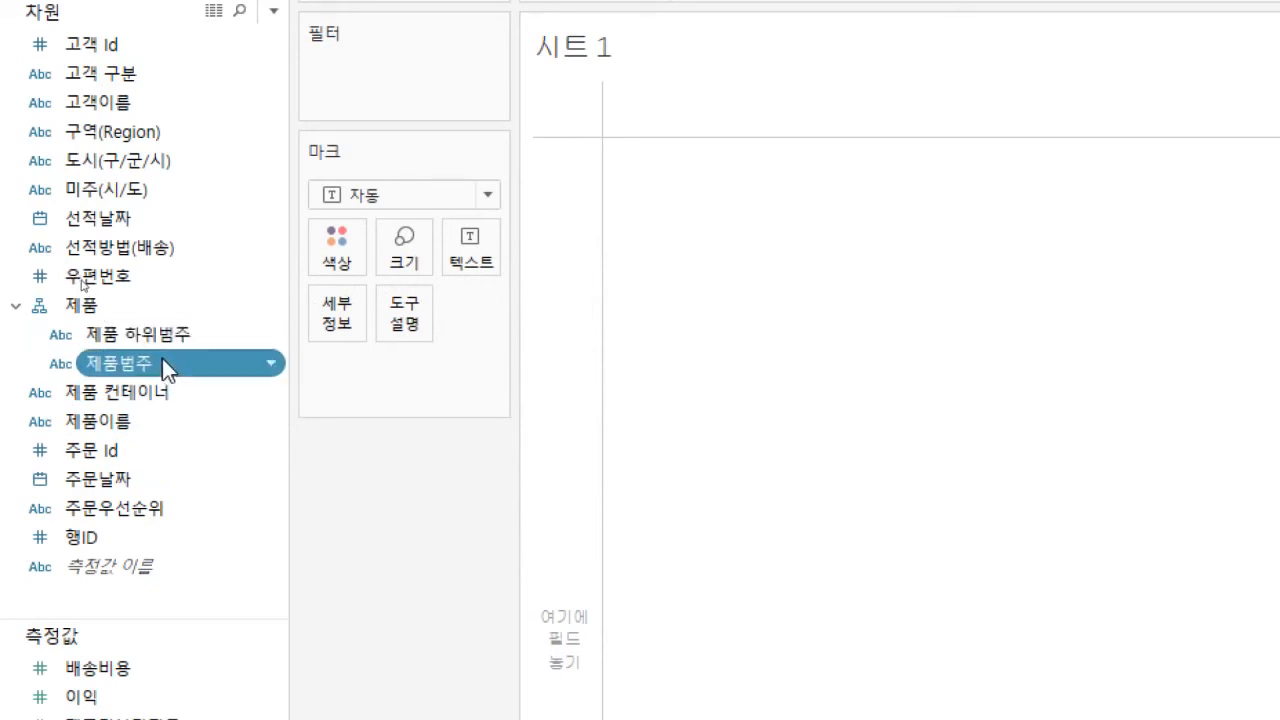
double_click(160, 334)
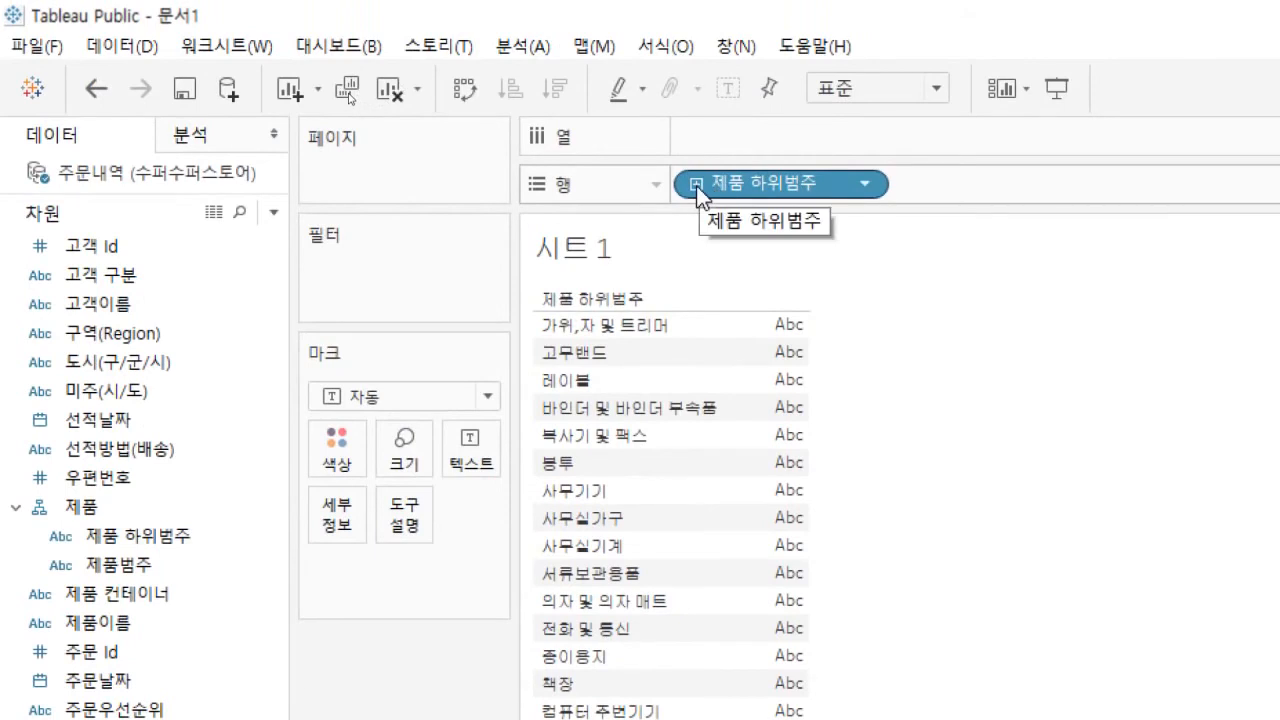
click(696, 185)
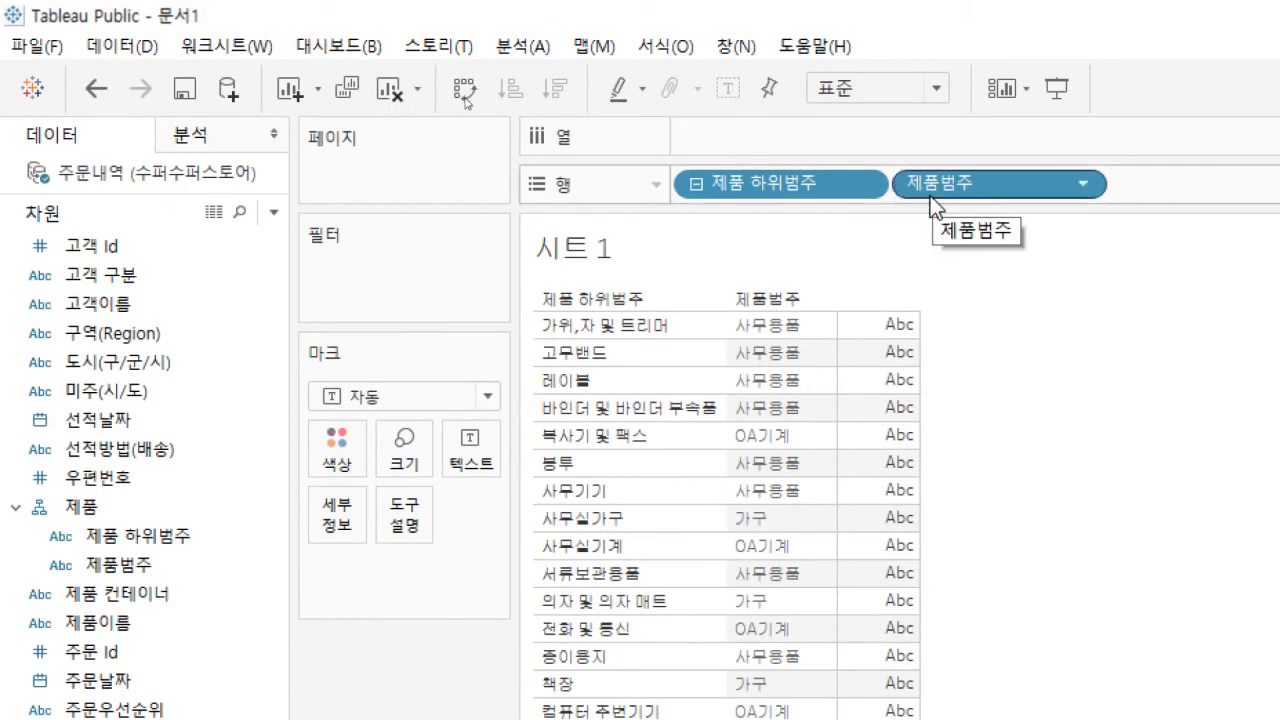
click(688, 186)
drag(714, 192, 792, 252)
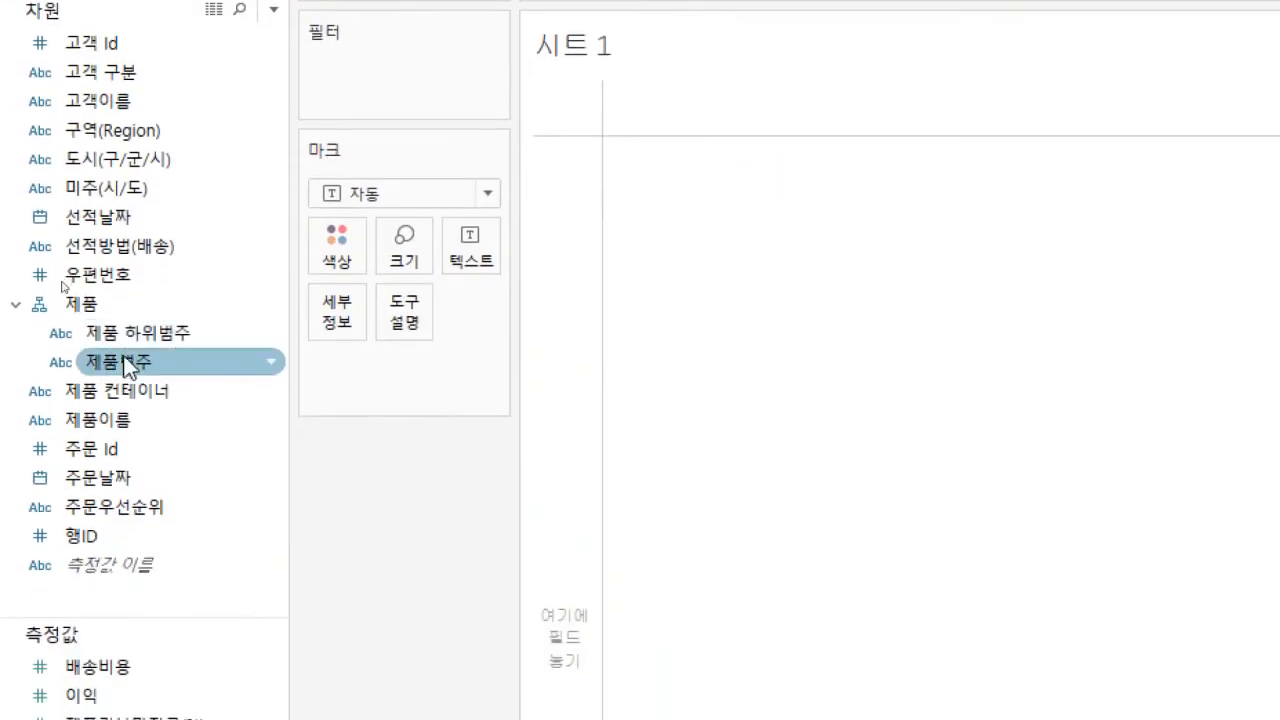
Reorder the 제품 hierarchy so that 제품범주 comes above 제품 하위범주
click(158, 364)
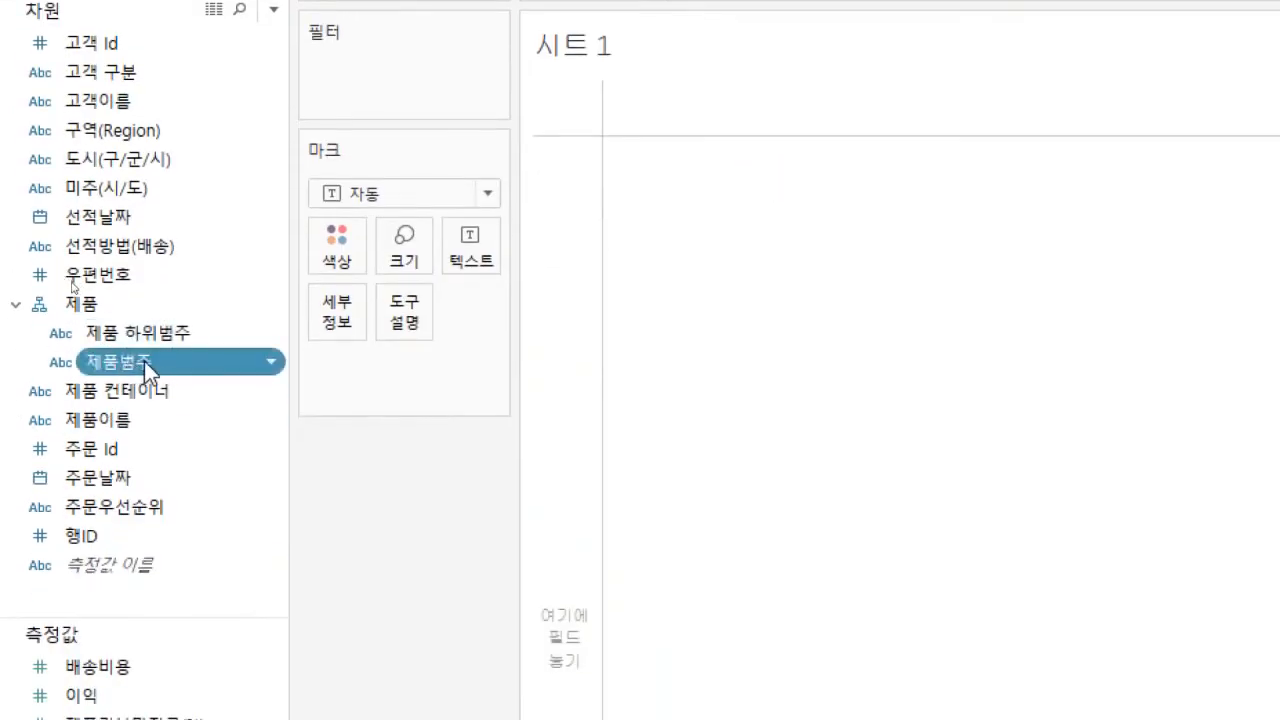
drag(141, 360, 138, 327)
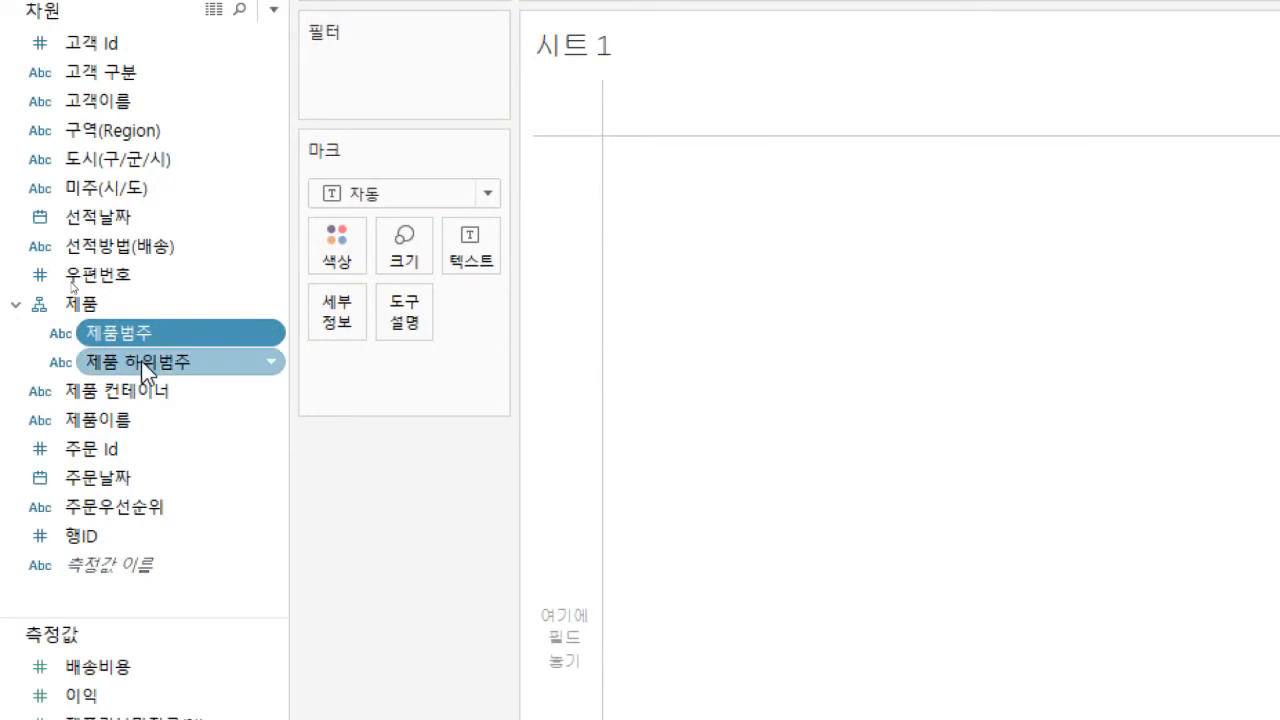
click(141, 360)
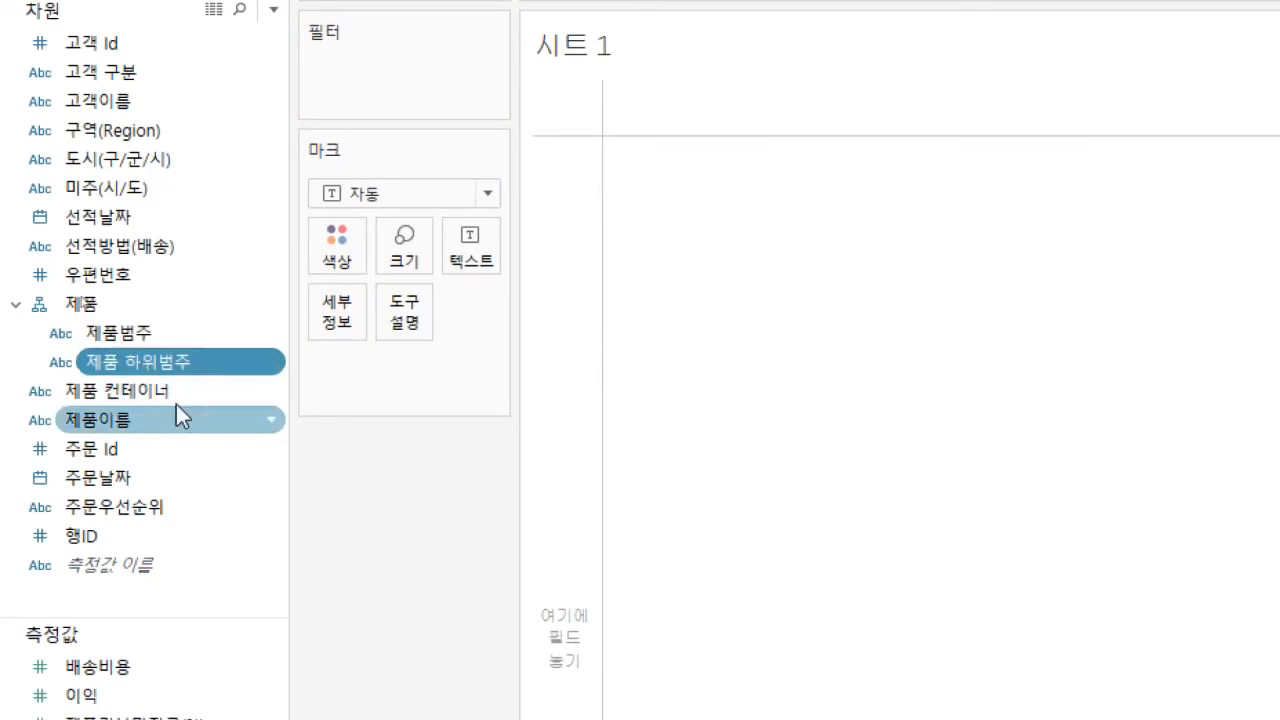
click(125, 338)
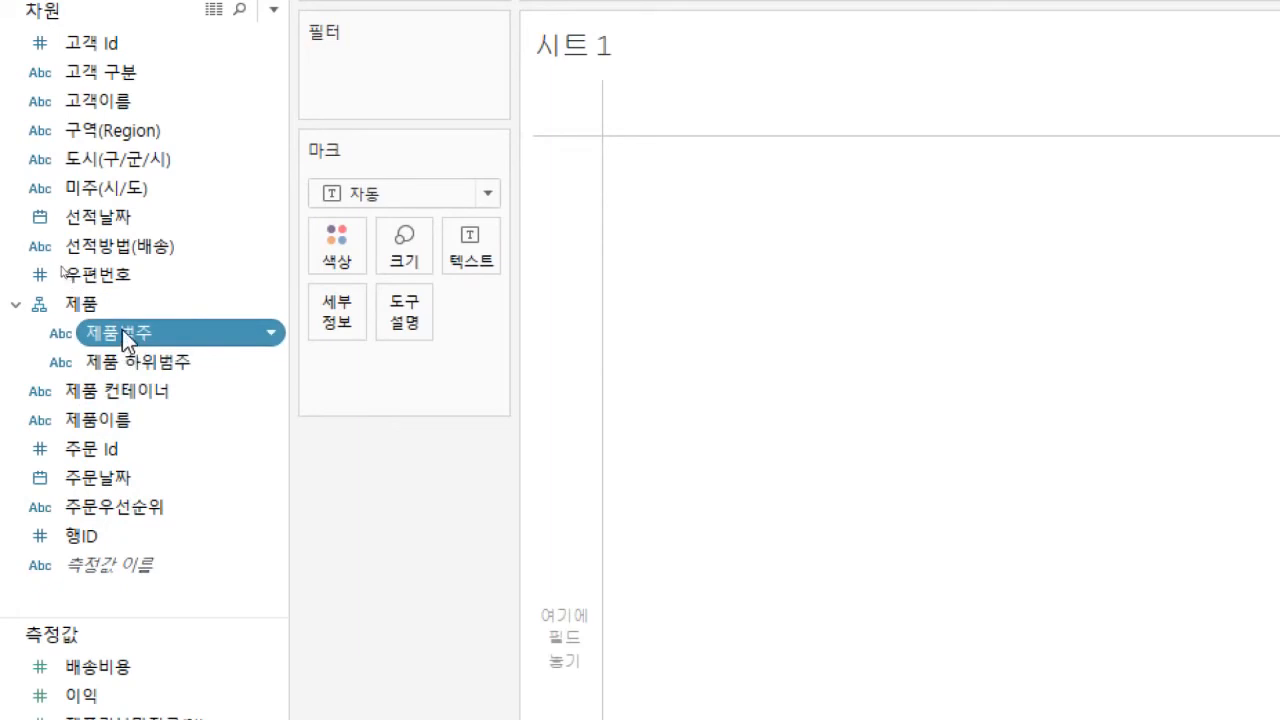
click(148, 360)
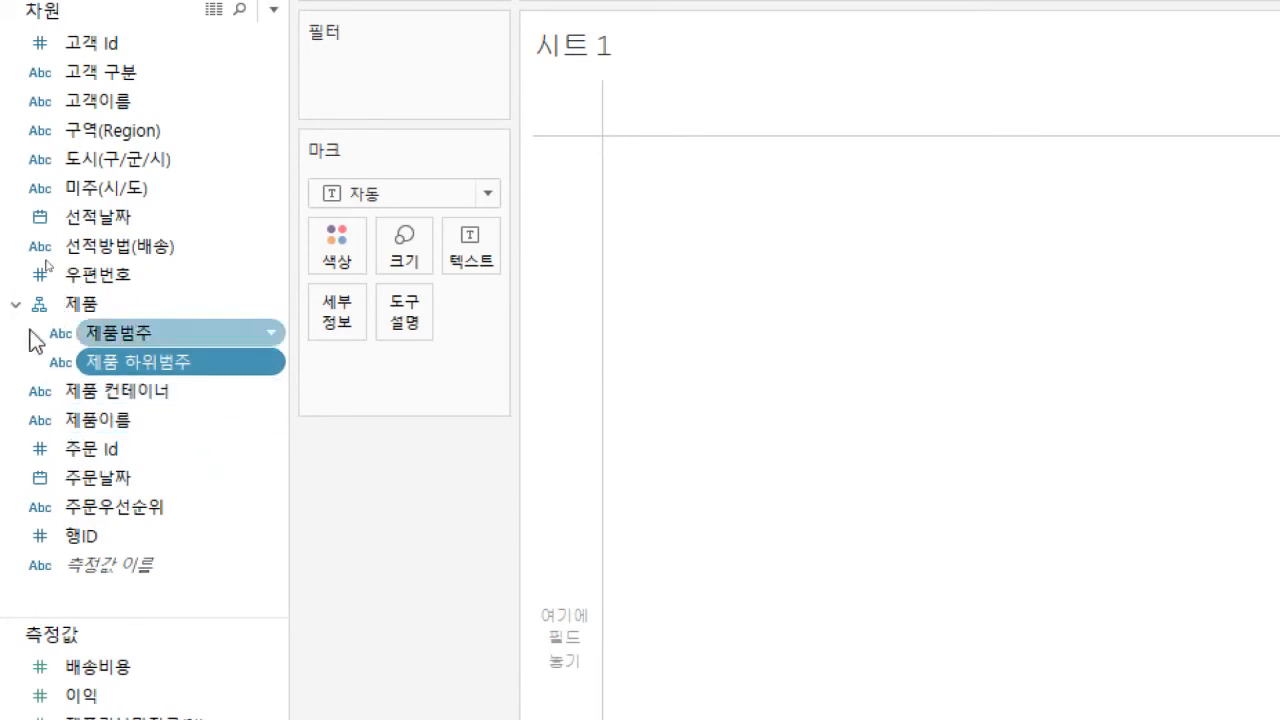
Add 제품이름 as the lowest level of the 제품 hierarchy and collapse the hierarchy
drag(110, 426, 125, 371)
drag(125, 370, 125, 370)
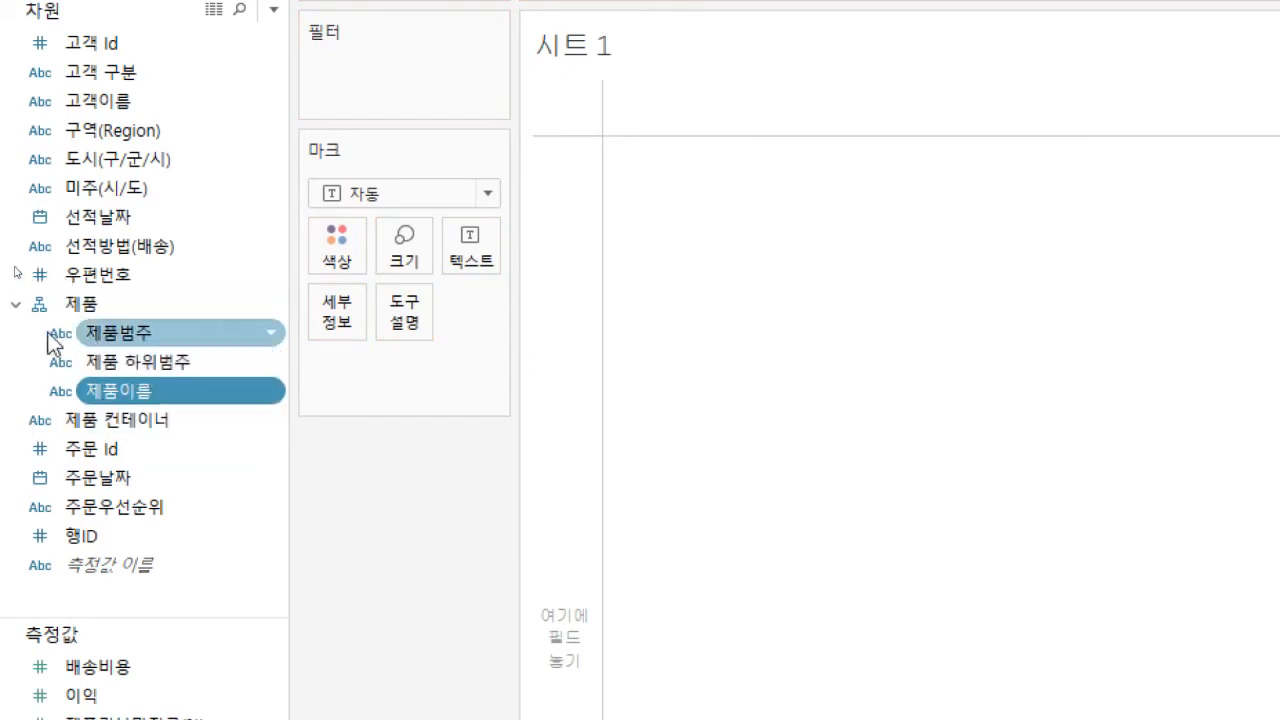
click(13, 307)
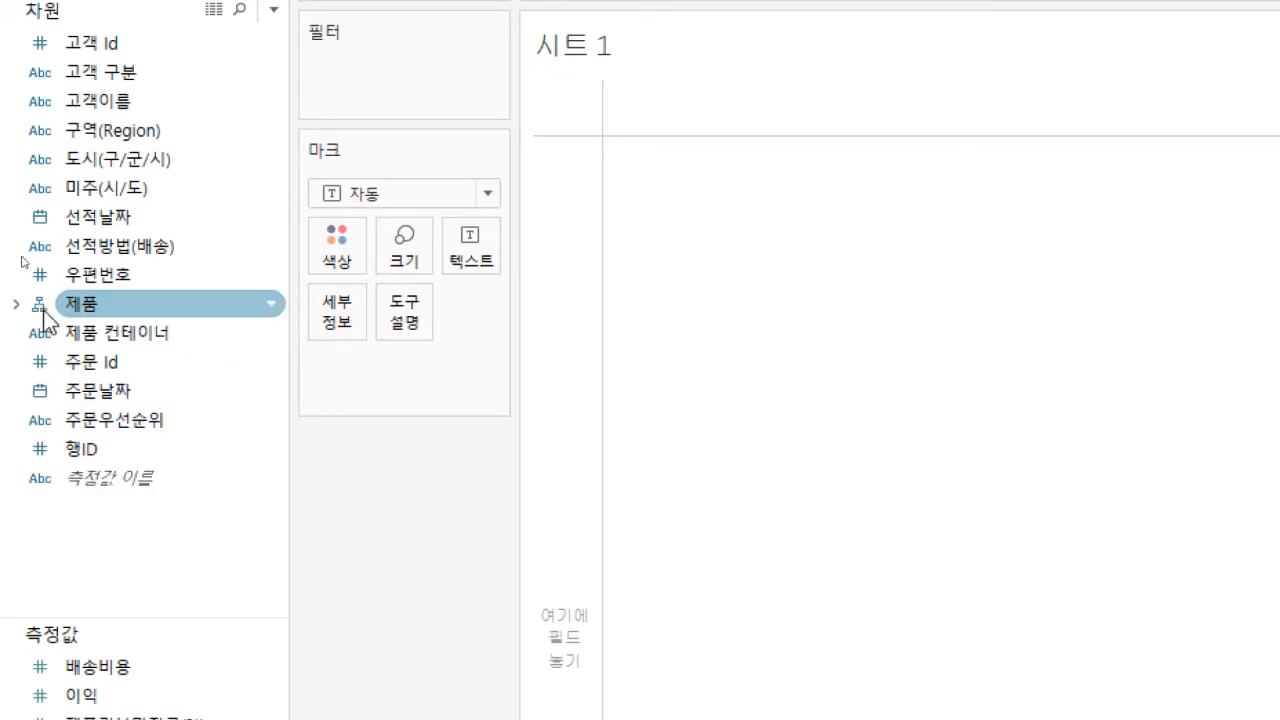
Place 제품범주 from the 제품 hierarchy on rows and drill down through 제품 하위범주 to 제품이름
double_click(82, 308)
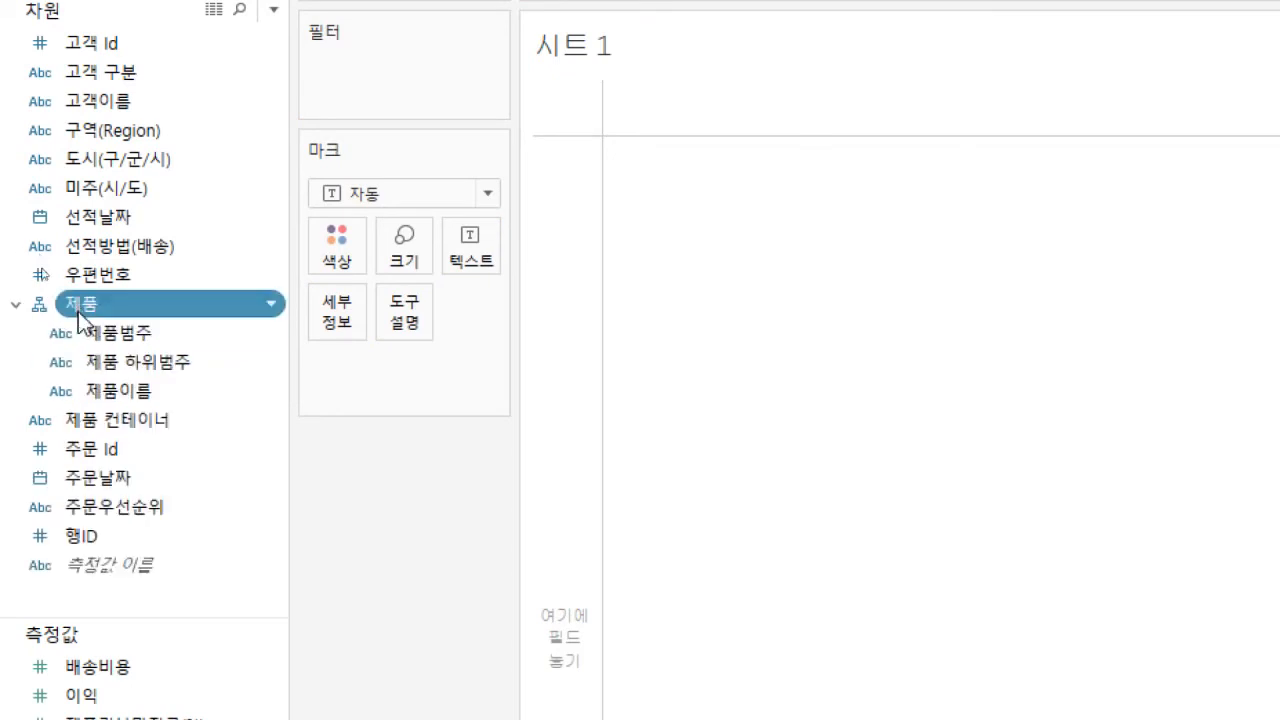
double_click(83, 334)
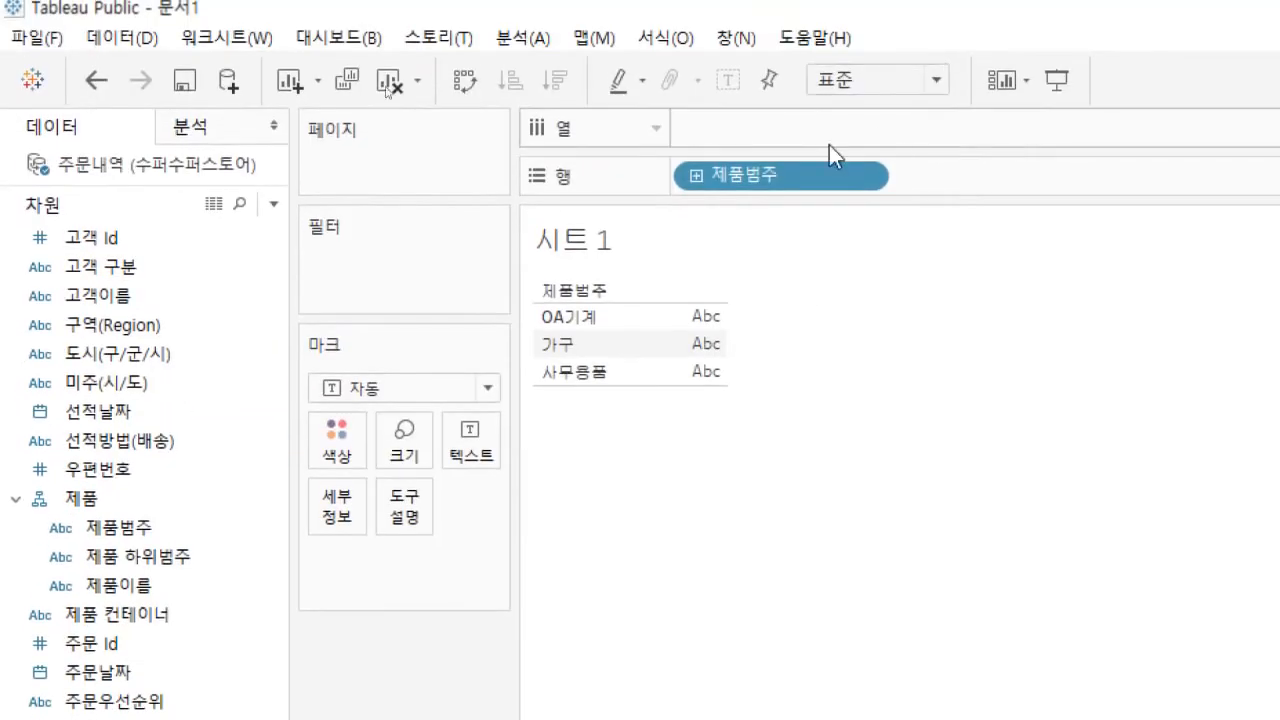
click(696, 176)
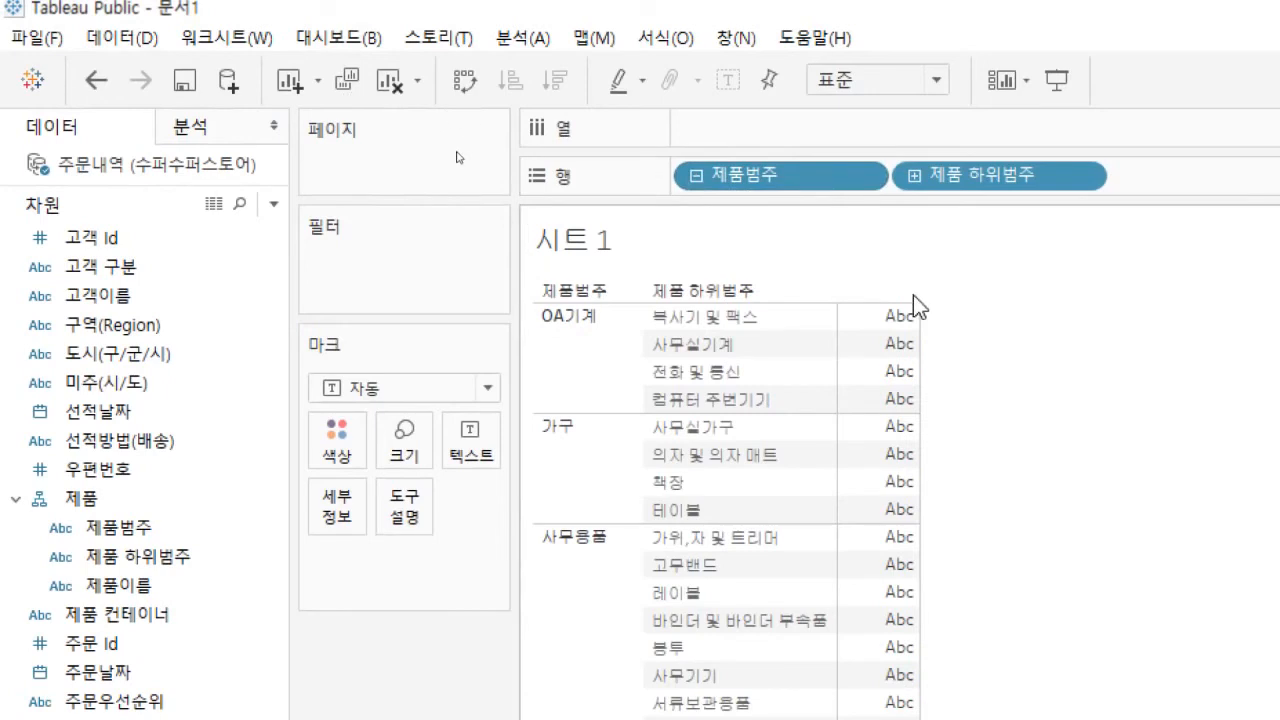
click(912, 176)
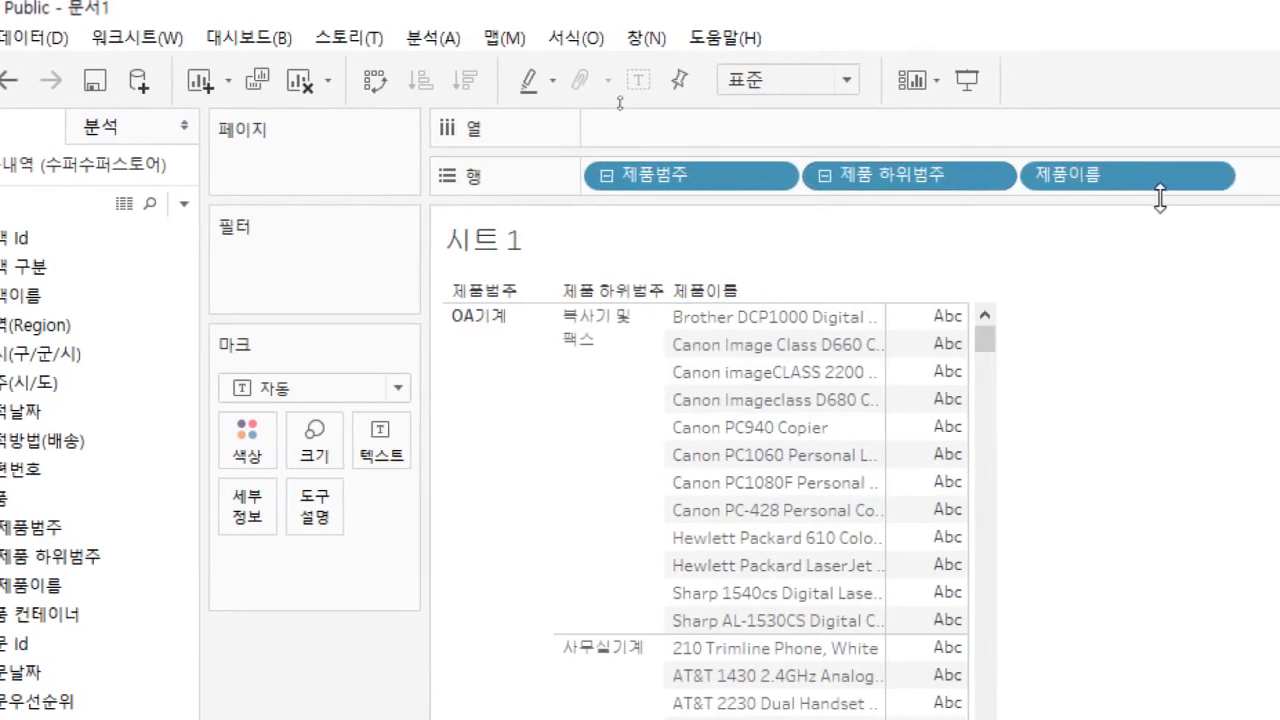
Drill the rows back up to 제품범주, remove it from the sheet, and collapse the 제품 hierarchy
click(825, 175)
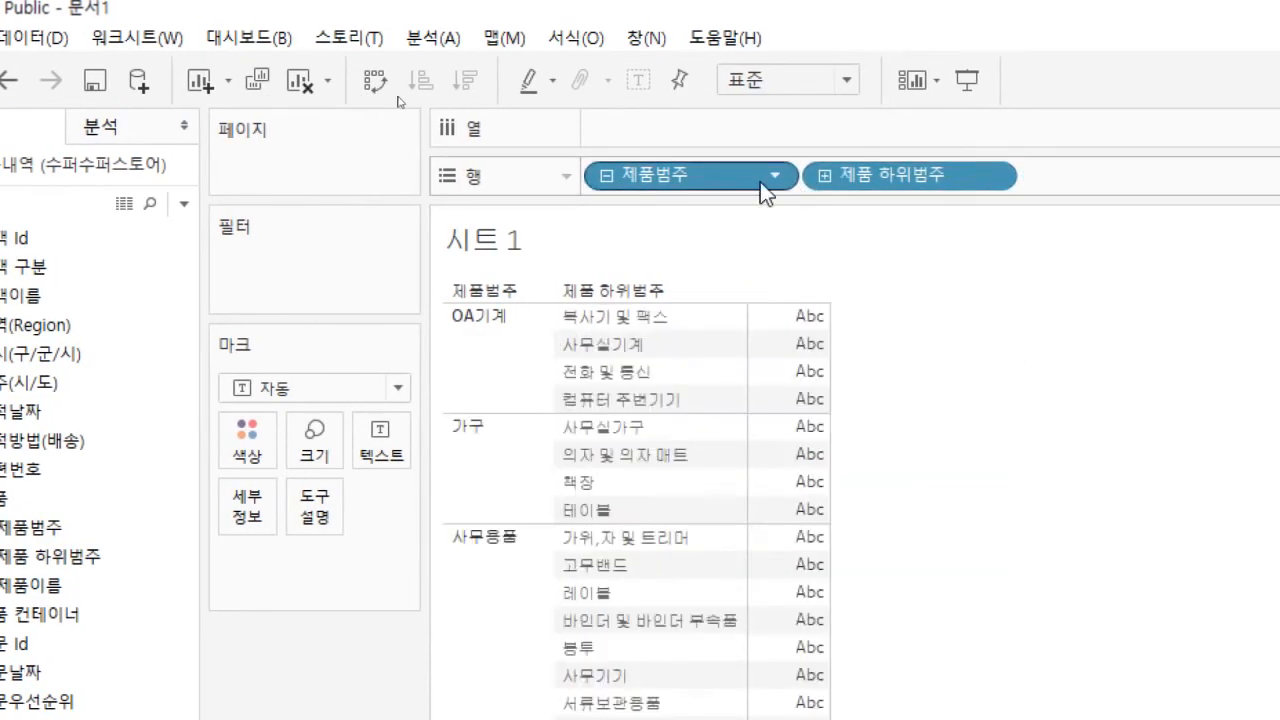
click(606, 180)
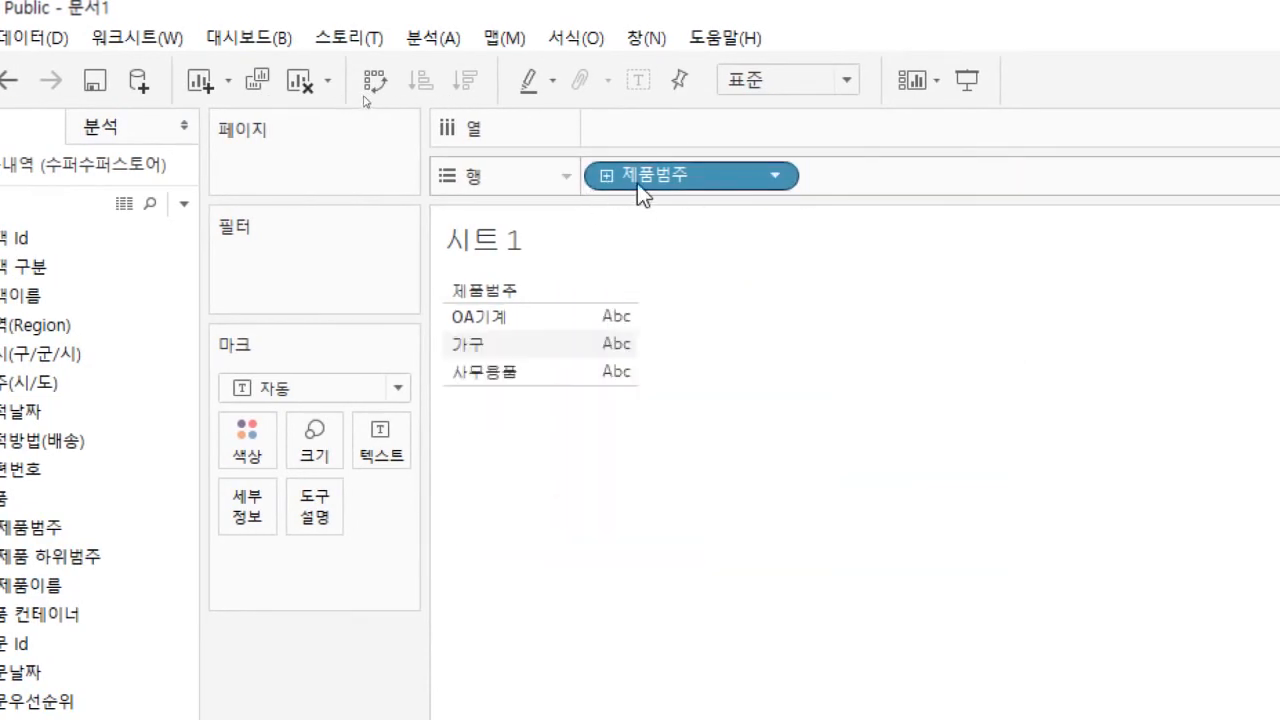
drag(641, 177, 166, 513)
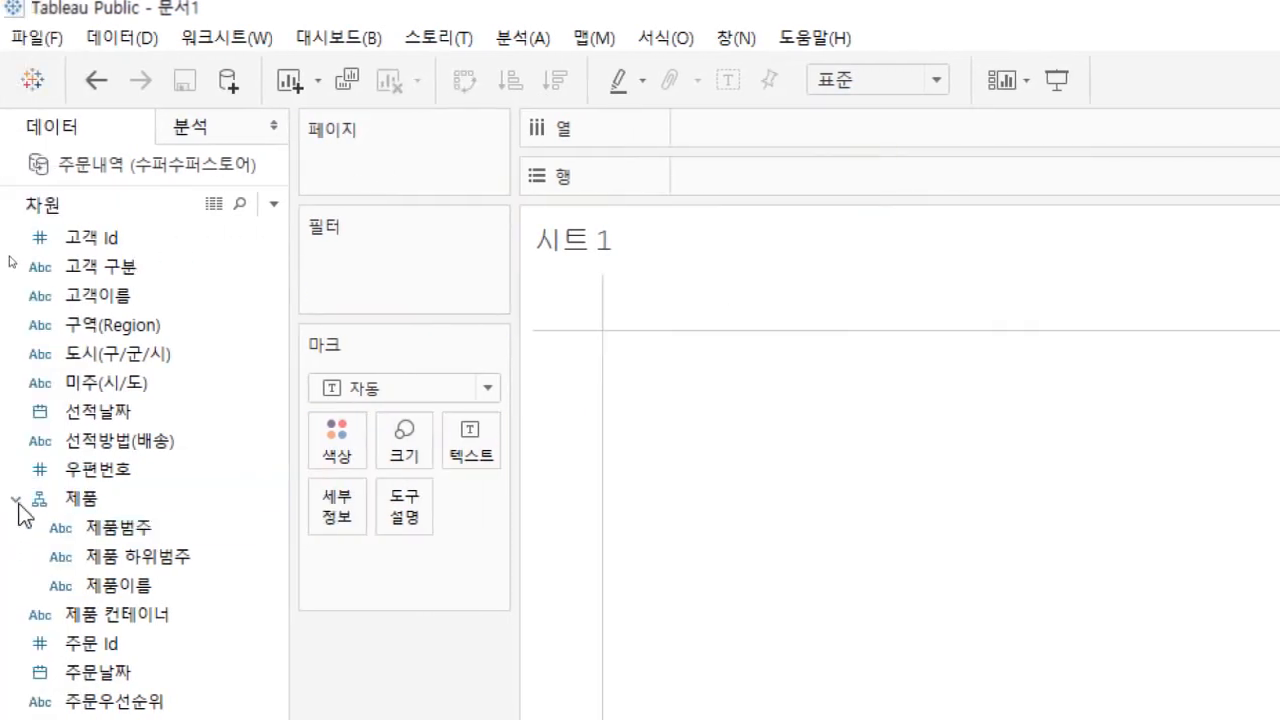
click(16, 500)
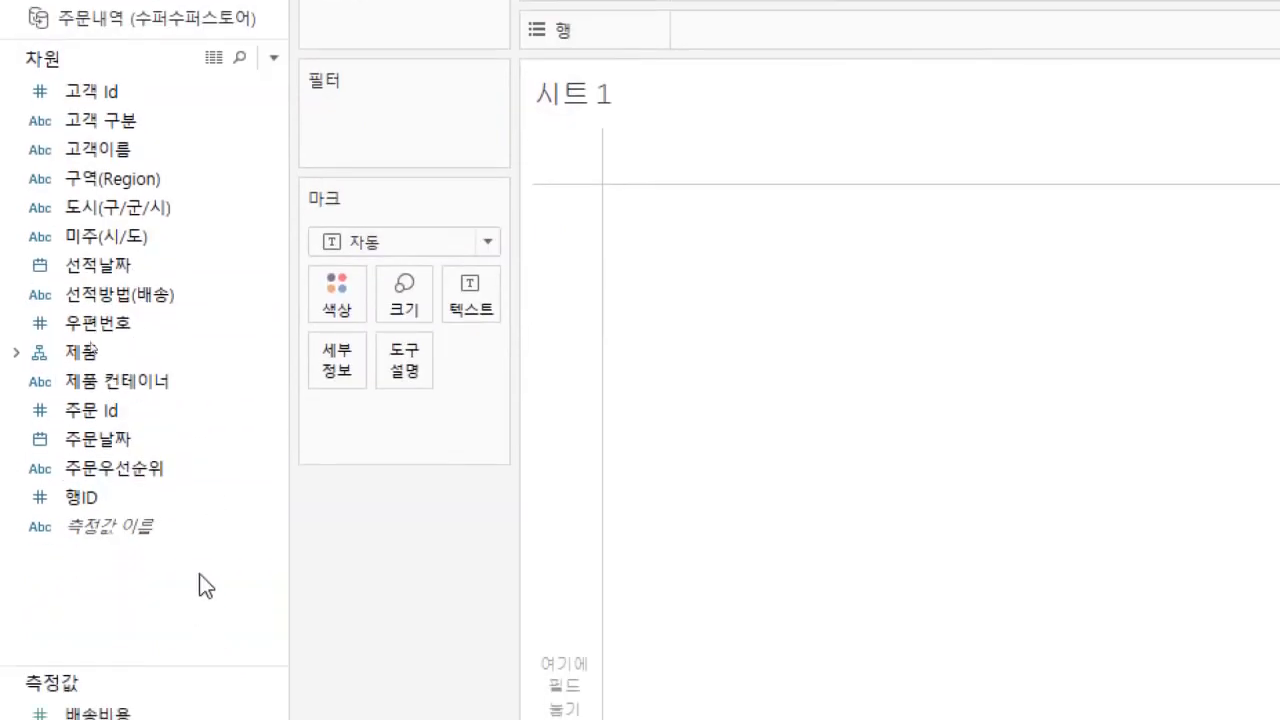
Place 주문날짜 on columns and drill down from year through quarter and month to day
click(97, 442)
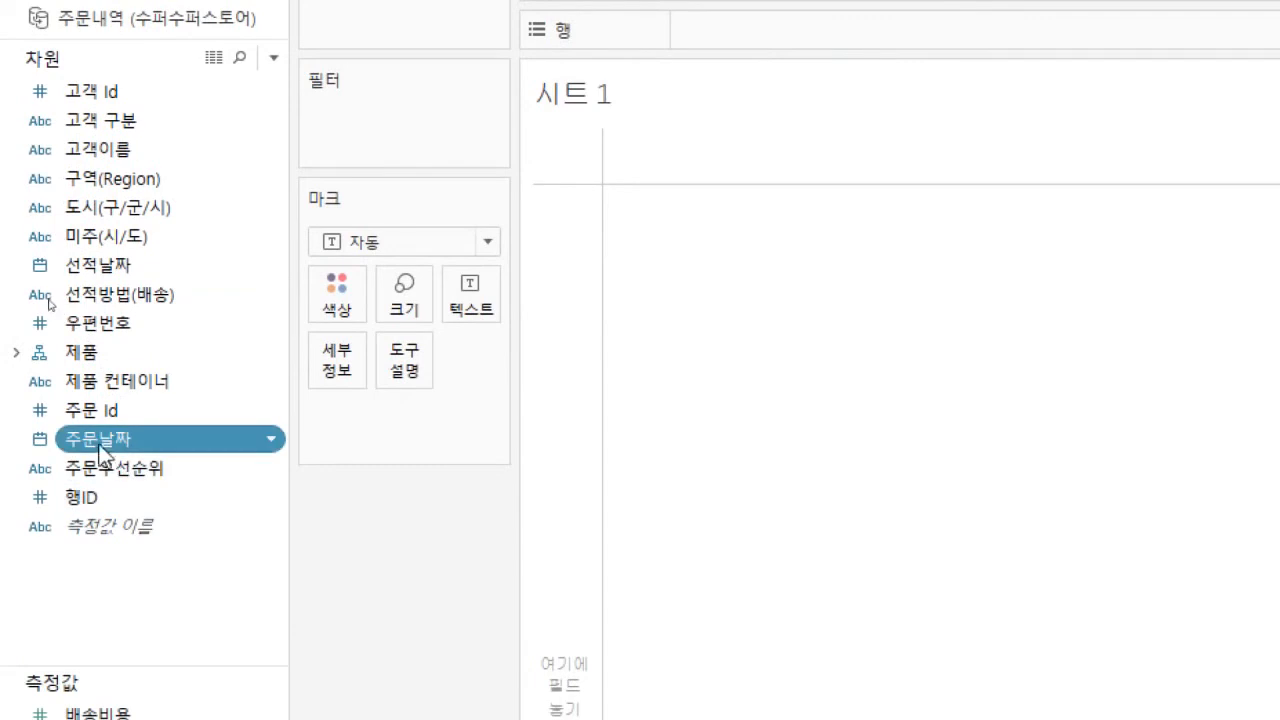
drag(94, 443, 724, 93)
click(697, 94)
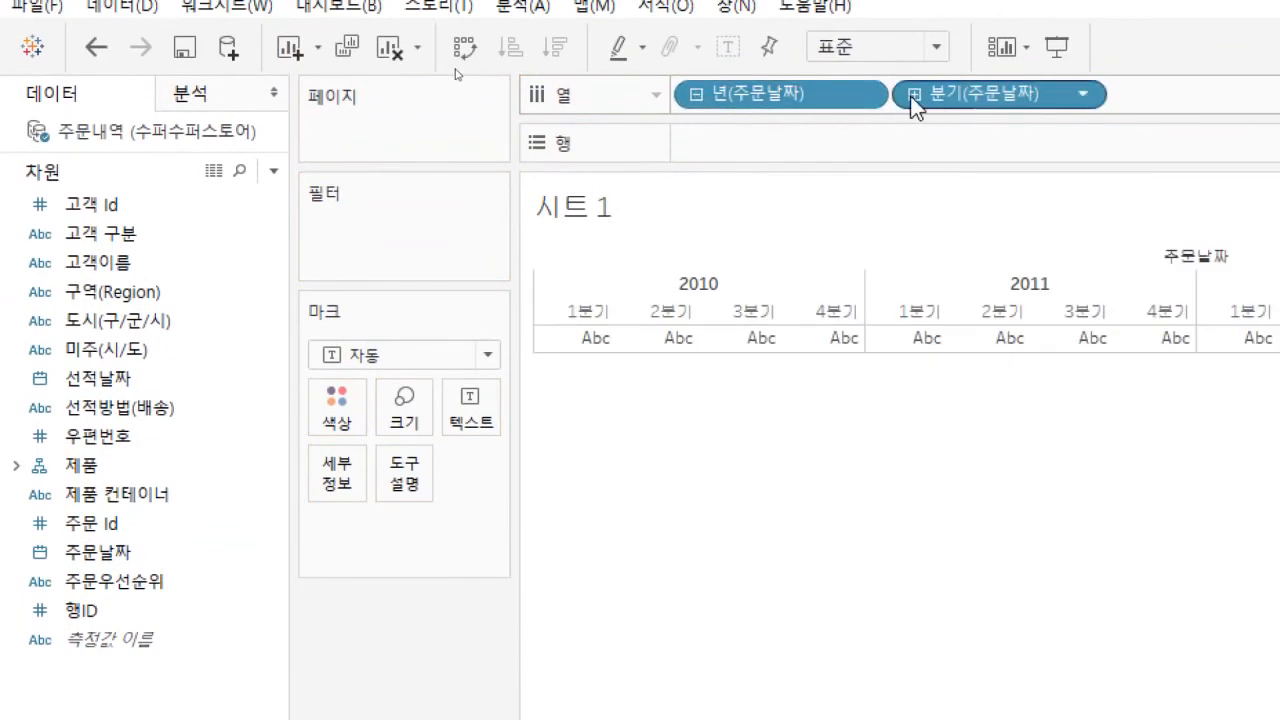
click(910, 95)
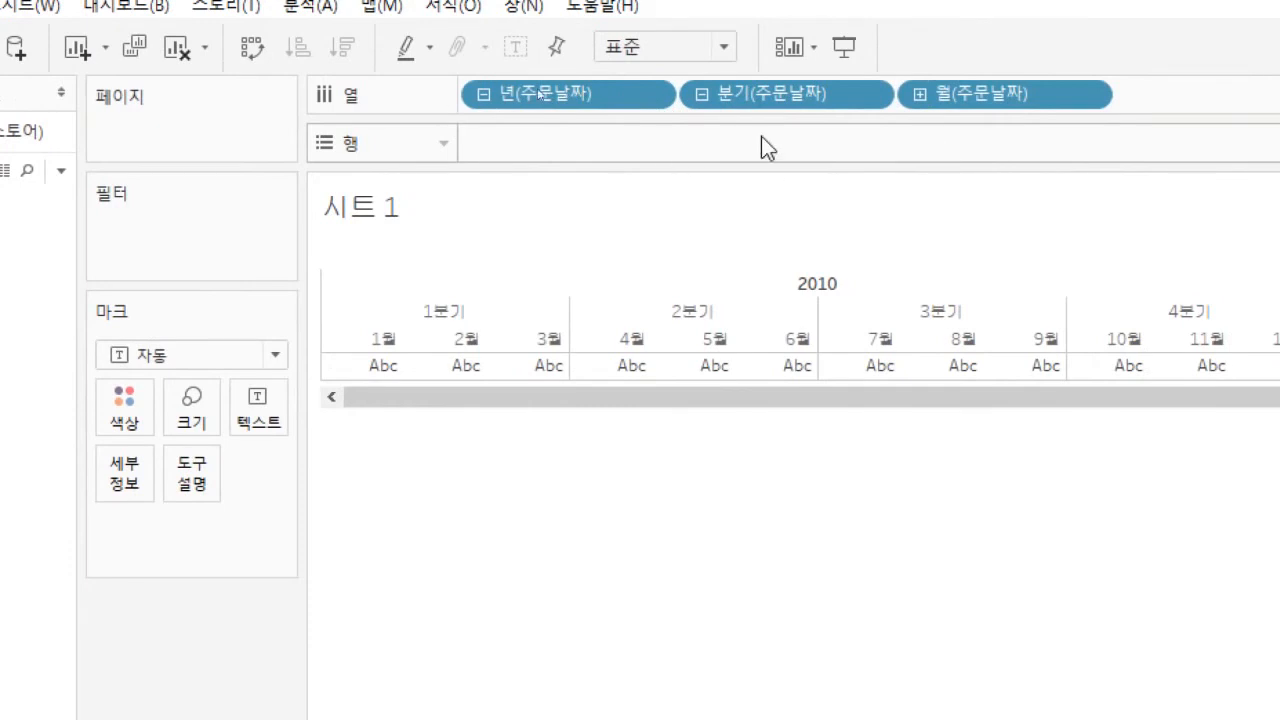
click(920, 101)
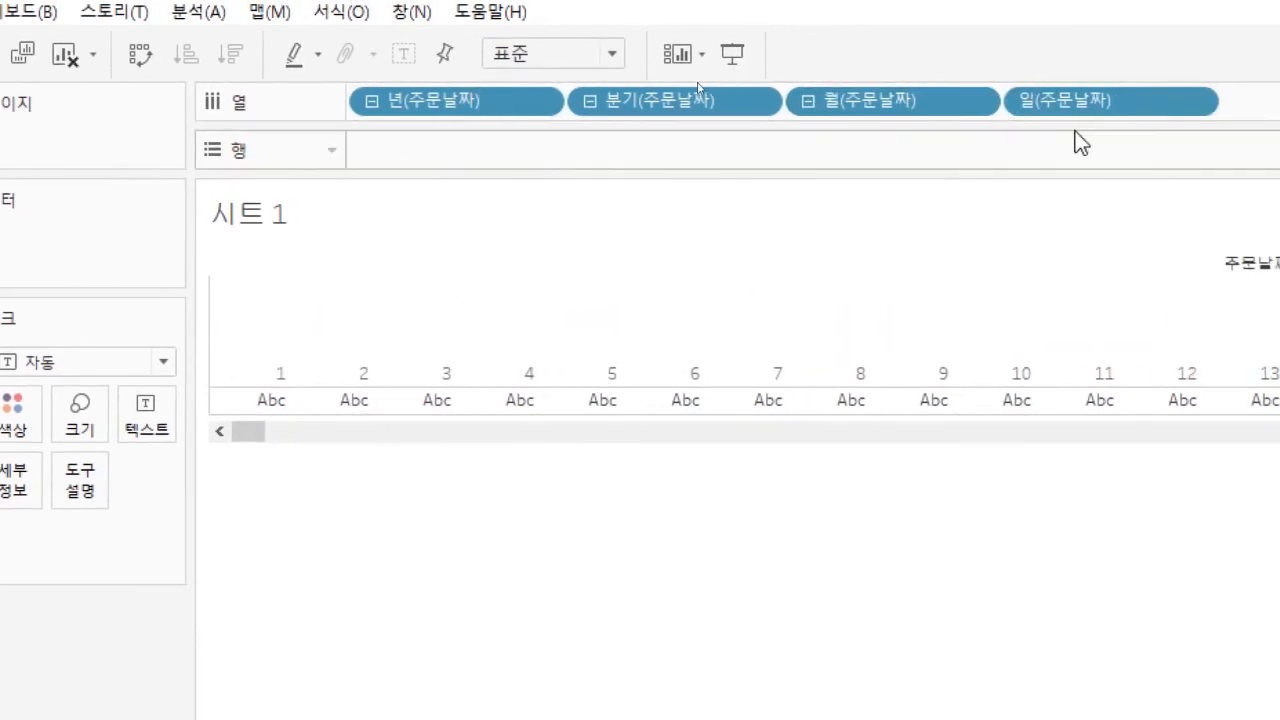
Drill 주문날짜 back up to the year level and remove it from columns
click(807, 100)
click(588, 100)
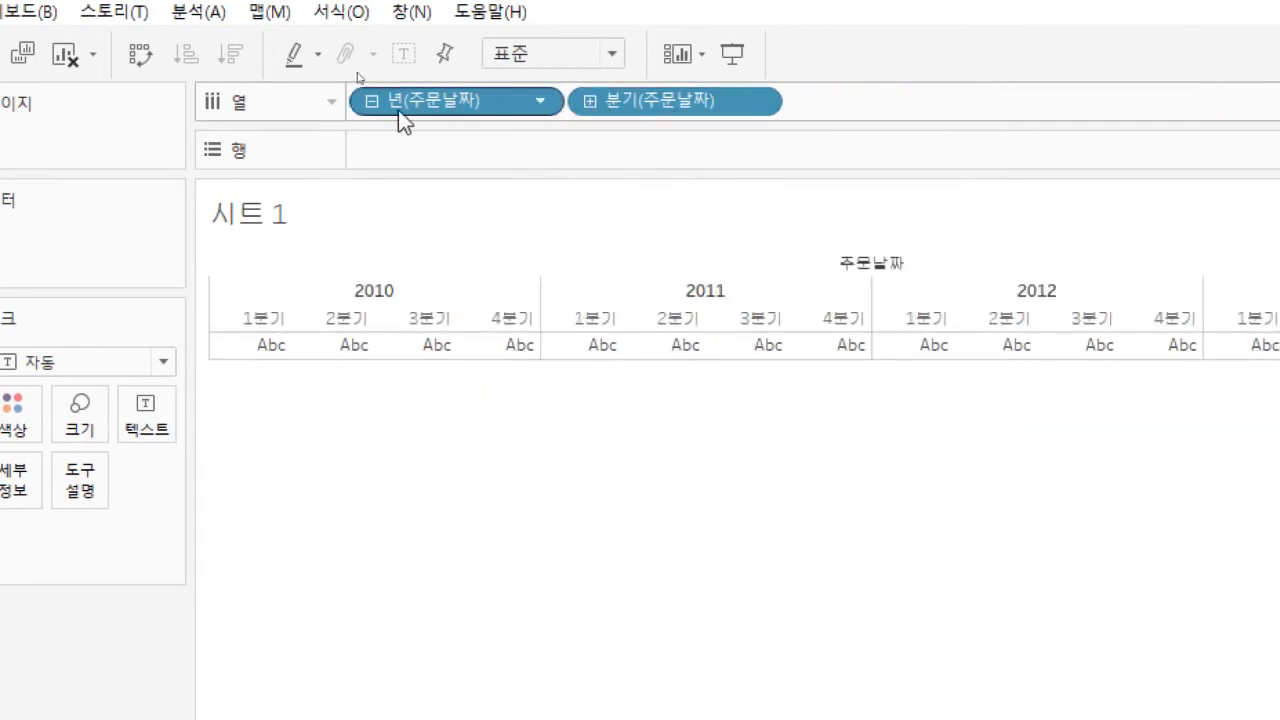
click(370, 101)
drag(390, 105, 663, 280)
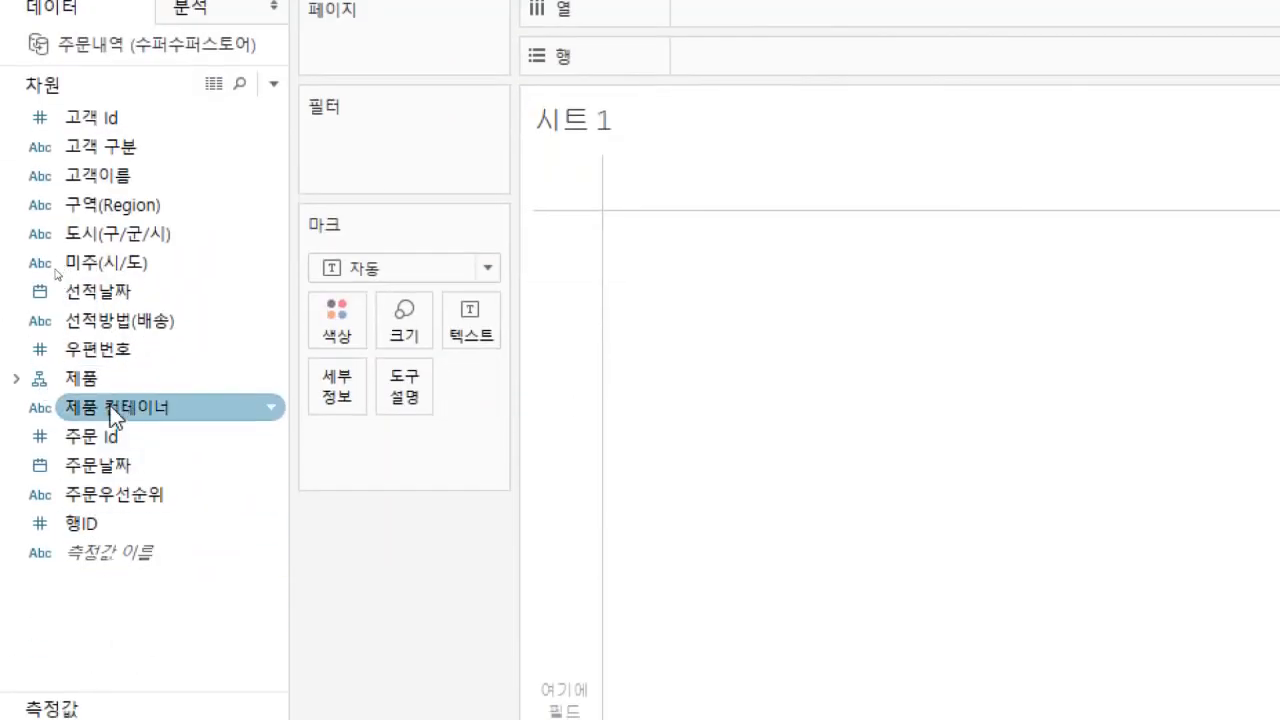
Expand the 제품 hierarchy to view its levels beside the separate 제품 컨테이너 dimension
click(108, 410)
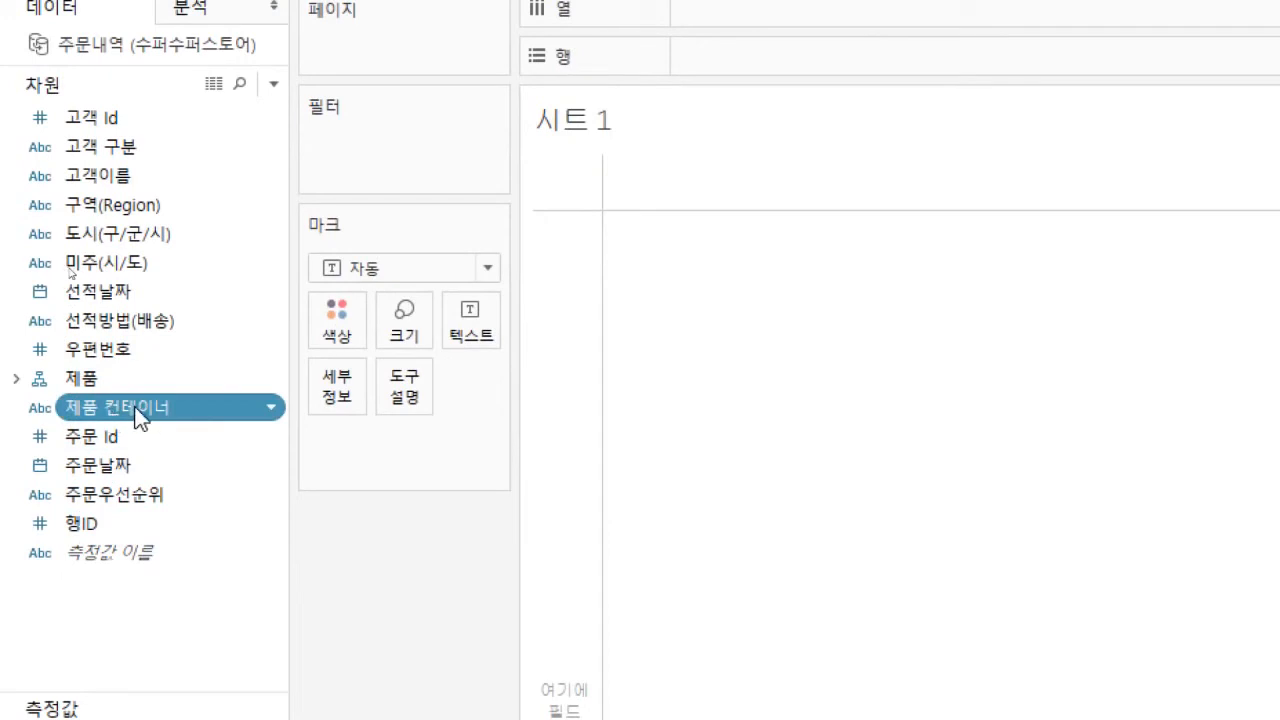
click(77, 384)
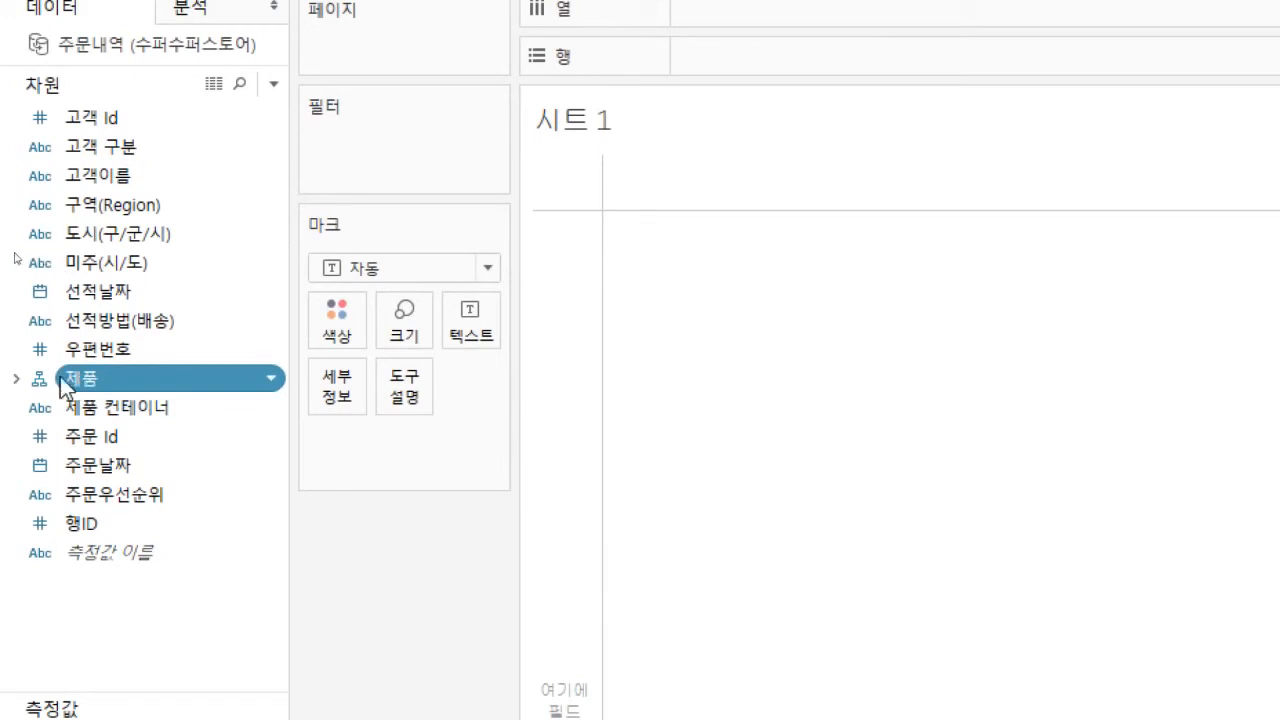
click(16, 379)
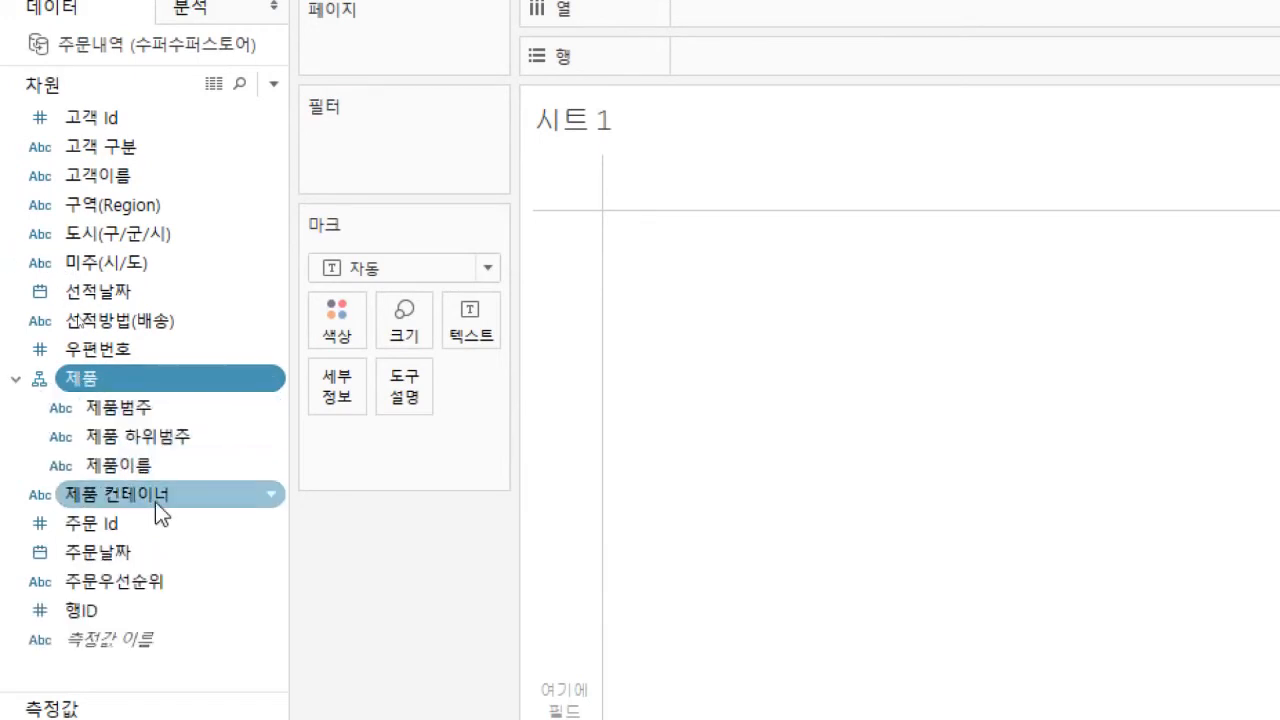
Collapse the 제품 hierarchy and pick out the geographic dimensions 구역(Region), 도시(구/군/시) and 미주(시/도)
click(16, 380)
click(74, 407)
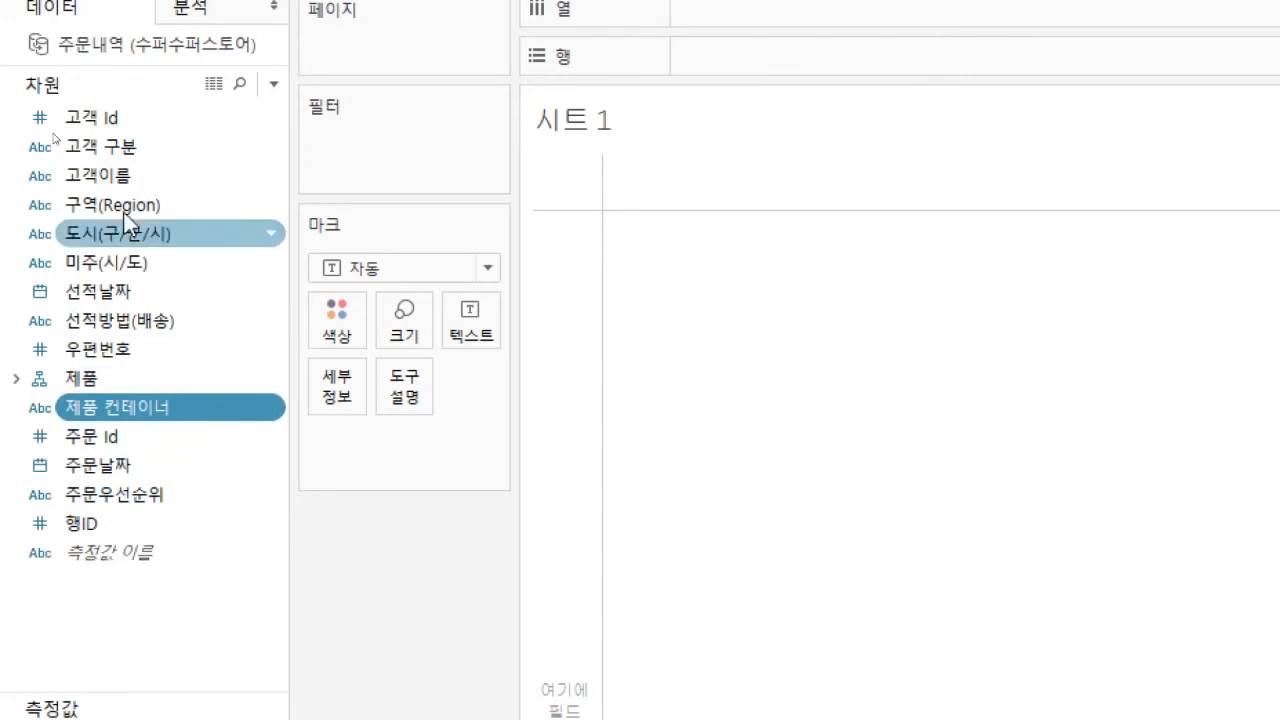
click(137, 284)
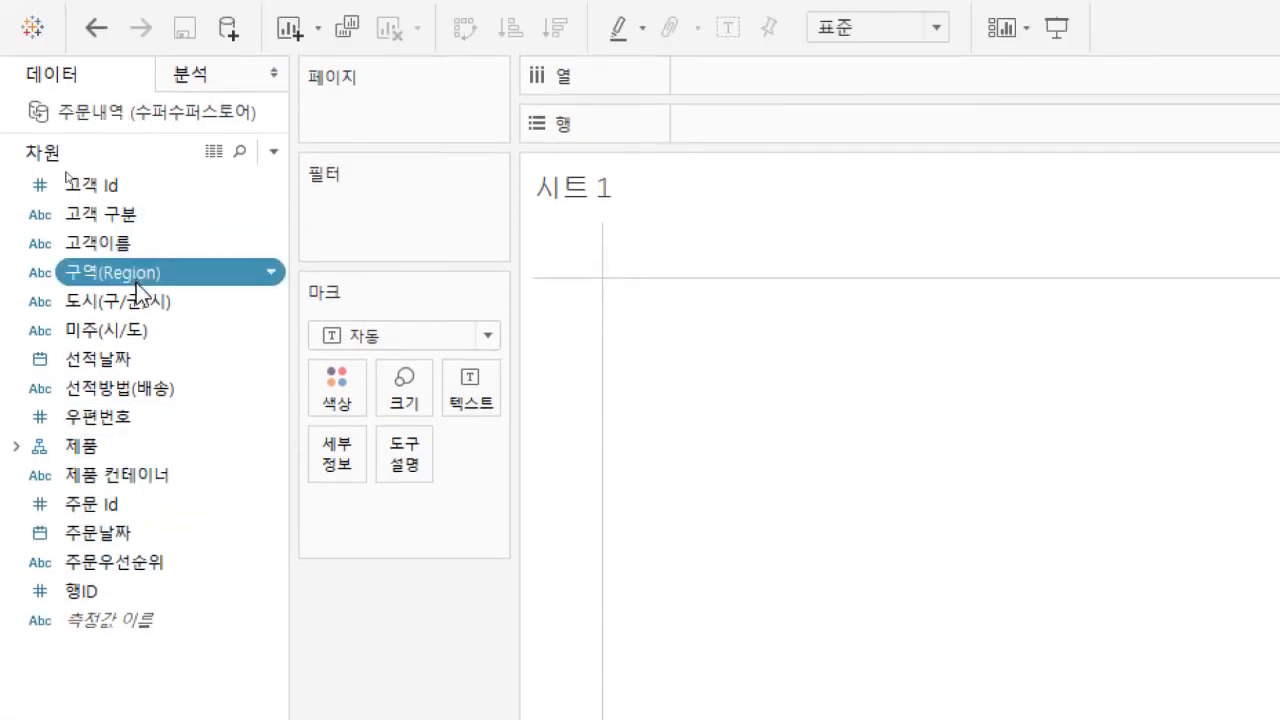
click(125, 309)
click(125, 330)
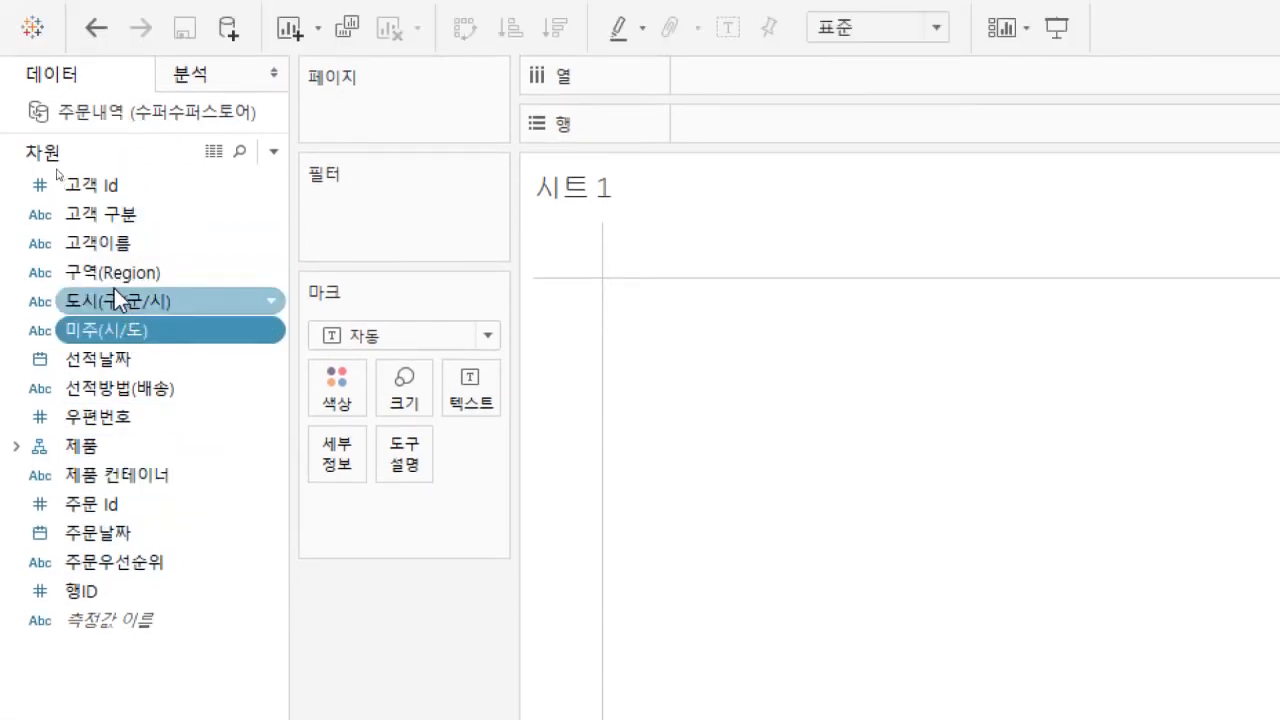
Place 구역(Region), 미주(시/도) and 도시(구/군/시) on rows in that order, adding all members of the city field
click(112, 271)
drag(114, 272, 743, 127)
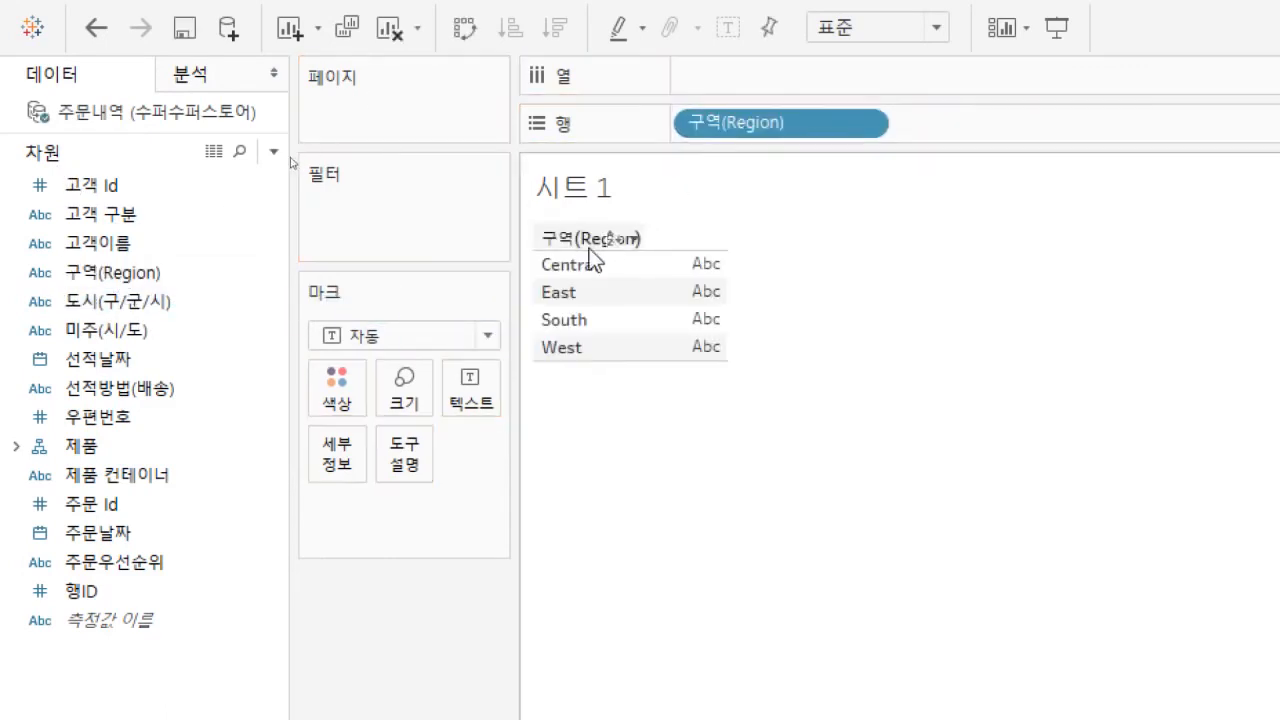
click(237, 335)
drag(155, 336, 953, 137)
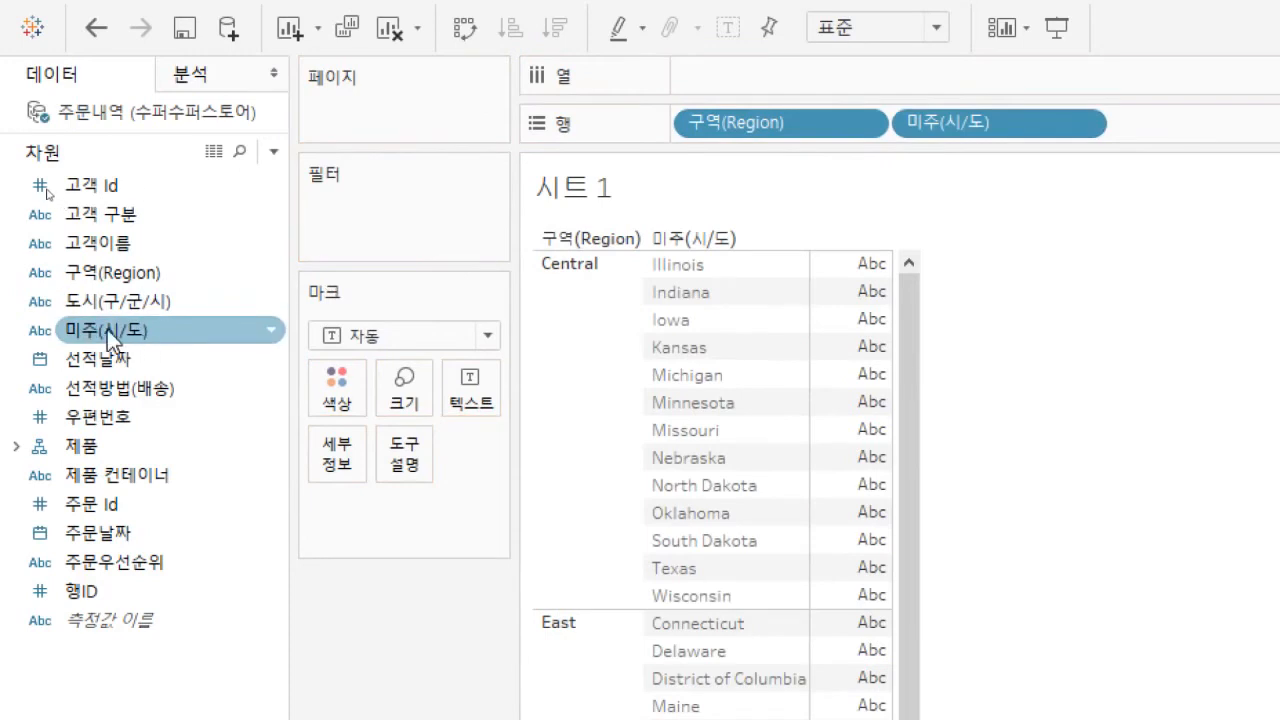
drag(89, 303, 1166, 130)
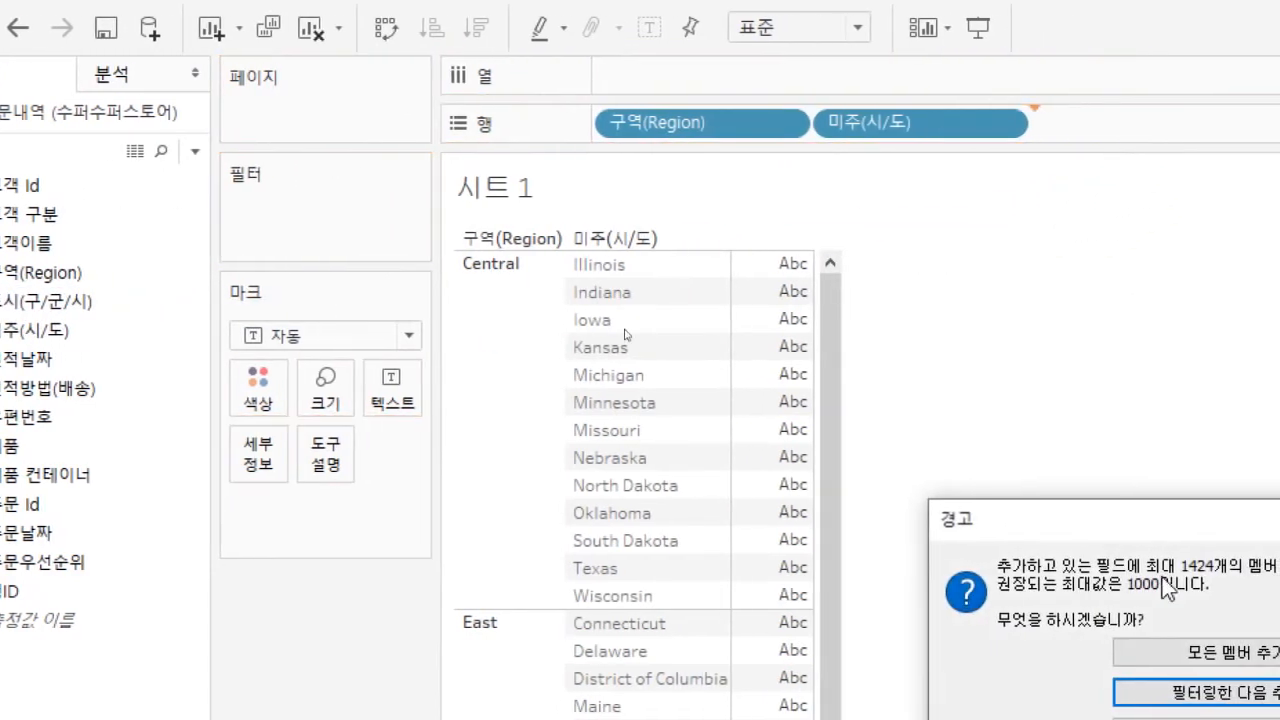
click(1160, 650)
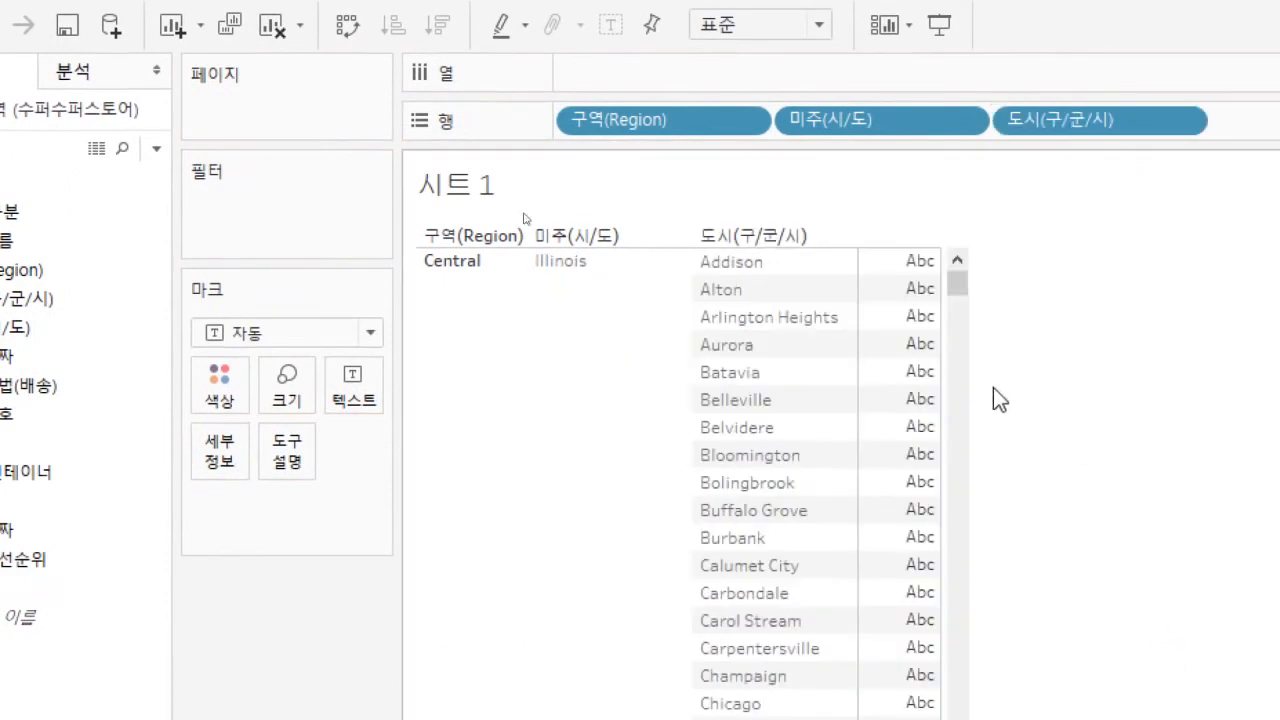
Highlight the Central region and the Addison city, and remove all three geographic dimensions from rows
click(456, 262)
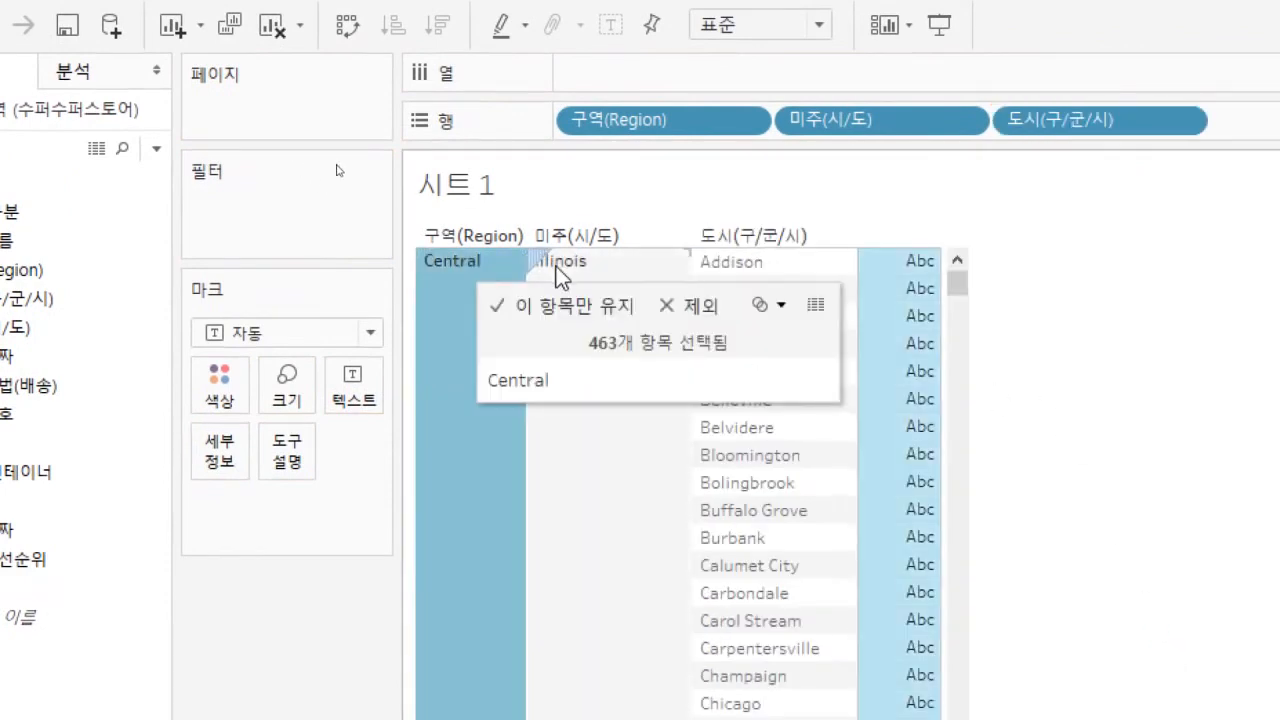
click(730, 264)
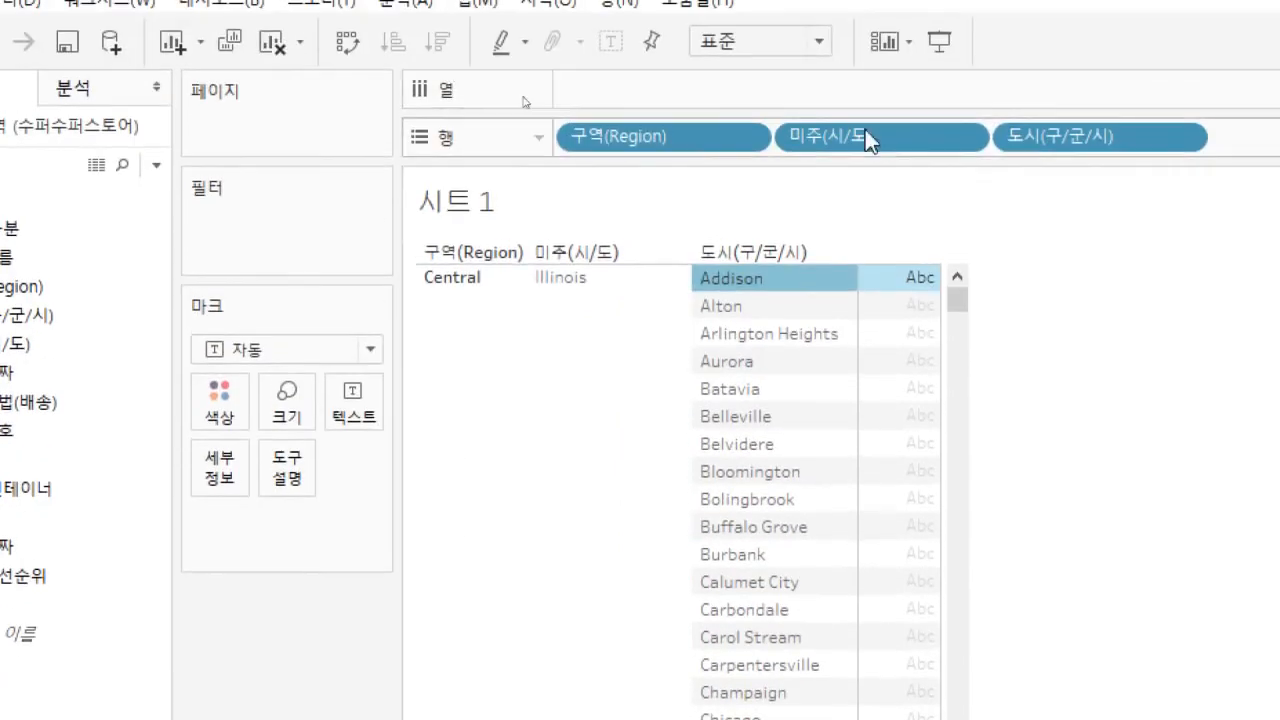
drag(1040, 136, 1095, 230)
drag(898, 143, 916, 230)
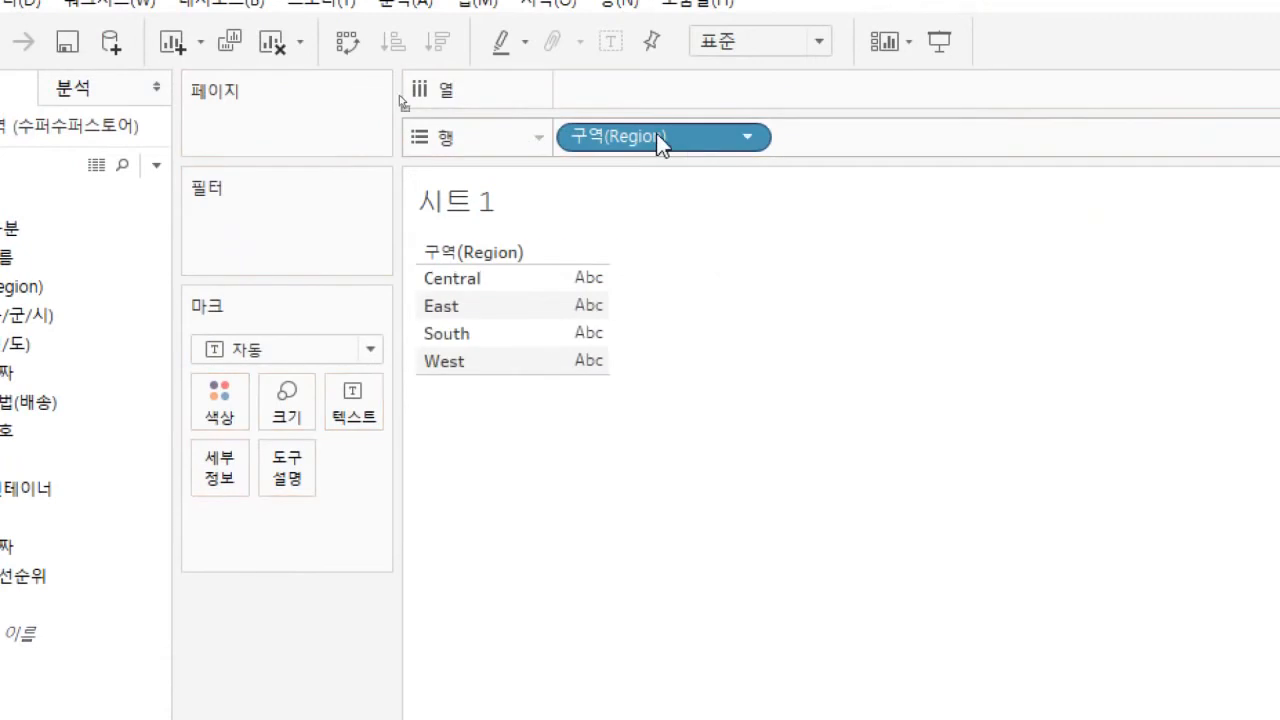
drag(658, 134, 800, 266)
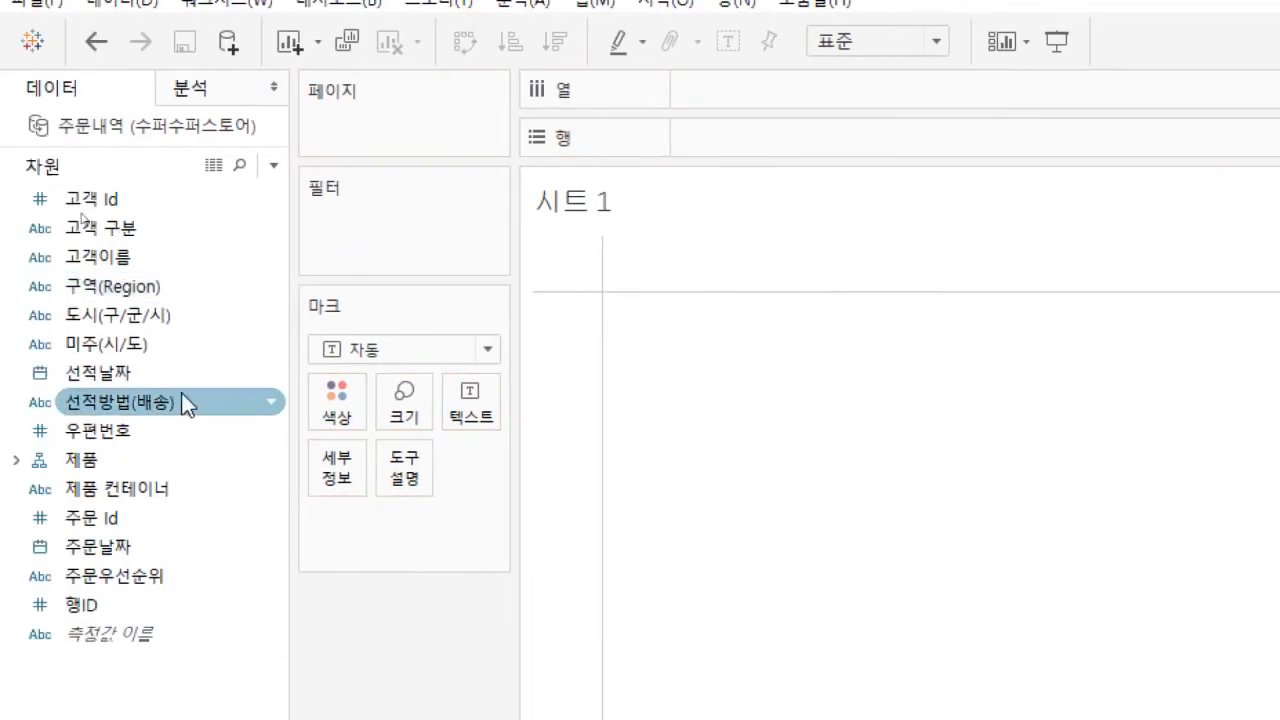
Combine 도시(구/군/시) with 구역(Region) into a new hierarchy named 지역
drag(115, 310, 121, 286)
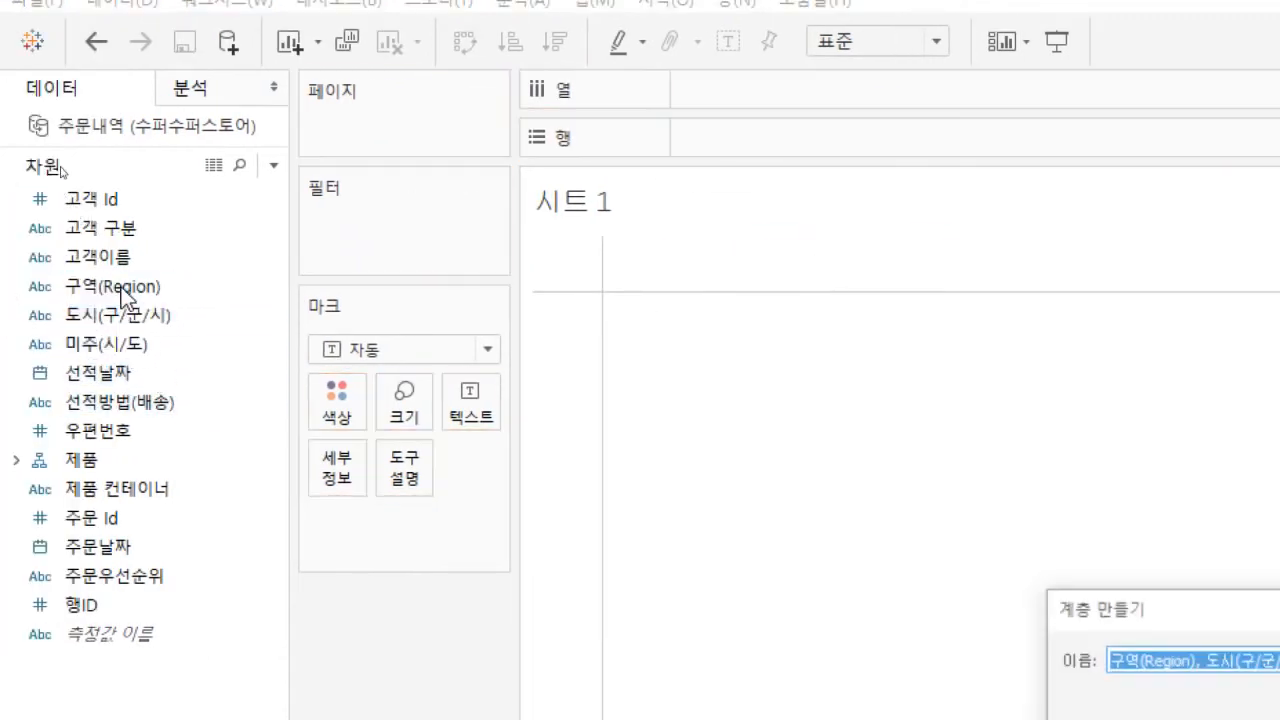
drag(1100, 612, 346, 289)
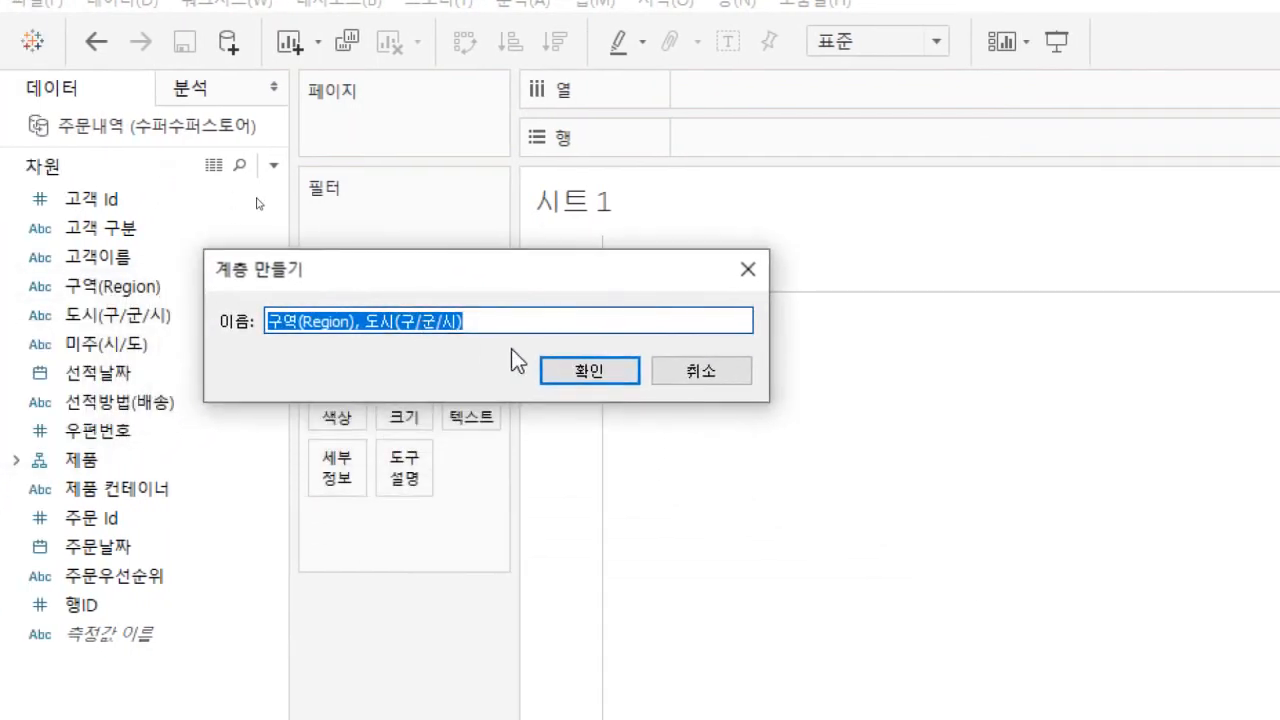
text(wld)
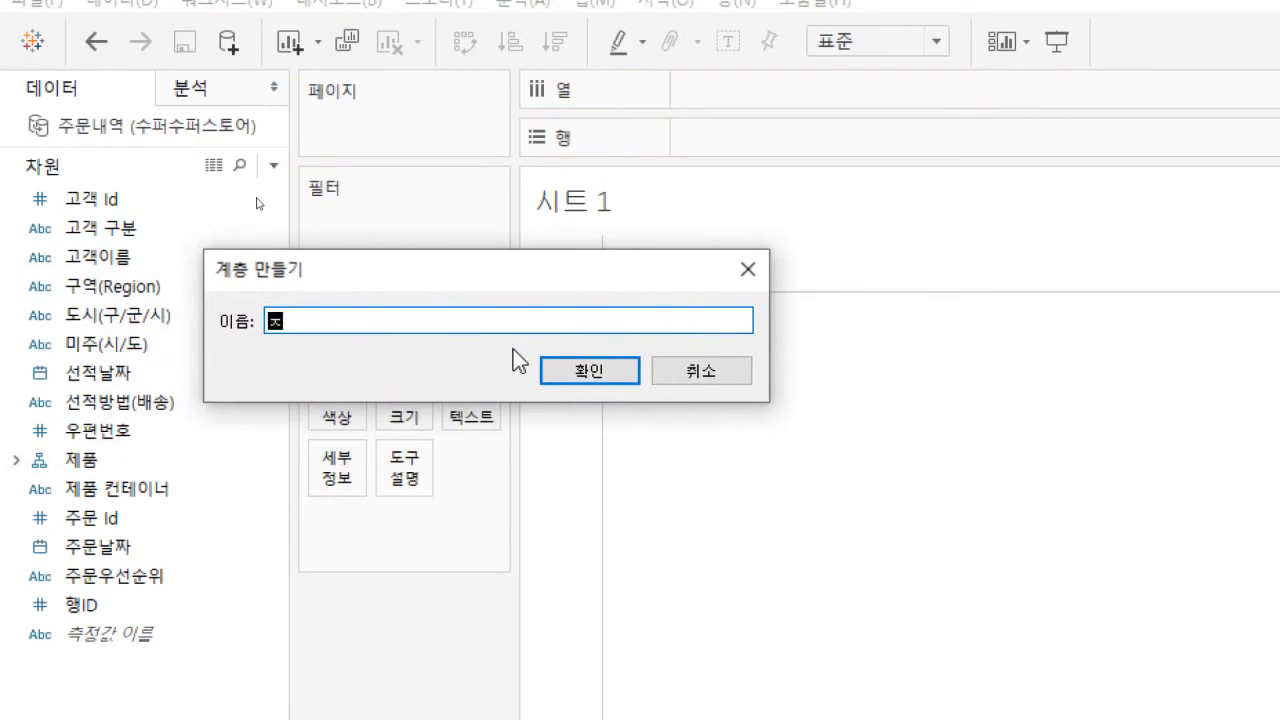
click(606, 367)
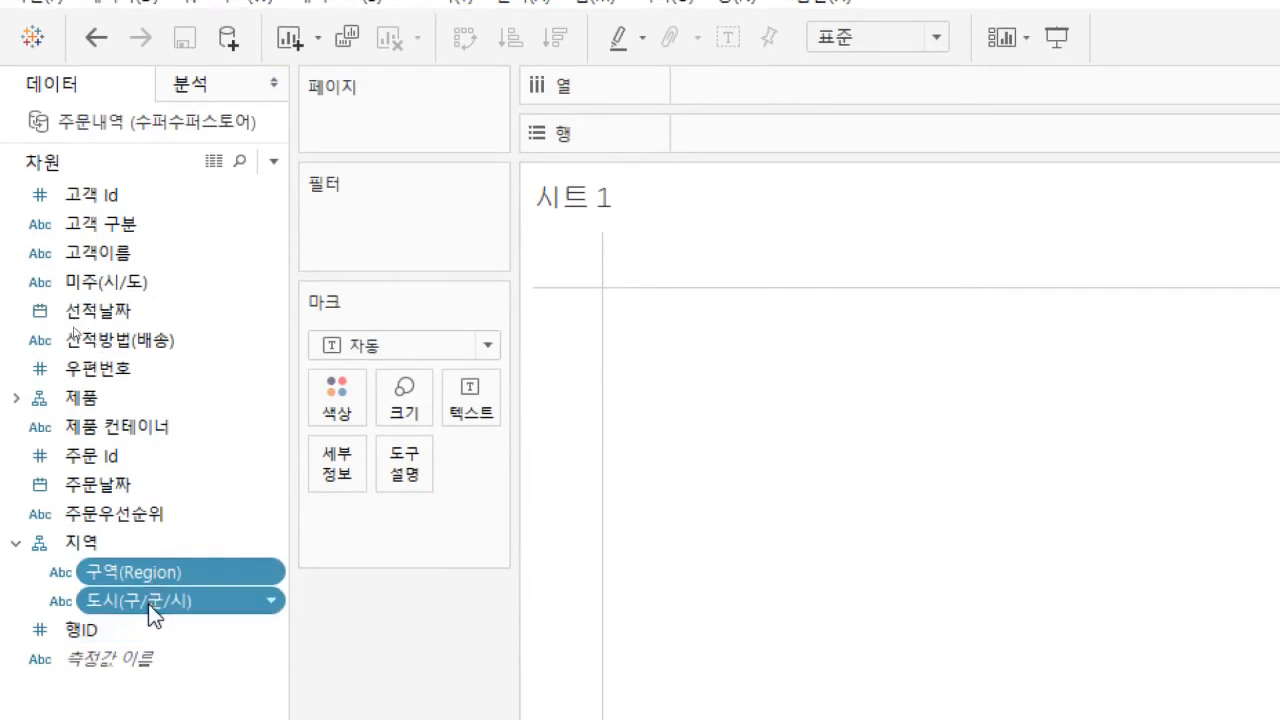
Insert 미주(시/도) between 구역(Region) and 도시(구/군/시) in the 지역 hierarchy, and collapse the hierarchy
click(111, 258)
drag(110, 279, 164, 576)
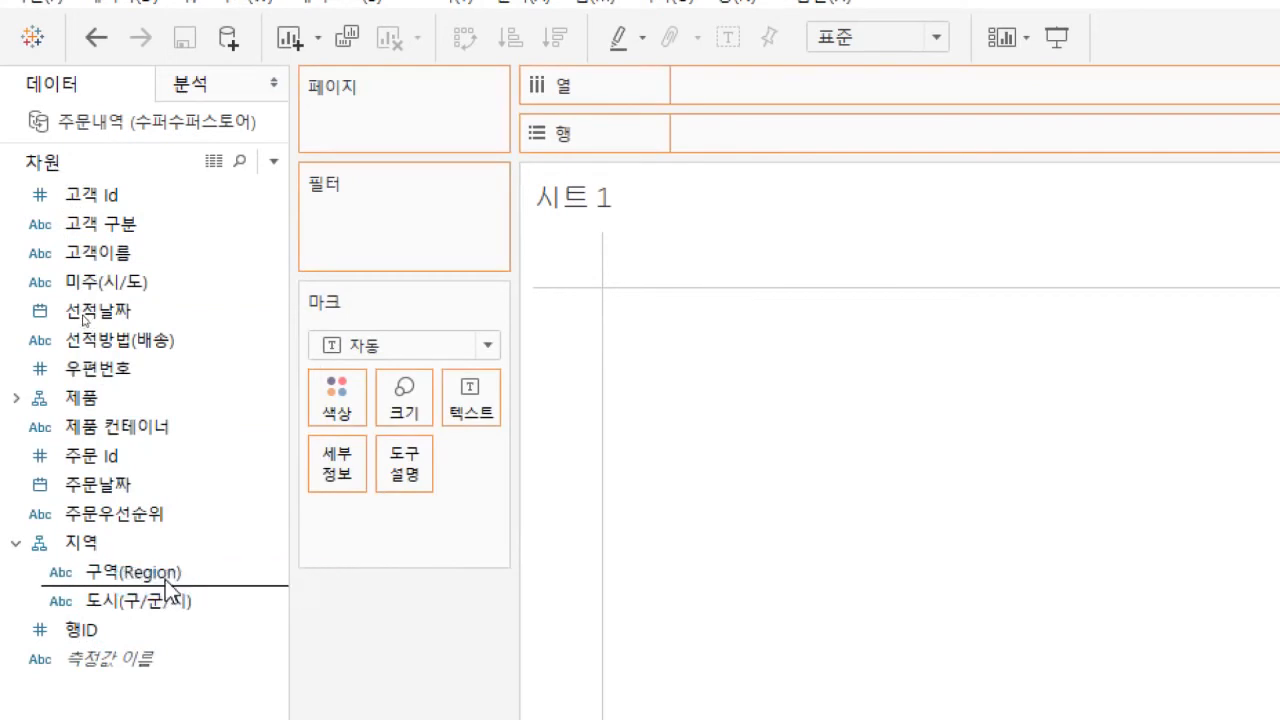
click(94, 514)
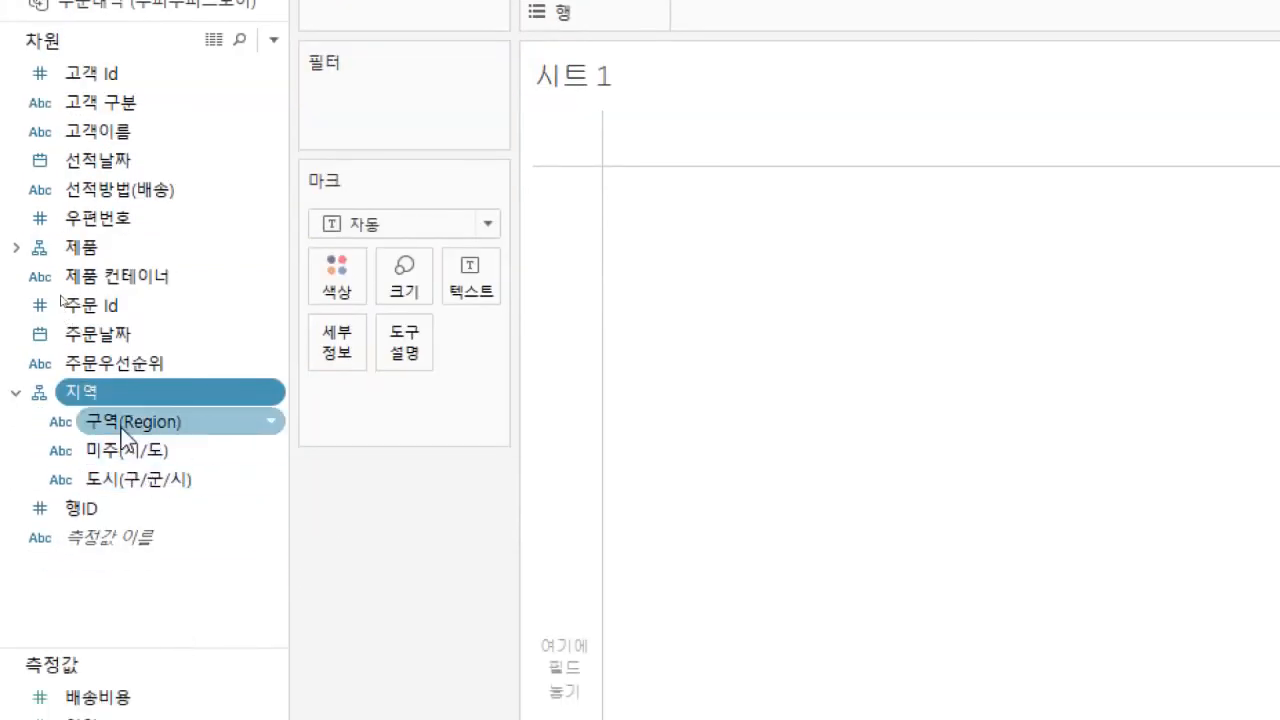
click(12, 394)
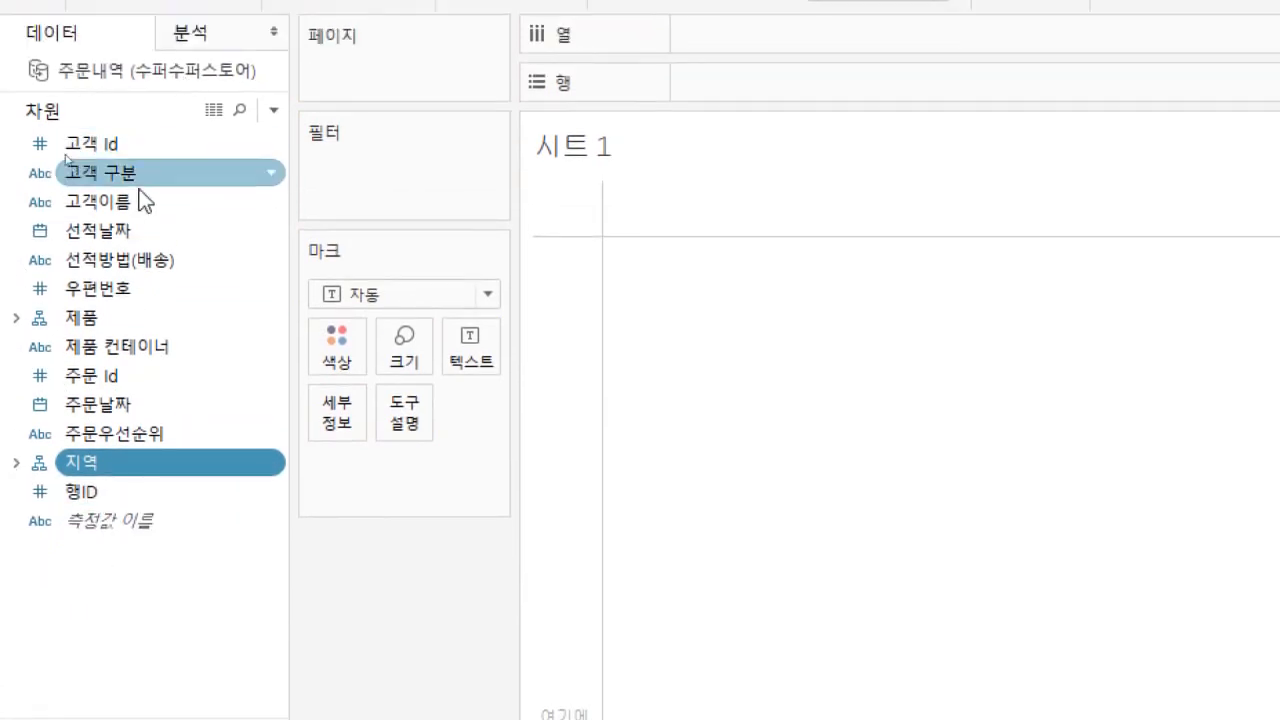
Place 고객 구분 and 고객이름 on rows with all members added, and look through the customers in each segment
click(110, 173)
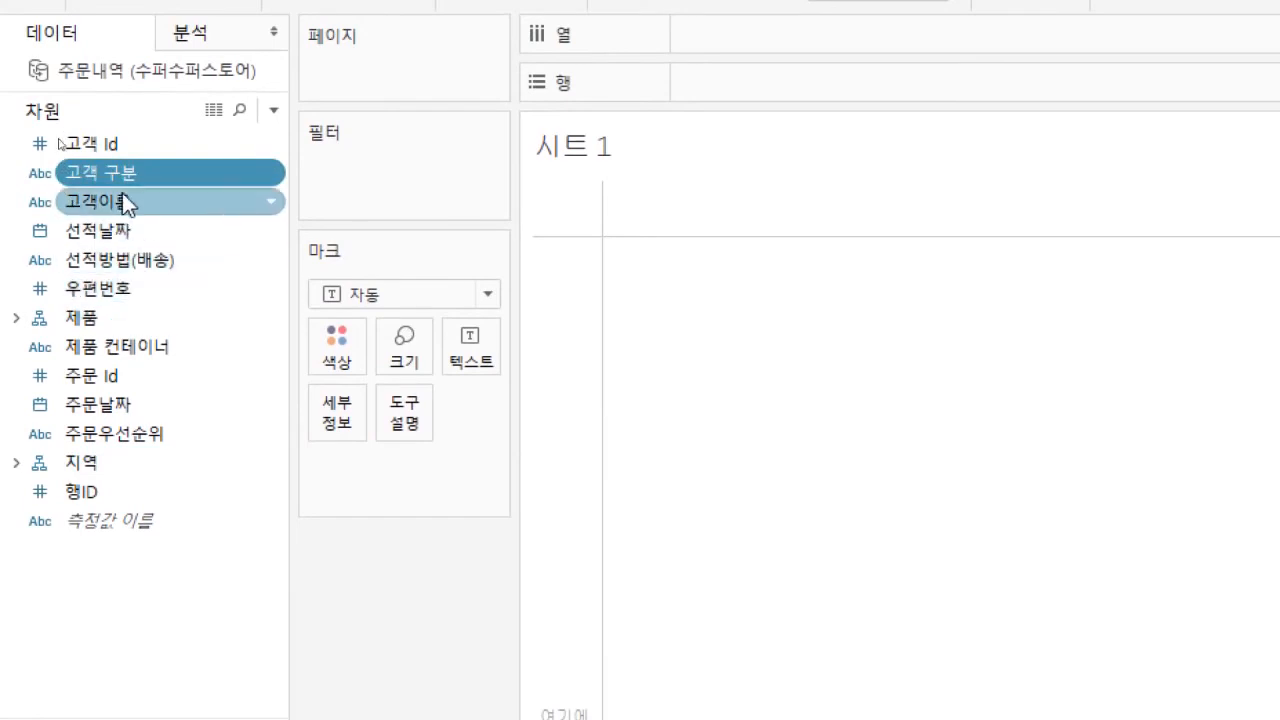
drag(112, 170, 590, 311)
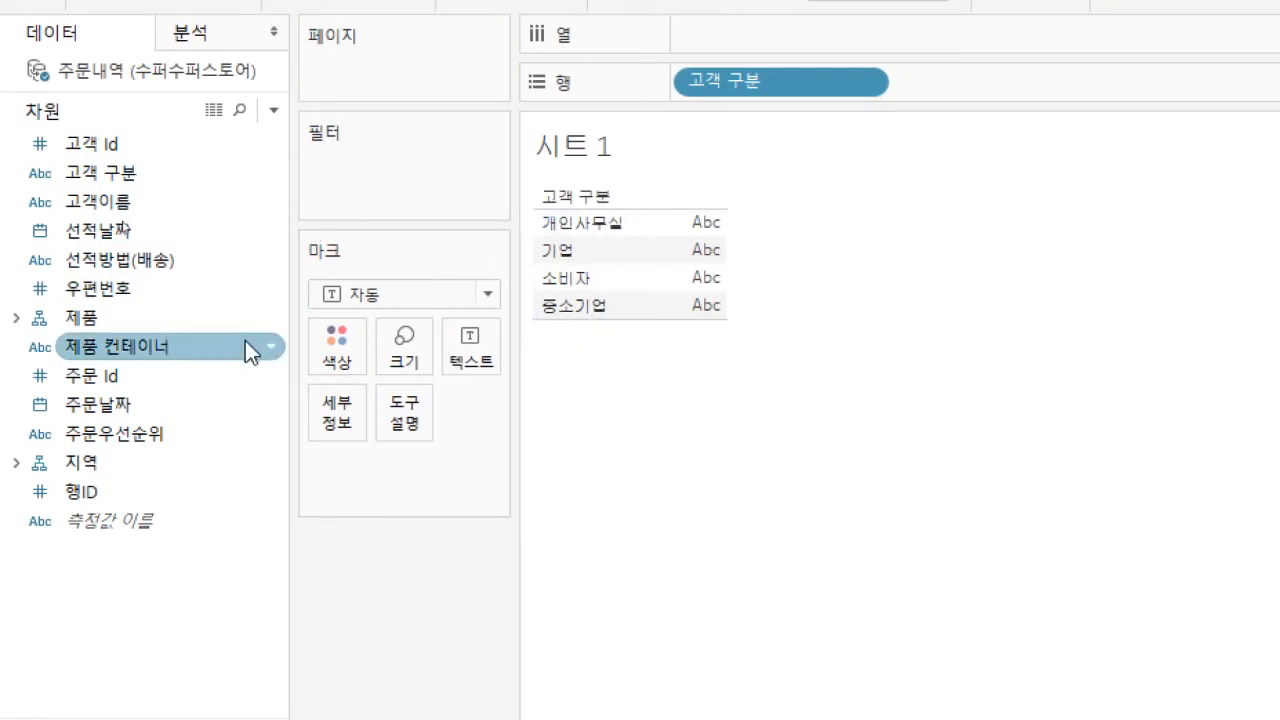
drag(129, 202, 1004, 93)
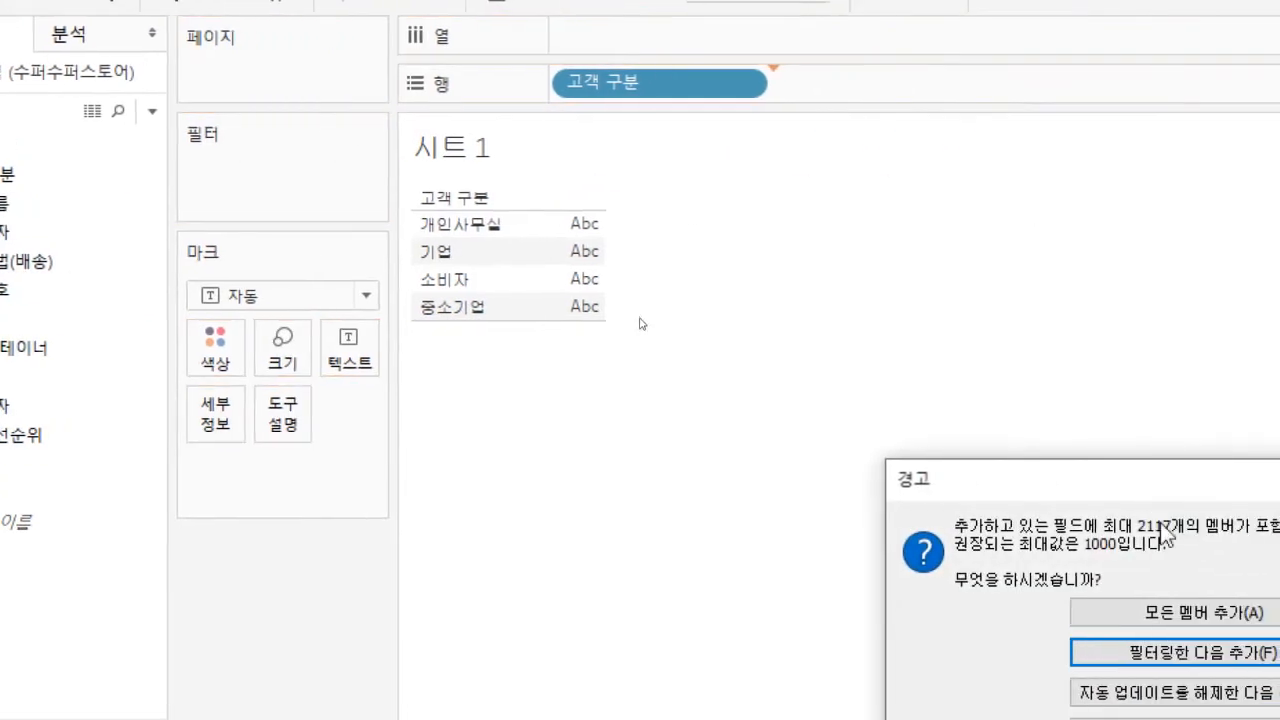
click(1157, 611)
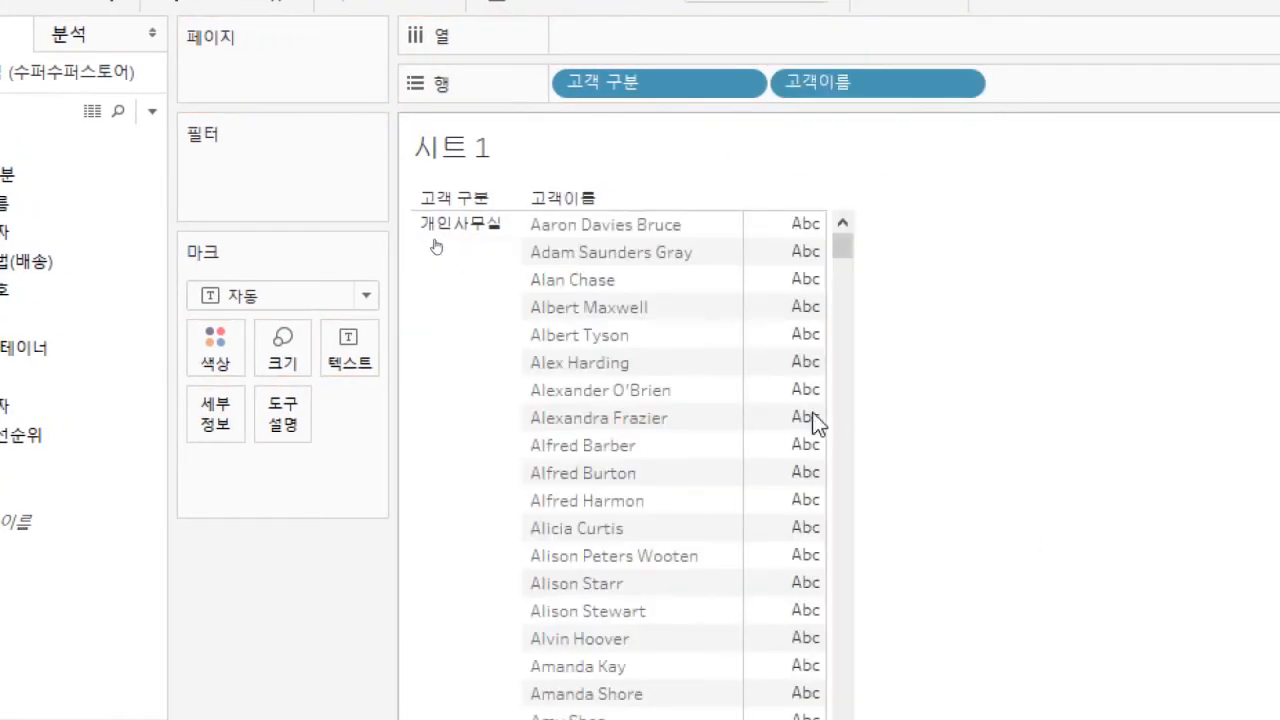
scroll(543, 481, down, 15)
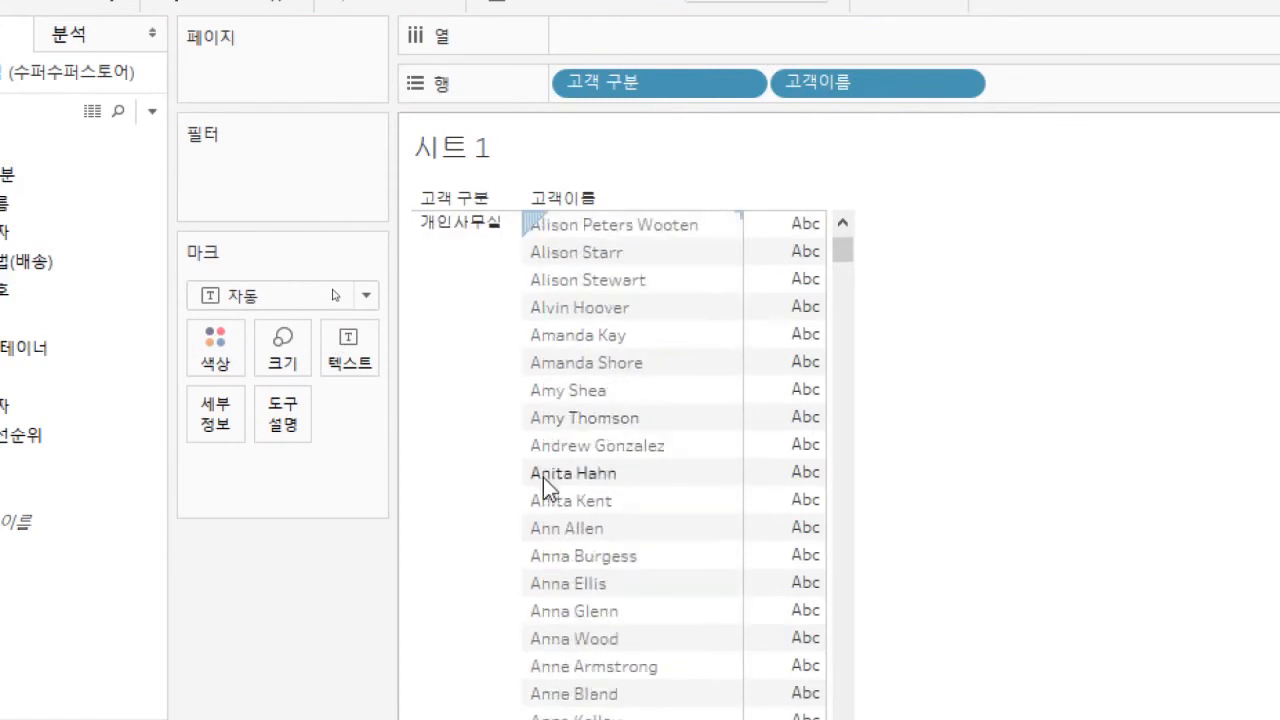
scroll(543, 462, down, 20)
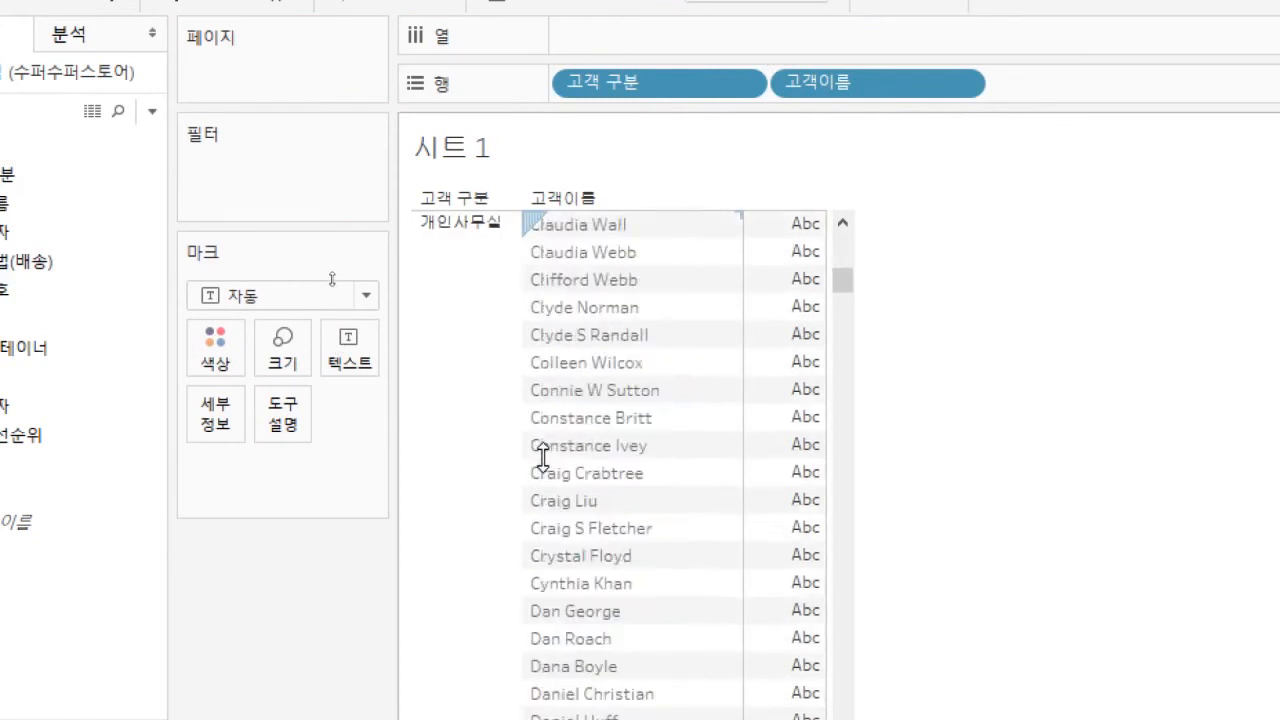
drag(847, 300, 855, 575)
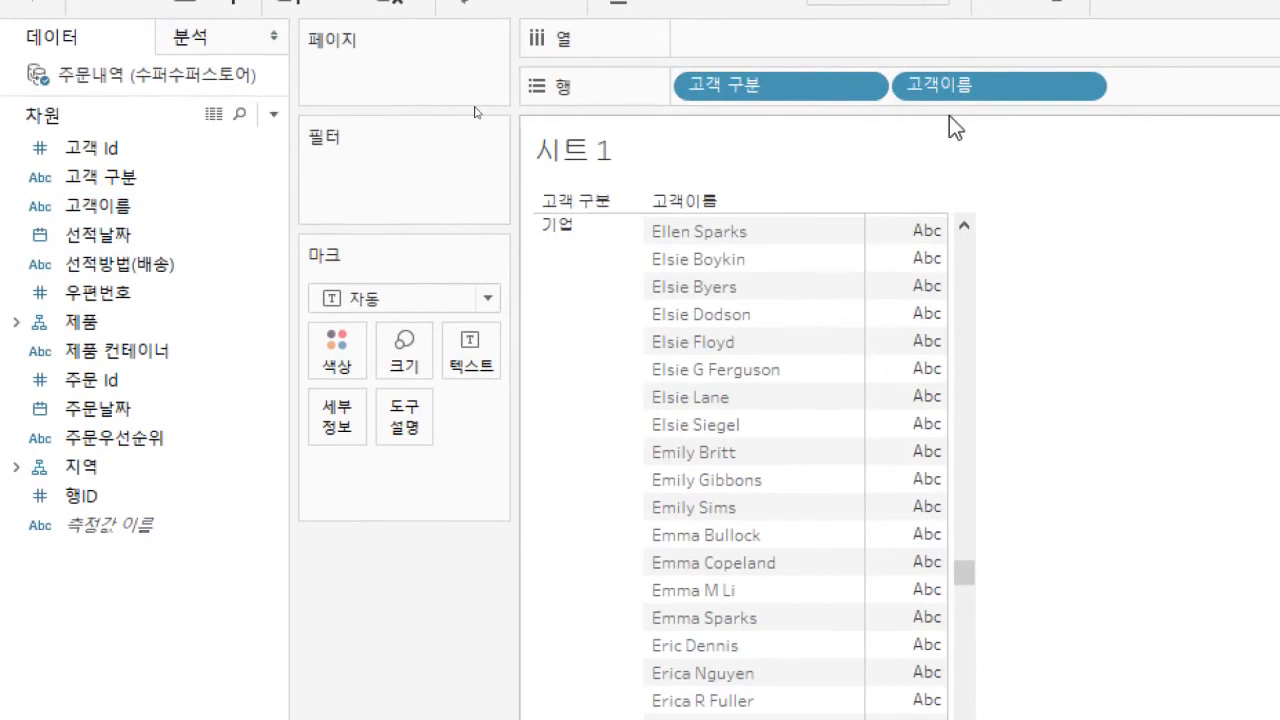
Point out the 고객 Id dimension and remove 고객이름 and 고객 구분 from rows
drag(90, 150, 429, 198)
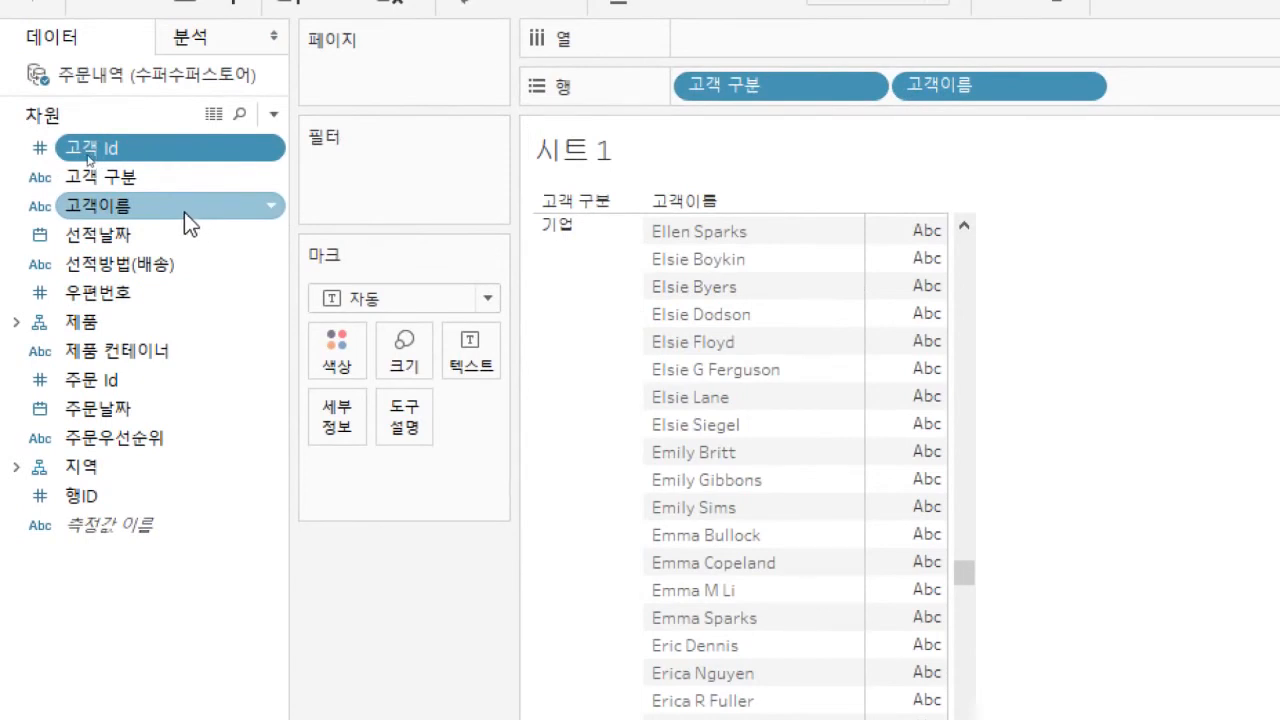
drag(971, 98, 1036, 160)
drag(820, 105, 900, 200)
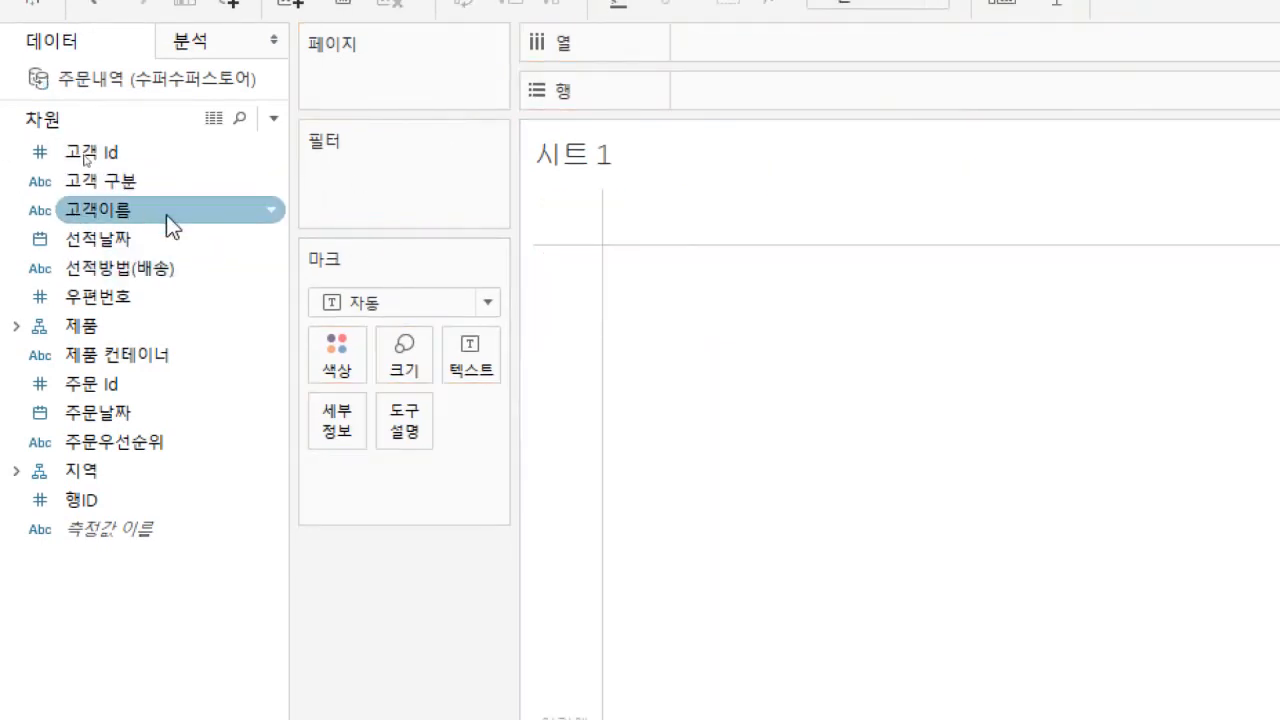
Combine 고객이름 with 고객 구분 into a new hierarchy named 고객, and collapse it
drag(126, 217, 140, 186)
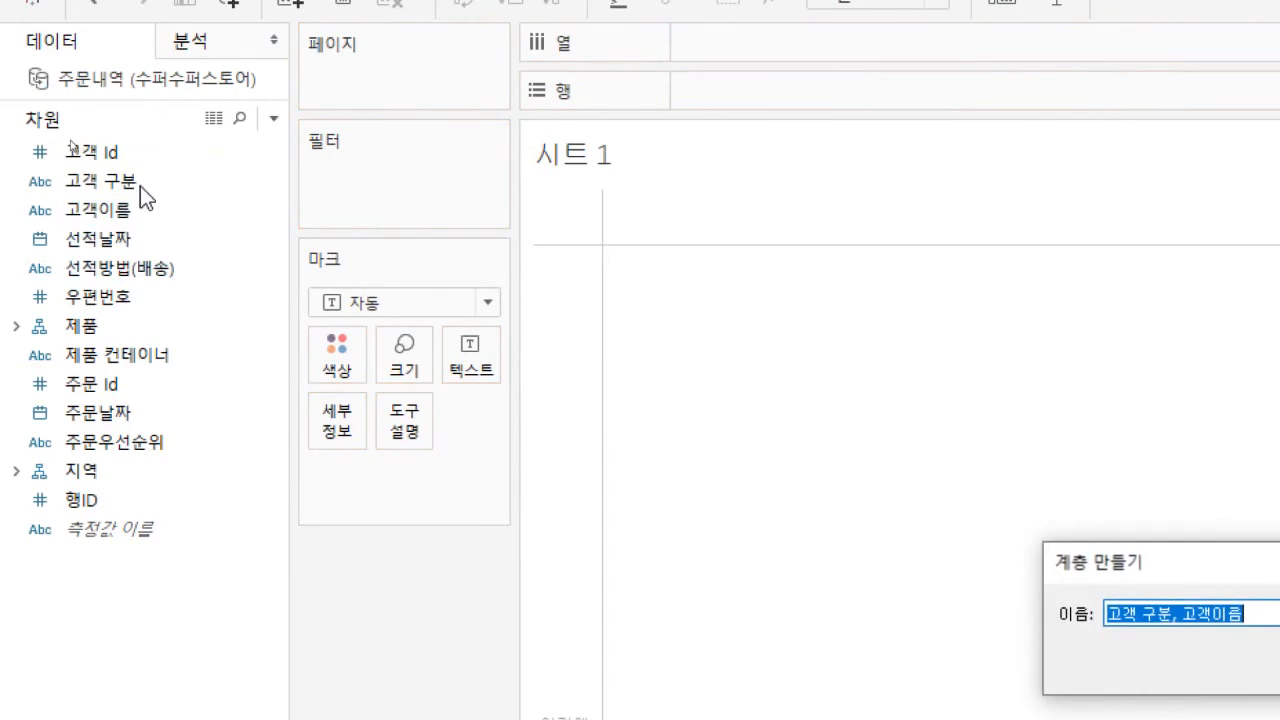
drag(1076, 570, 269, 221)
text(고객)
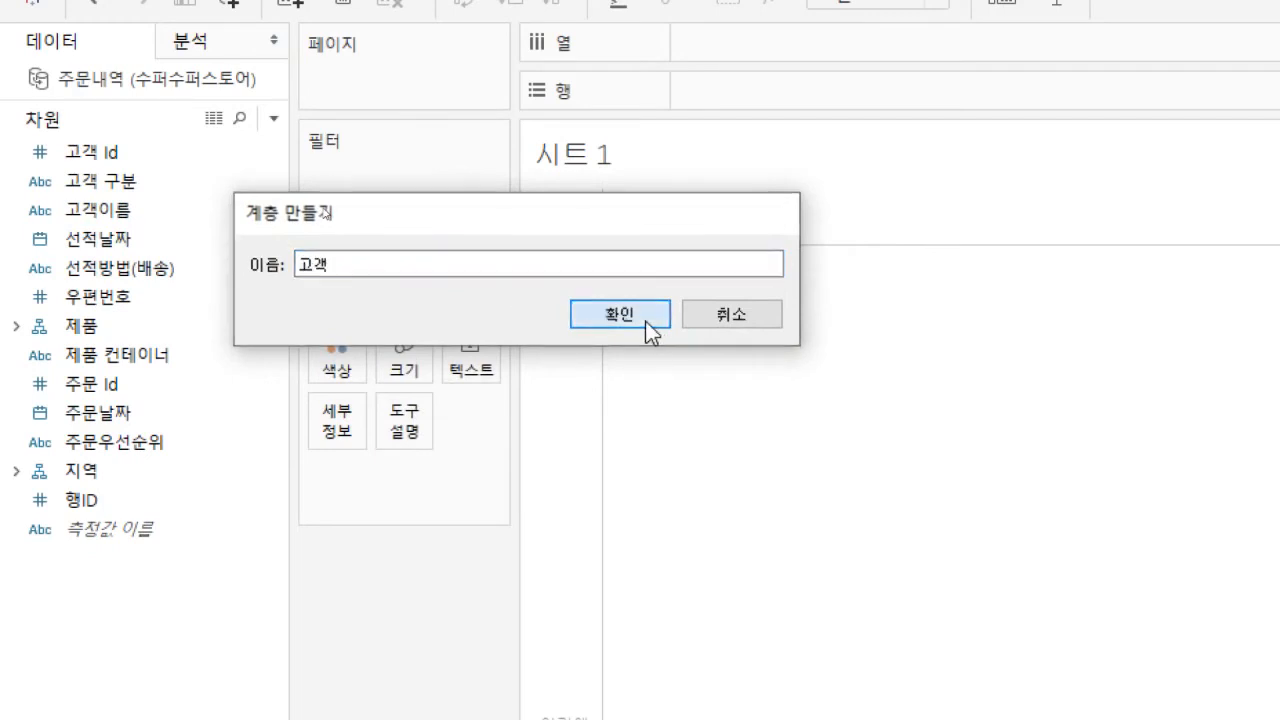
click(648, 326)
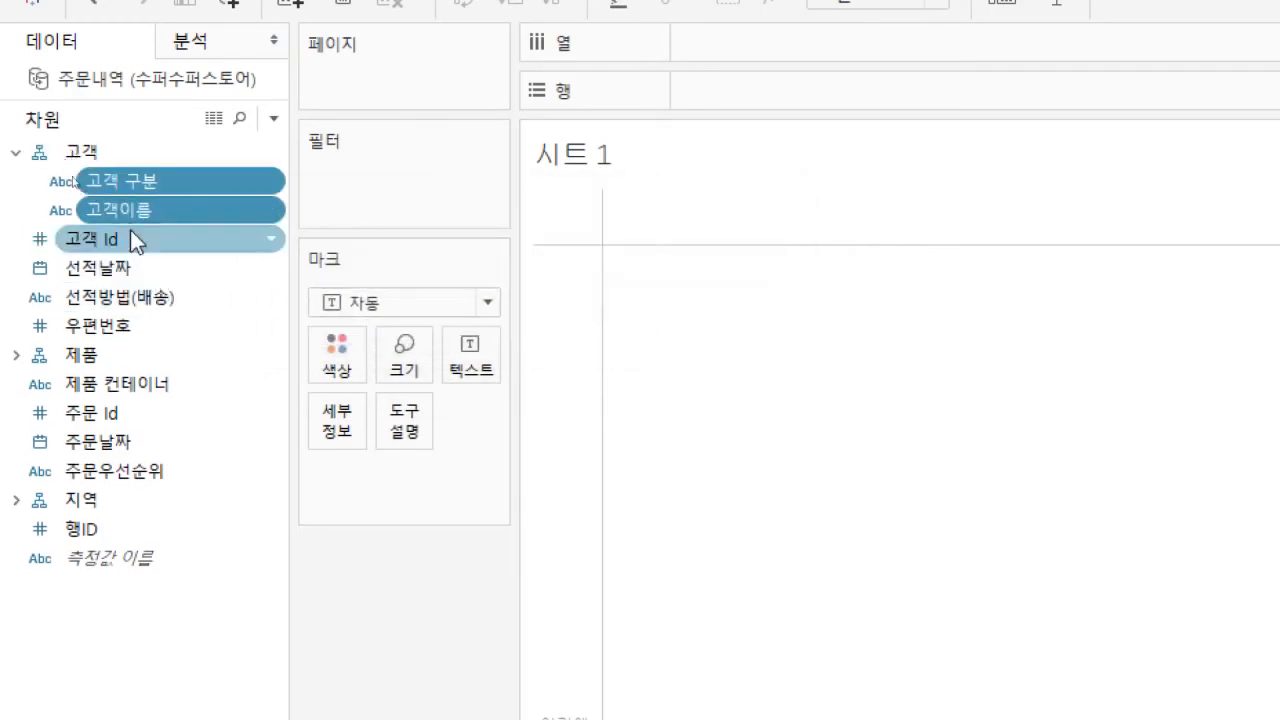
click(15, 153)
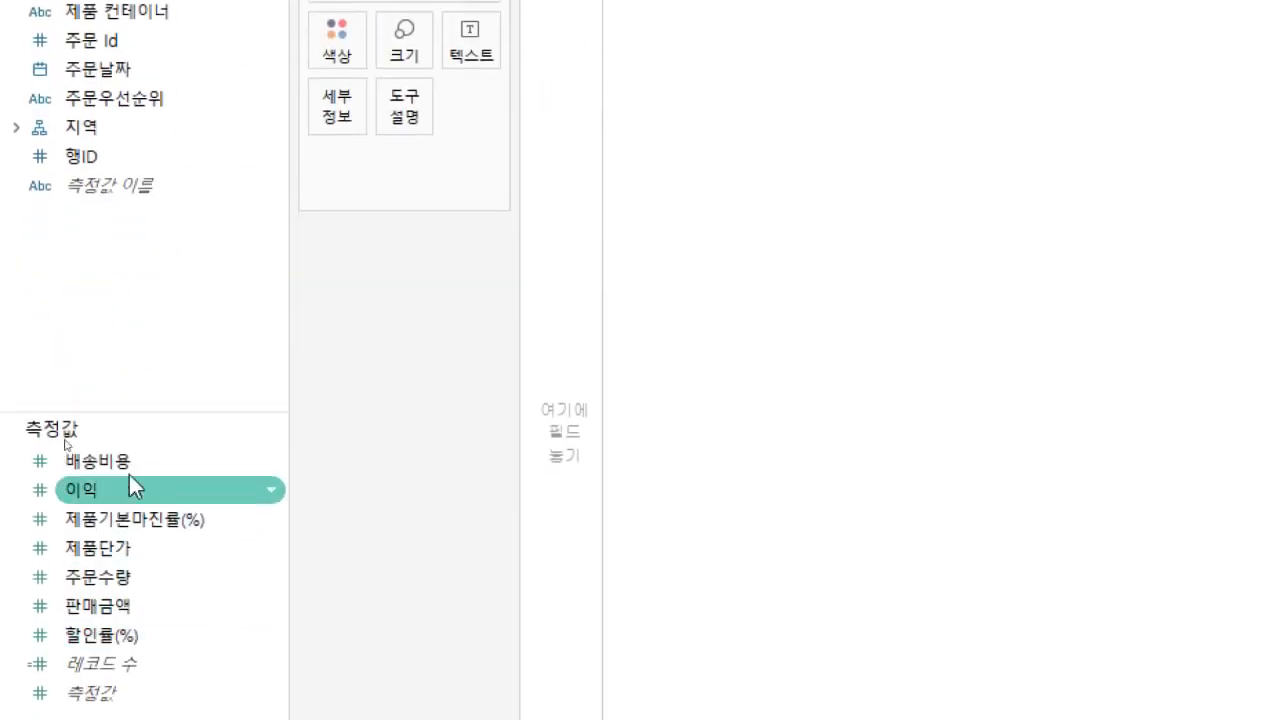
Enlarge the 측정값 list and, in the Tableau Public worksheet, place 제품범주 from the 제품 hierarchy on rows
drag(129, 411, 137, 249)
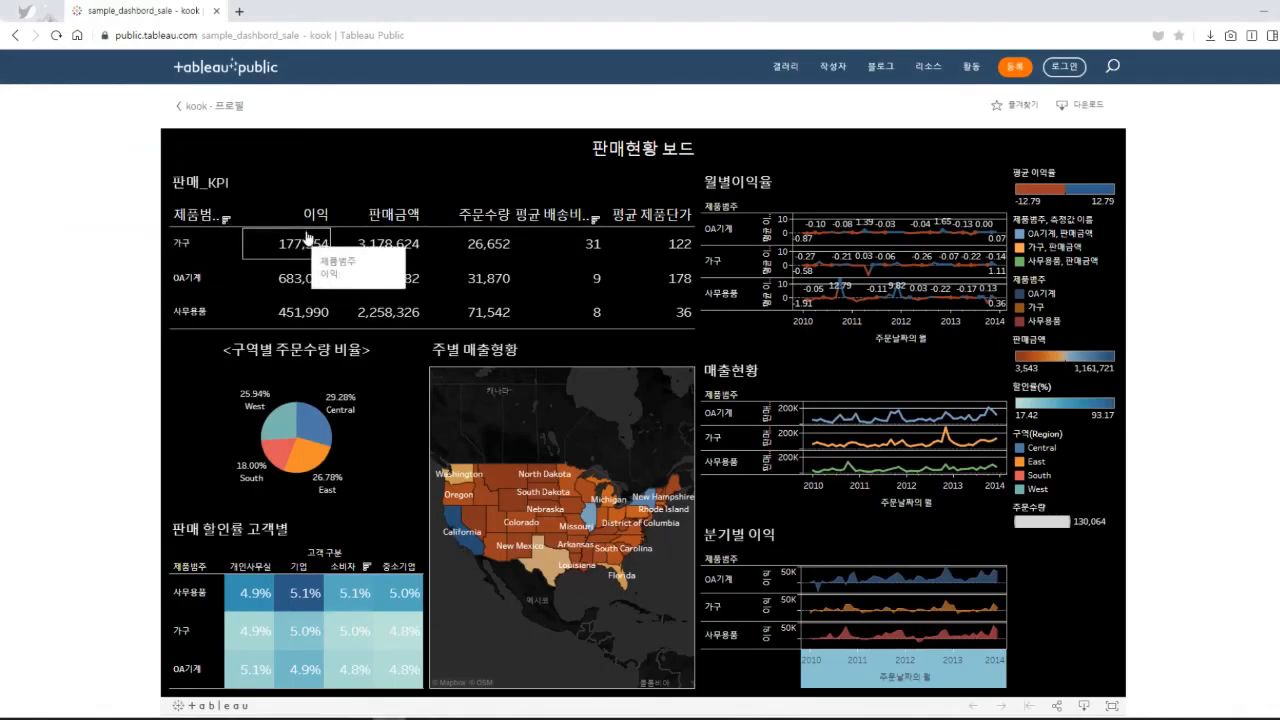
key(F5)
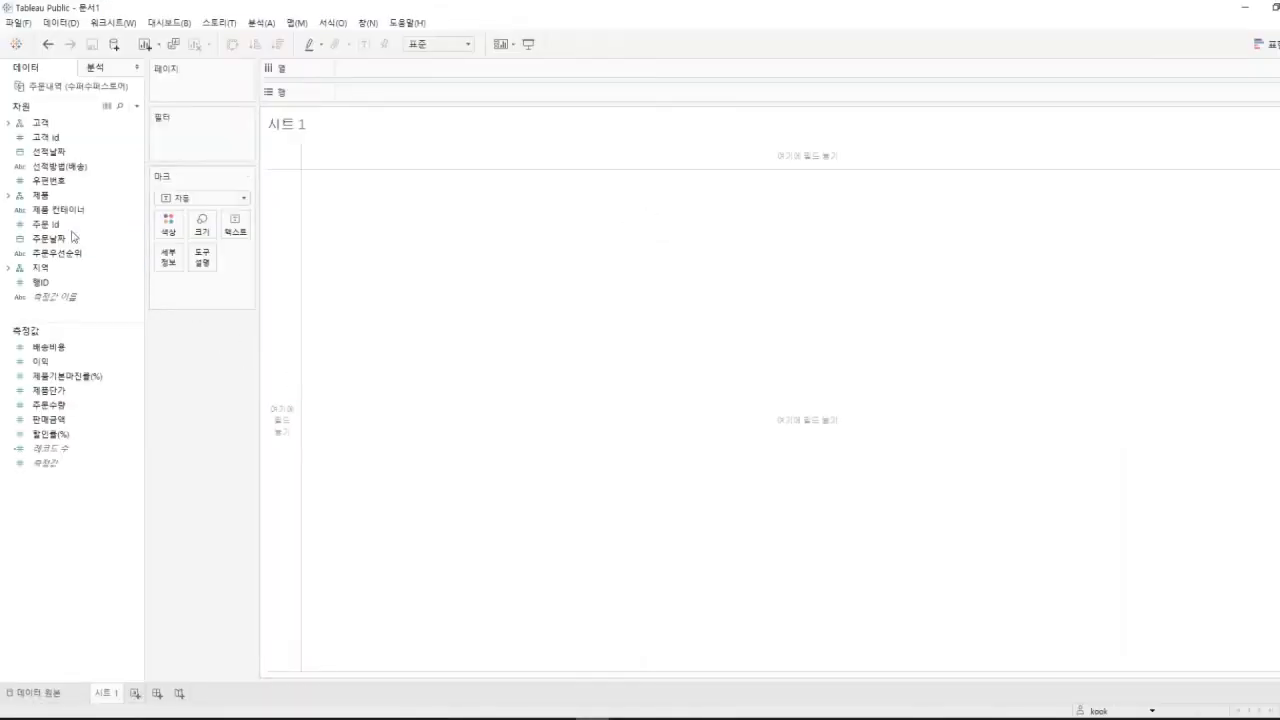
click(12, 199)
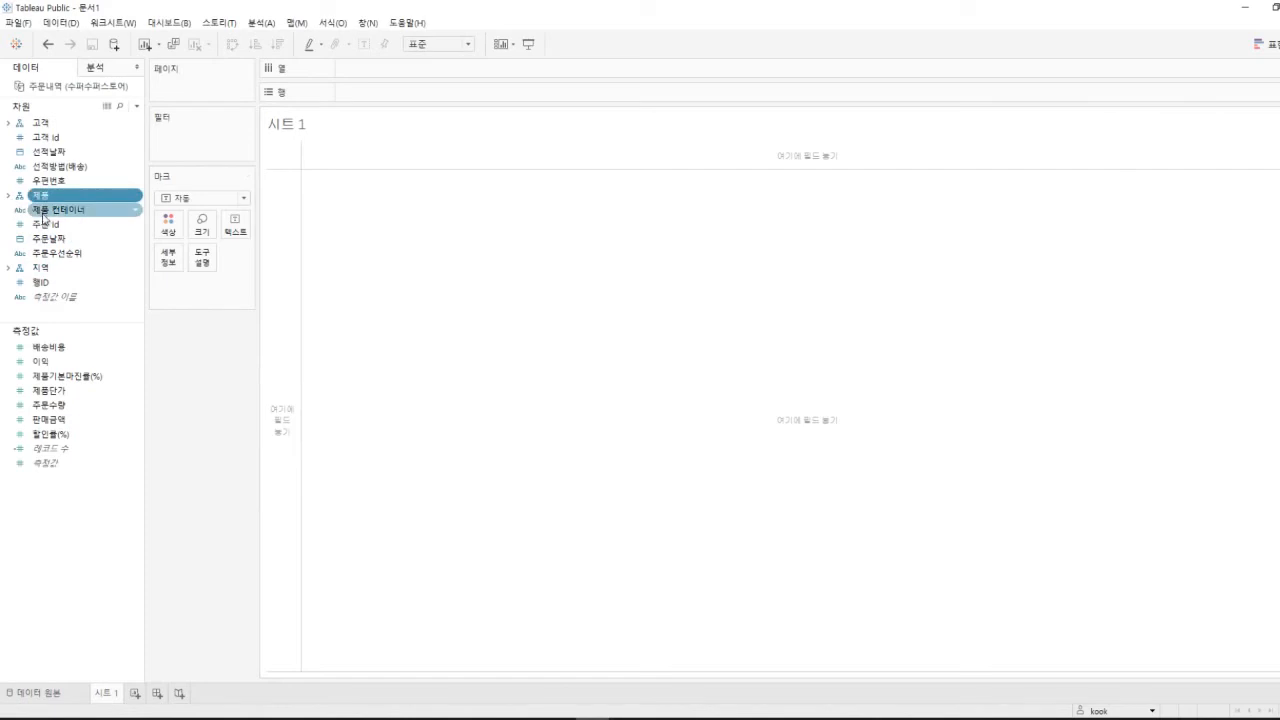
click(8, 196)
drag(58, 210, 279, 228)
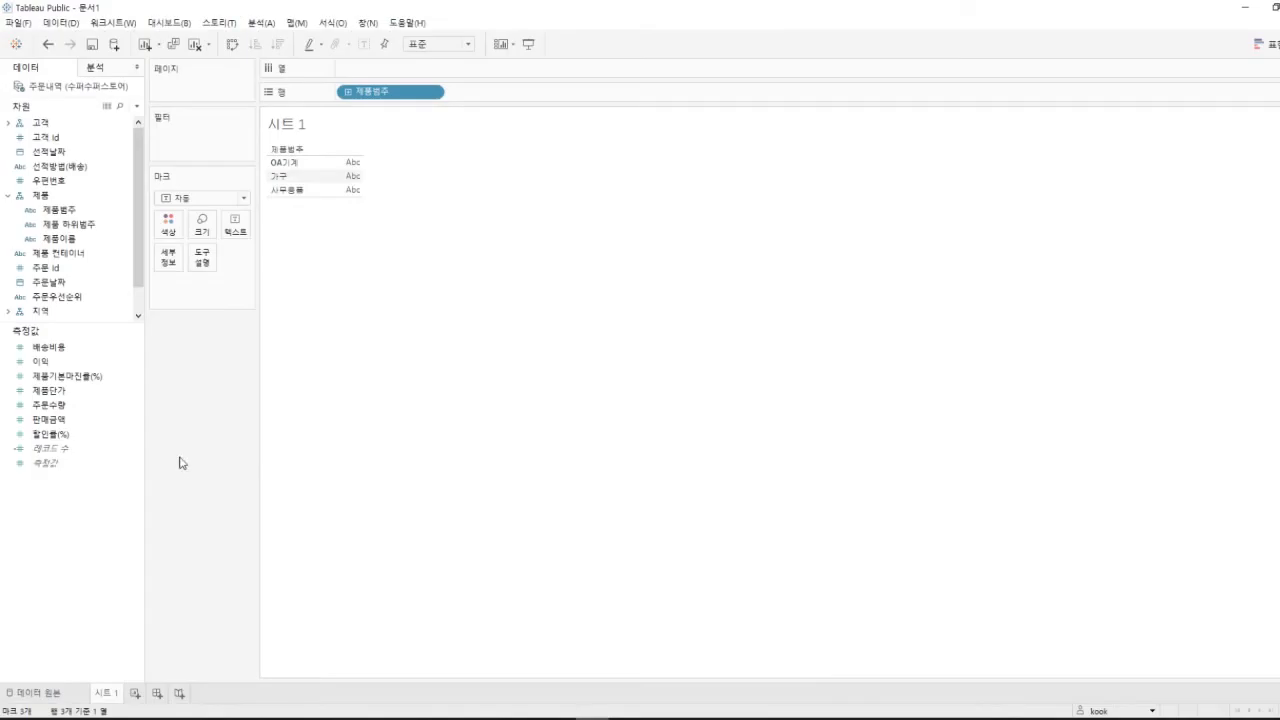
Add the measures 이익, 판매금액, 주문수량, 배송비용 and 제품단가, in that order, to the 제품범주 table
drag(40, 361, 350, 178)
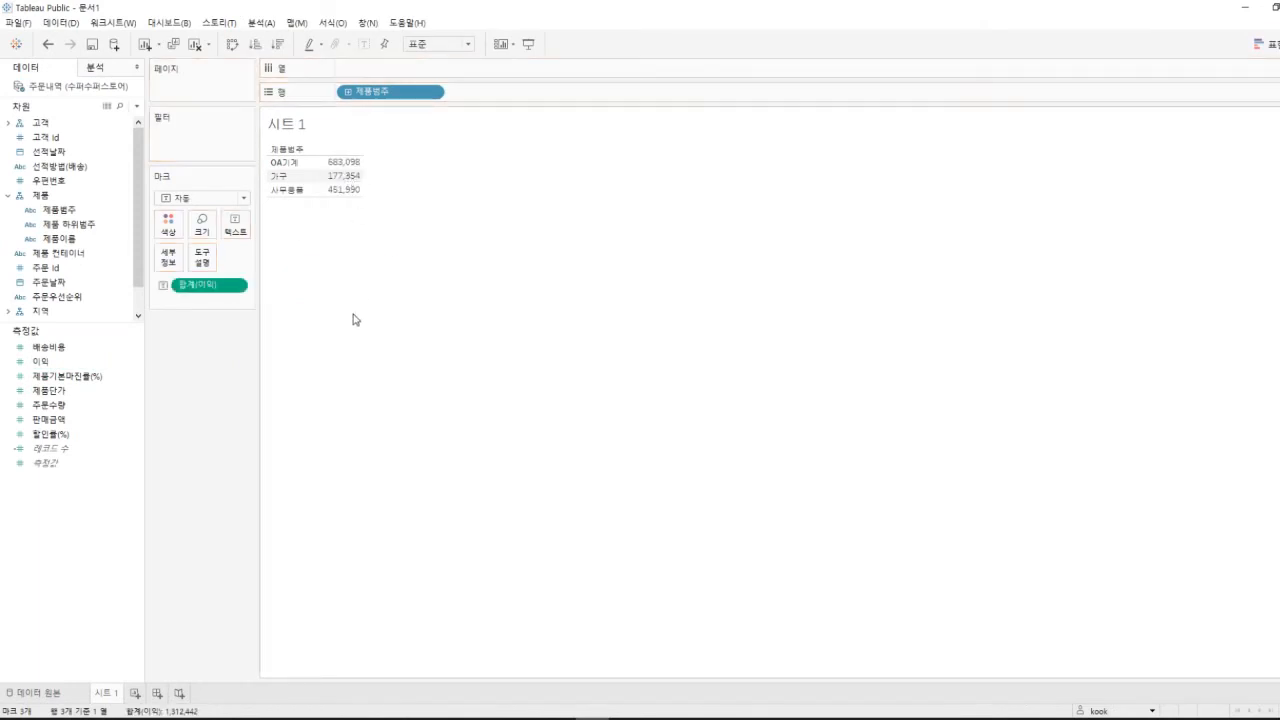
drag(48, 419, 361, 184)
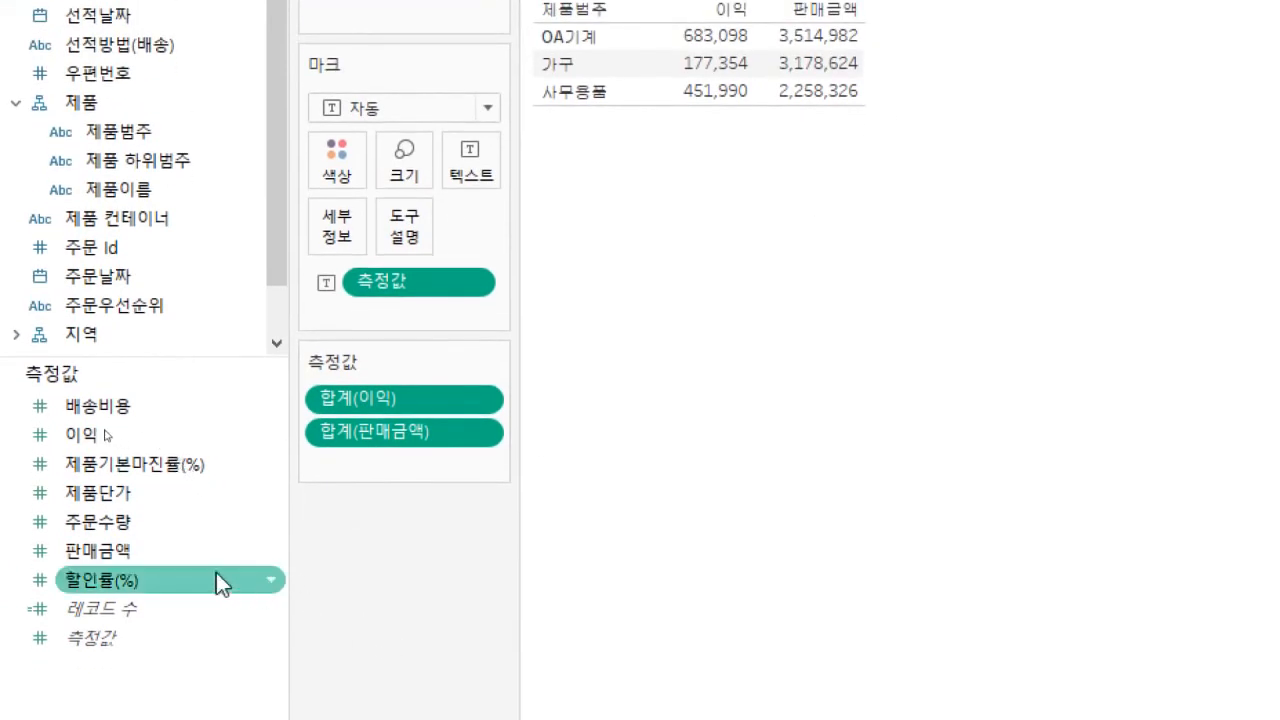
drag(247, 522, 364, 472)
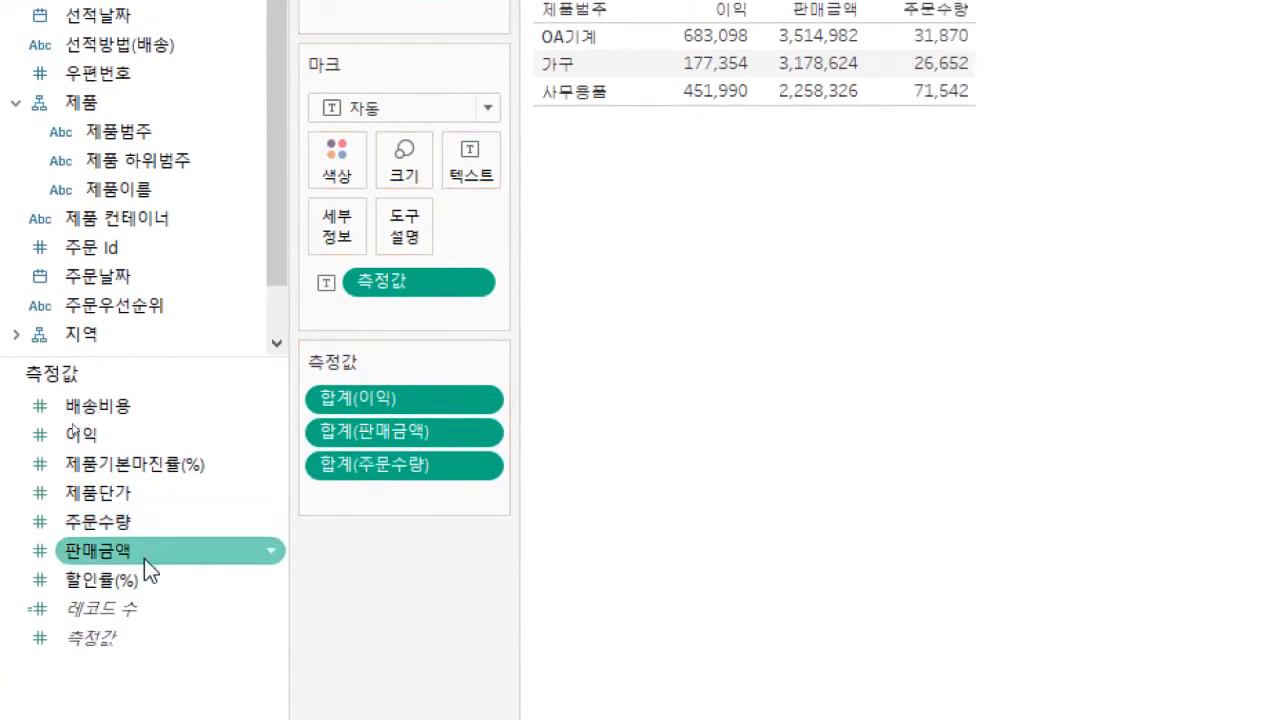
click(108, 442)
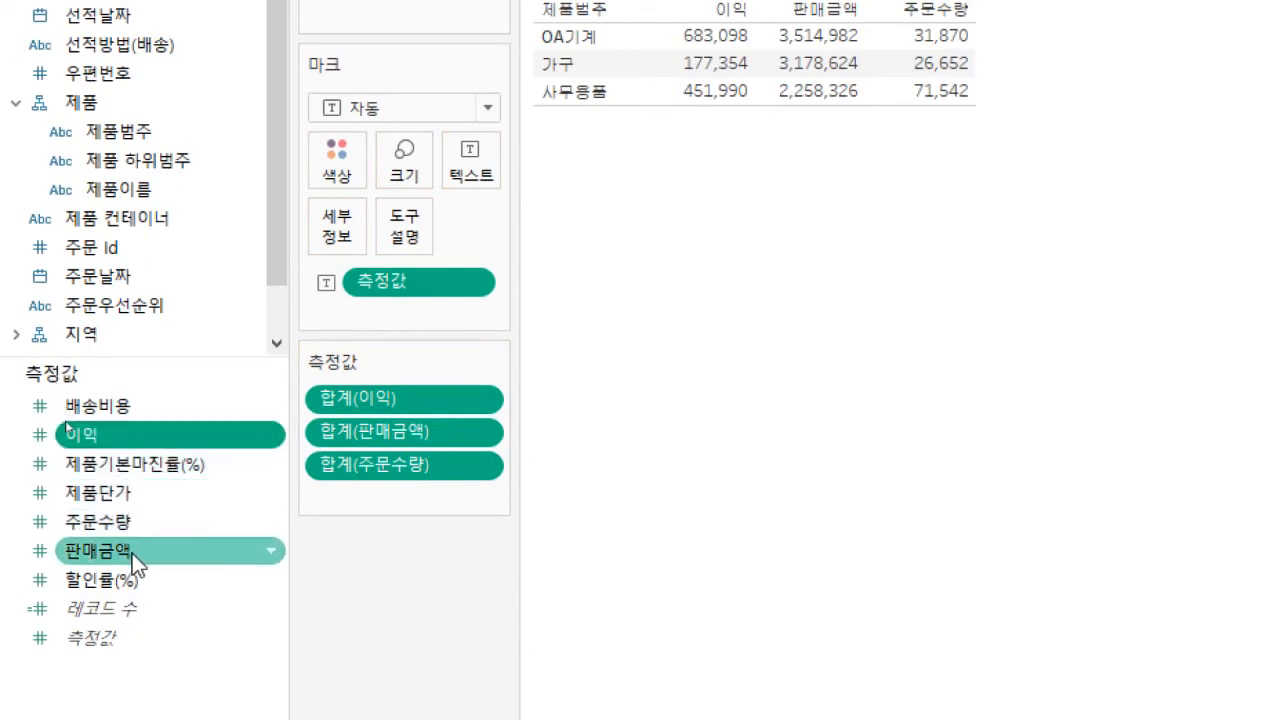
mouse_move(108, 493)
mouse_down()
mouse_move(198, 493)
mouse_move(107, 488)
mouse_move(125, 497)
mouse_up()
drag(119, 405, 355, 491)
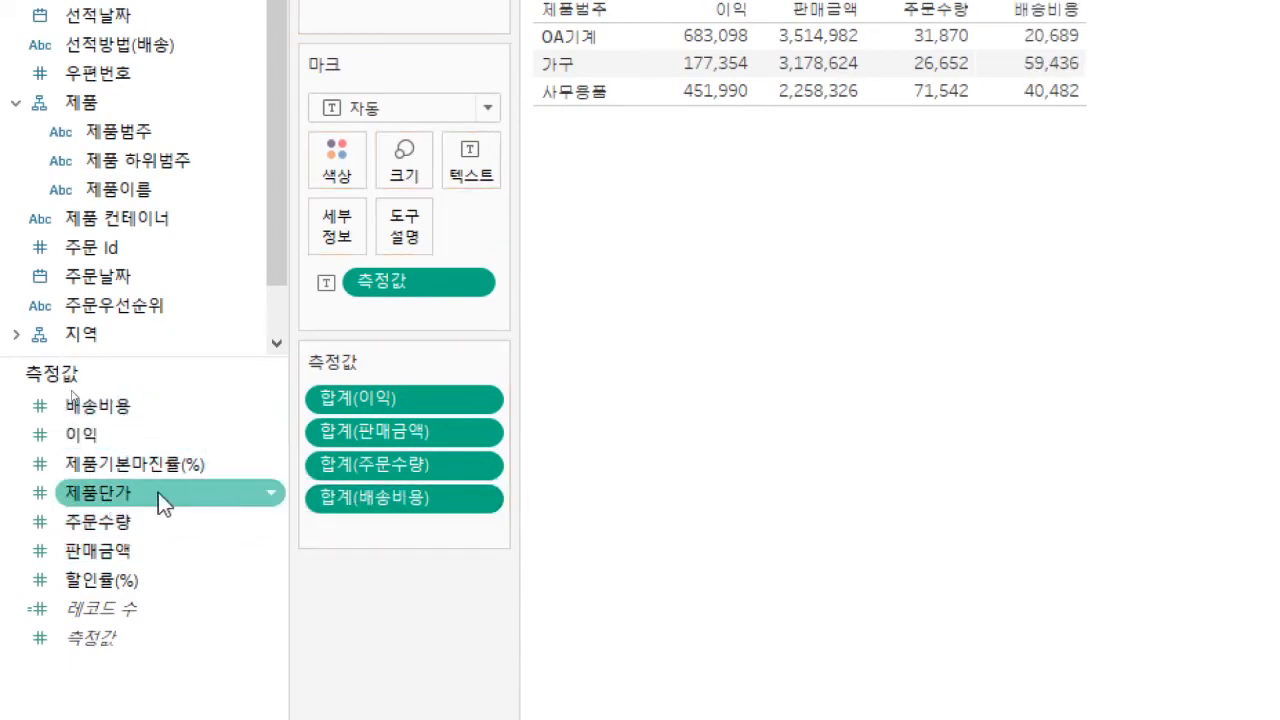
drag(112, 494, 351, 529)
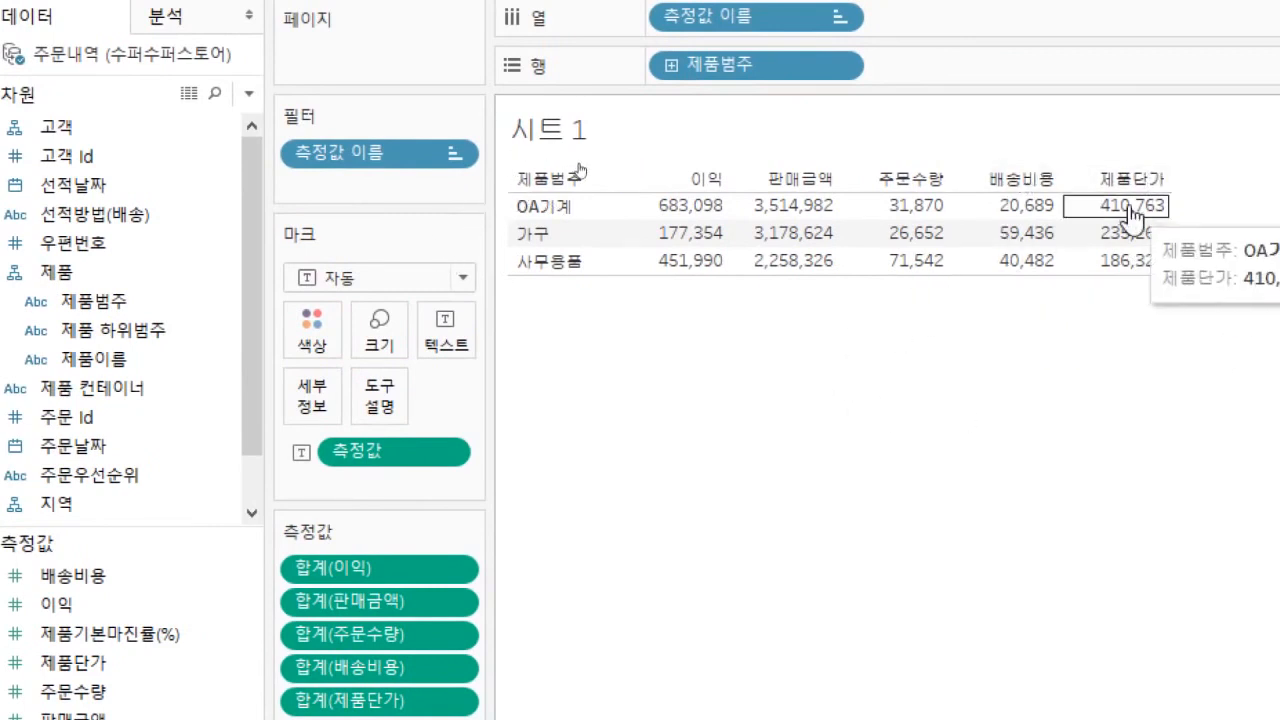
Change the aggregation of 배송비용 in the 측정값 card from a sum to 평균
mouse_move(1008, 279)
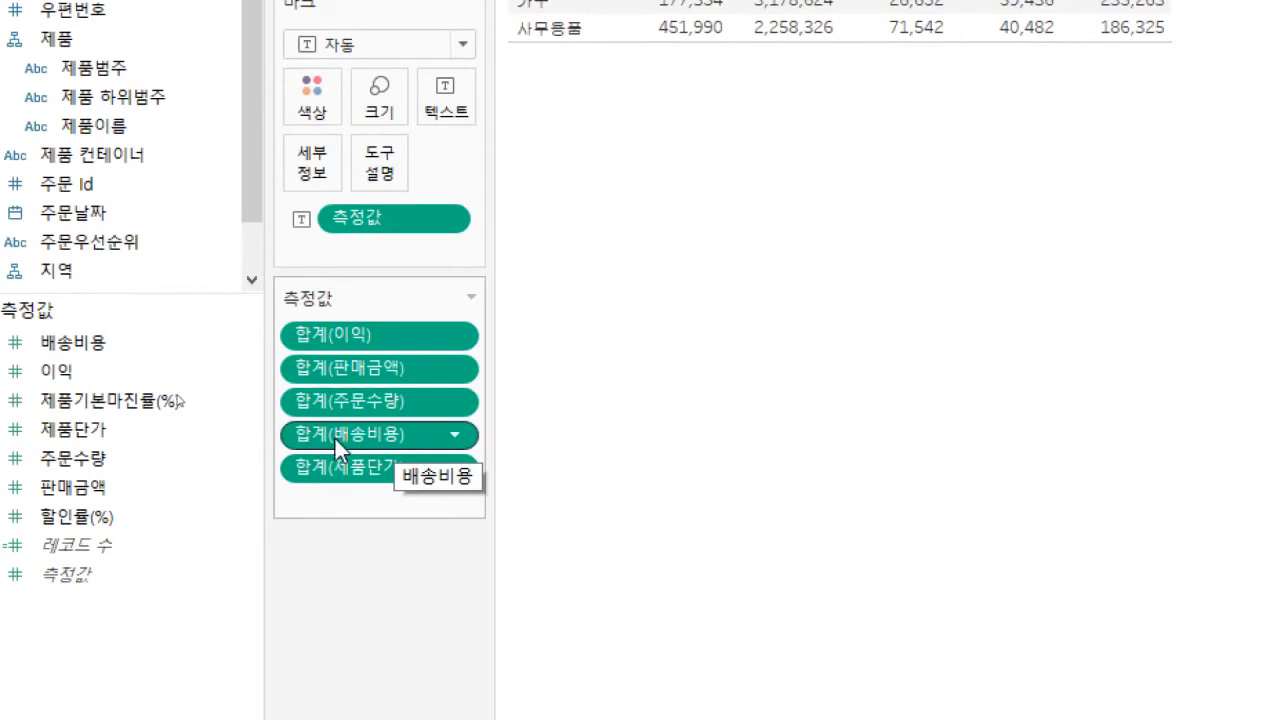
click(455, 436)
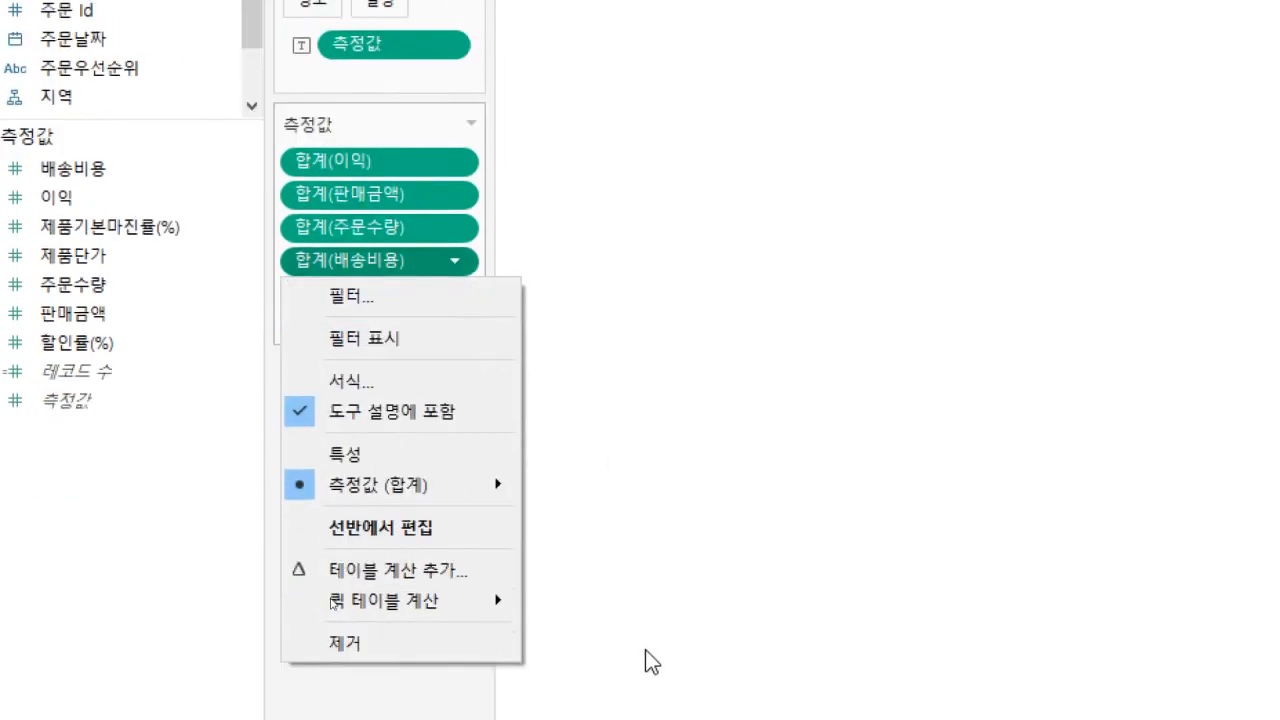
click(634, 603)
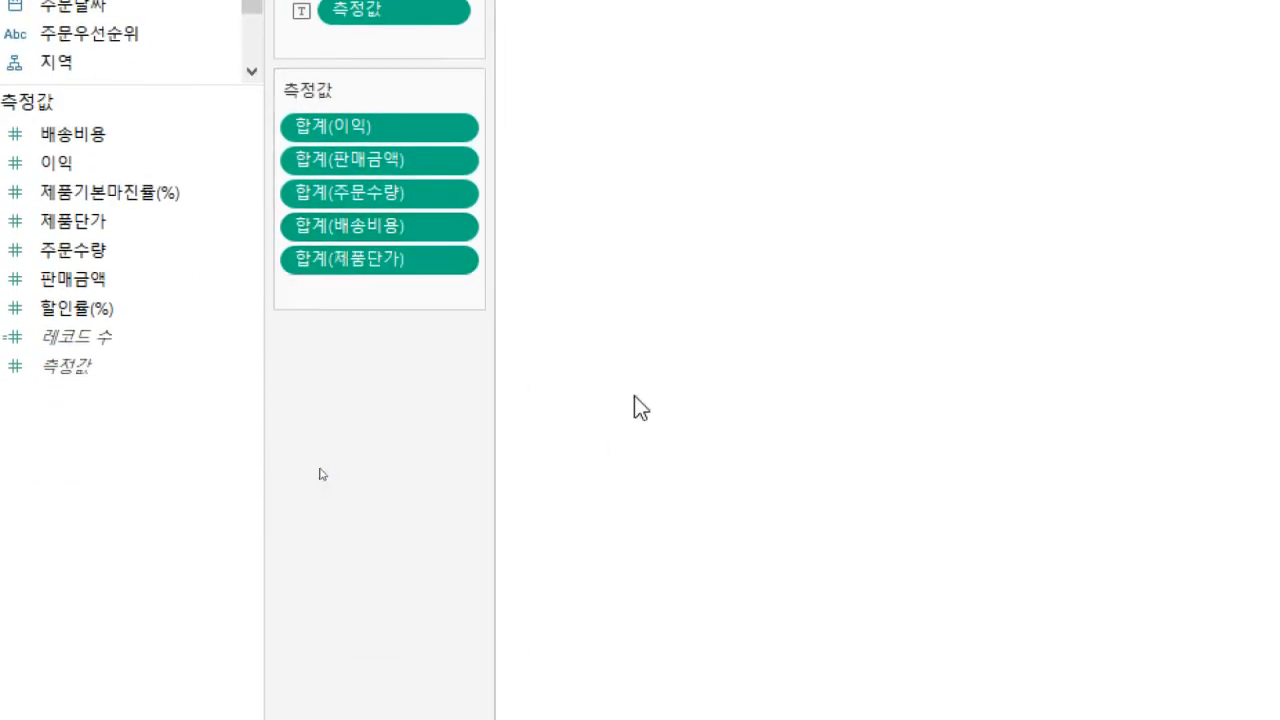
right_click(430, 221)
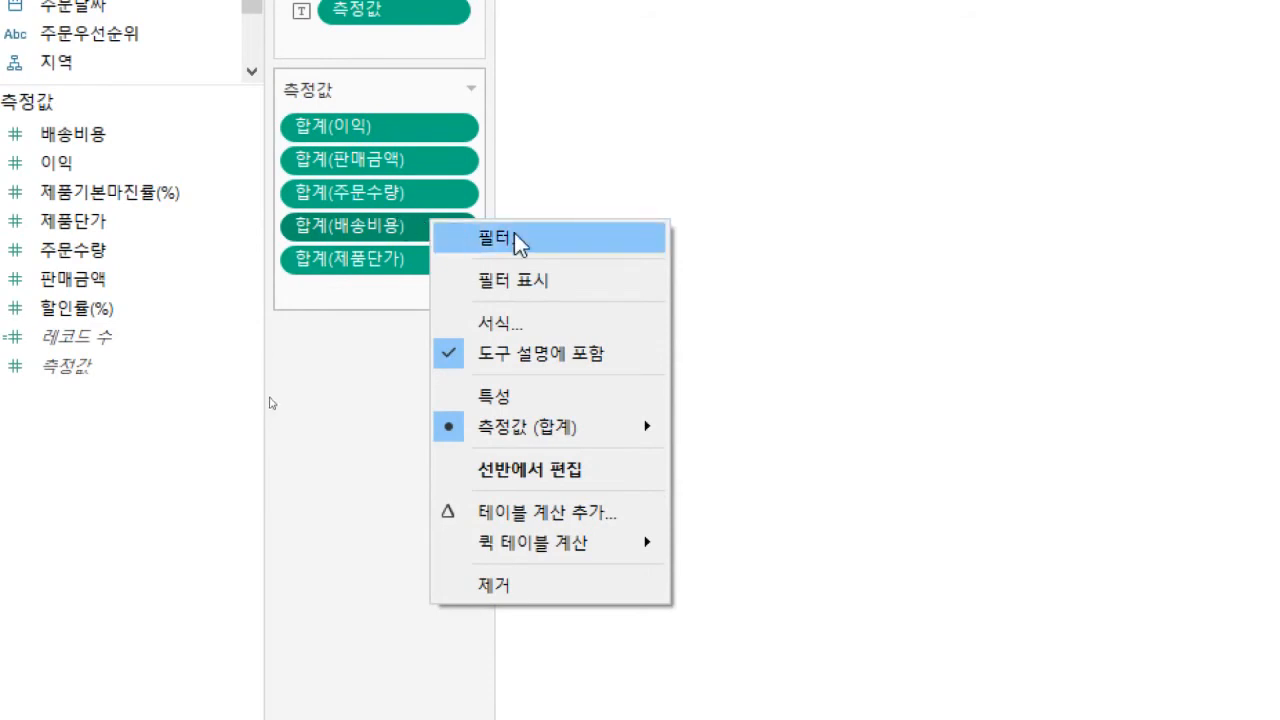
mouse_move(523, 425)
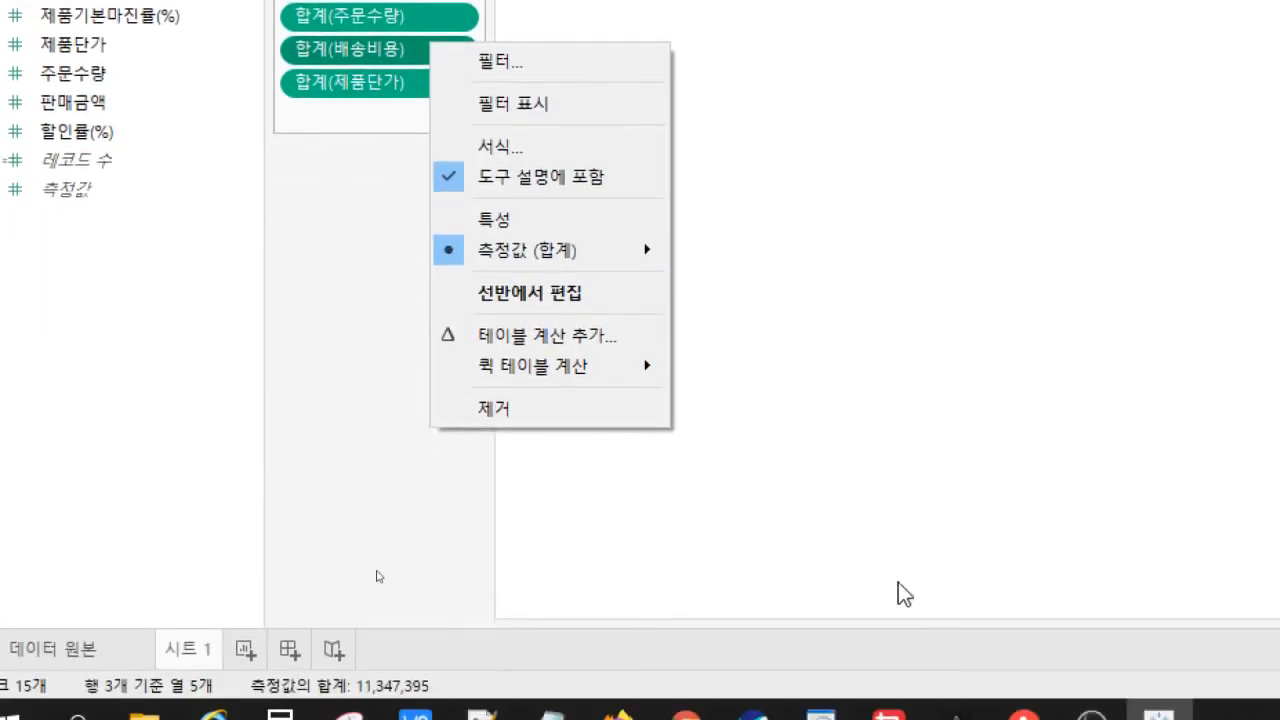
mouse_move(586, 254)
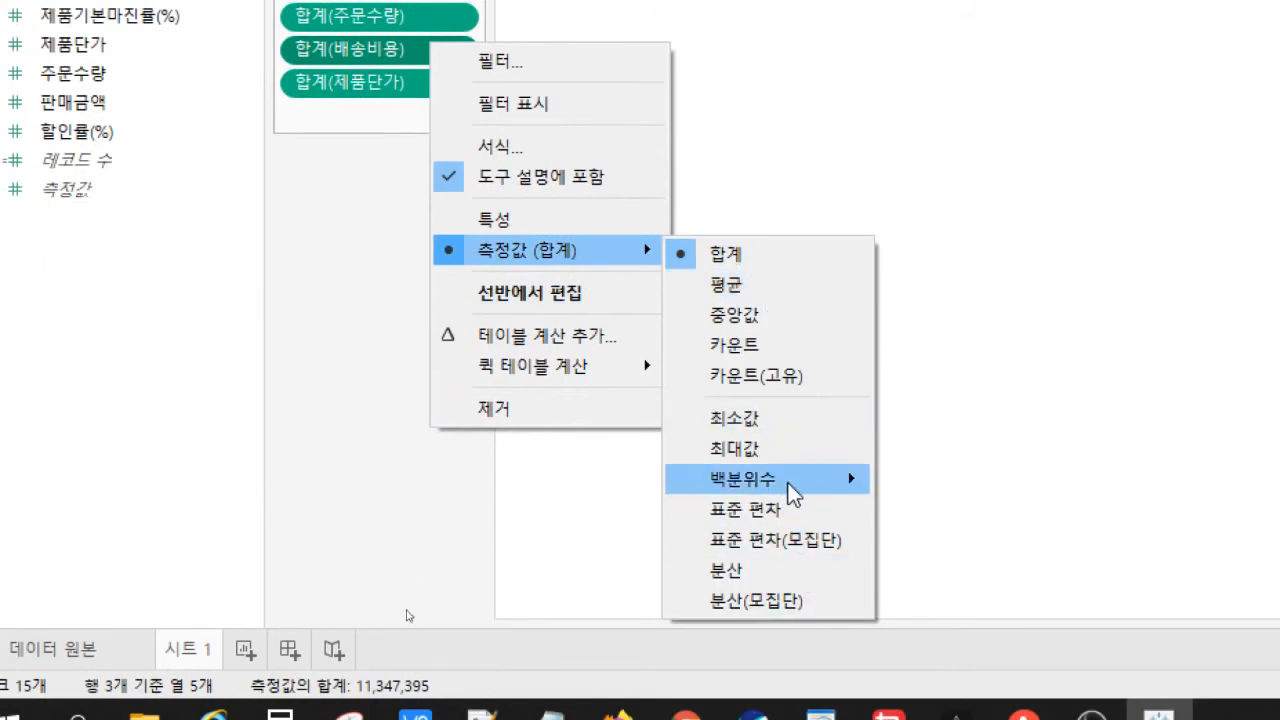
click(745, 287)
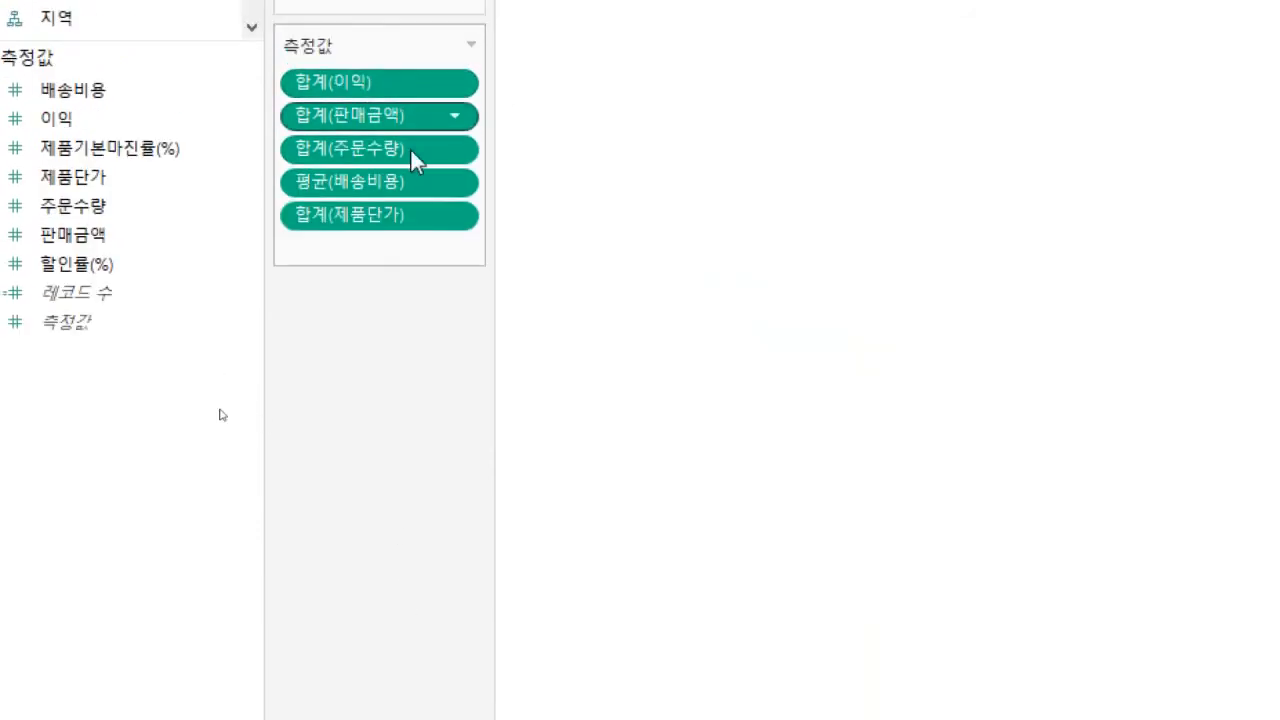
Change the aggregation of 제품단가 in the 측정값 card to 평균
click(455, 216)
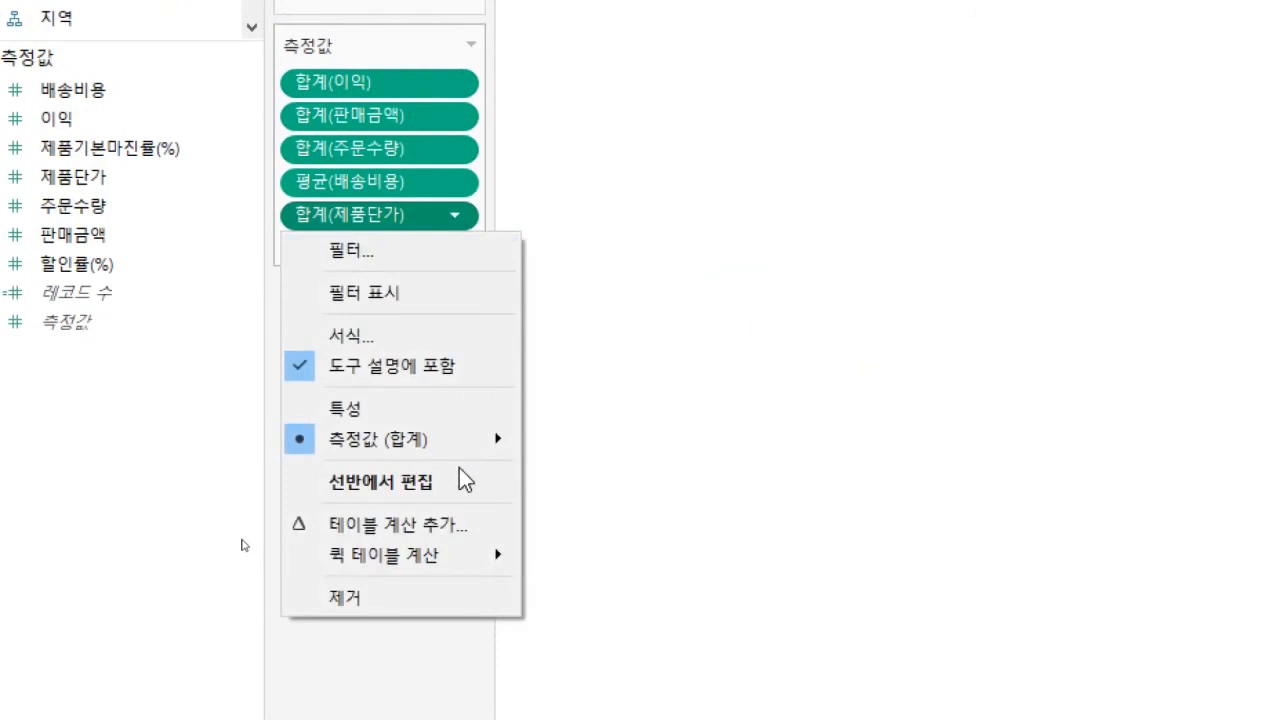
mouse_move(452, 452)
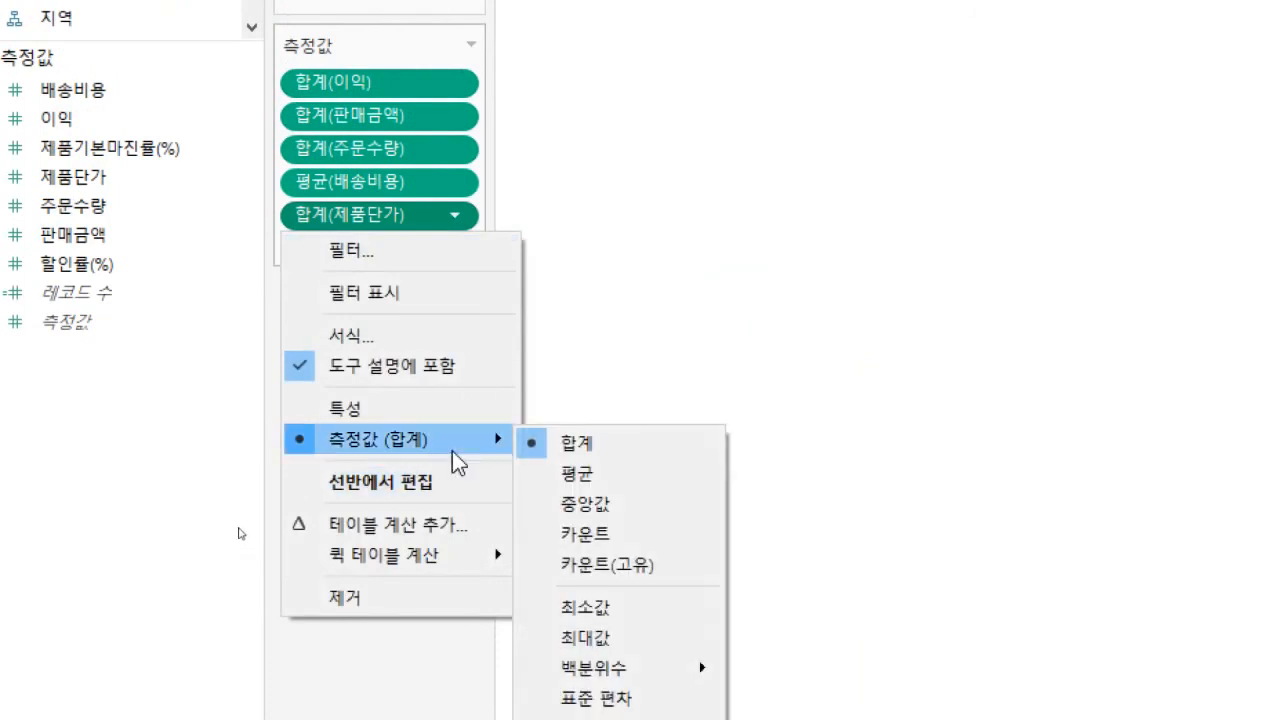
click(616, 480)
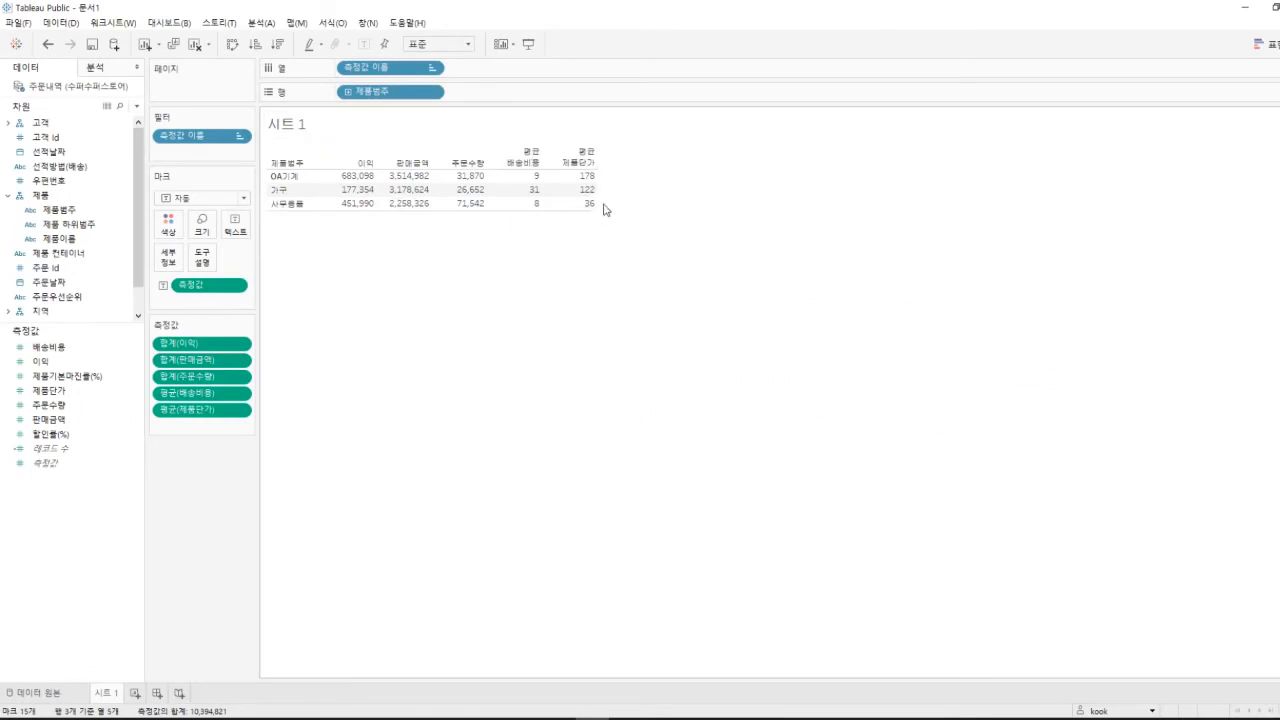
Widen the measure columns of the table and increase the height of its rows
mouse_move(597, 199)
drag(726, 195, 726, 195)
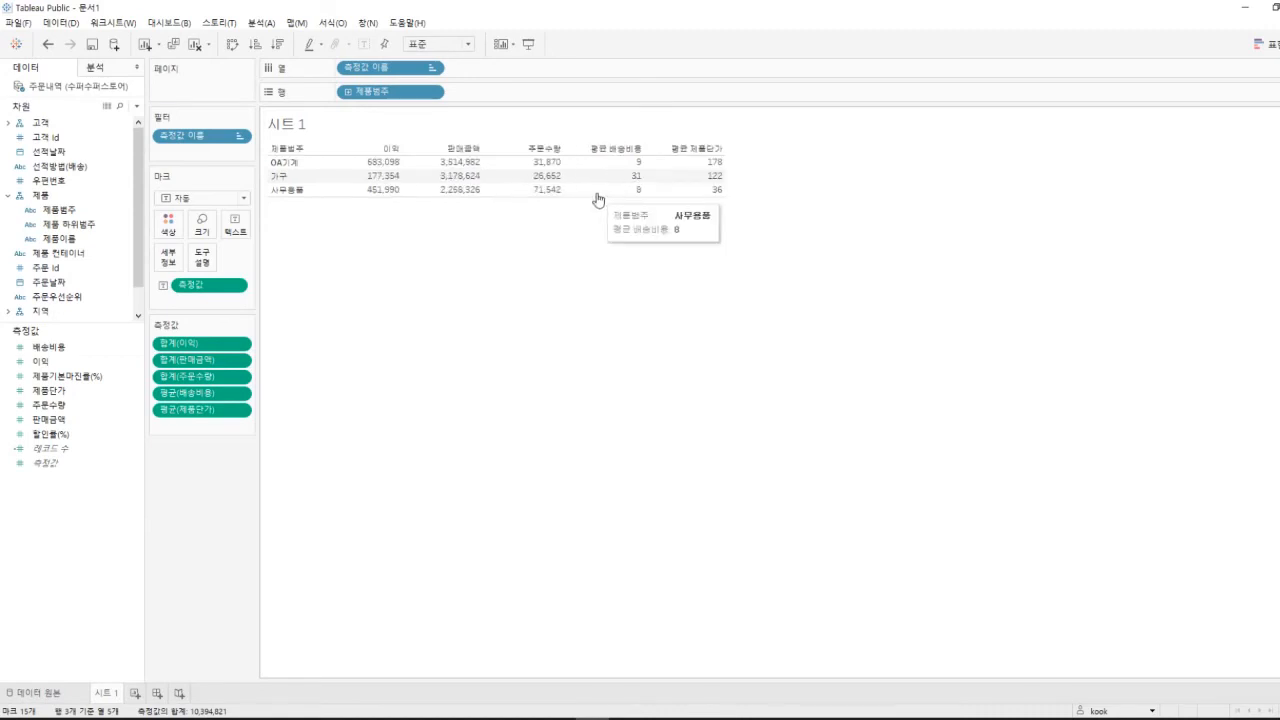
drag(593, 197, 580, 265)
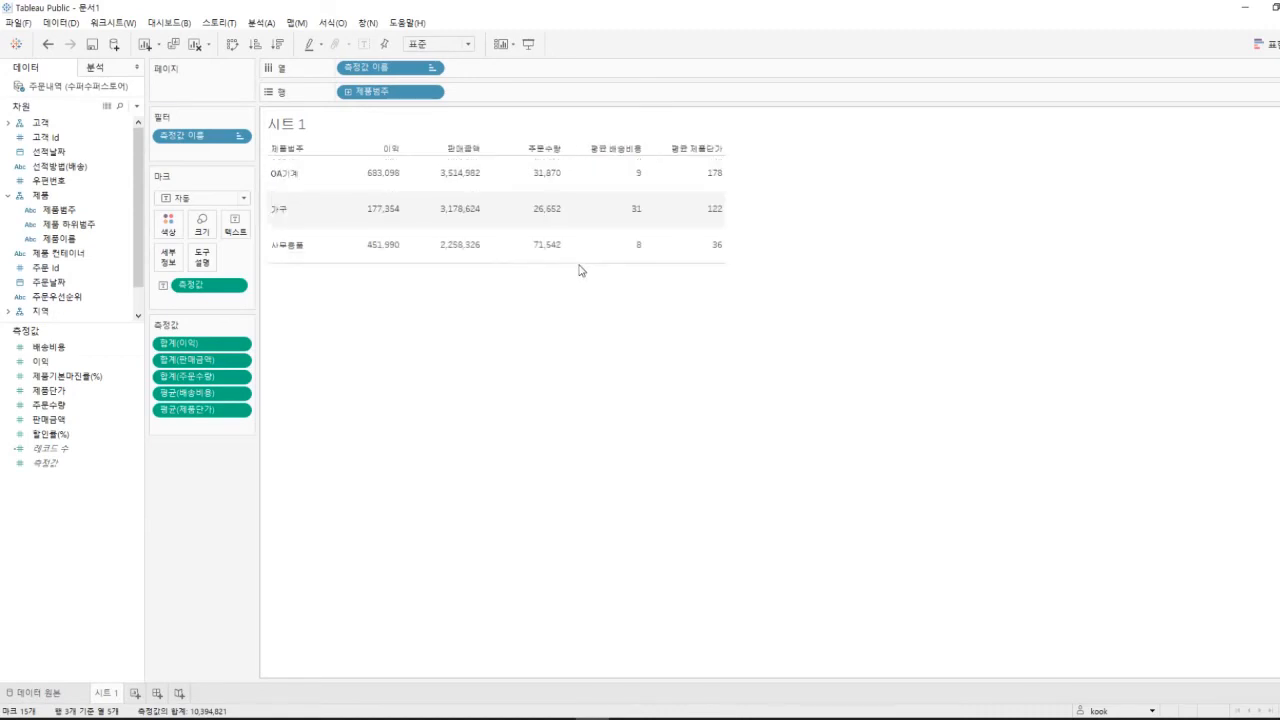
Try the 너비 맞추기 and 높이 맞추기 fits on the table, and return it to 표준
mouse_move(511, 244)
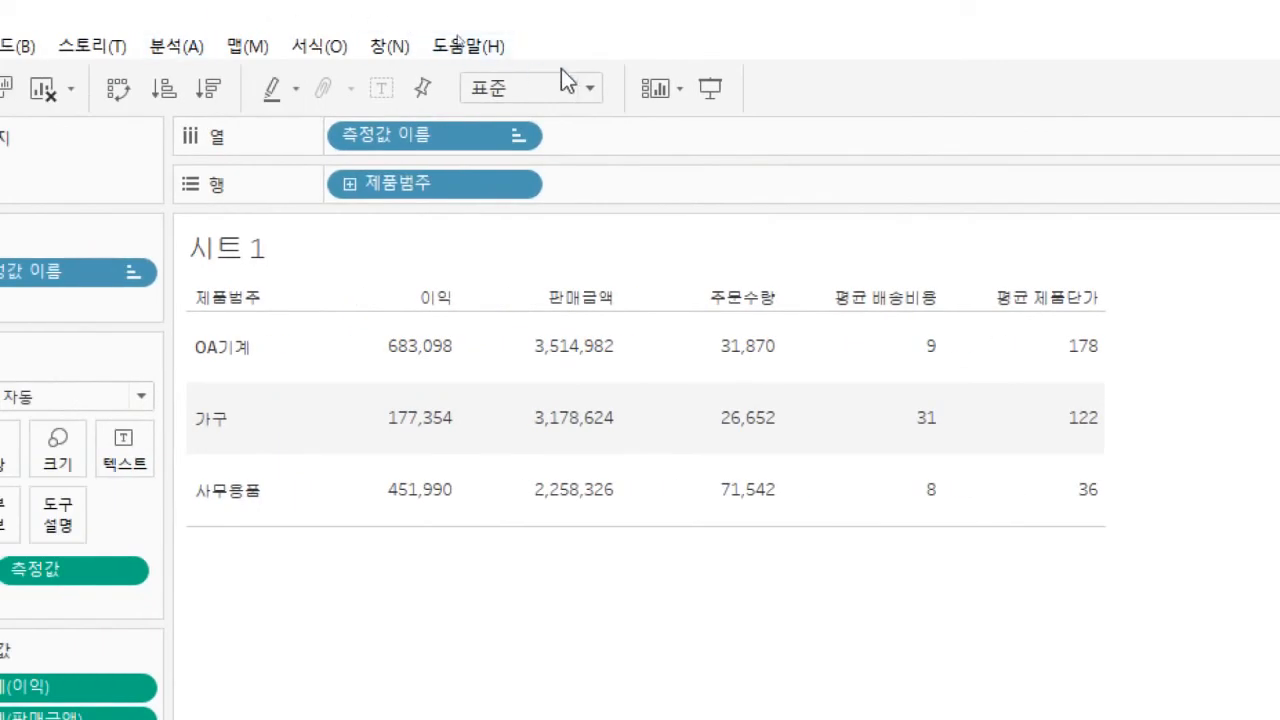
click(592, 91)
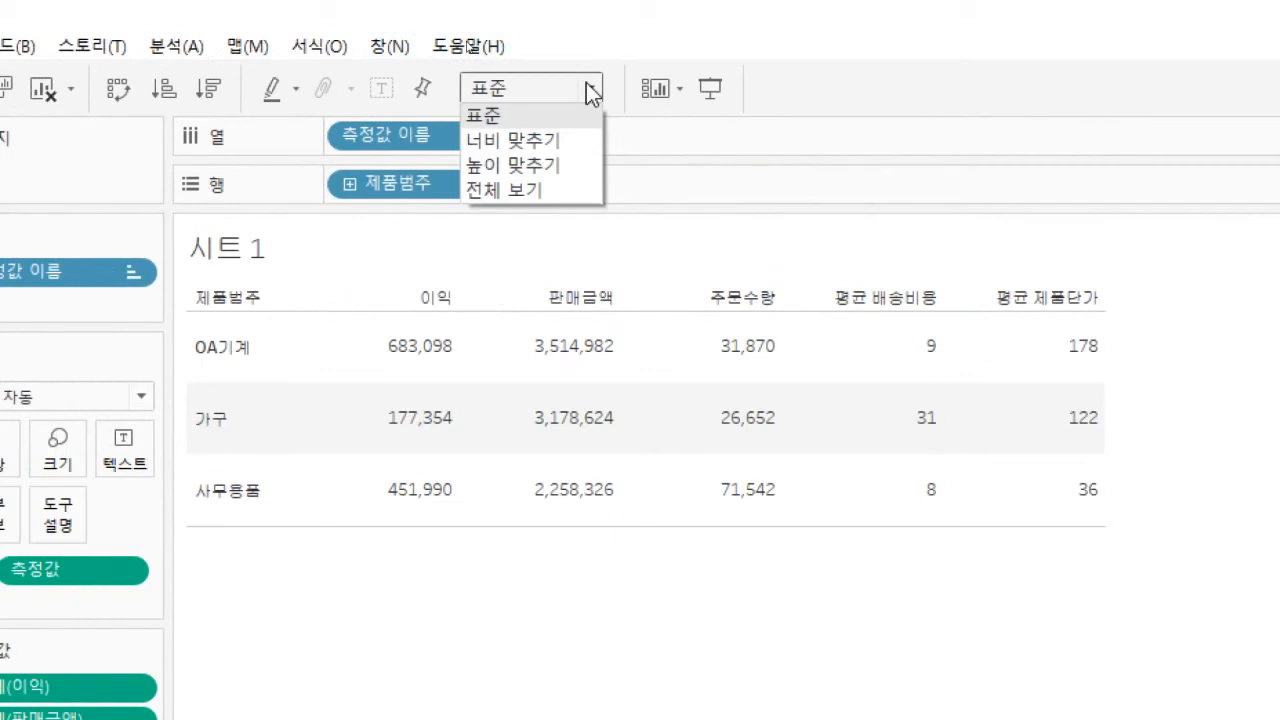
click(556, 145)
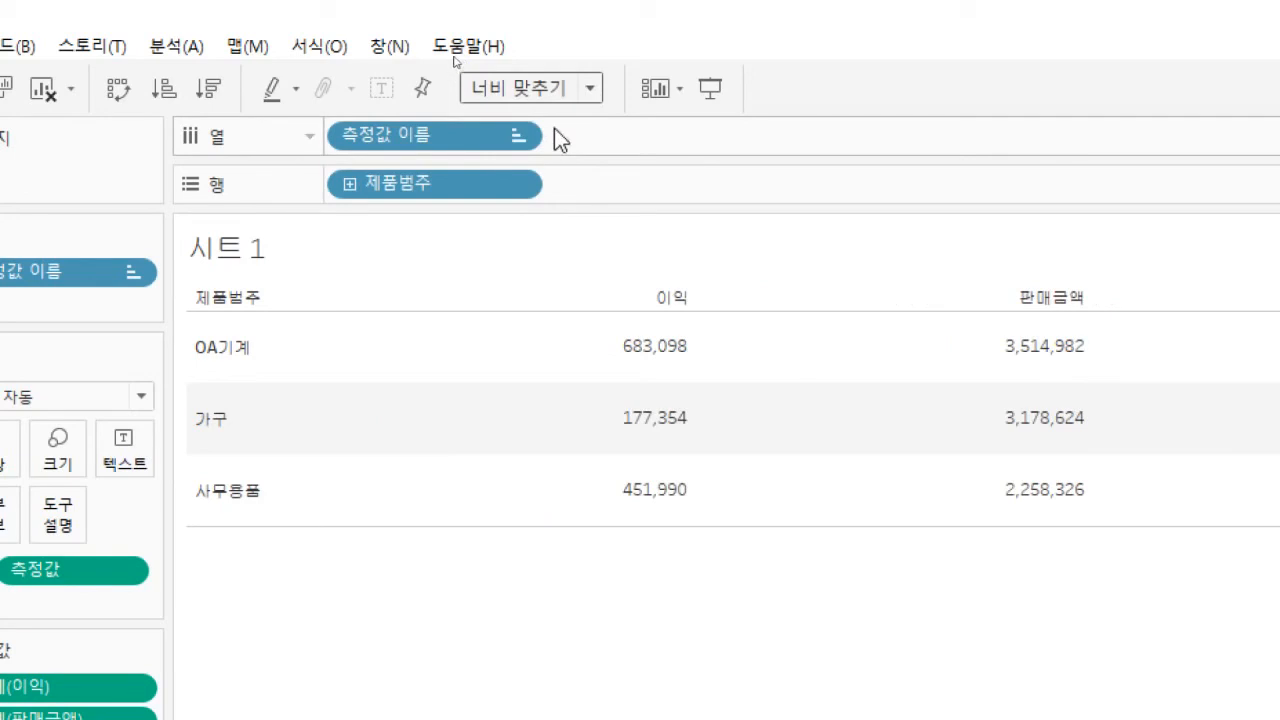
click(590, 88)
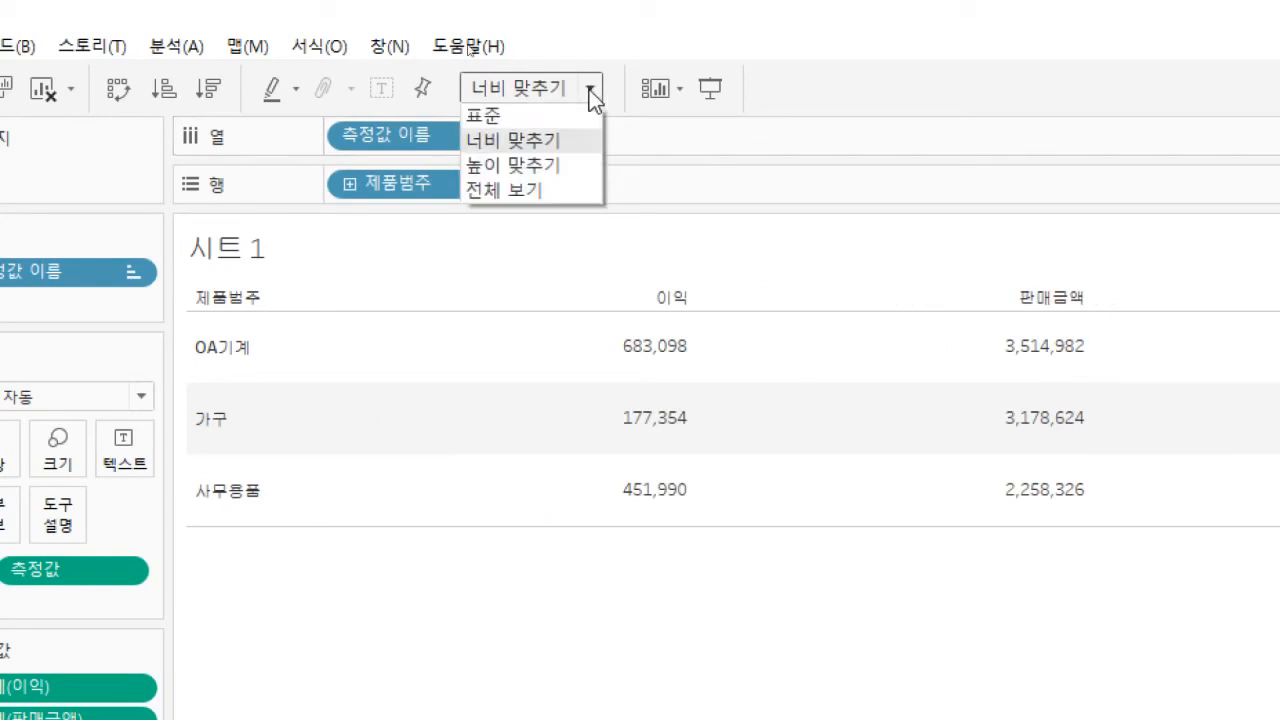
click(561, 164)
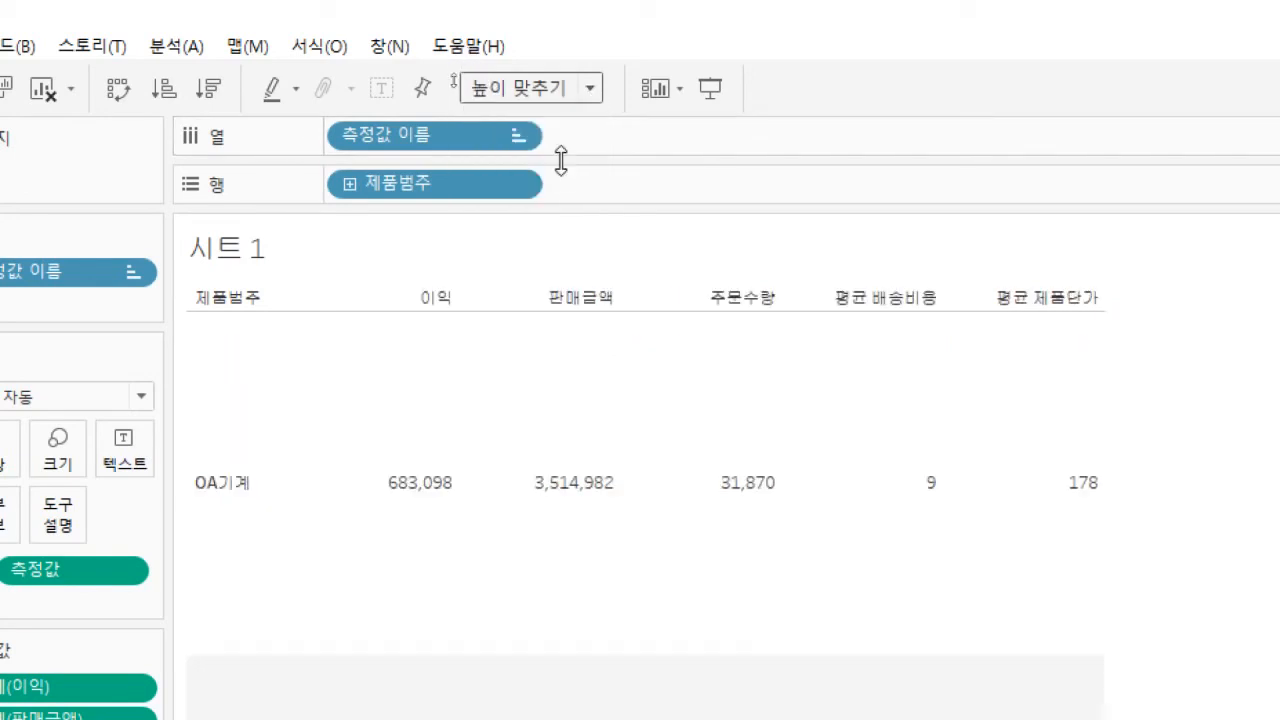
click(589, 89)
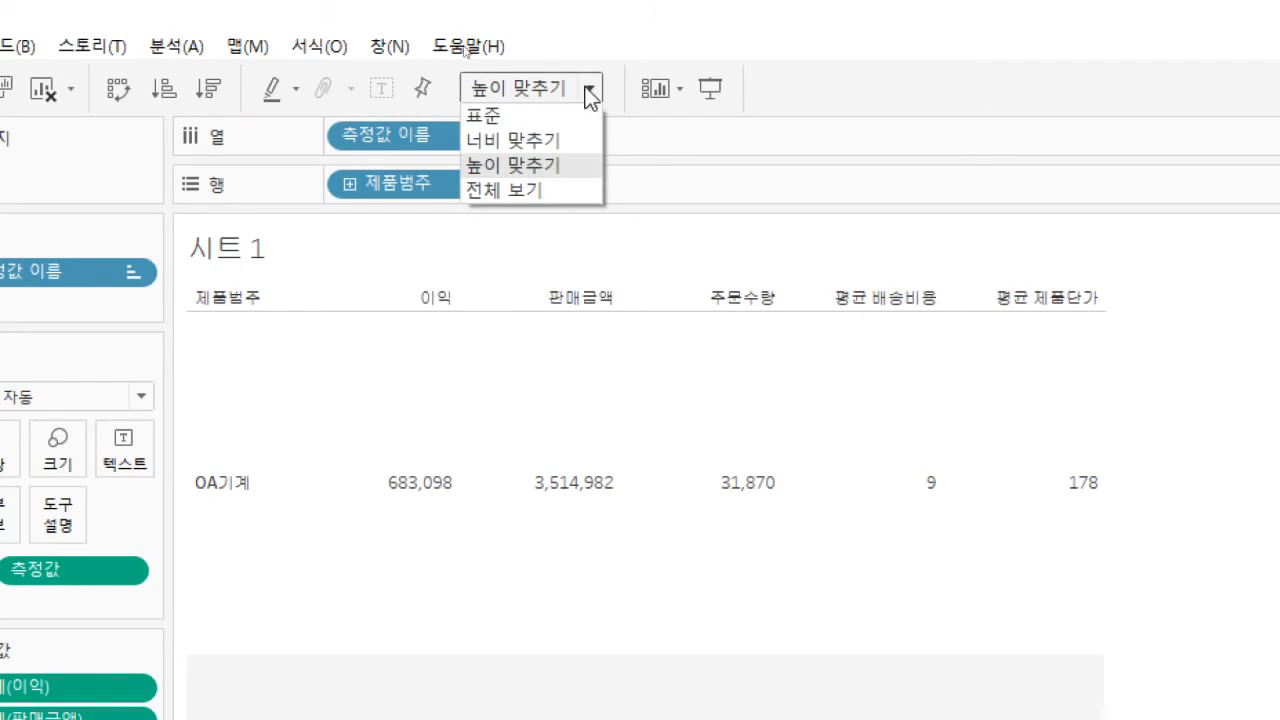
click(564, 114)
Set the worksheet's fit to 전체 보기 so the table fills the whole view
click(590, 88)
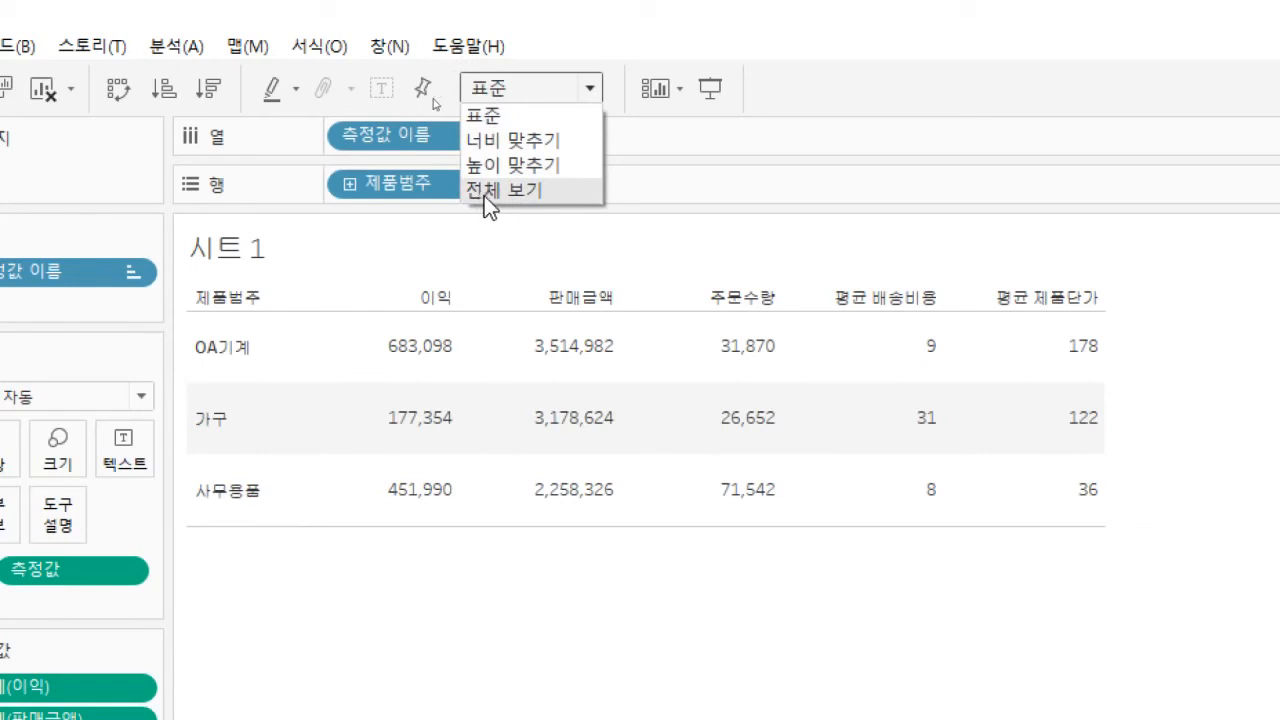
click(538, 200)
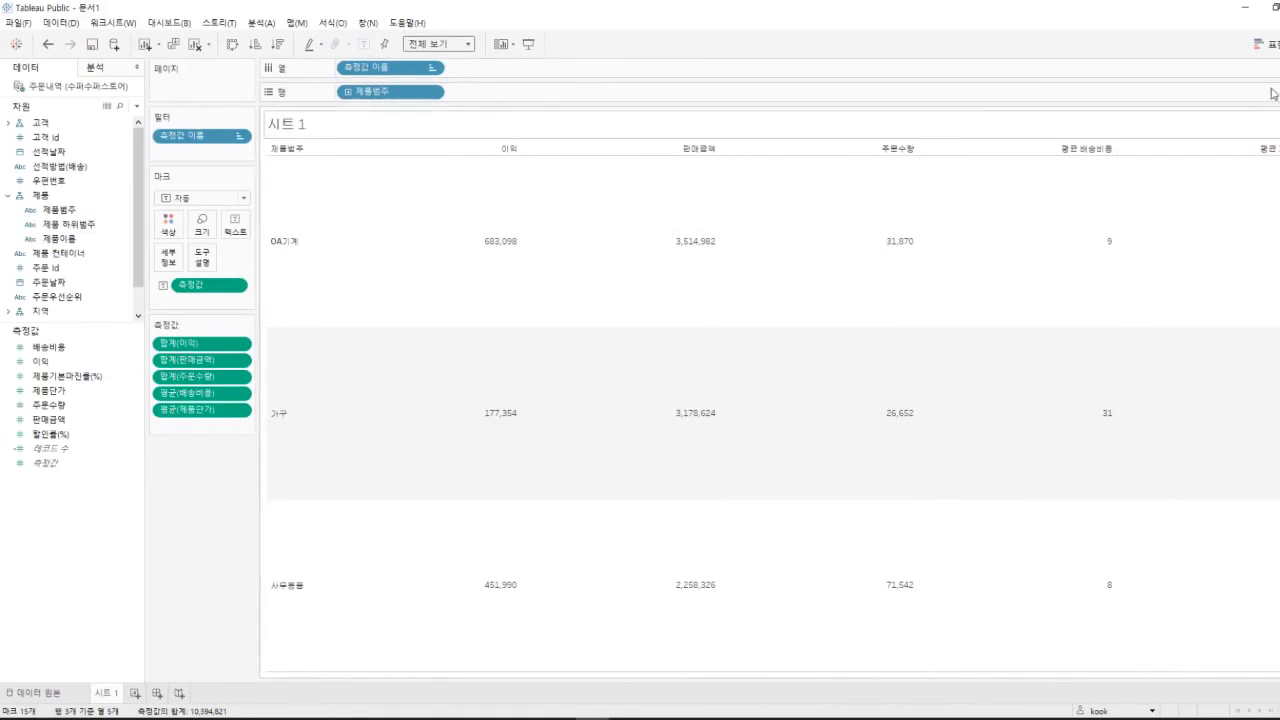
Restore the Tableau Public window to a smaller size and place it over the published dashboard, leaving the dashboard's 판매_KPI table in view for comparison
click(1275, 7)
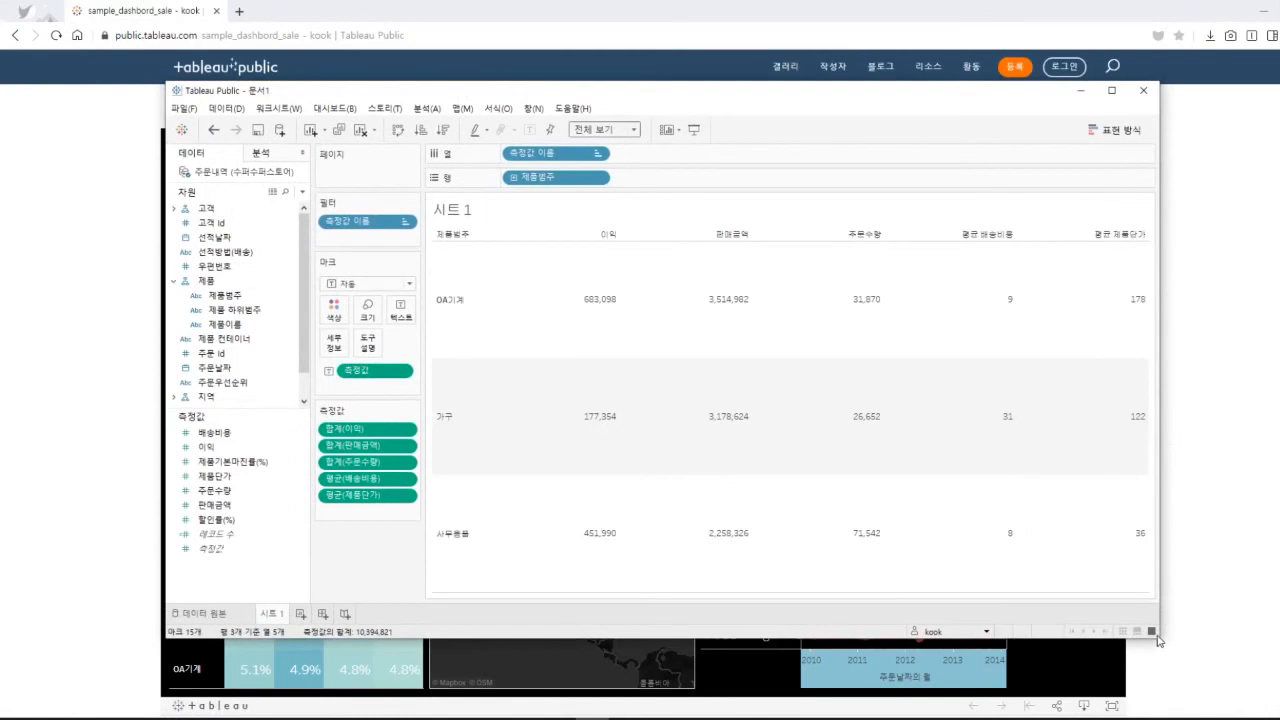
drag(1158, 642, 791, 452)
drag(531, 95, 970, 212)
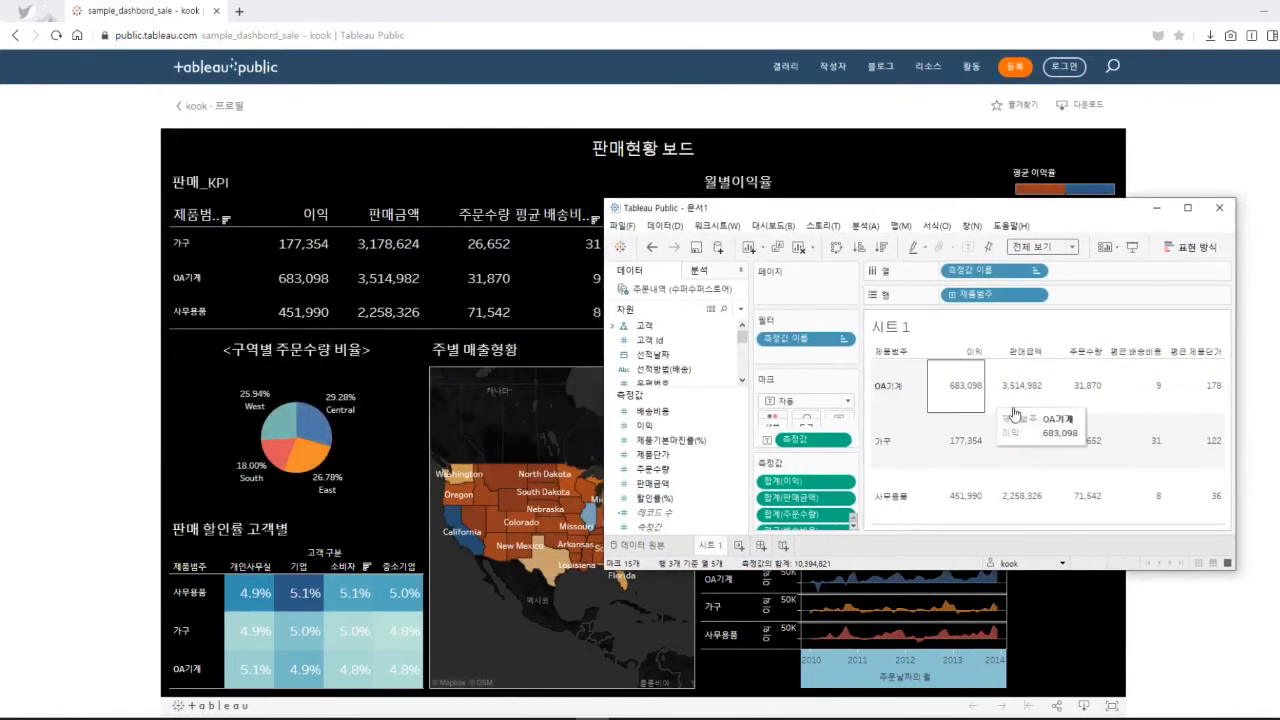
Maximize the Tableau Public workbook window and fit the sheet to the entire view (전체 보기)
drag(918, 210, 588, 168)
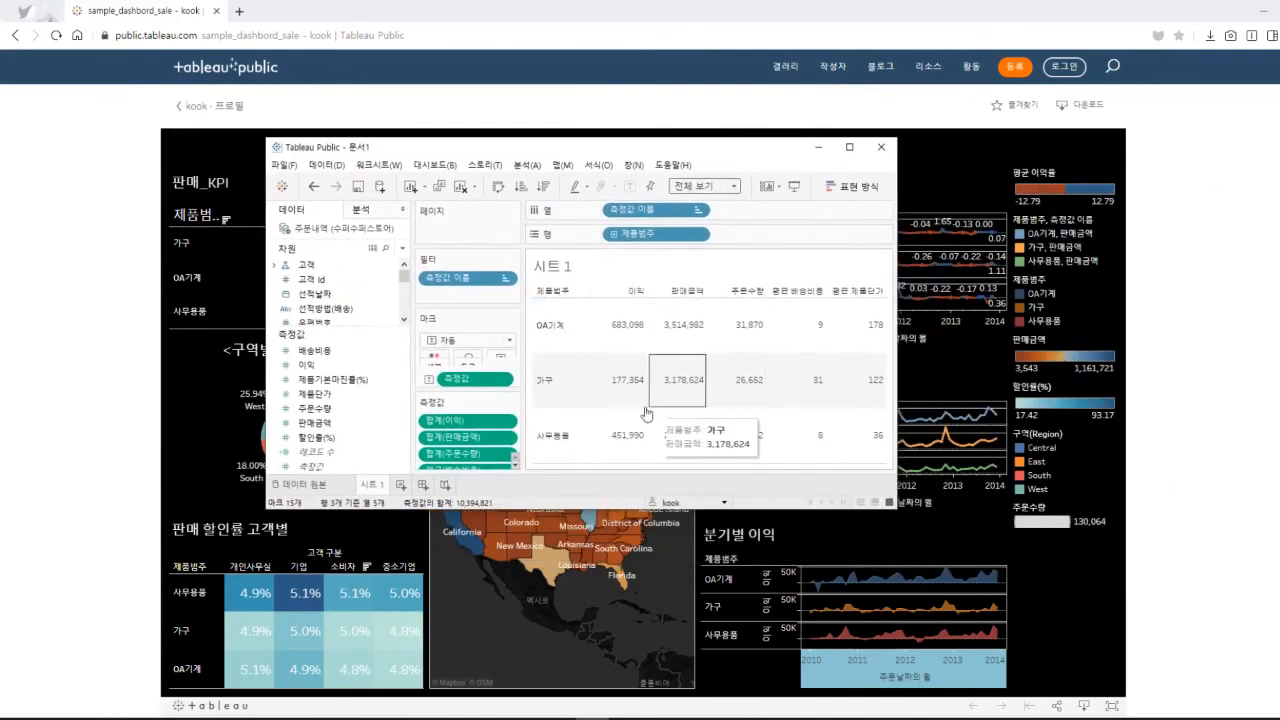
click(849, 150)
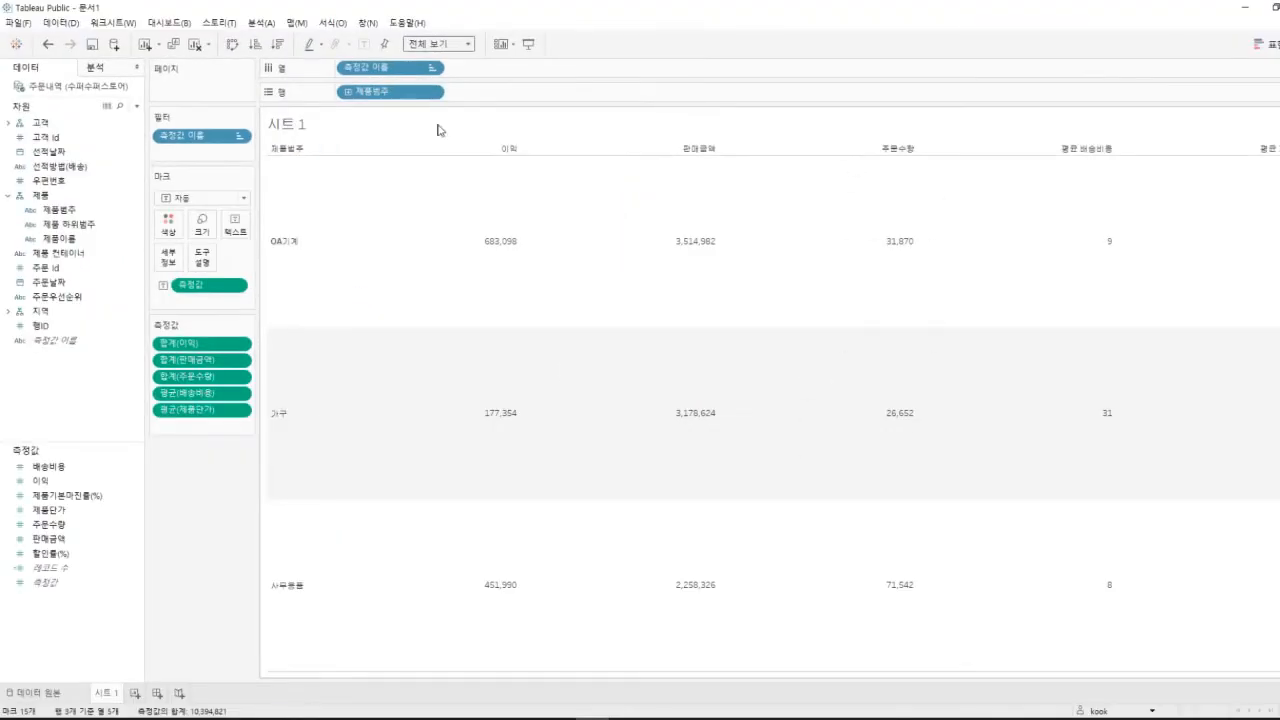
click(468, 46)
click(450, 97)
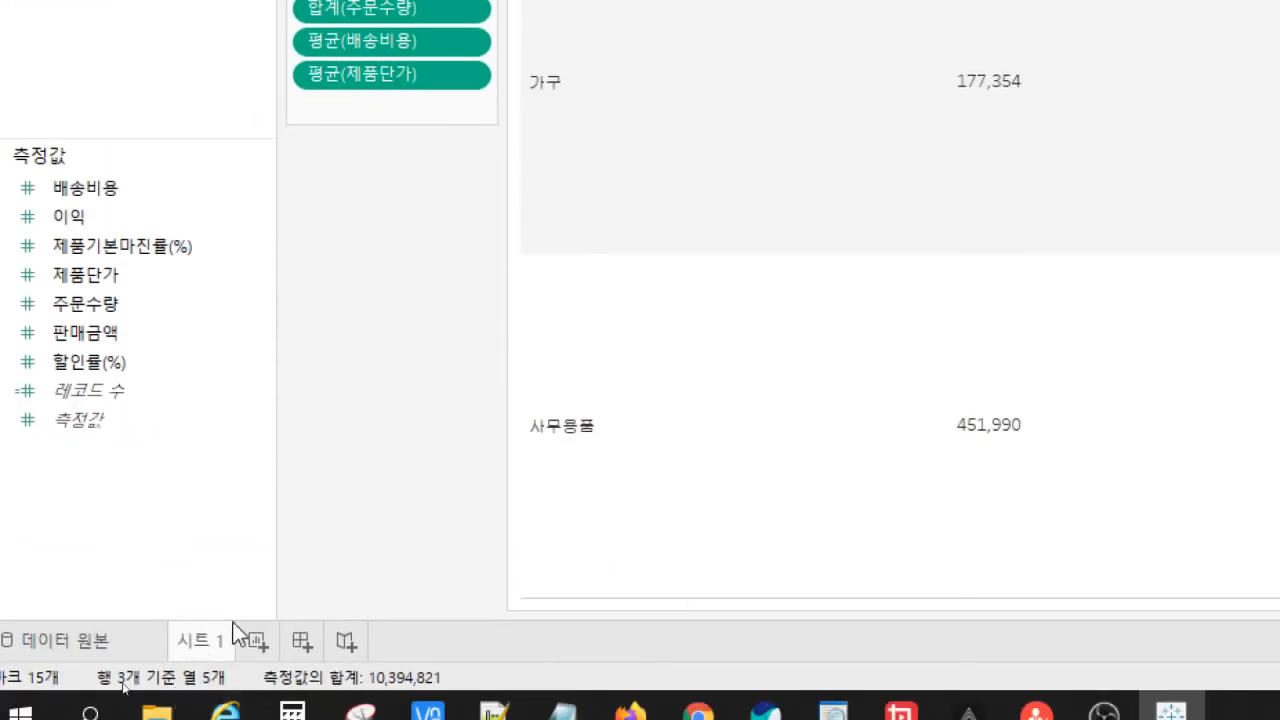
Rename the worksheet 시트 1 as 매출현황
right_click(209, 643)
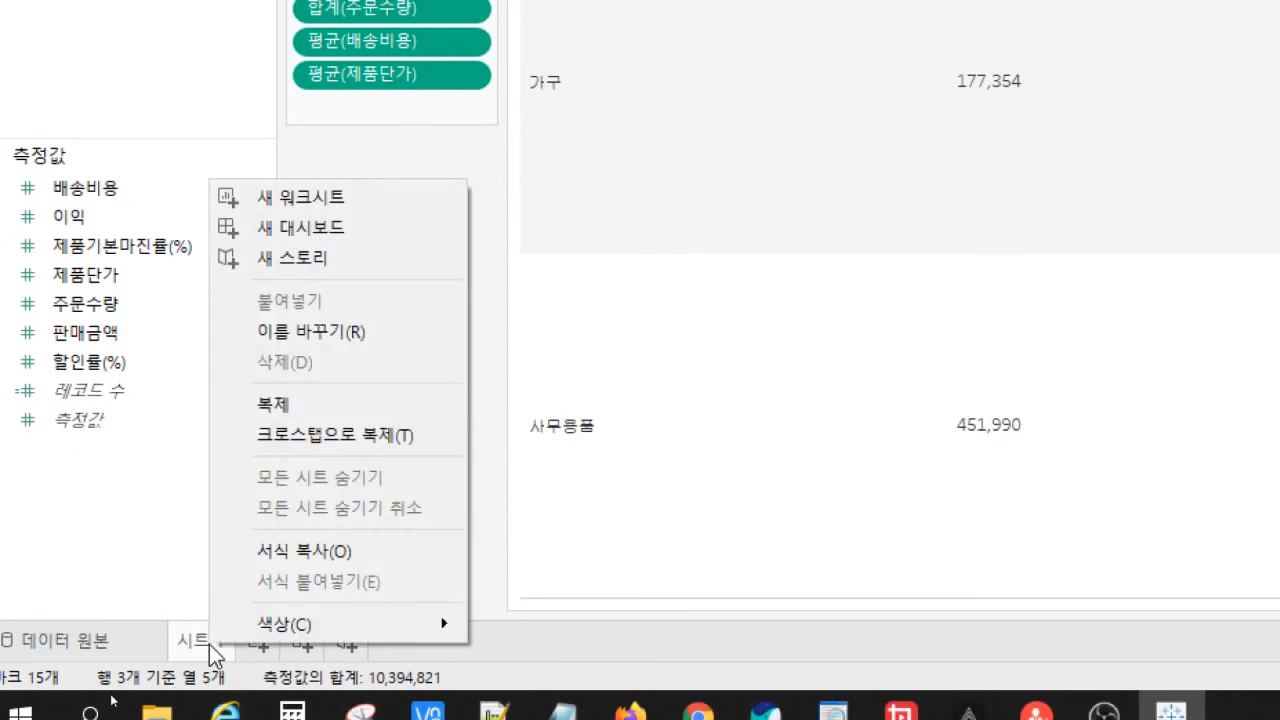
click(373, 330)
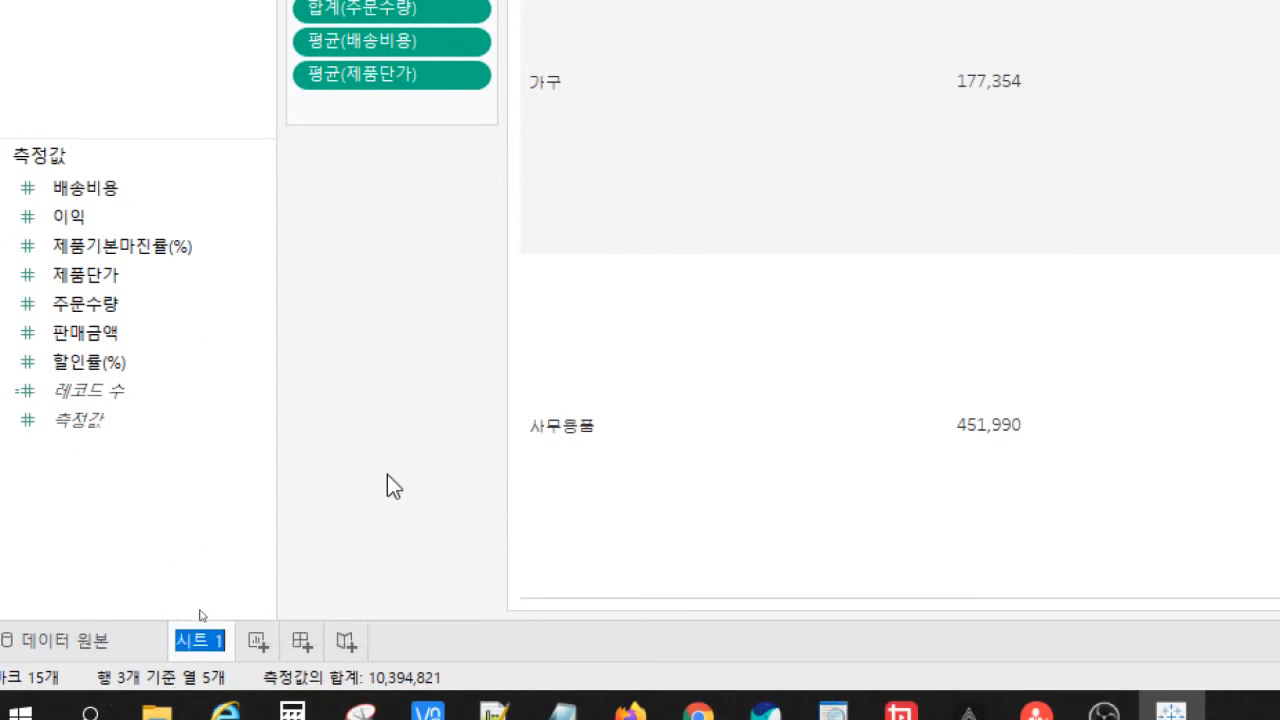
text(매)
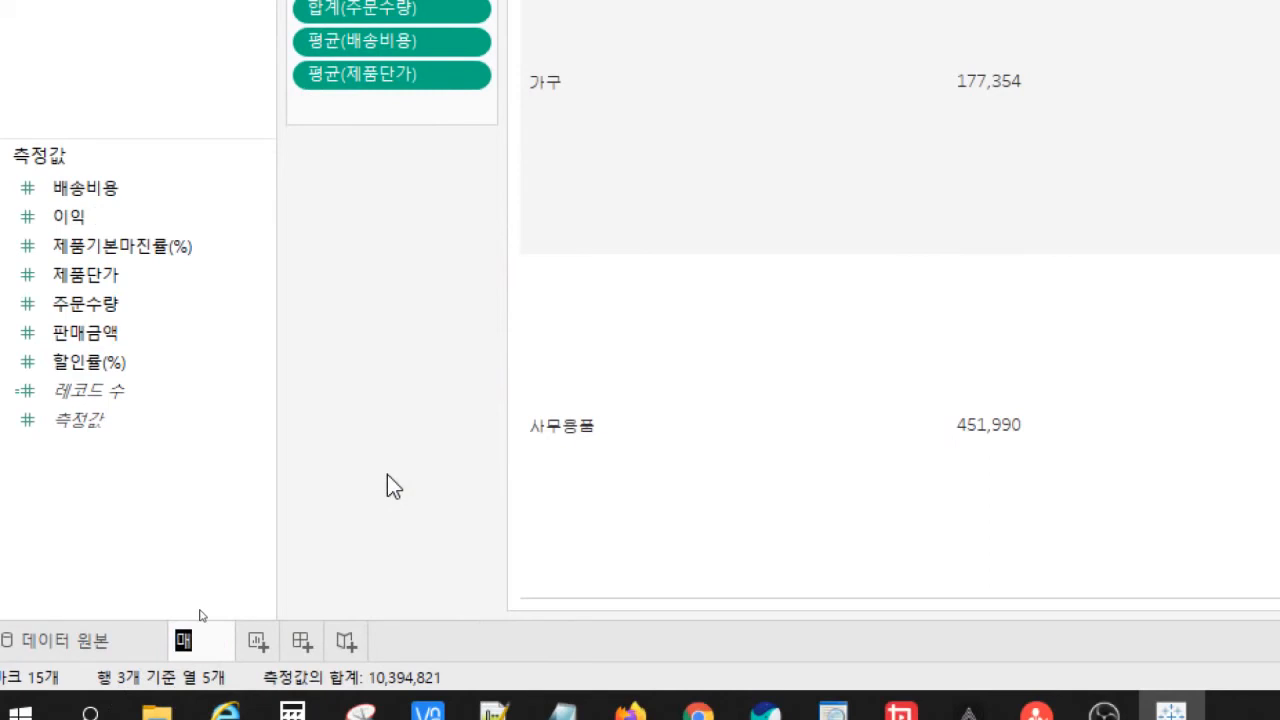
text(출혀)
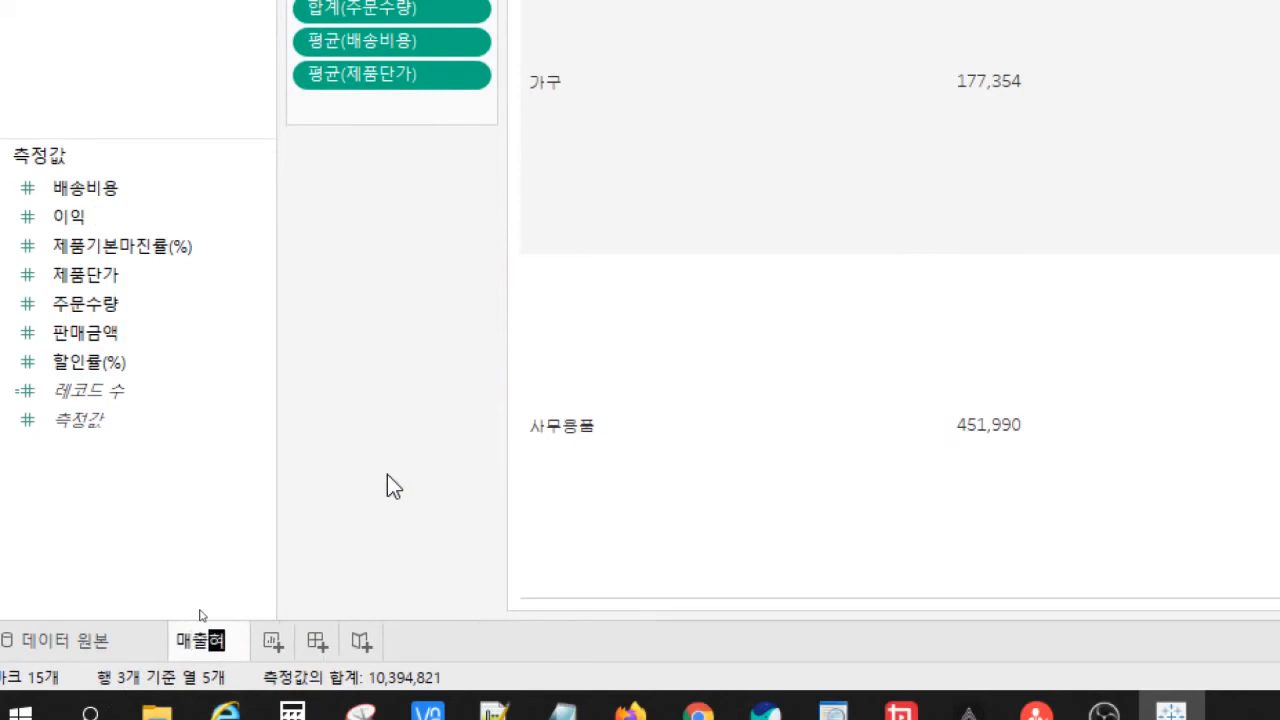
text(황)
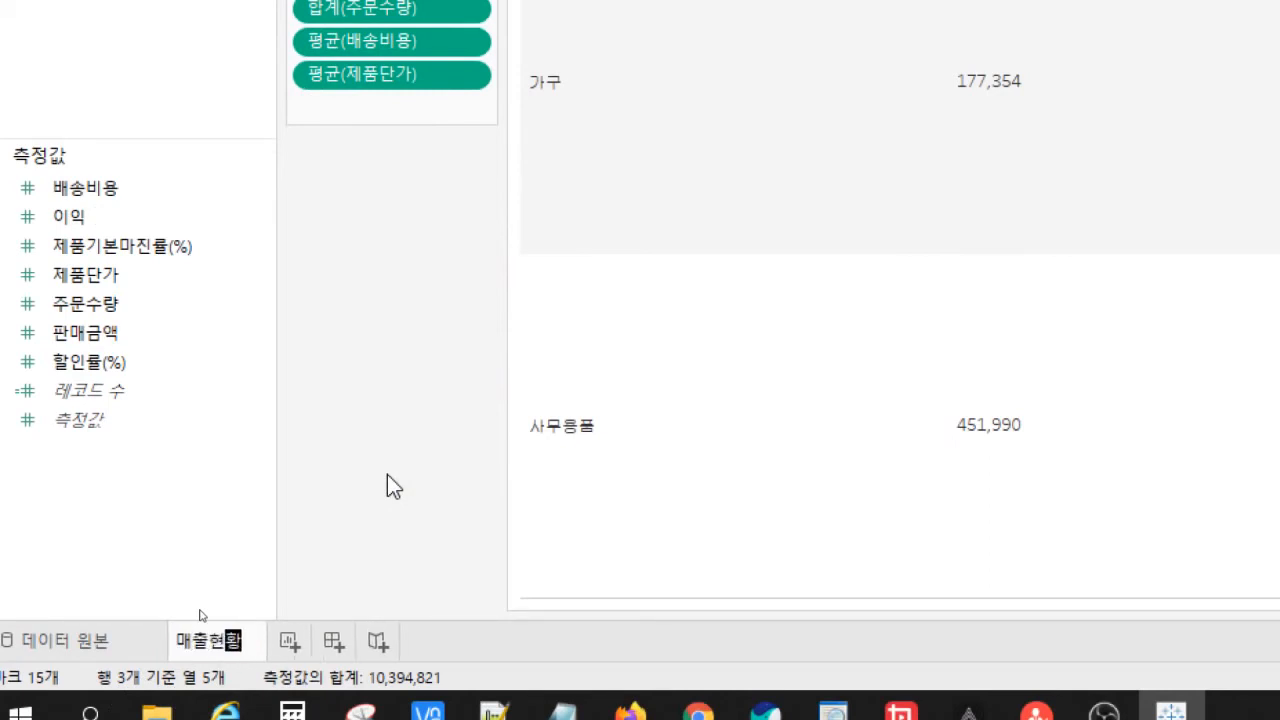
key(Return)
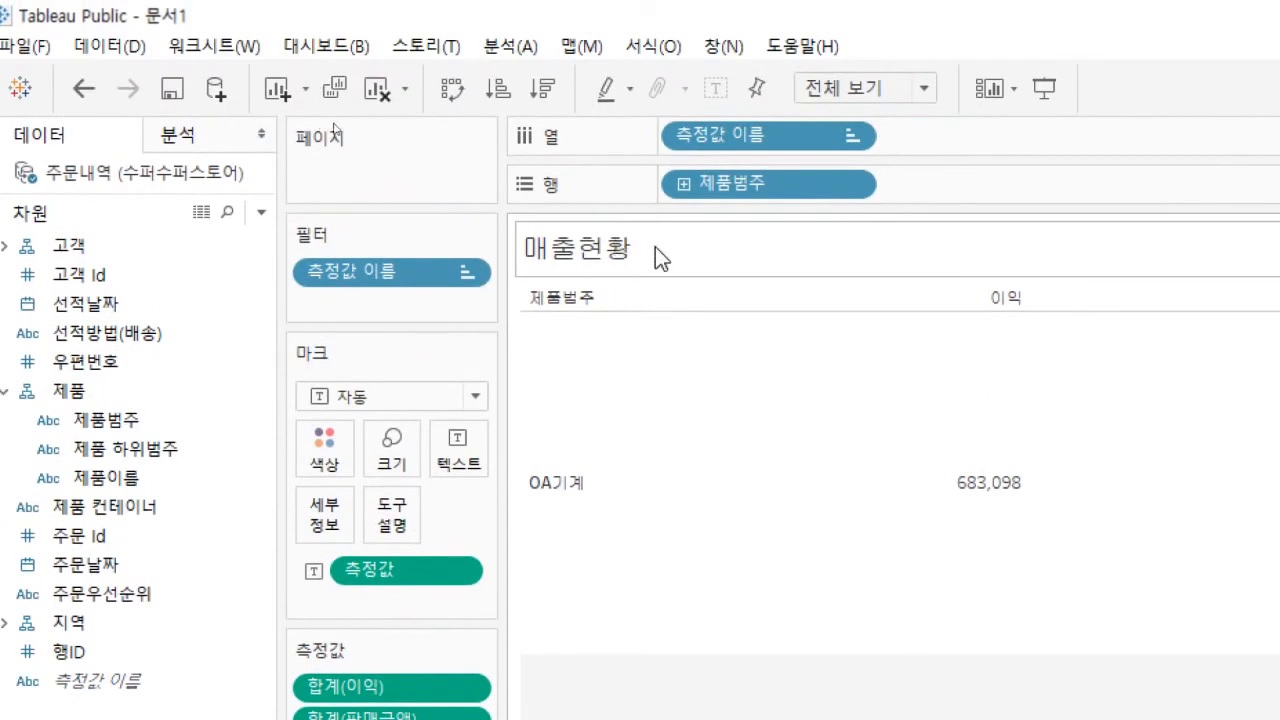
Edit the sheet title so the <시트 이름> text is centred with font size 18
right_click(656, 248)
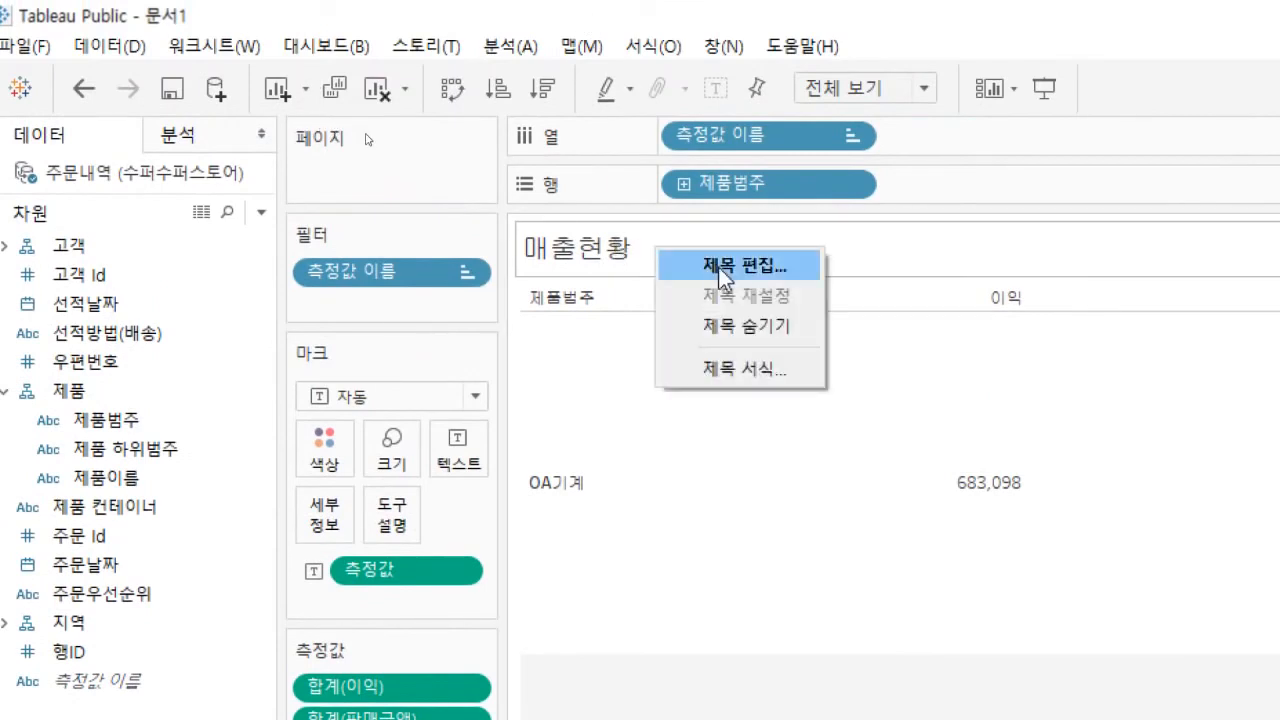
click(761, 266)
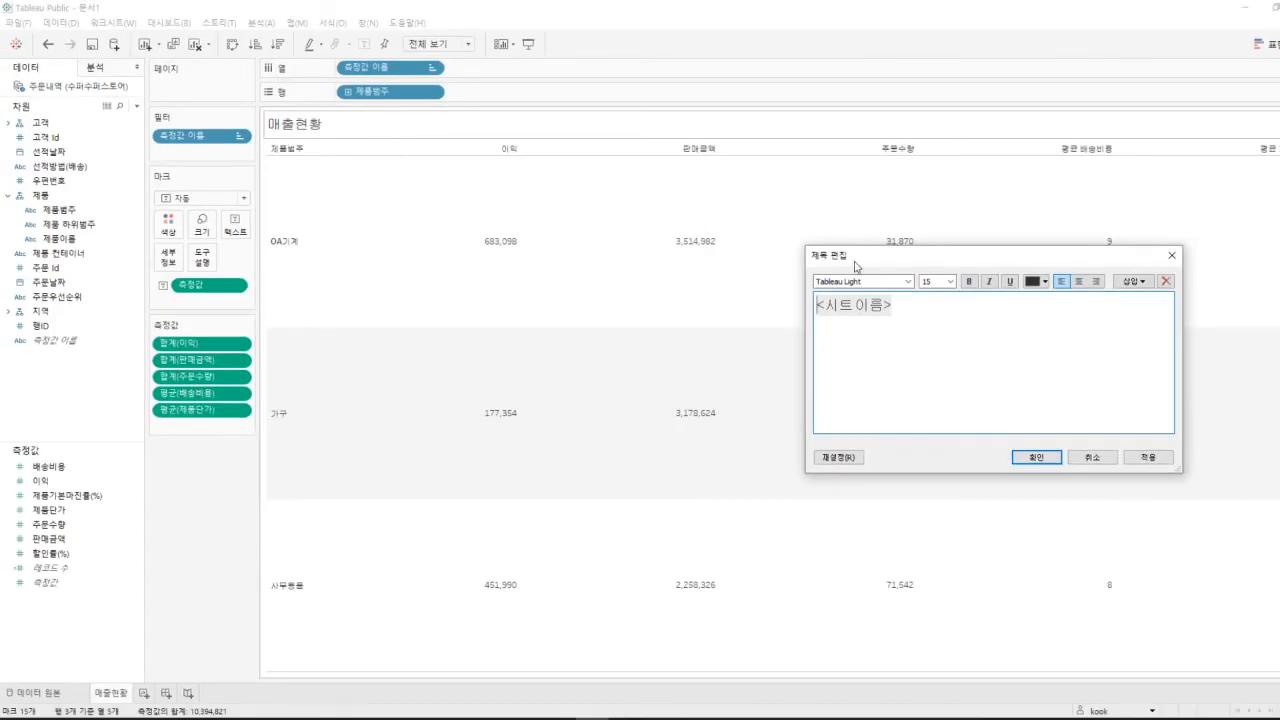
drag(855, 265, 349, 176)
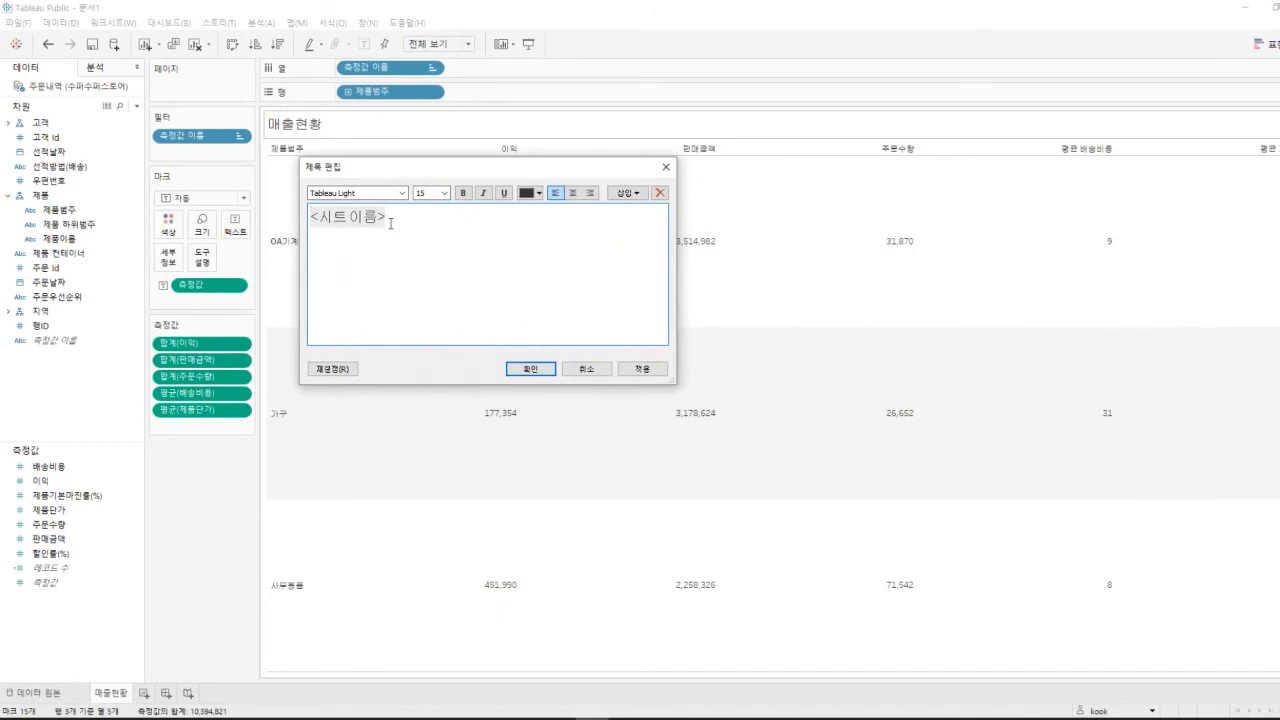
drag(311, 217, 373, 217)
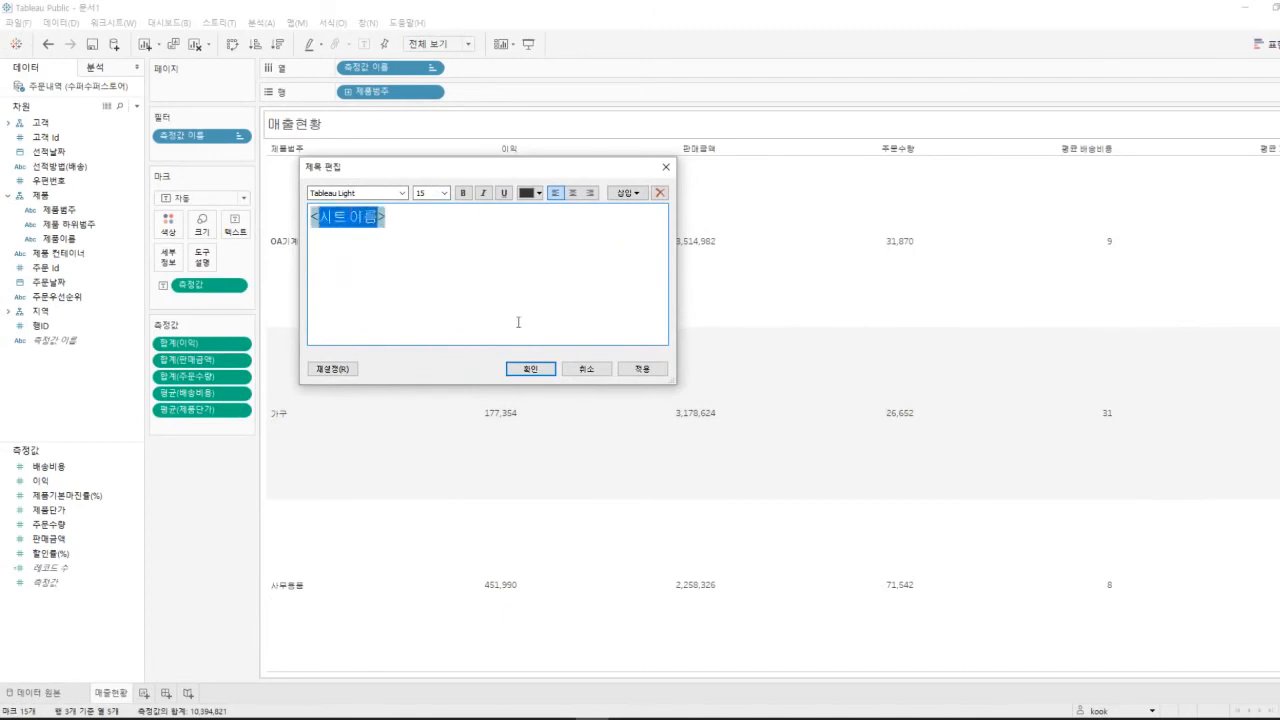
click(629, 371)
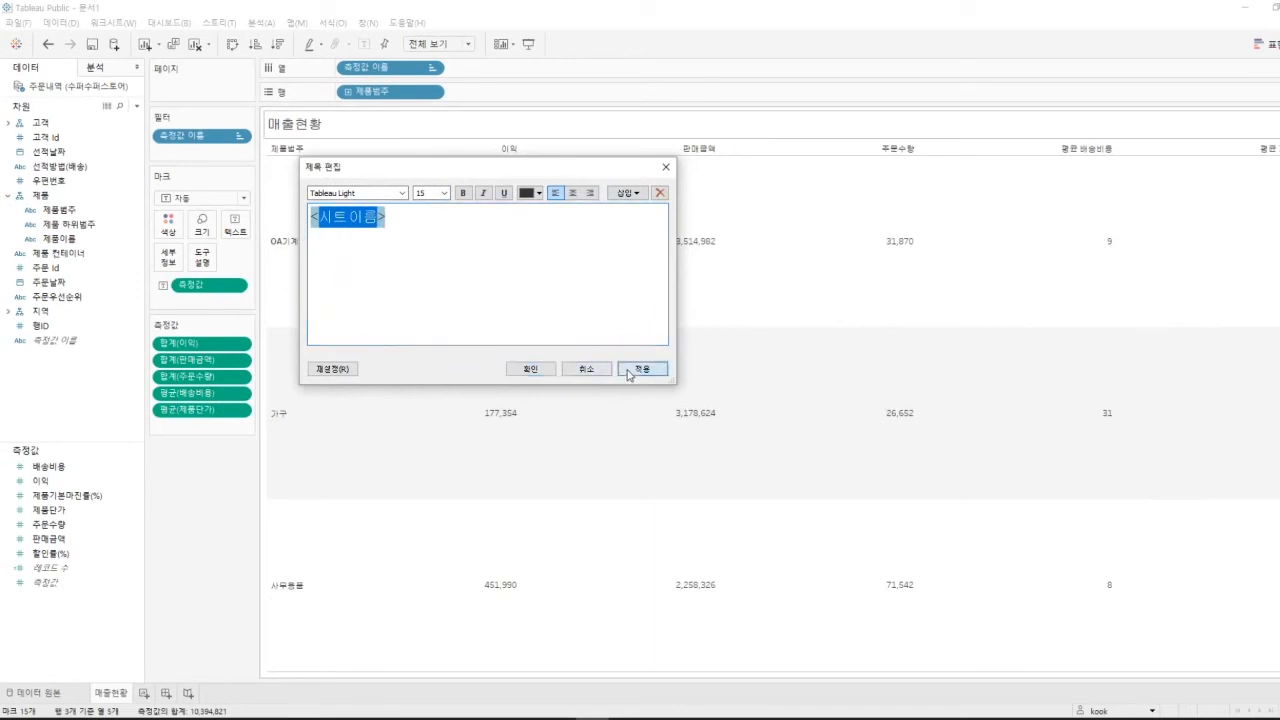
click(572, 192)
click(444, 193)
click(430, 276)
click(644, 369)
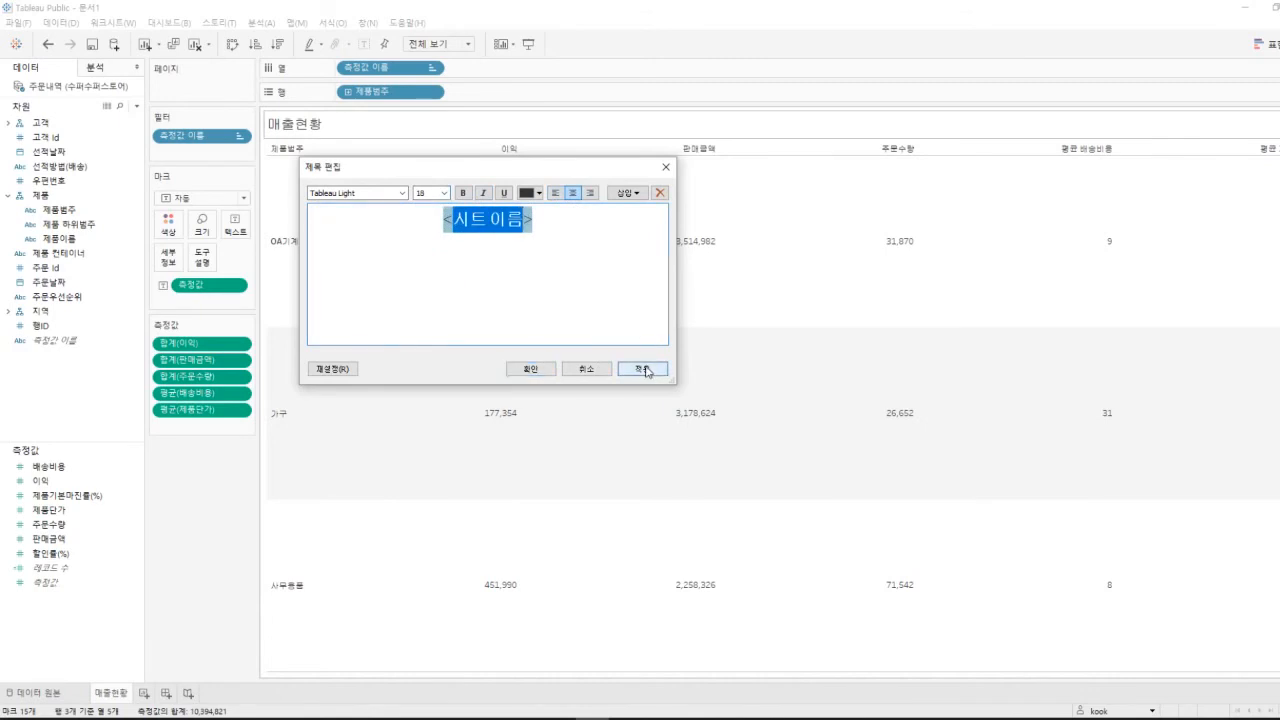
click(550, 369)
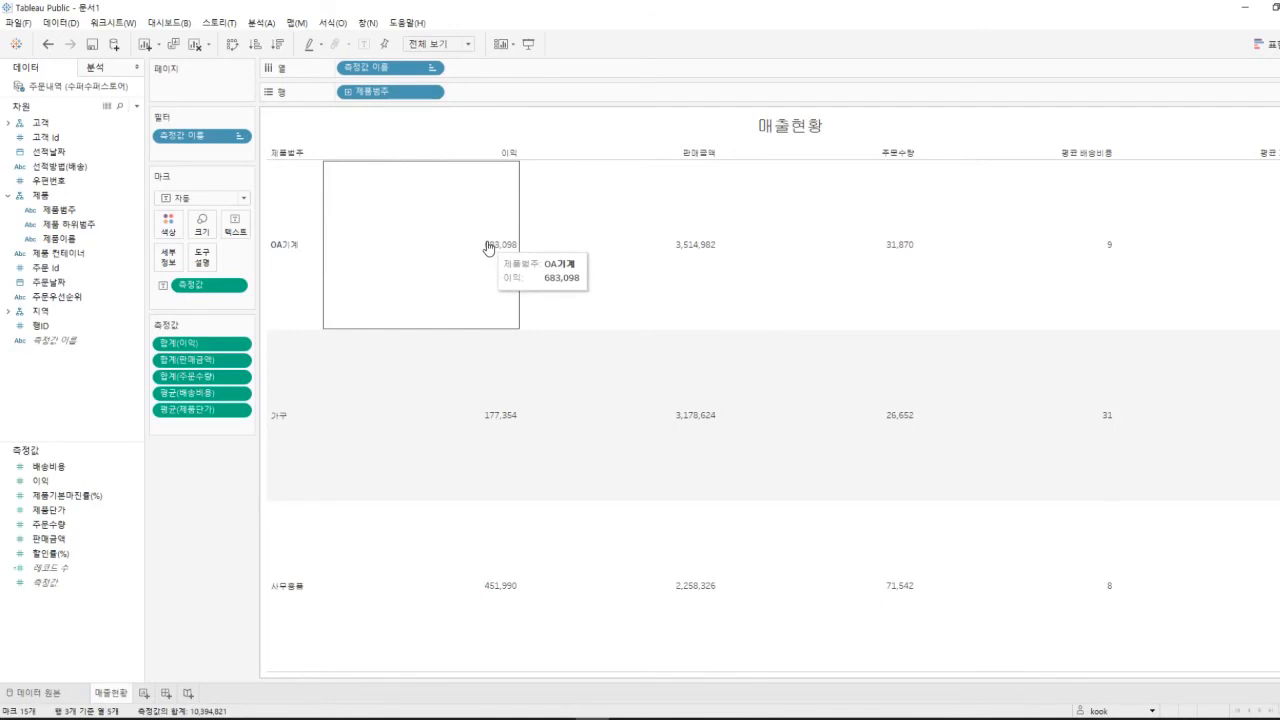
Open the formatting settings from the OA기계 value in the 이익 column and show the sheet-level font options
right_click(488, 248)
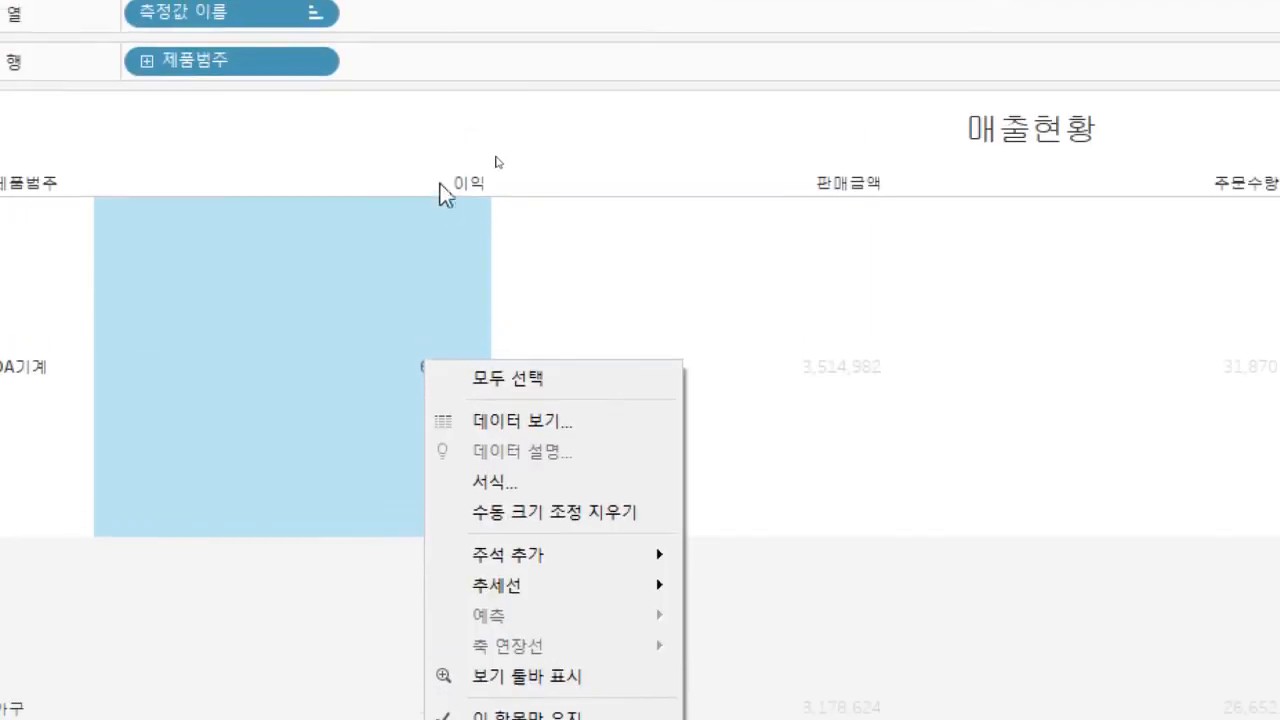
right_click(443, 190)
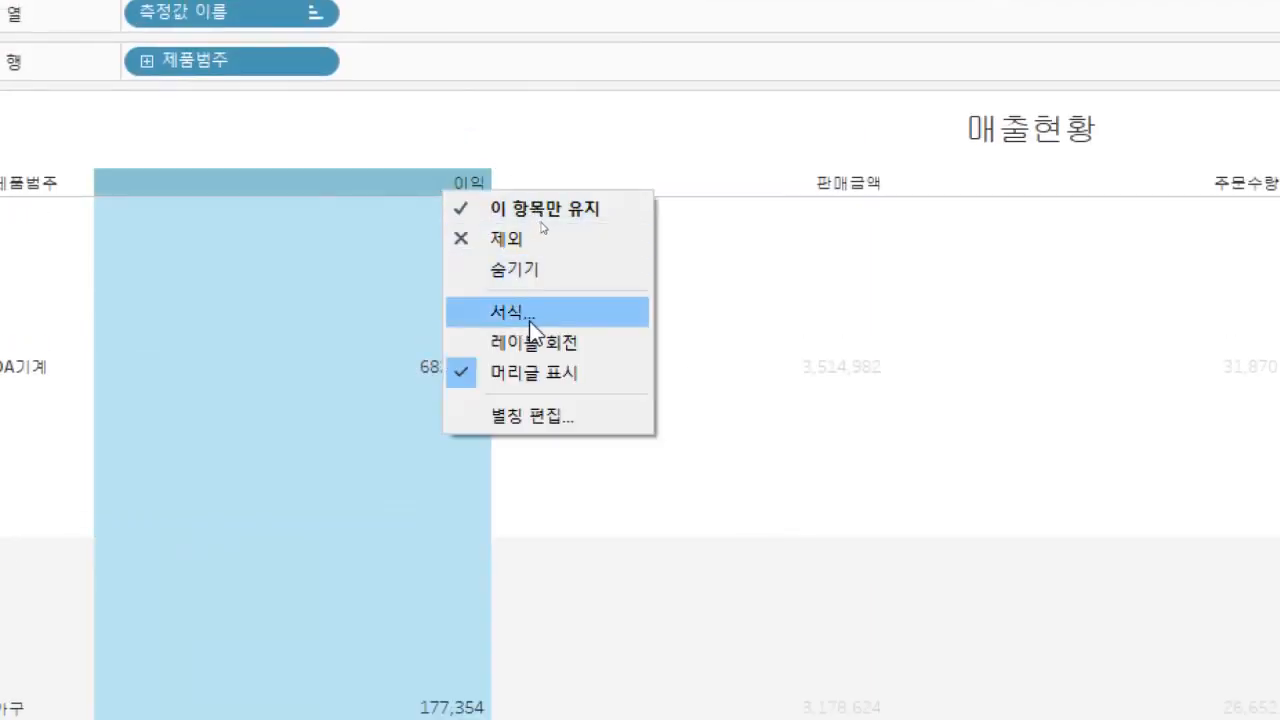
click(686, 337)
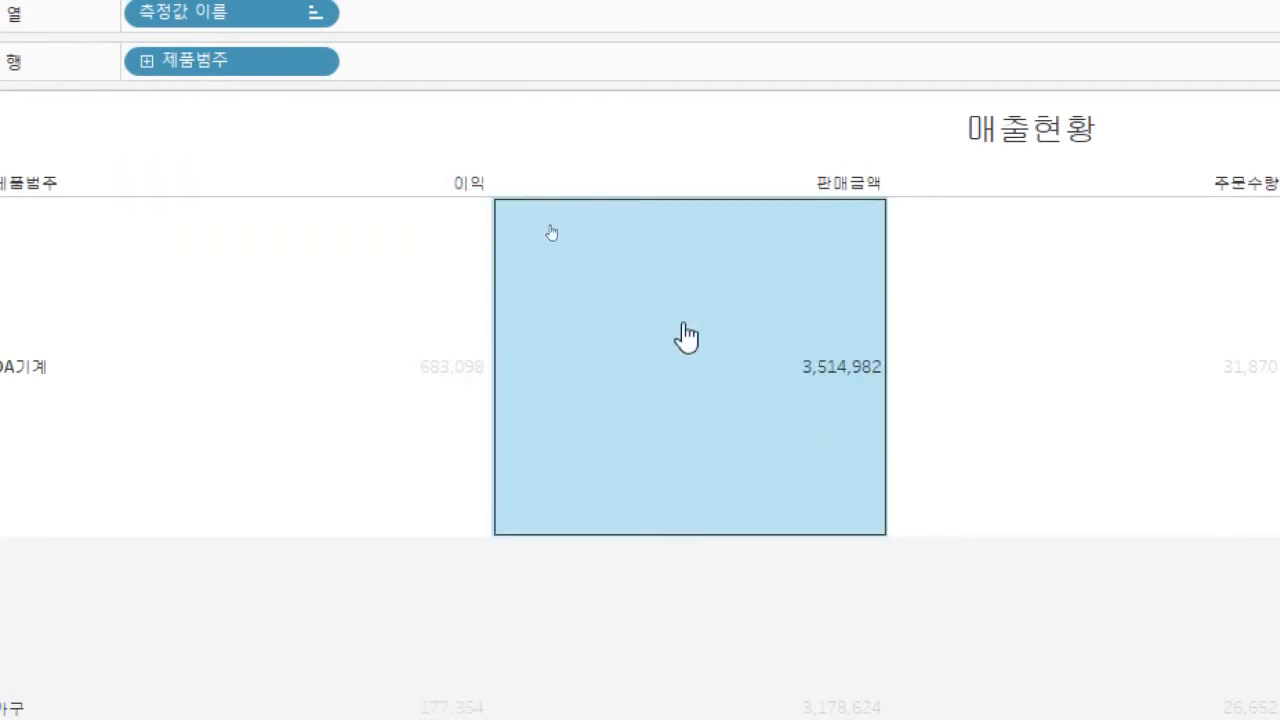
right_click(408, 330)
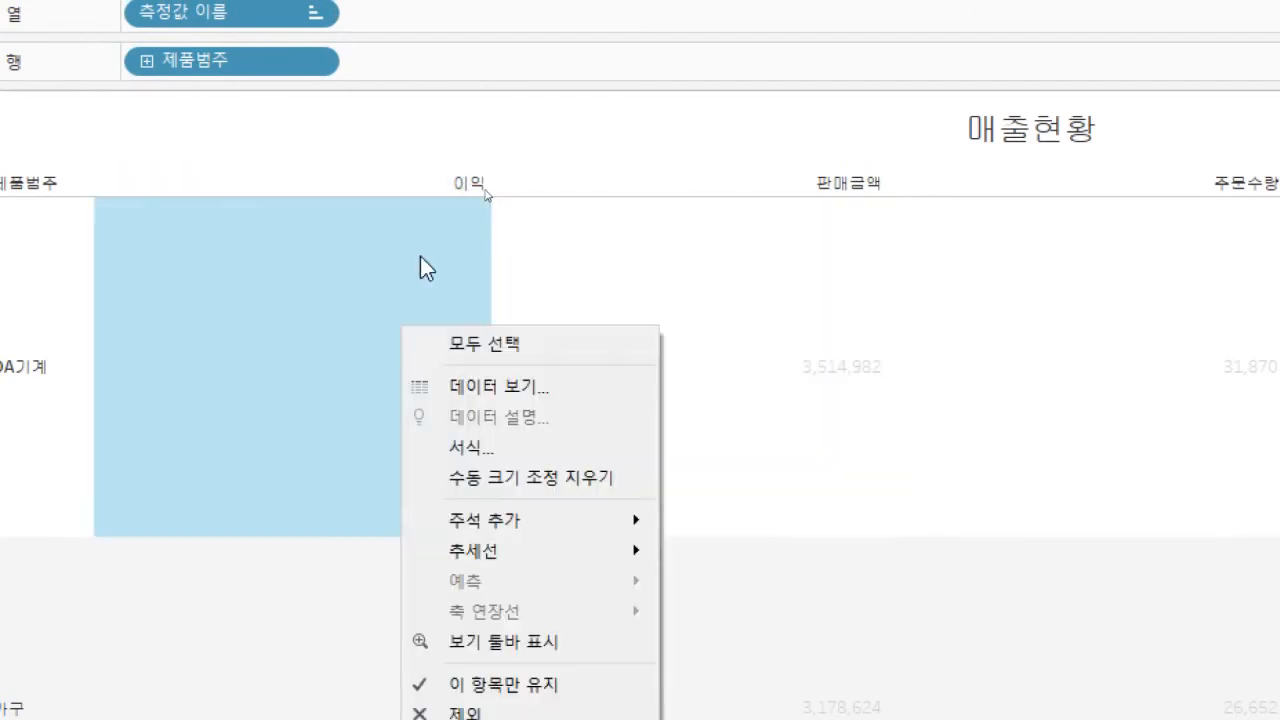
click(474, 451)
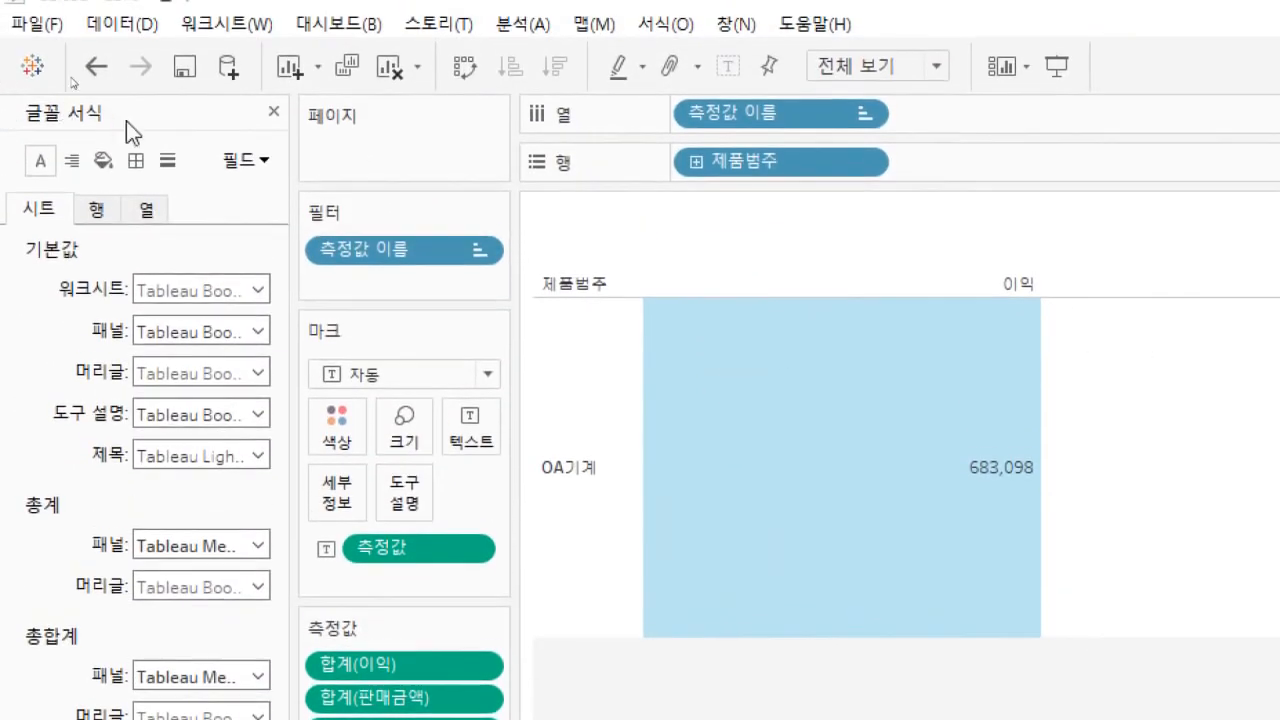
click(85, 214)
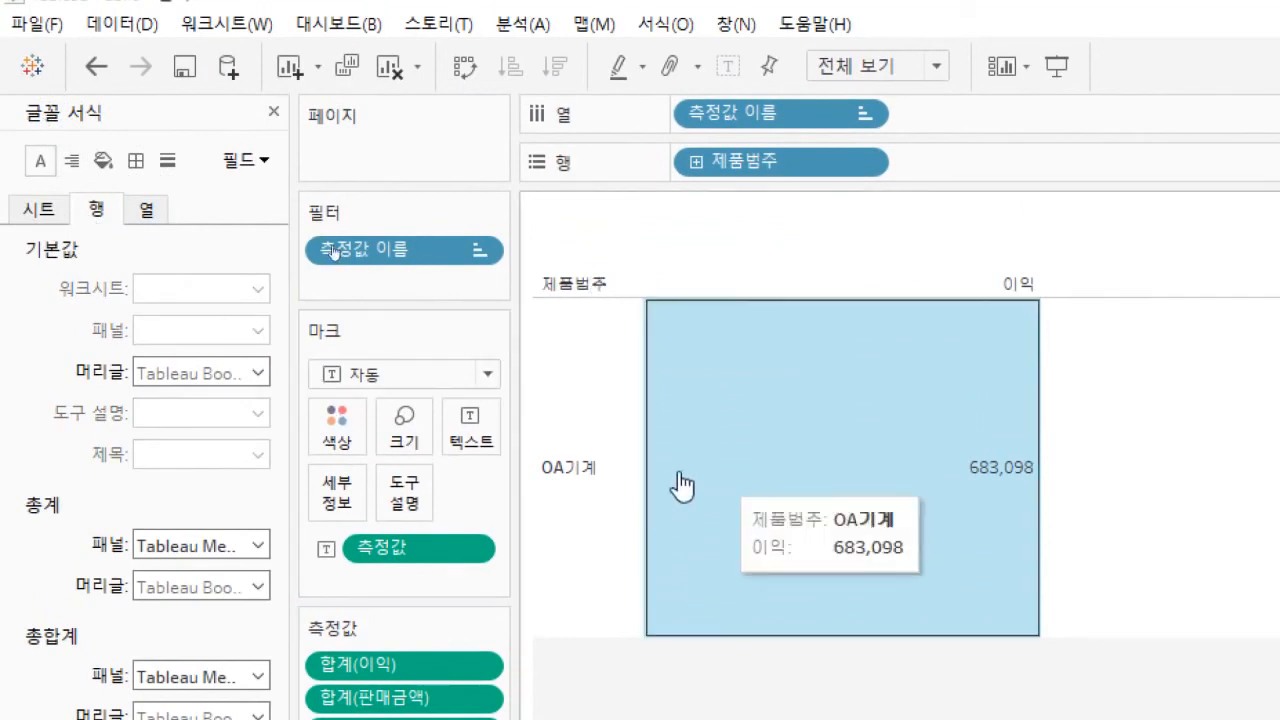
click(152, 216)
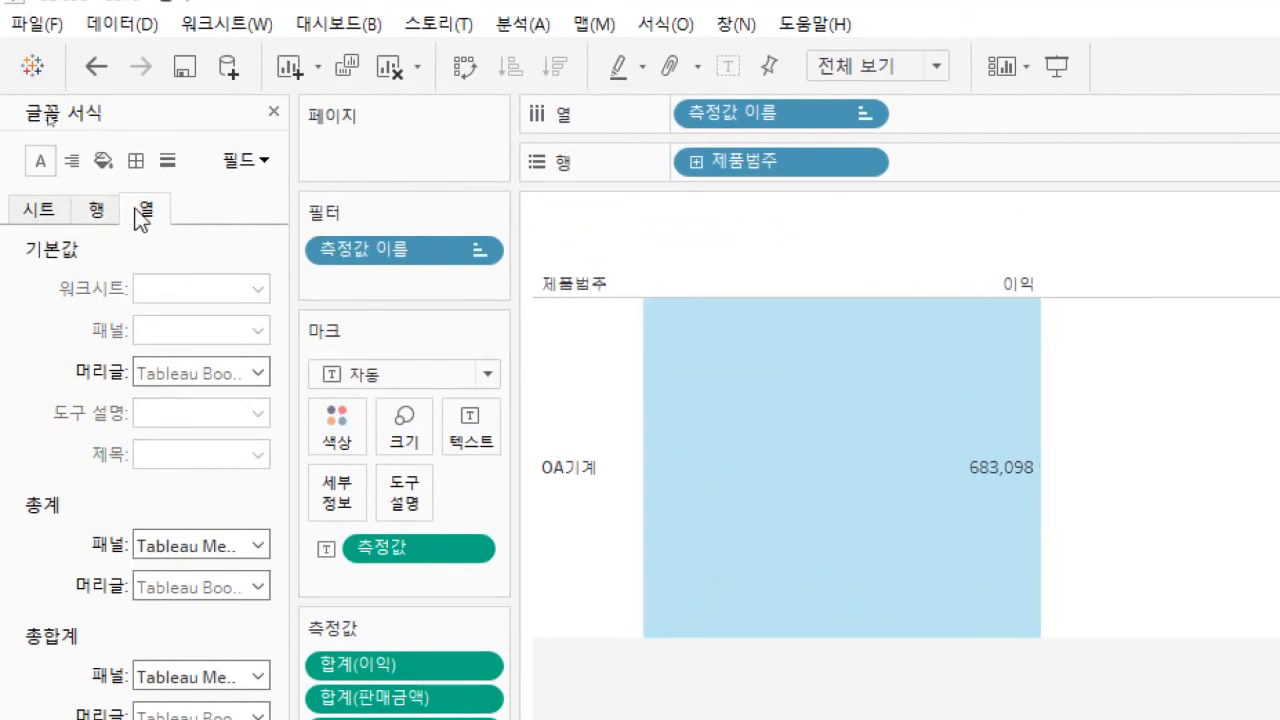
click(25, 208)
click(72, 162)
click(41, 162)
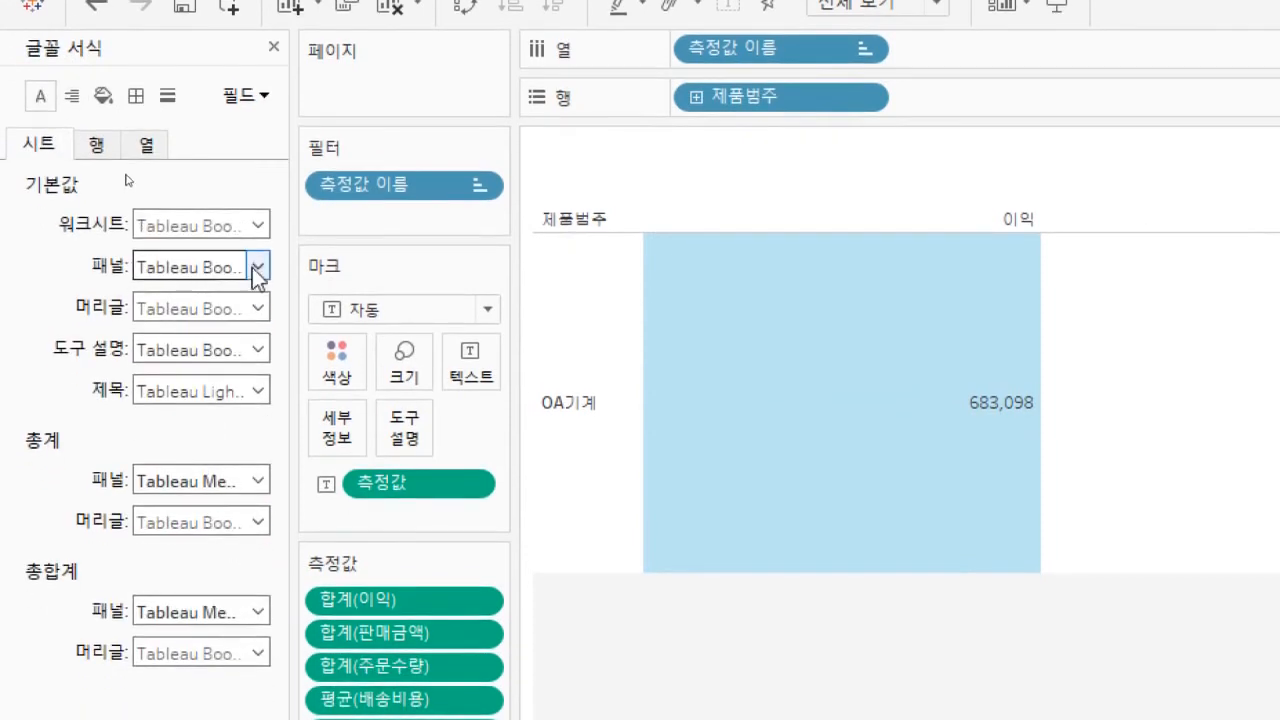
Set the default worksheet font to size 14, bold and black
click(258, 226)
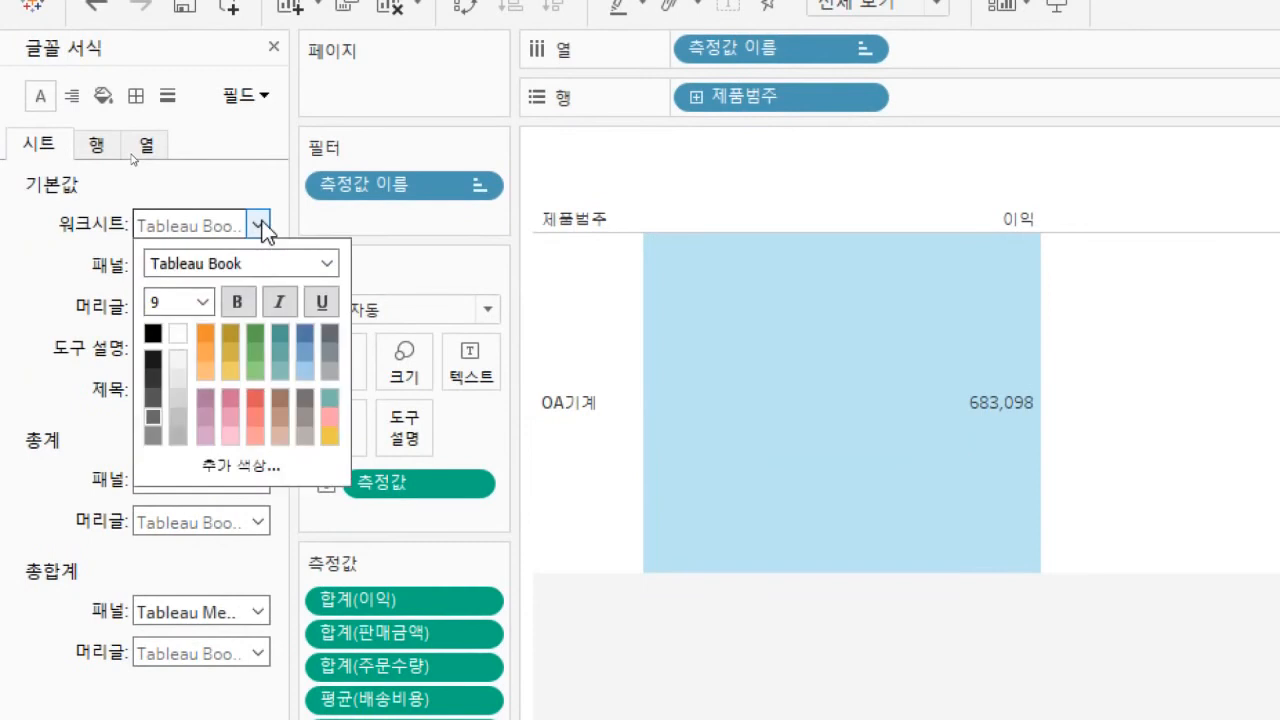
click(203, 301)
click(165, 423)
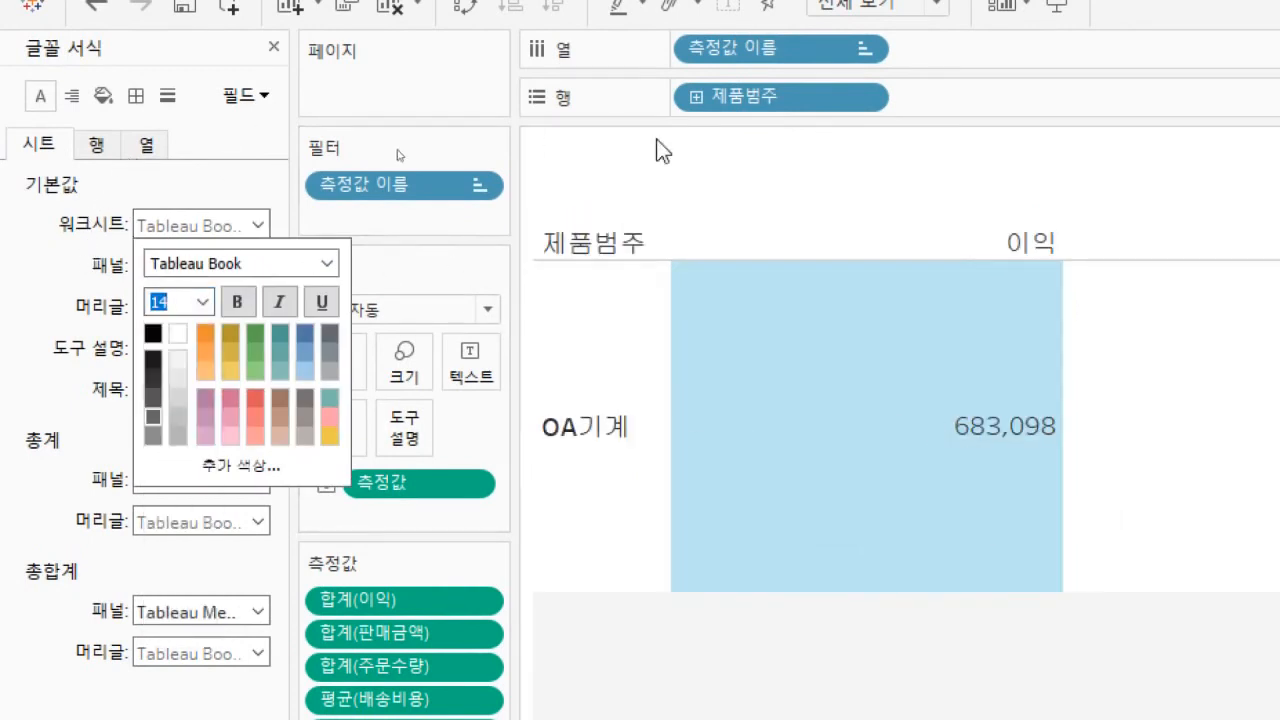
click(210, 327)
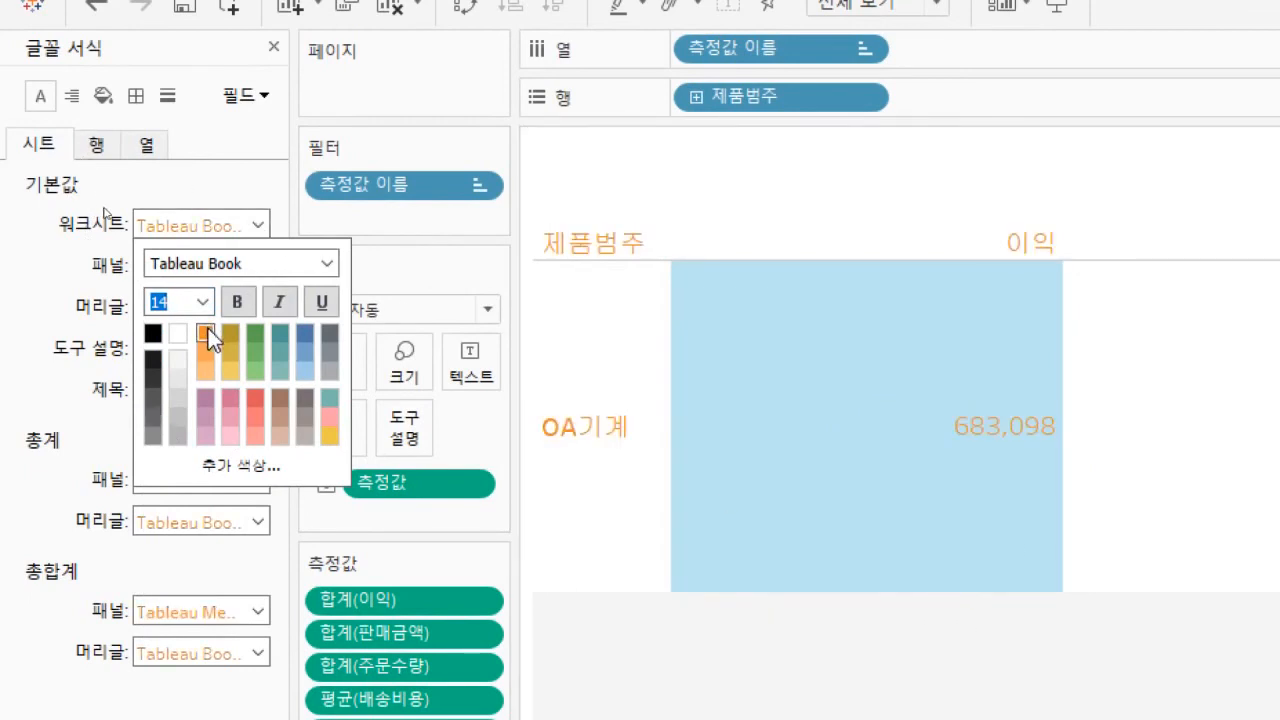
click(279, 397)
click(234, 301)
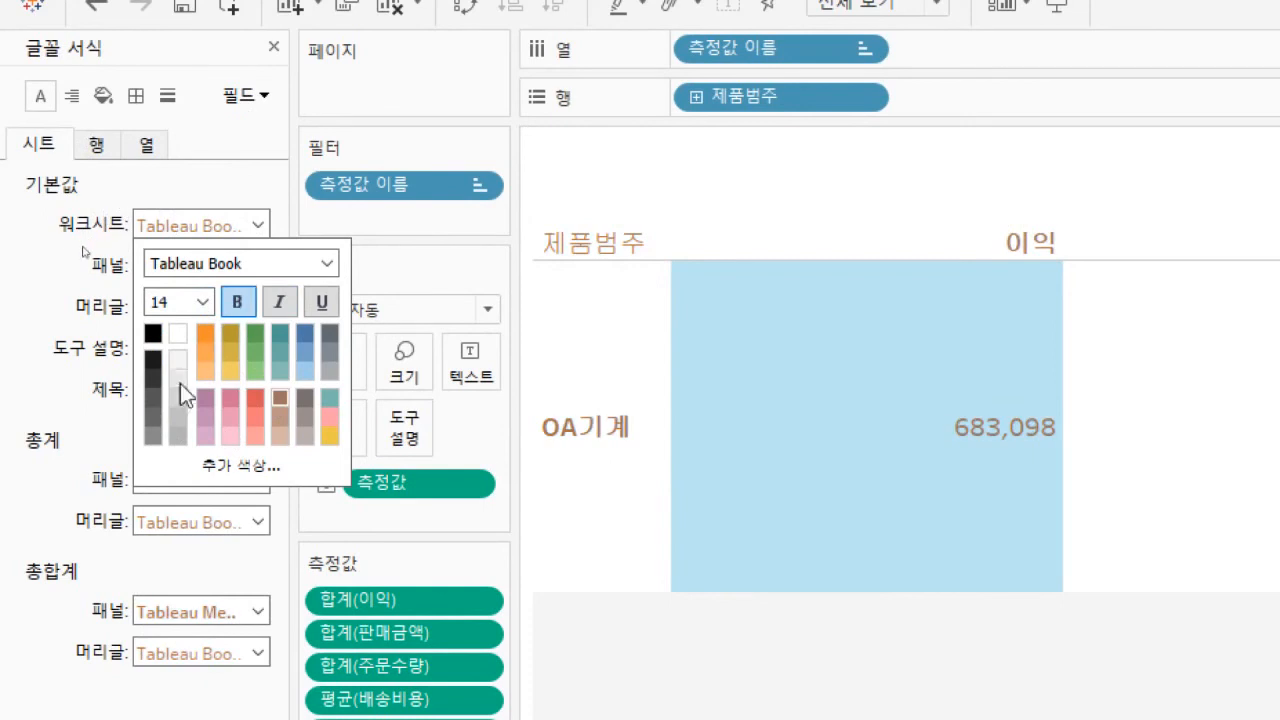
click(152, 333)
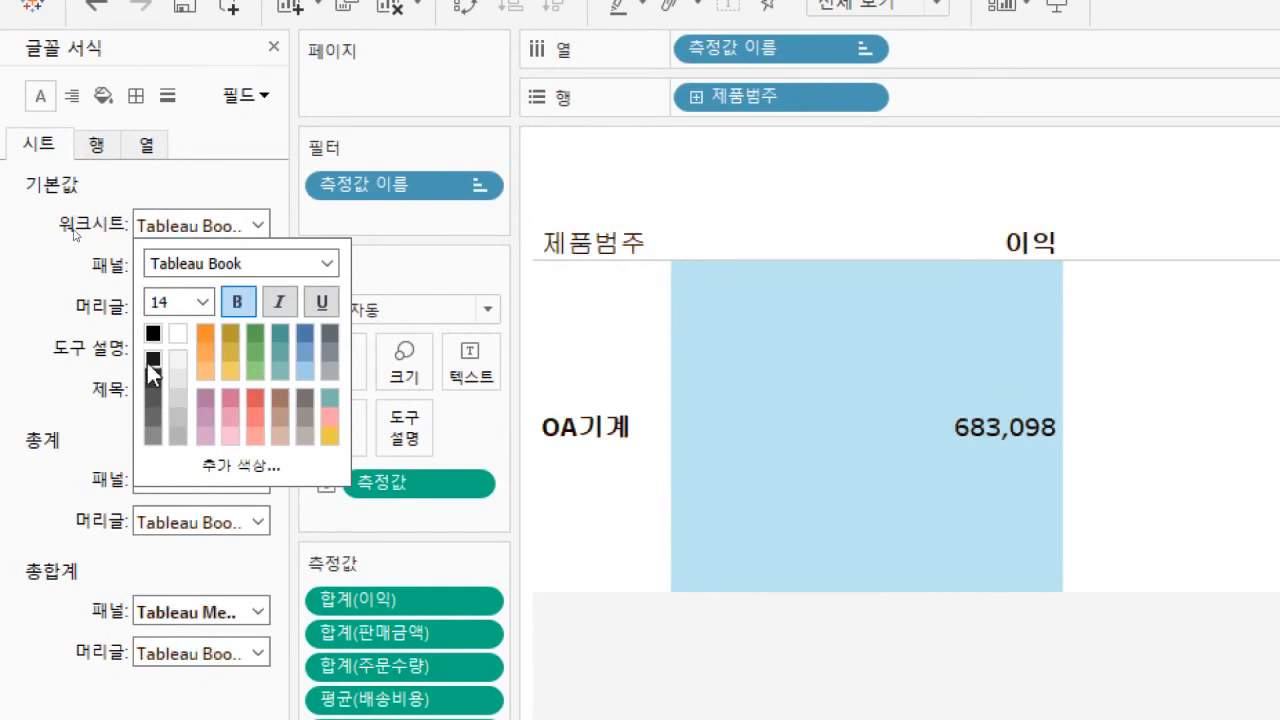
click(217, 167)
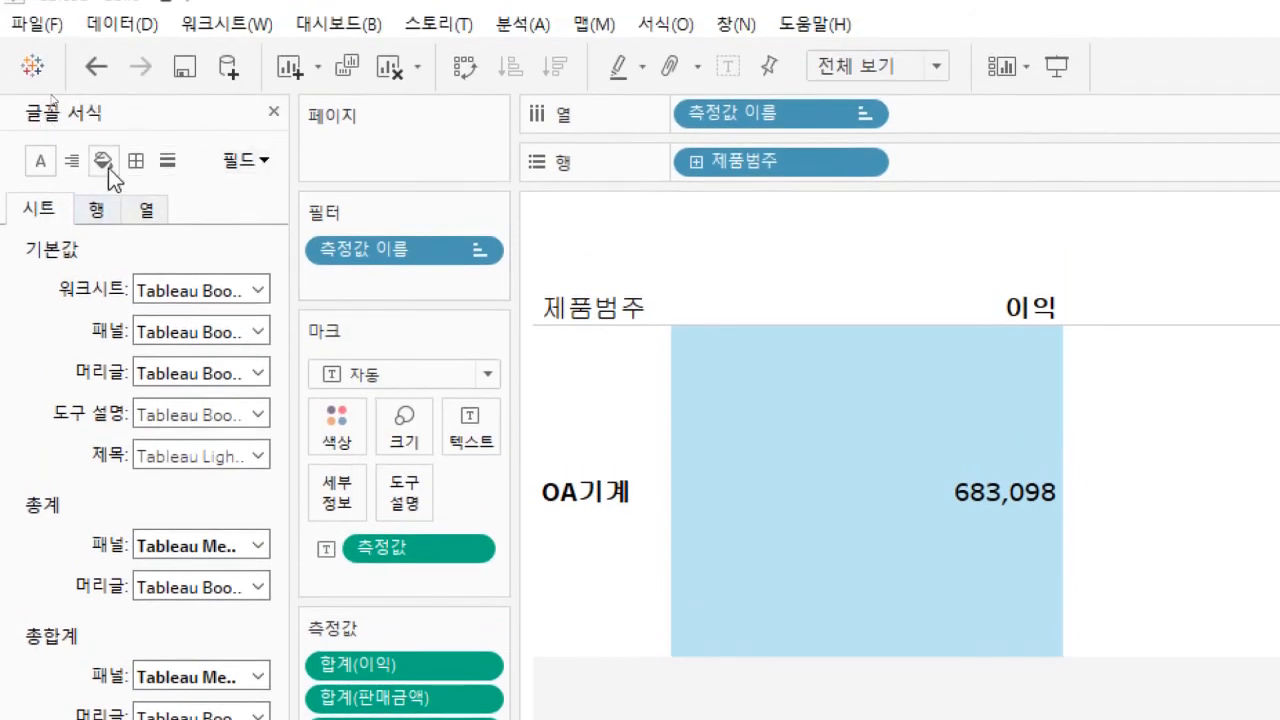
Review the sheet's alignment, shading, border and line format options, and close the formatting settings
click(74, 164)
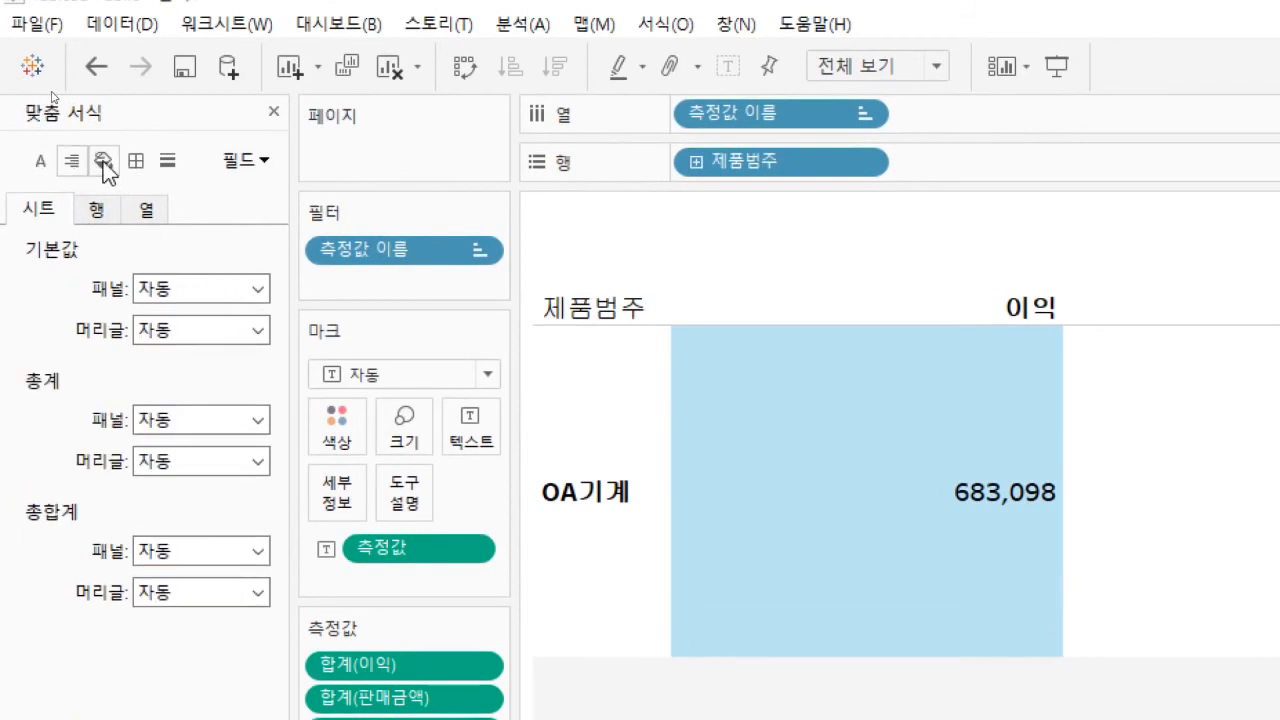
click(103, 162)
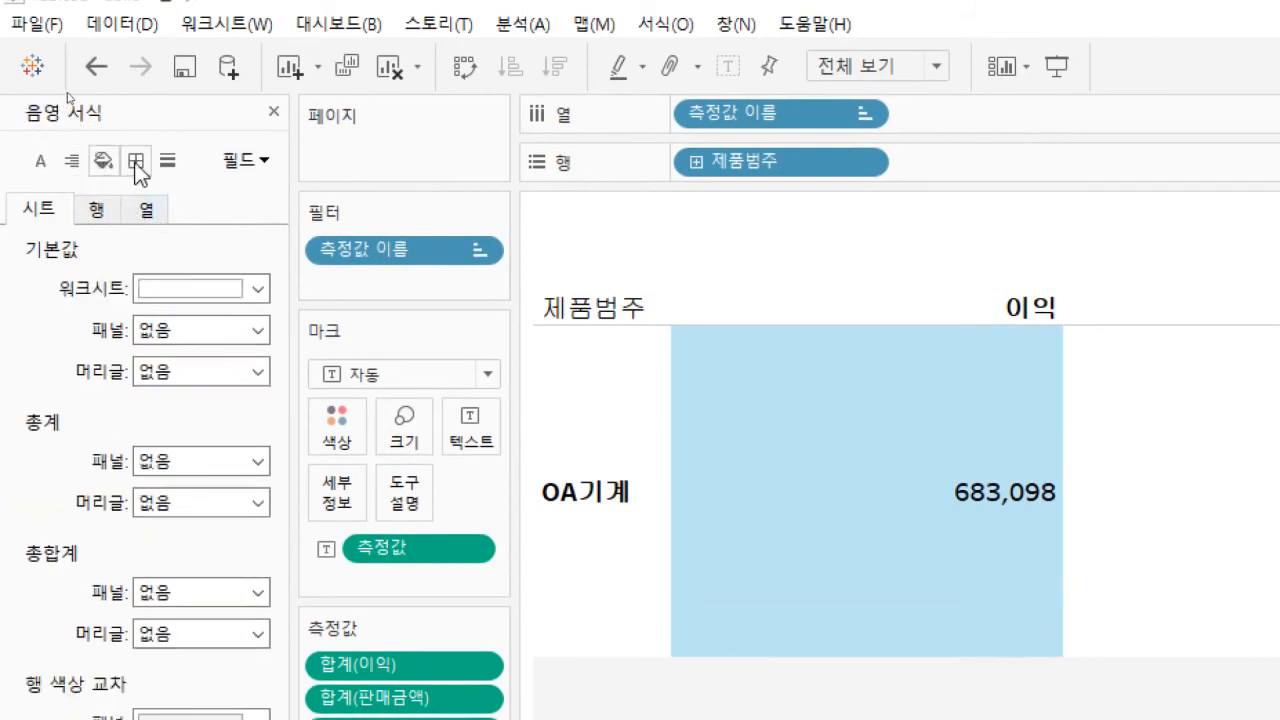
click(136, 162)
click(166, 162)
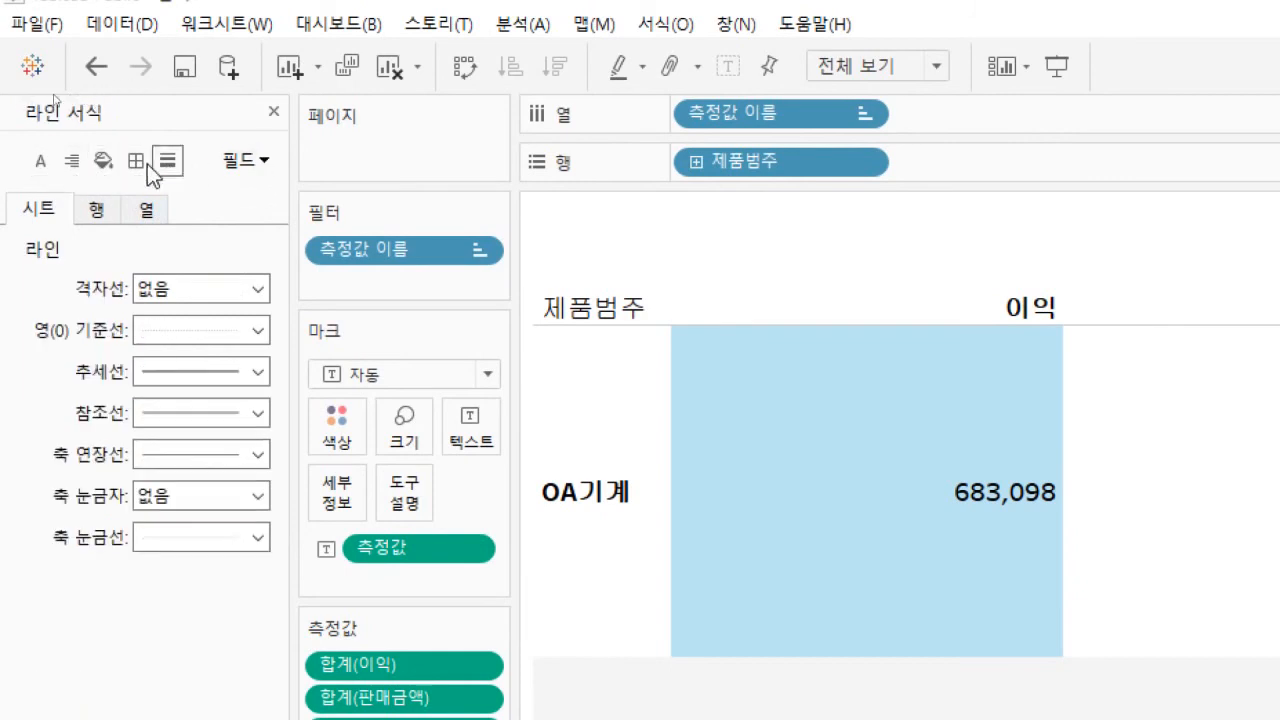
click(273, 112)
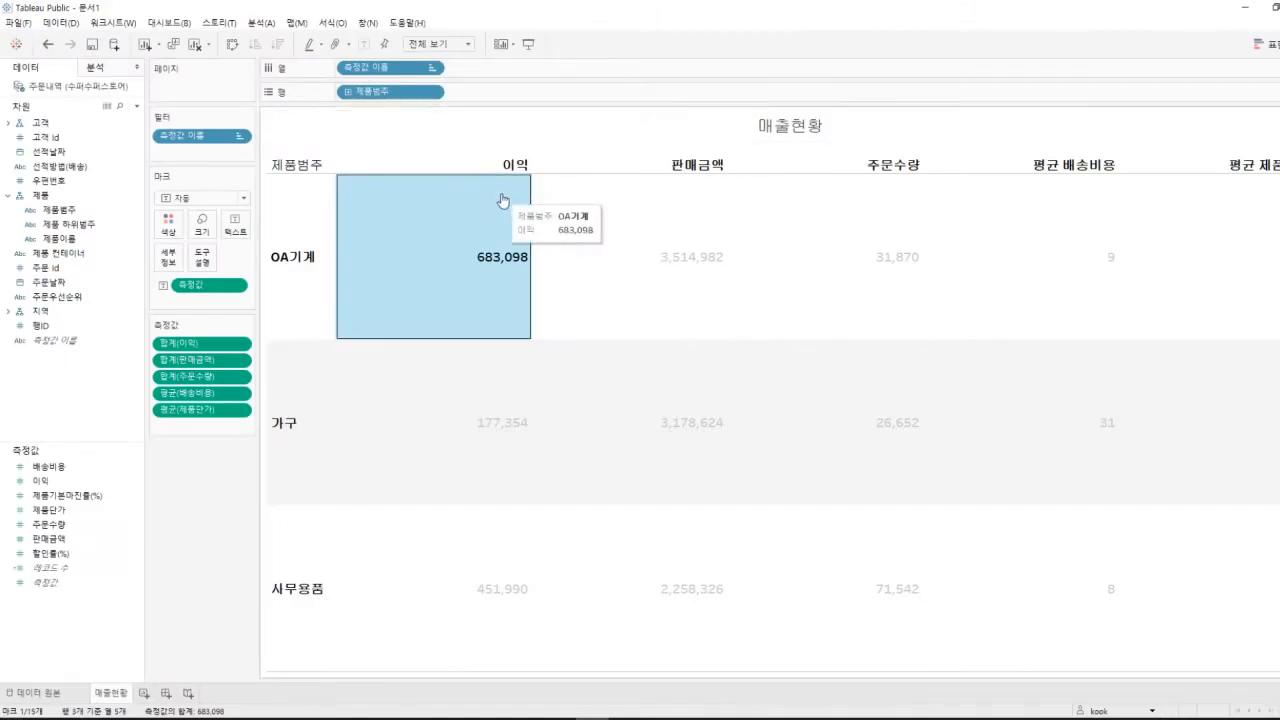
click(1131, 422)
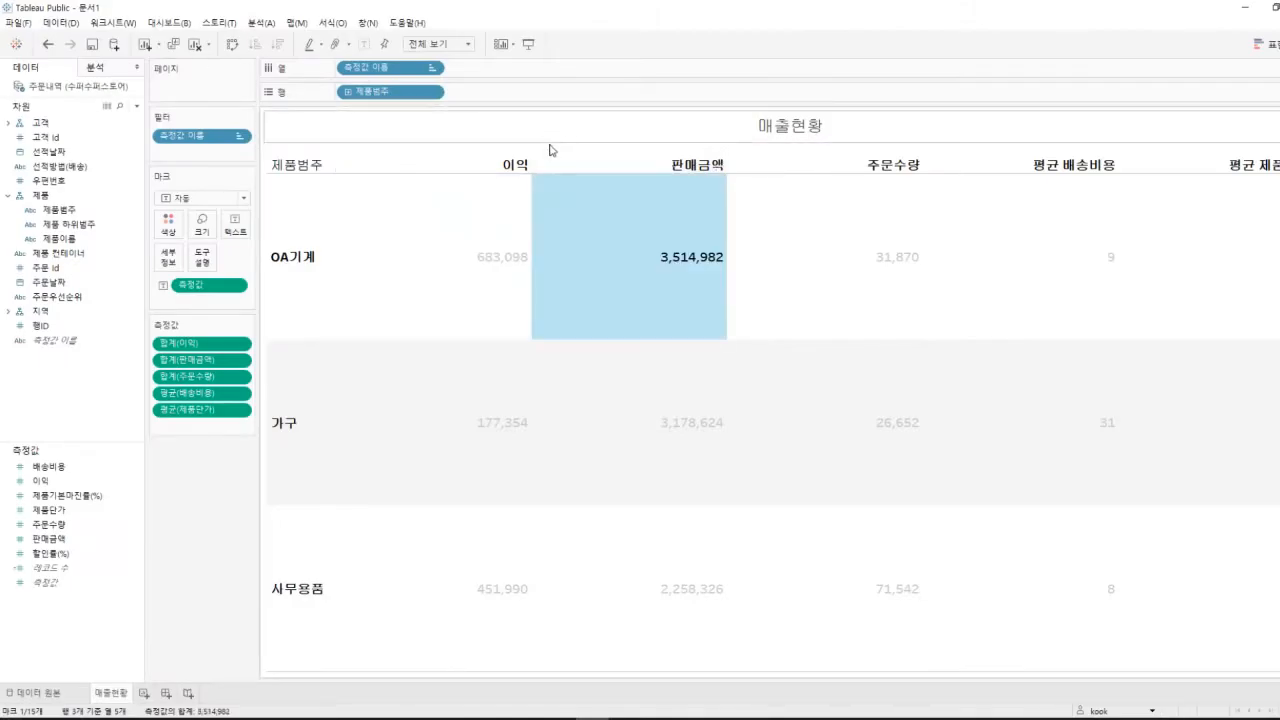
Examine the 구역별 주문수량 비율 pie chart in the published sample dashboard, and return to the workbook
click(557, 208)
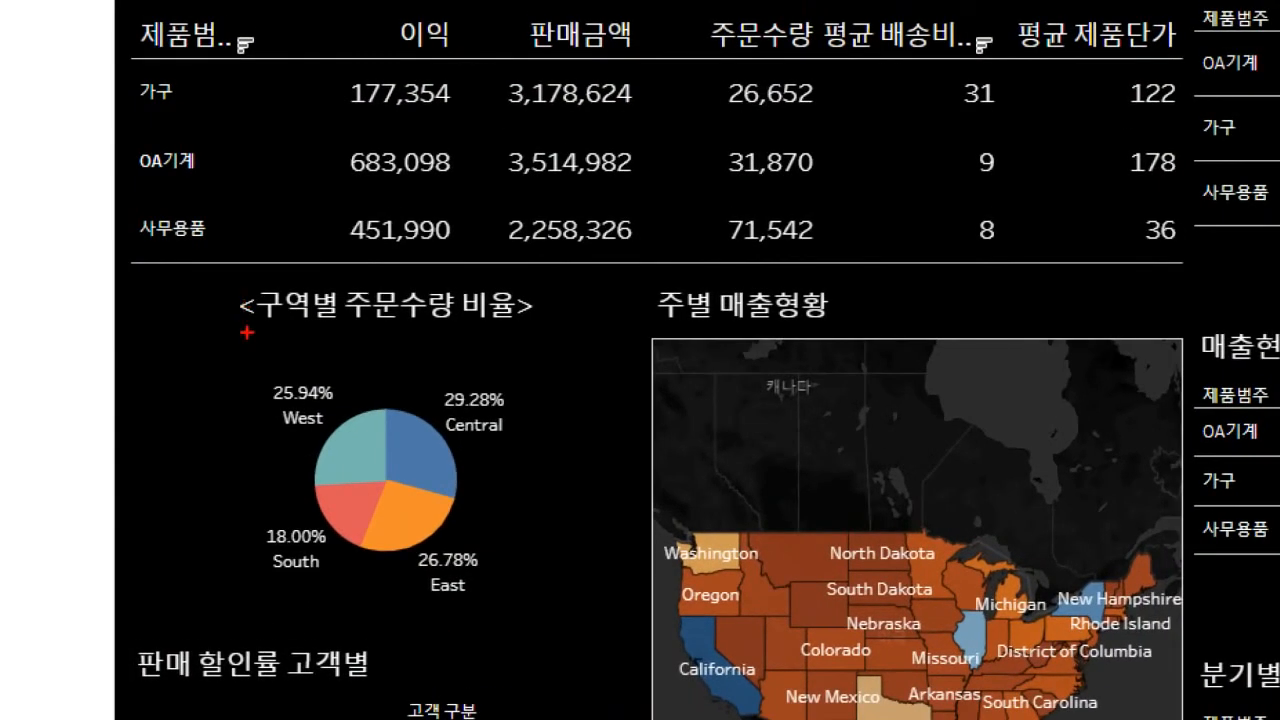
mouse_move(250, 324)
mouse_down()
mouse_move(308, 323)
mouse_move(340, 300)
mouse_move(470, 276)
mouse_move(362, 342)
mouse_up()
mouse_move(495, 332)
mouse_down()
mouse_move(440, 278)
mouse_move(524, 318)
mouse_up()
drag(281, 438, 309, 438)
drag(274, 588, 320, 588)
mouse_move(418, 562)
mouse_down()
mouse_move(350, 560)
mouse_move(364, 390)
mouse_move(445, 540)
mouse_up()
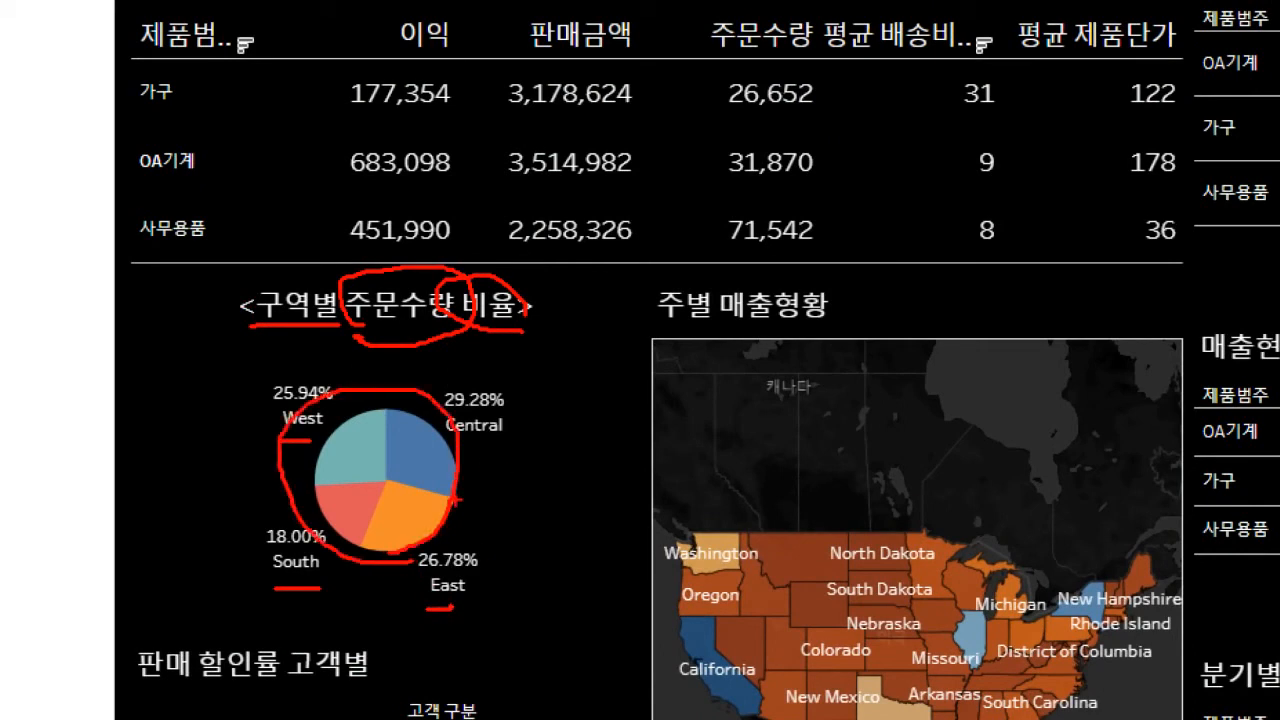
key(Escape)
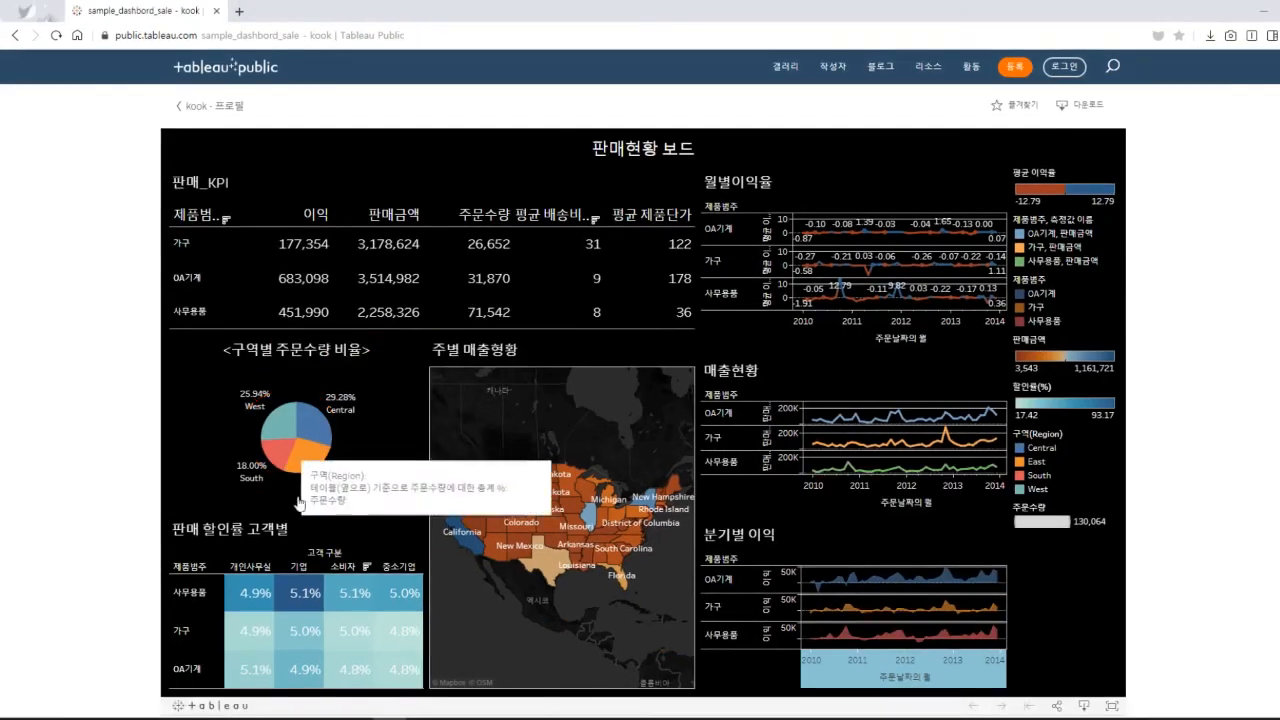
click(592, 718)
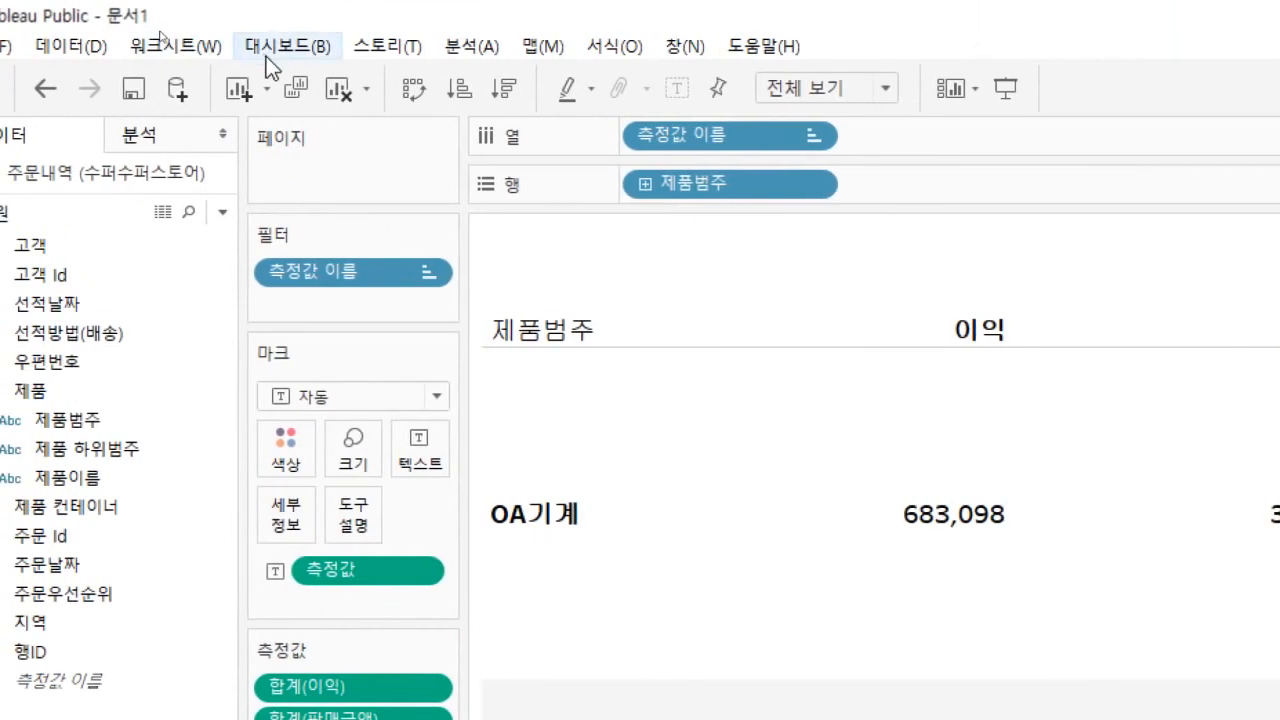
Create a new worksheet showing 주문수량 as text values for each 구역(Region) in rows
click(267, 88)
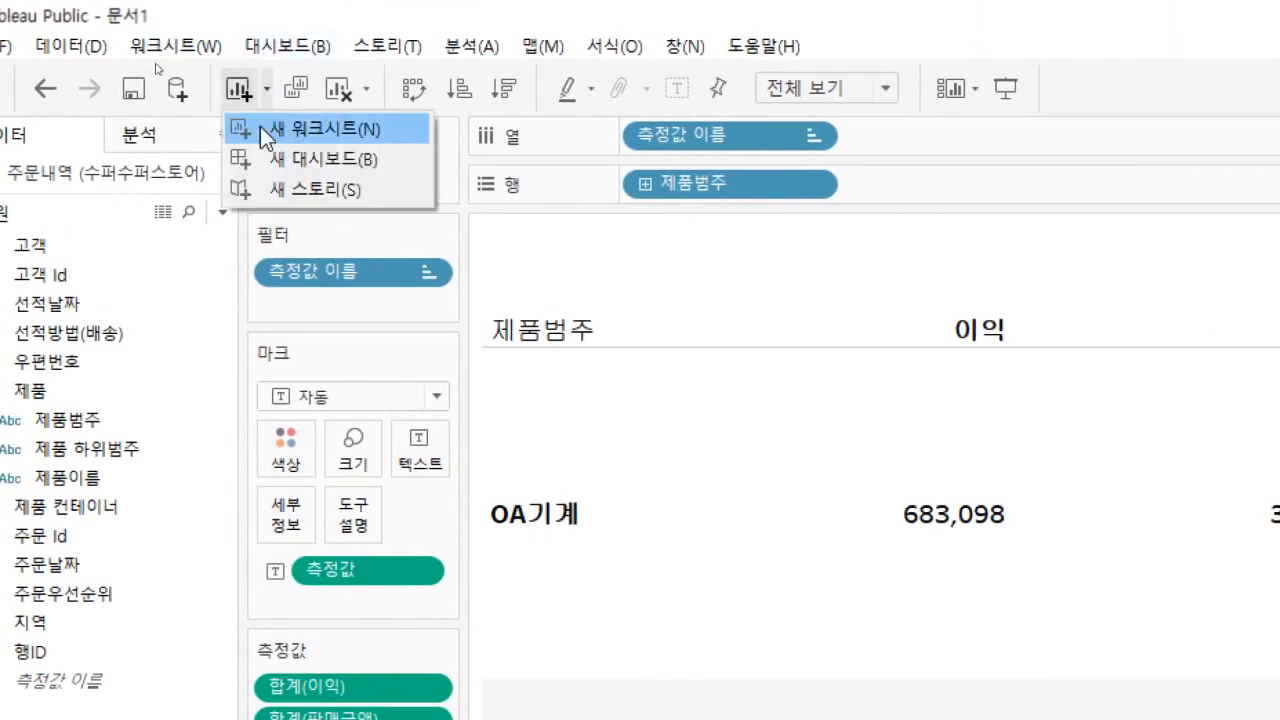
click(261, 127)
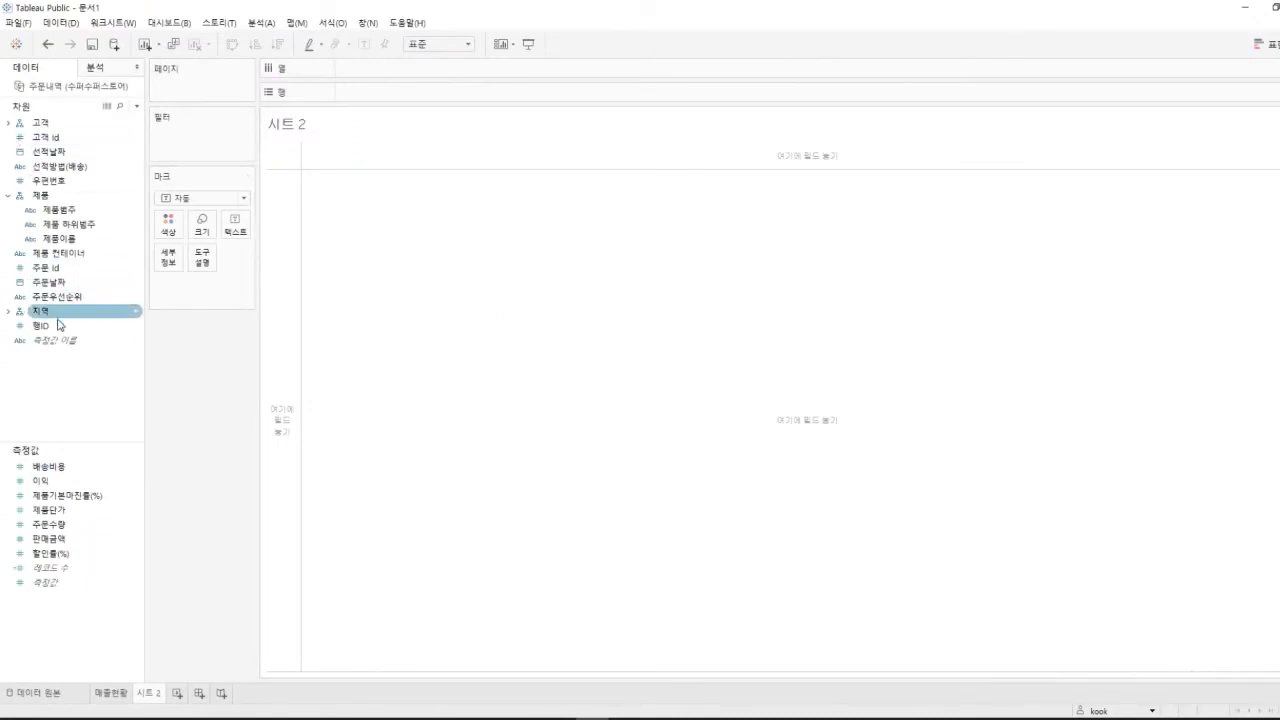
click(9, 312)
drag(55, 328, 274, 317)
click(119, 528)
drag(99, 533, 357, 196)
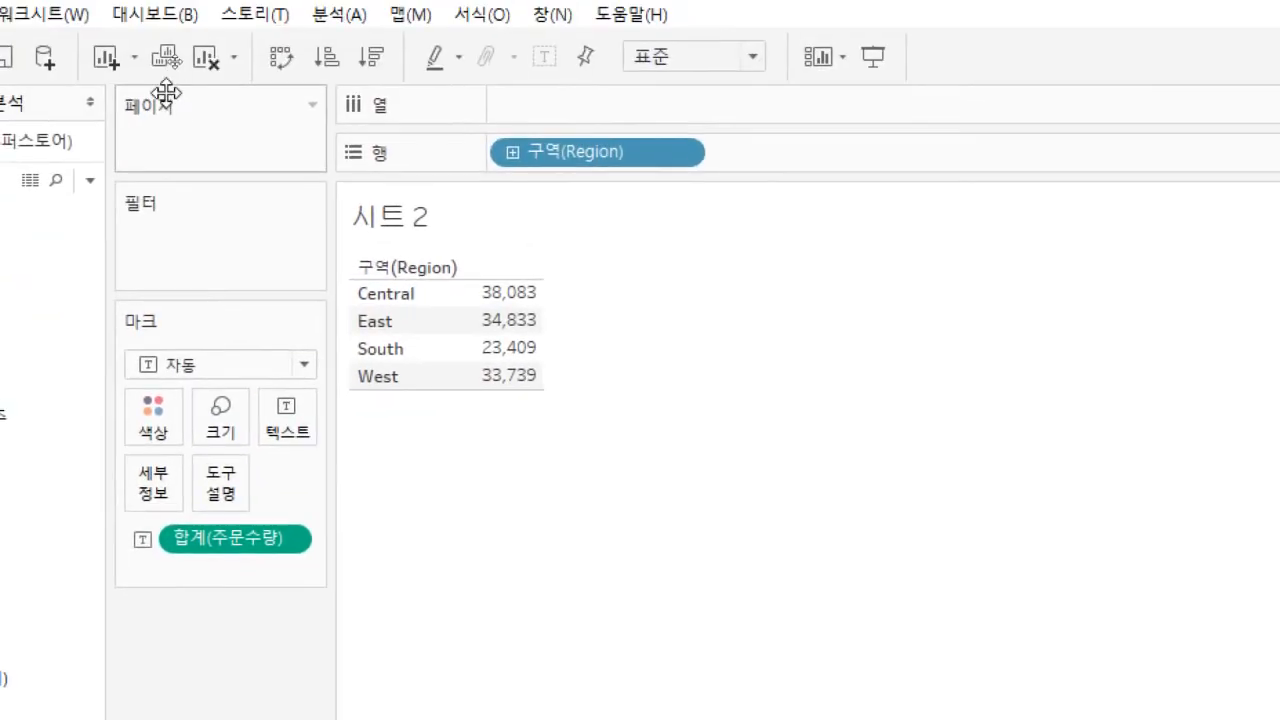
Add another blank worksheet, and set the mark type of 시트 2 to 파이 차트
click(106, 57)
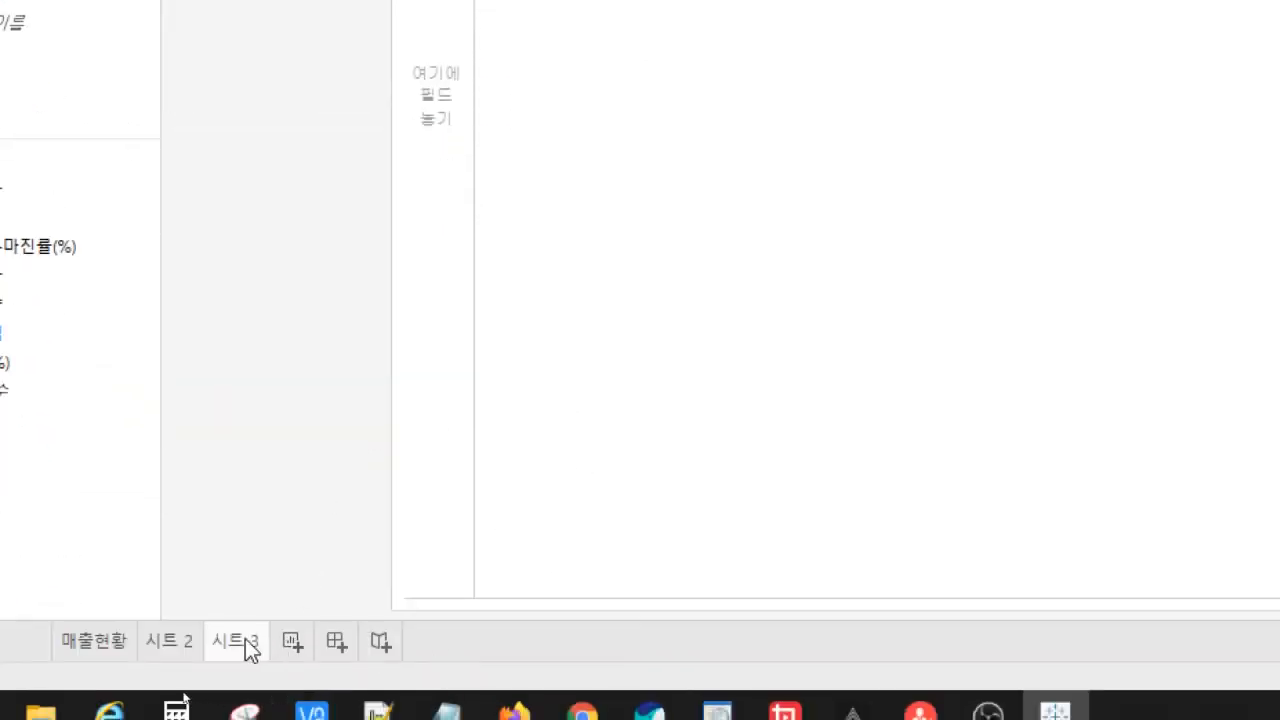
click(184, 641)
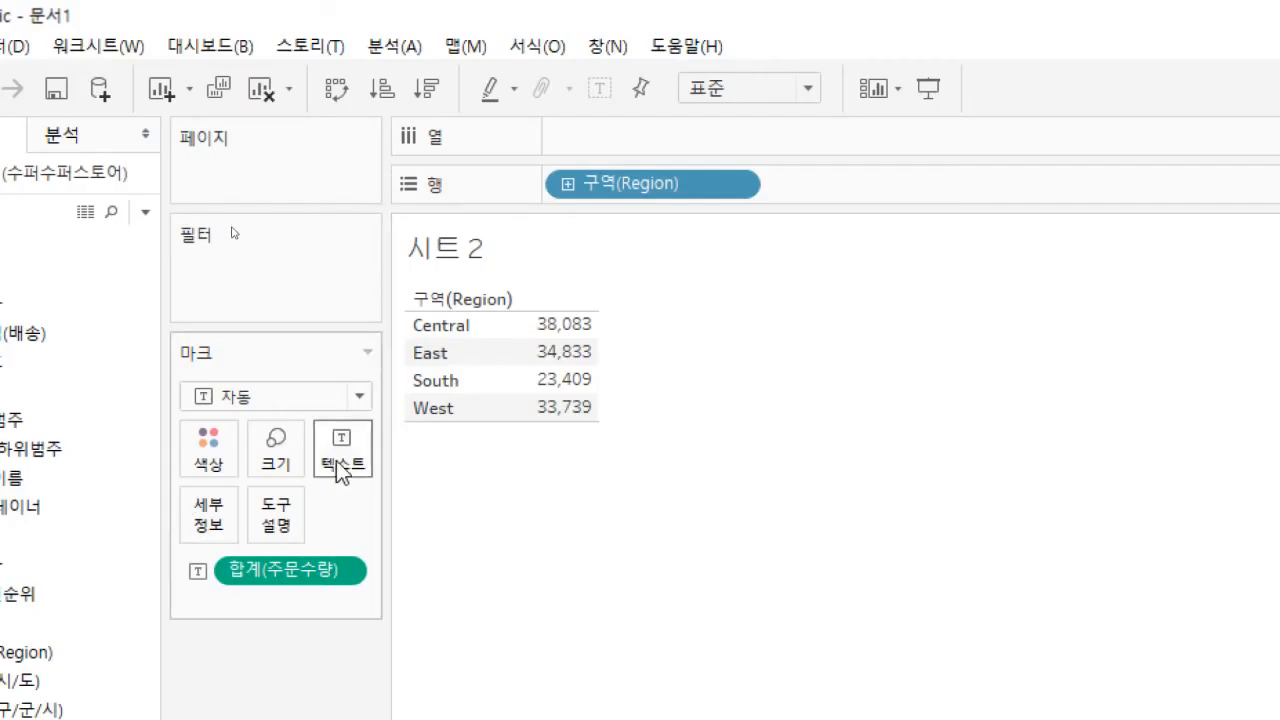
click(352, 399)
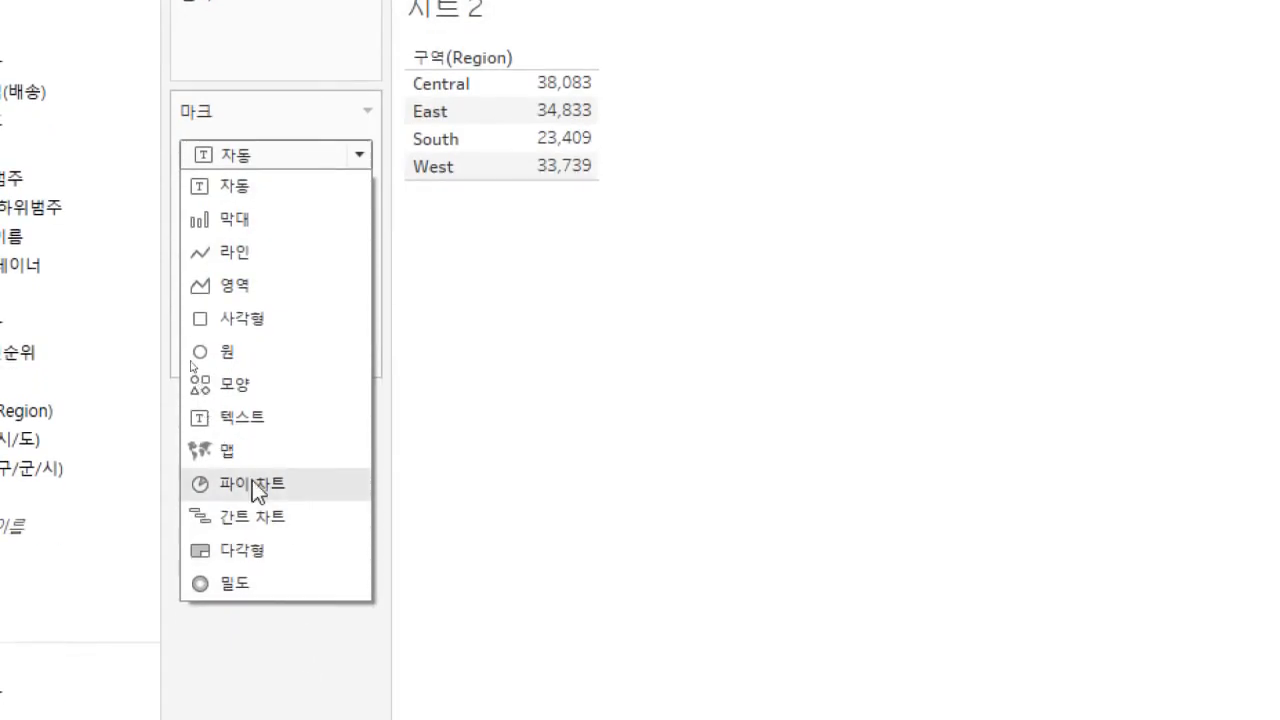
click(252, 483)
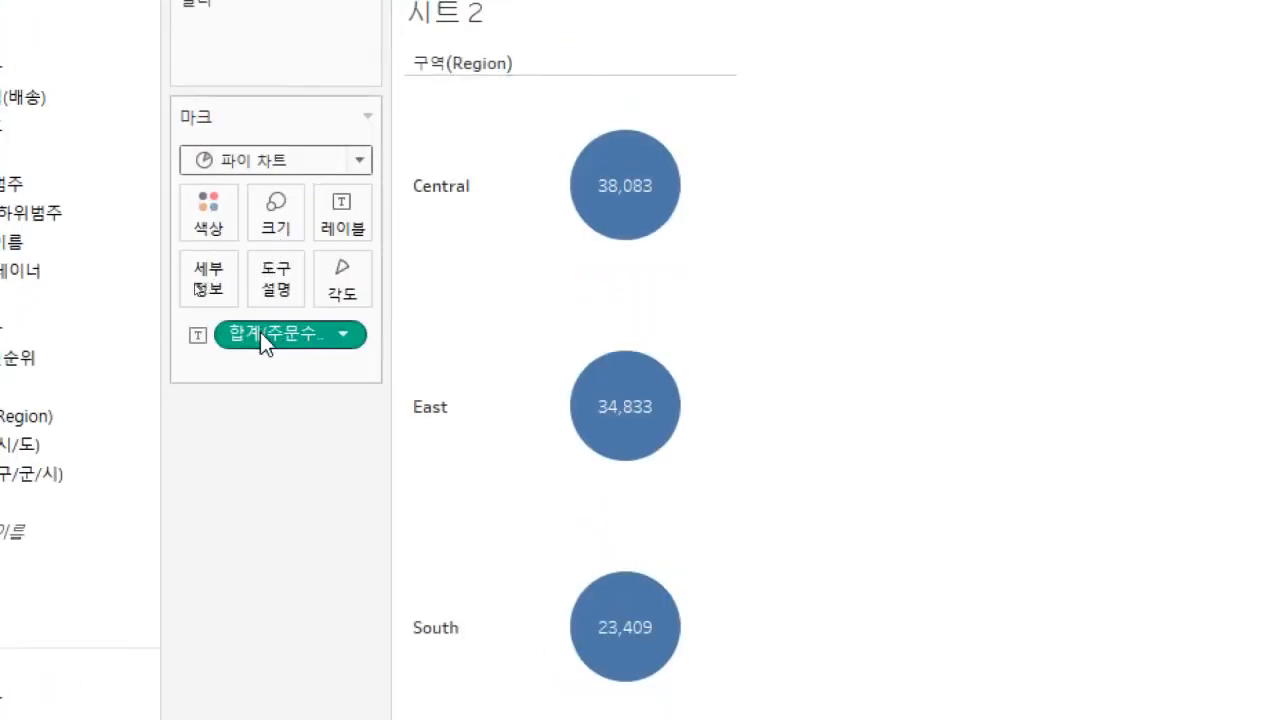
mouse_move(260, 334)
mouse_down()
mouse_move(278, 297)
mouse_move(220, 209)
mouse_move(222, 220)
mouse_up()
drag(355, 340, 281, 227)
drag(318, 334, 330, 248)
drag(304, 333, 336, 380)
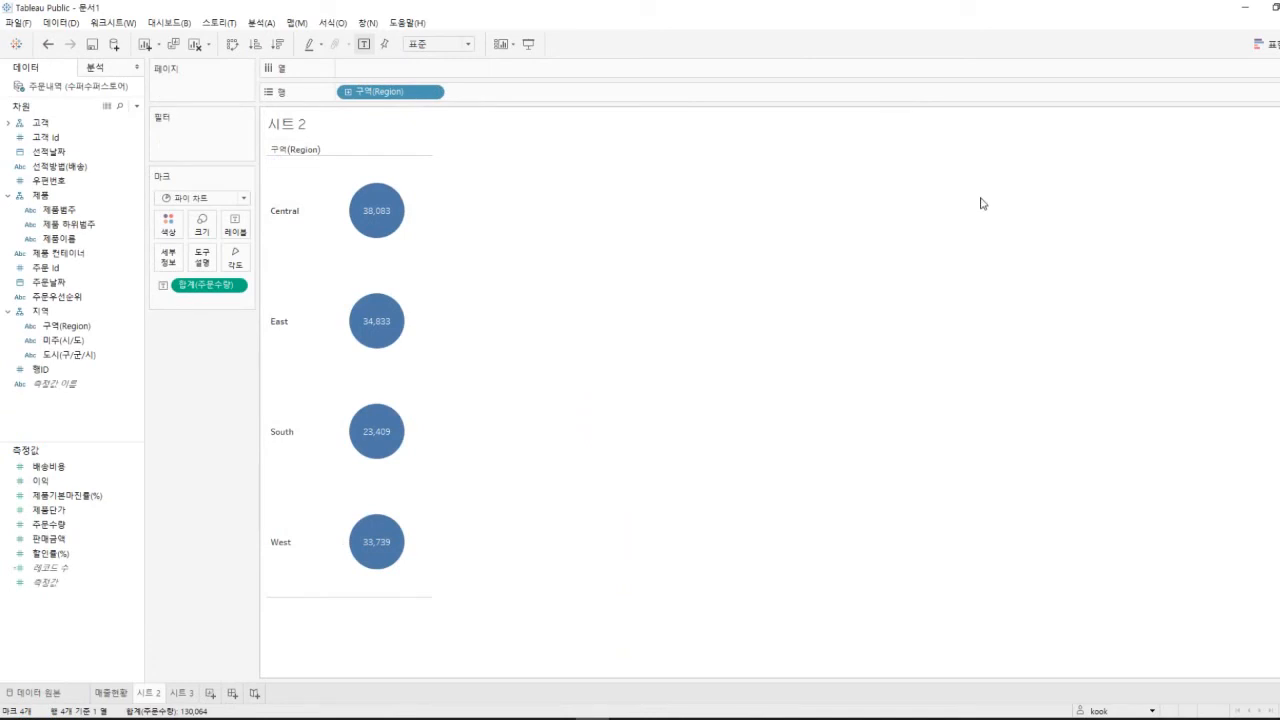
Convert the regional 주문수량 view into a single pie chart with the Show Me (표현 방식) pie chart type
click(1270, 46)
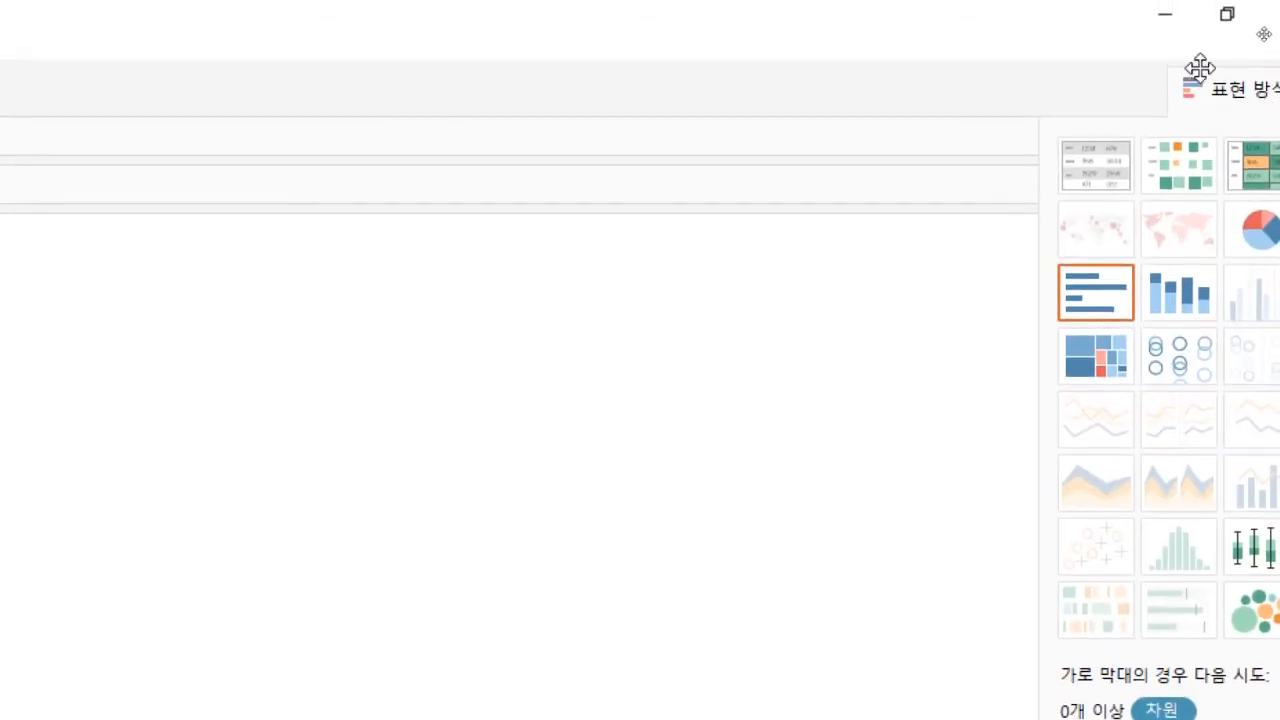
click(1218, 86)
click(1220, 85)
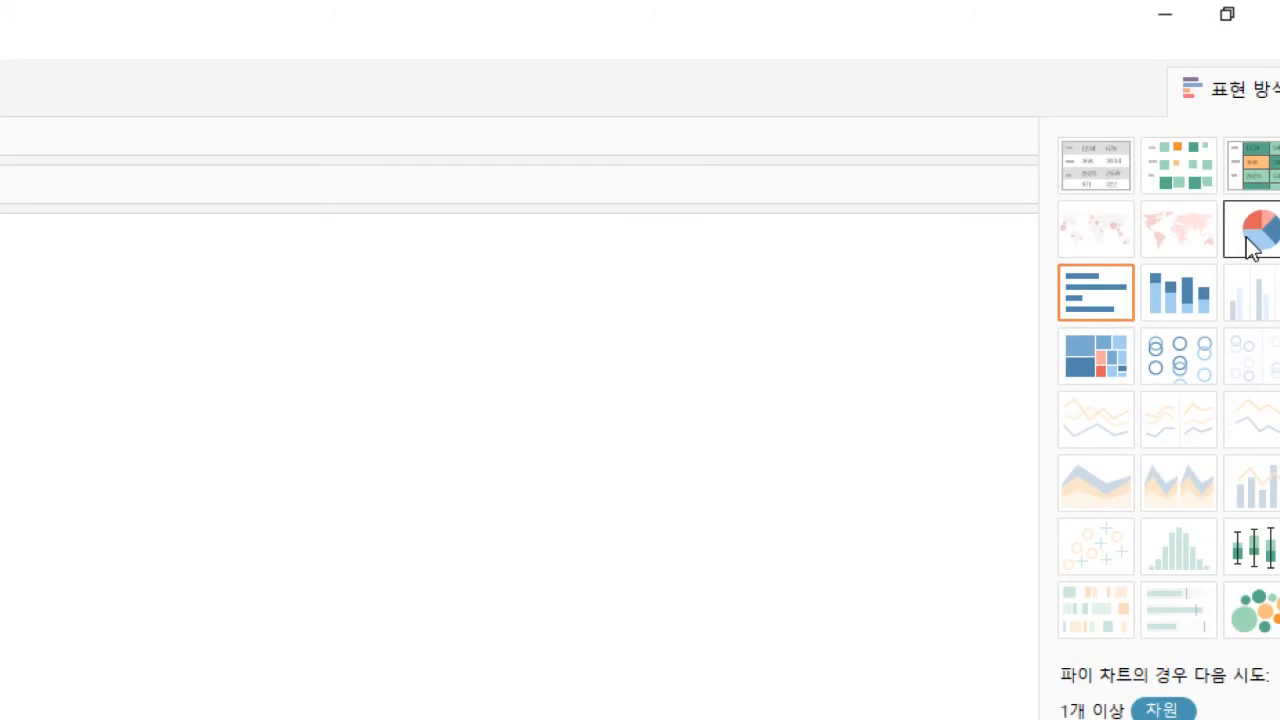
click(1250, 235)
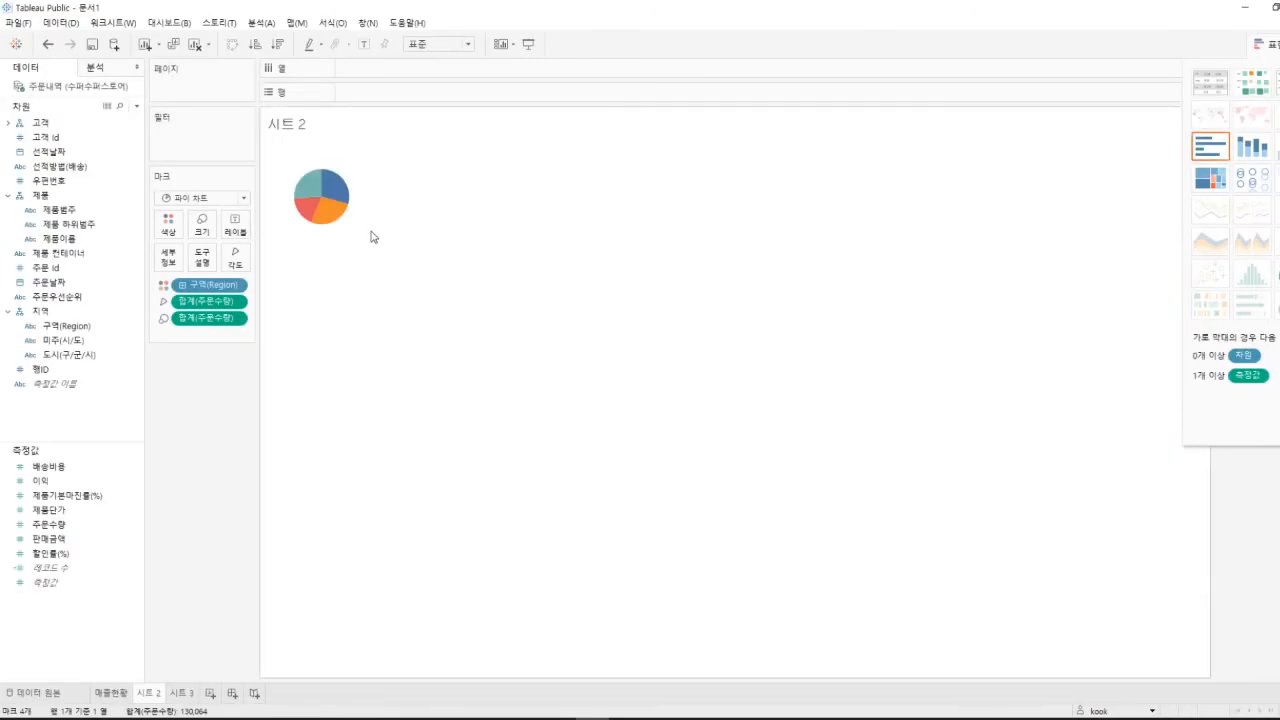
Fit the pie chart to 전체 보기 and hide the chart type suggestions
click(440, 44)
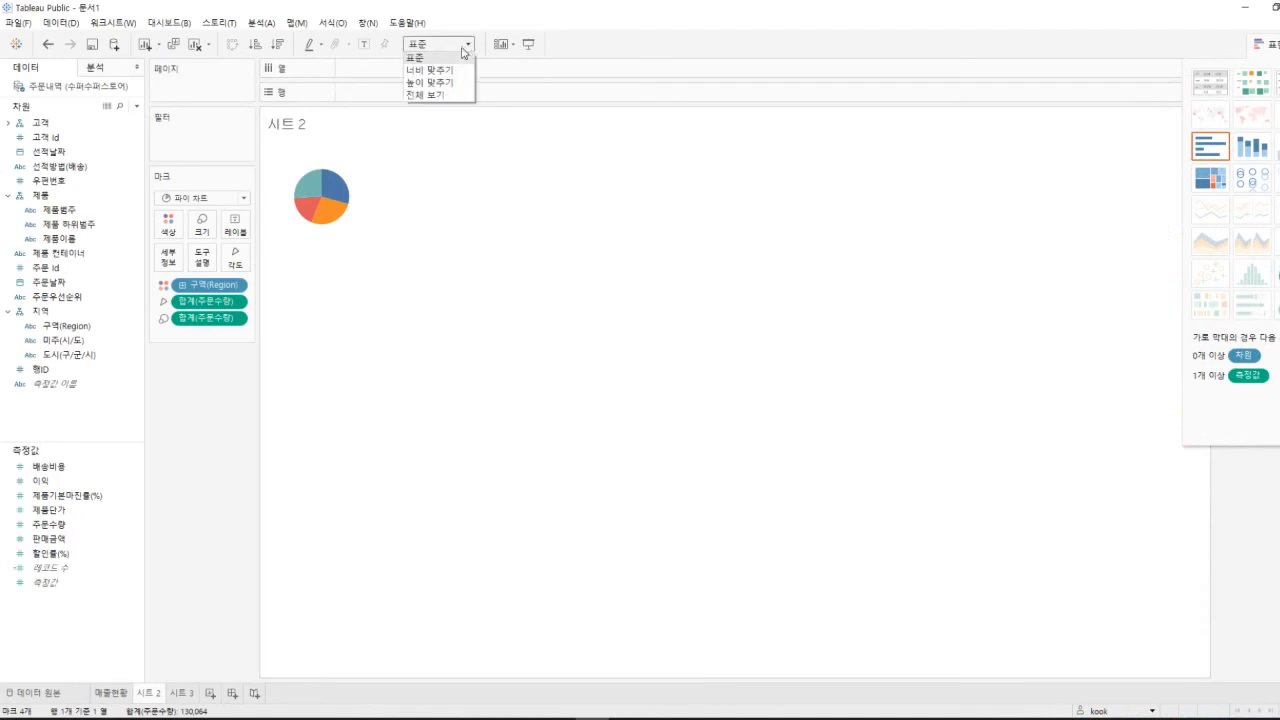
click(436, 97)
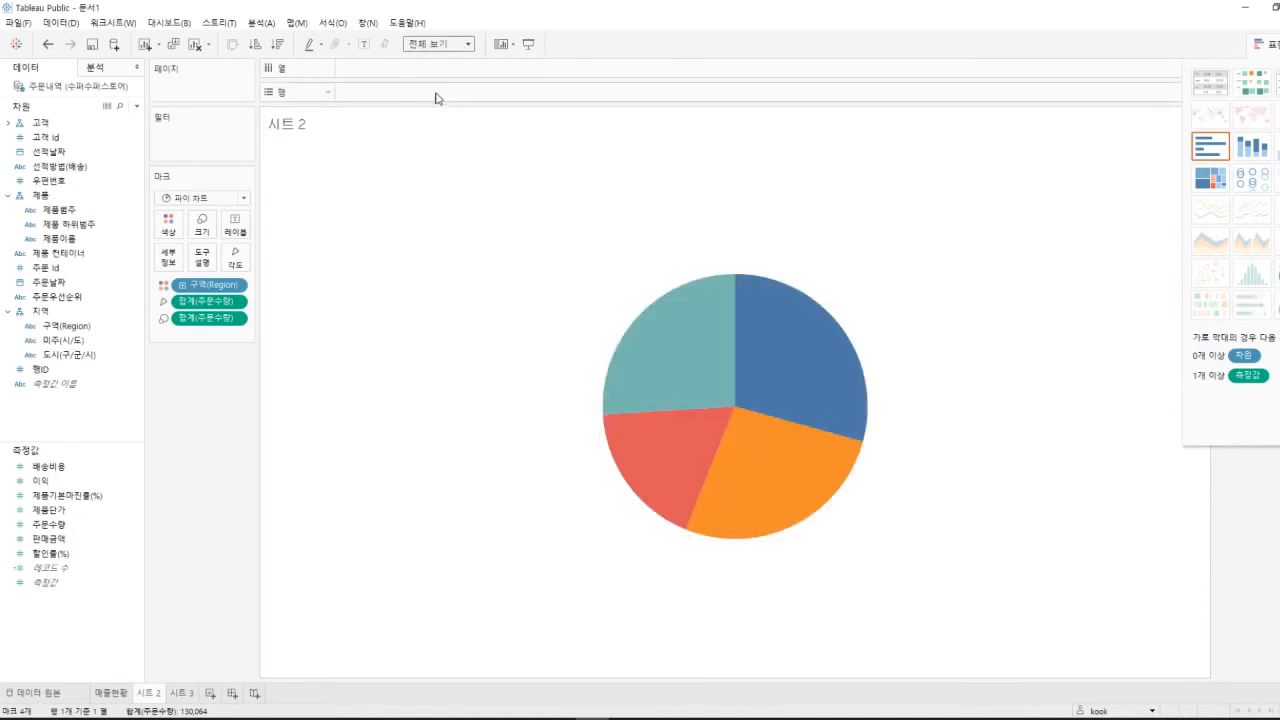
click(1255, 46)
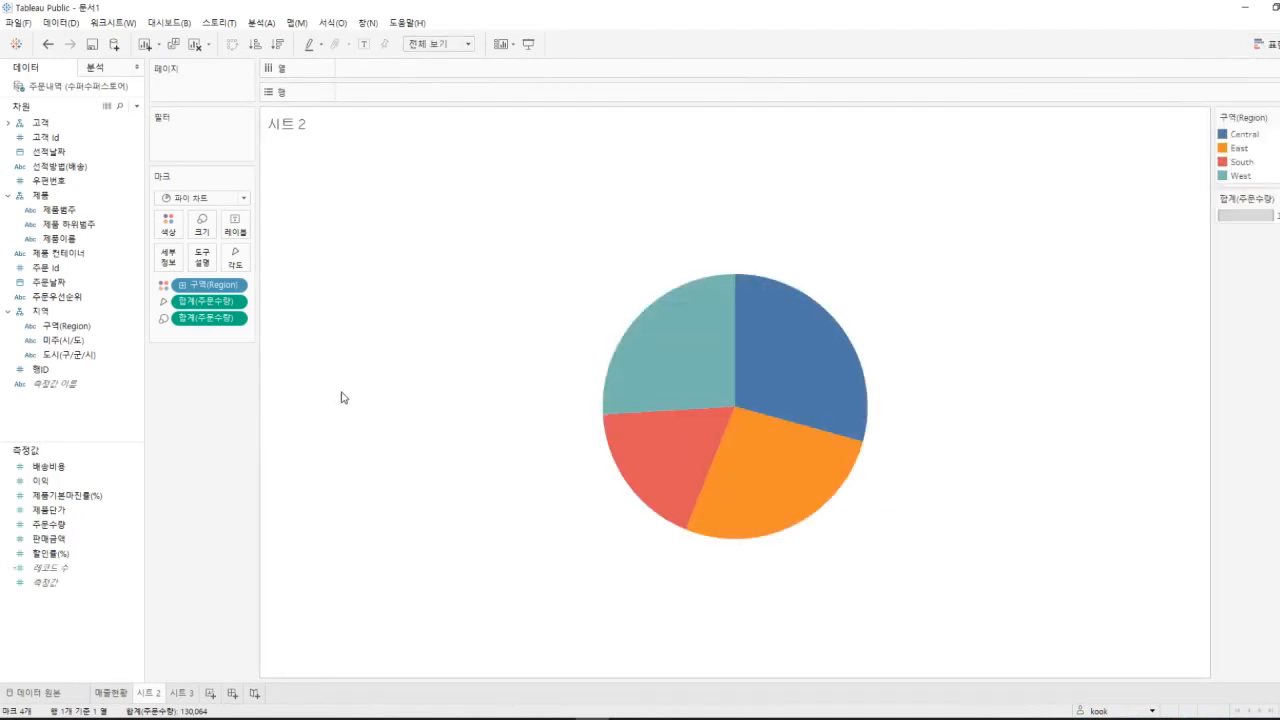
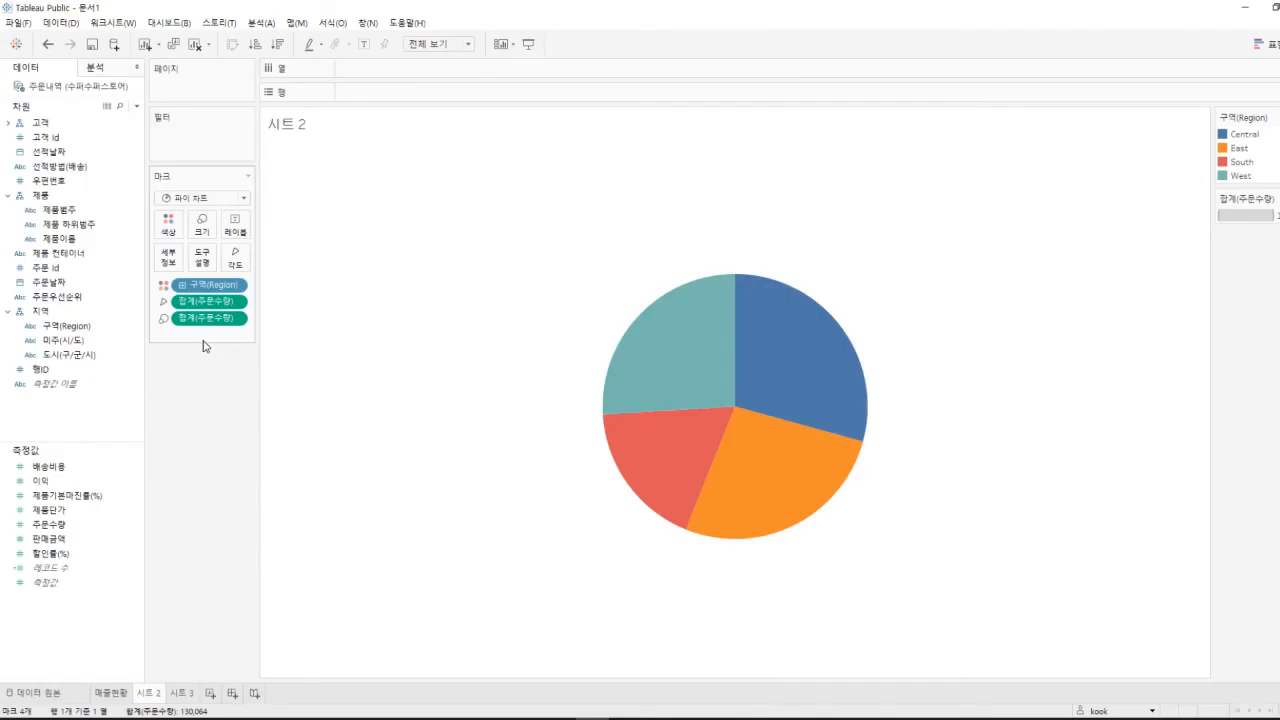
Remove the 구역(Region) and 주문수량 fields from the marks and reset the mark type to 자동
mouse_move(205, 320)
mouse_down()
mouse_move(221, 398)
mouse_move(223, 330)
mouse_up()
drag(212, 286, 215, 326)
click(243, 199)
click(216, 214)
Build a pie chart manually with 구역(Region) as colour and 주문수량 as both angle and size
click(241, 201)
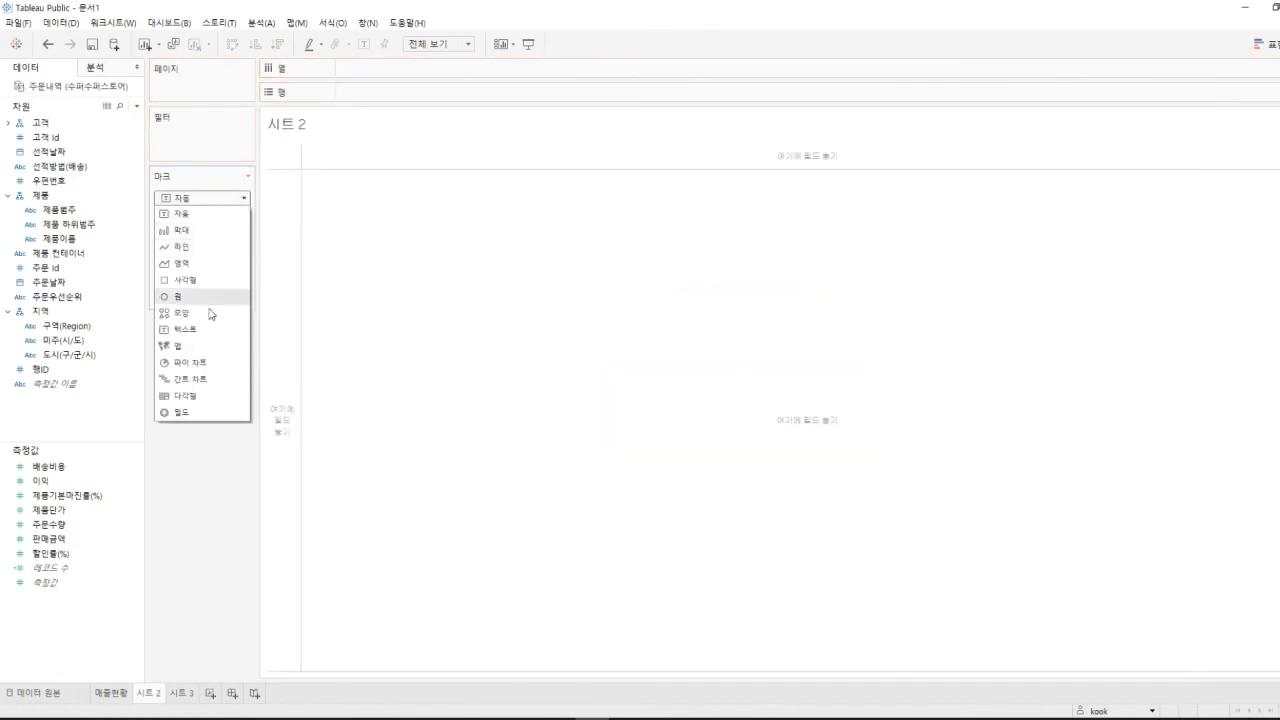
click(210, 364)
drag(130, 326, 168, 232)
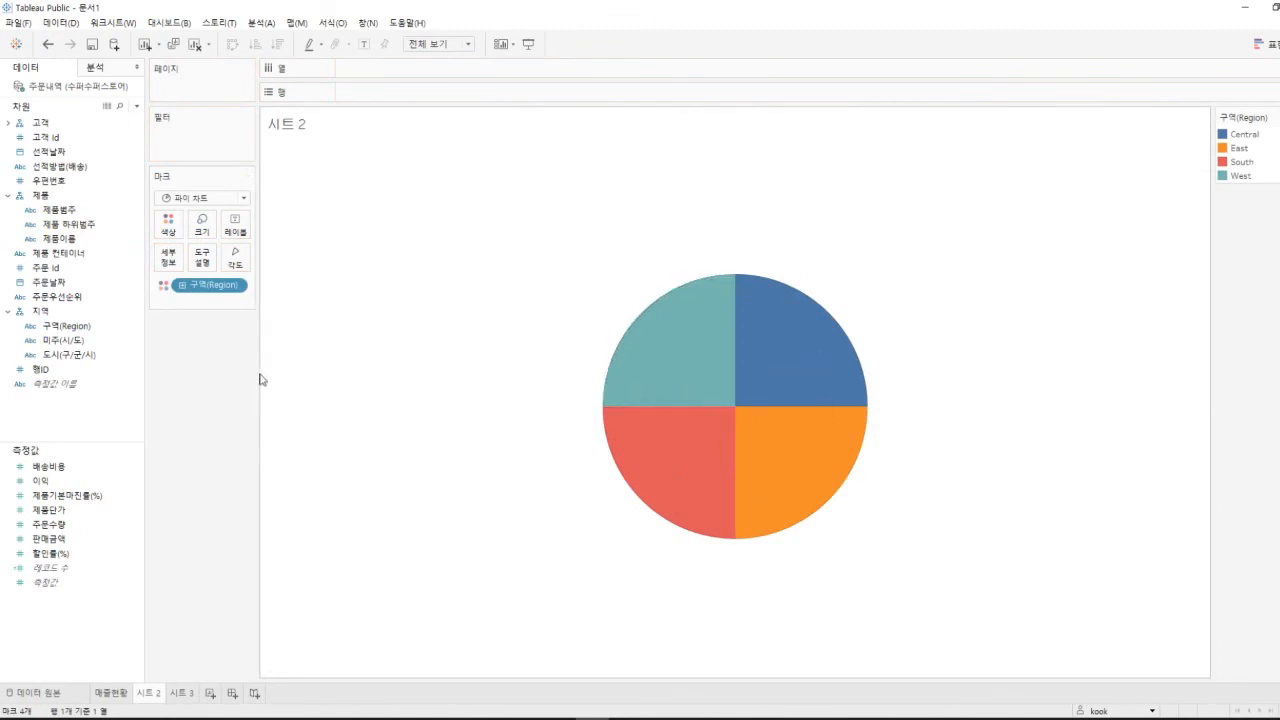
drag(46, 524, 181, 320)
drag(205, 232, 235, 258)
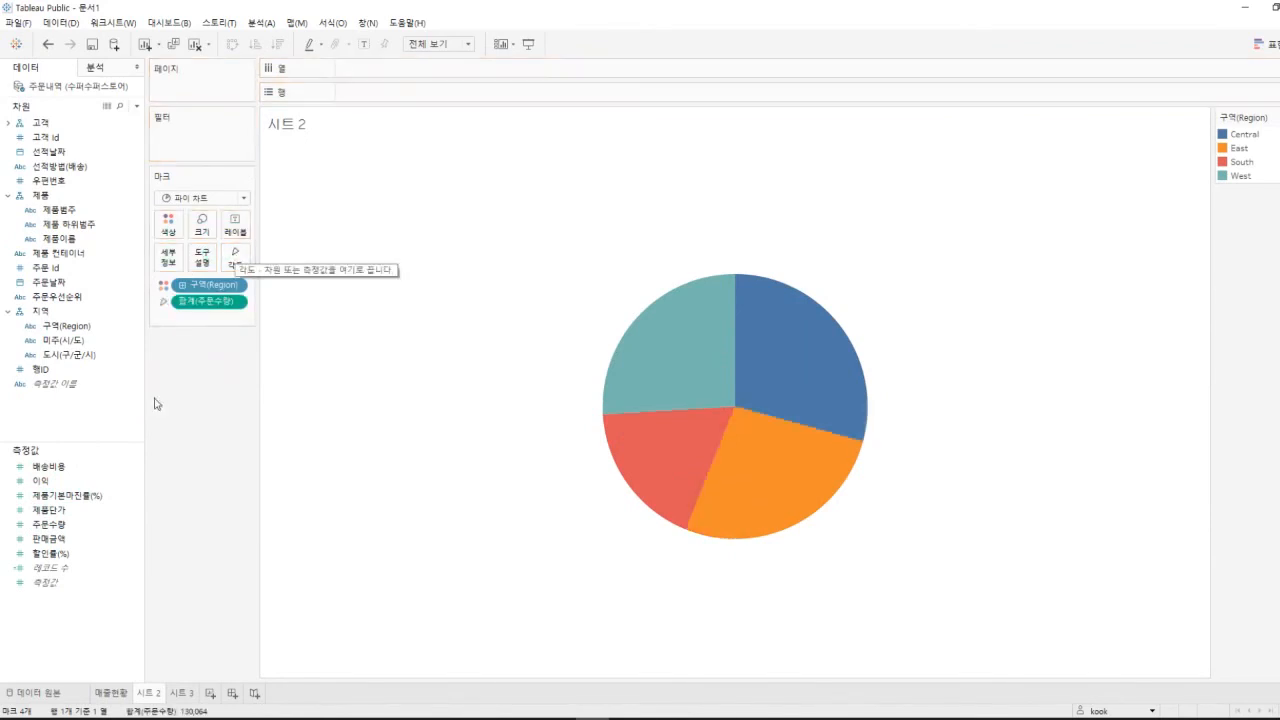
drag(112, 525, 210, 224)
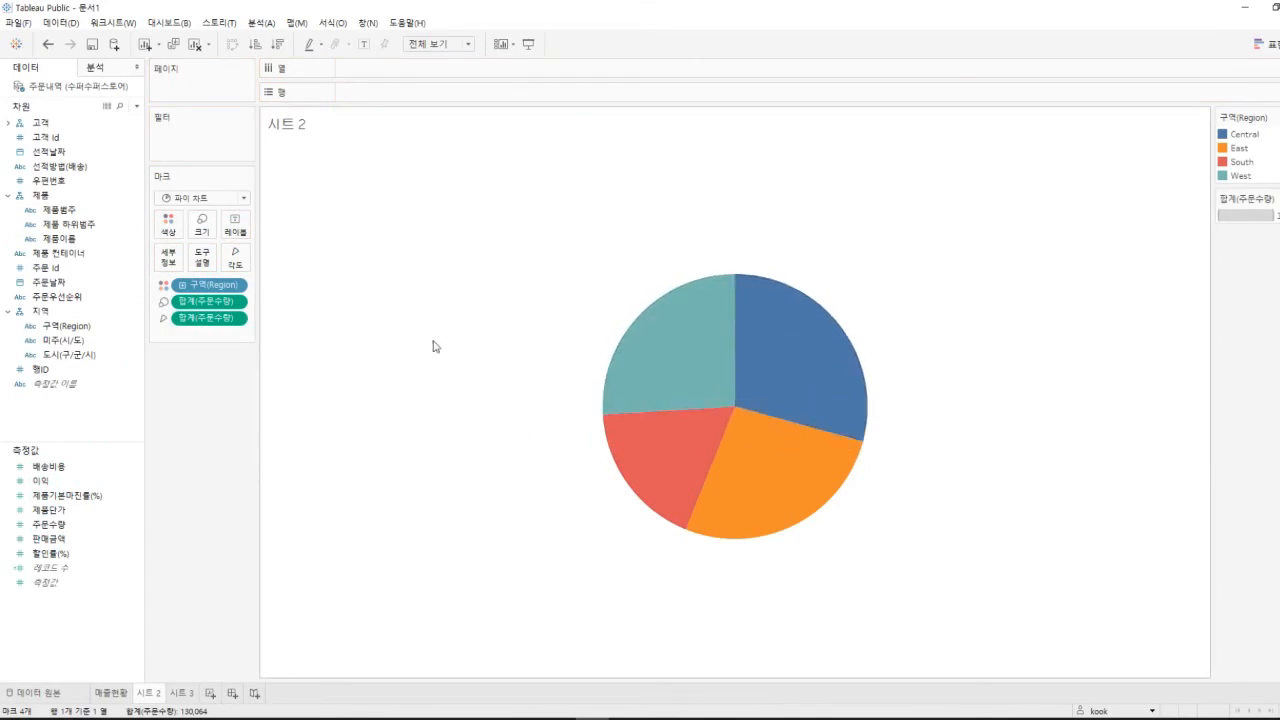
Label the pie slices with 주문수량 and 구역(Region)
mouse_move(649, 347)
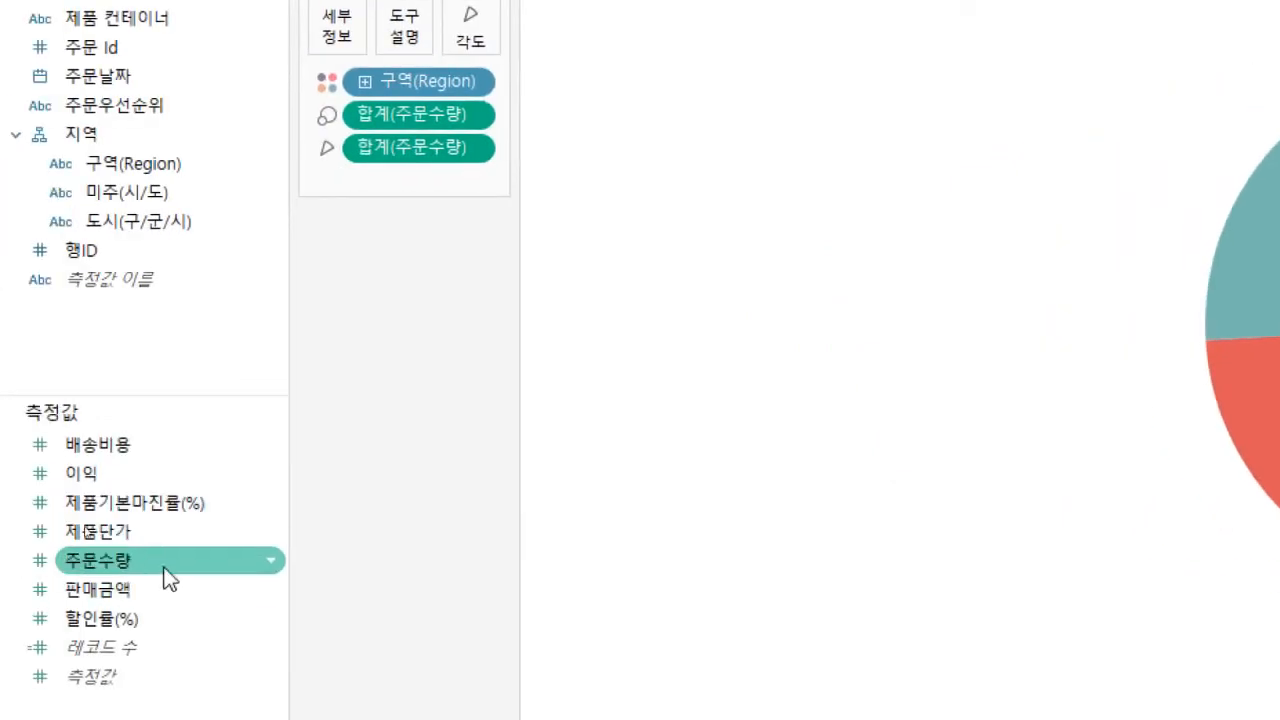
click(75, 523)
drag(150, 559, 478, 122)
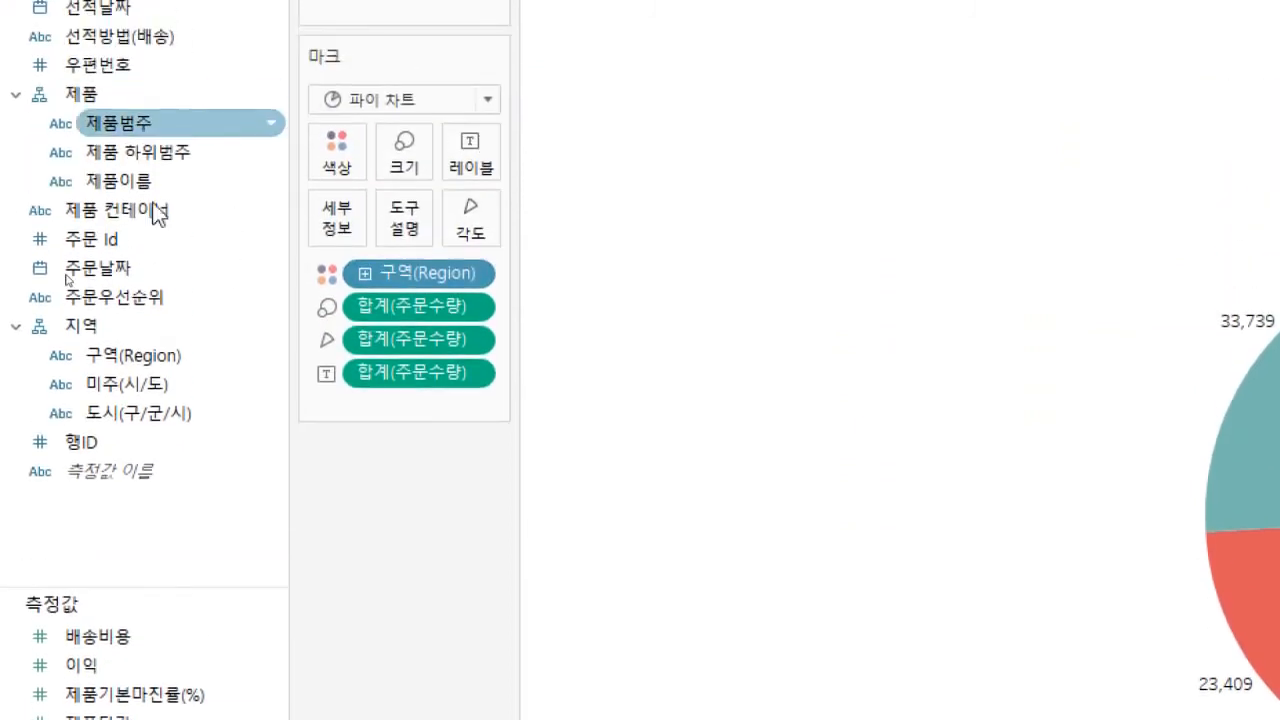
drag(111, 356, 471, 160)
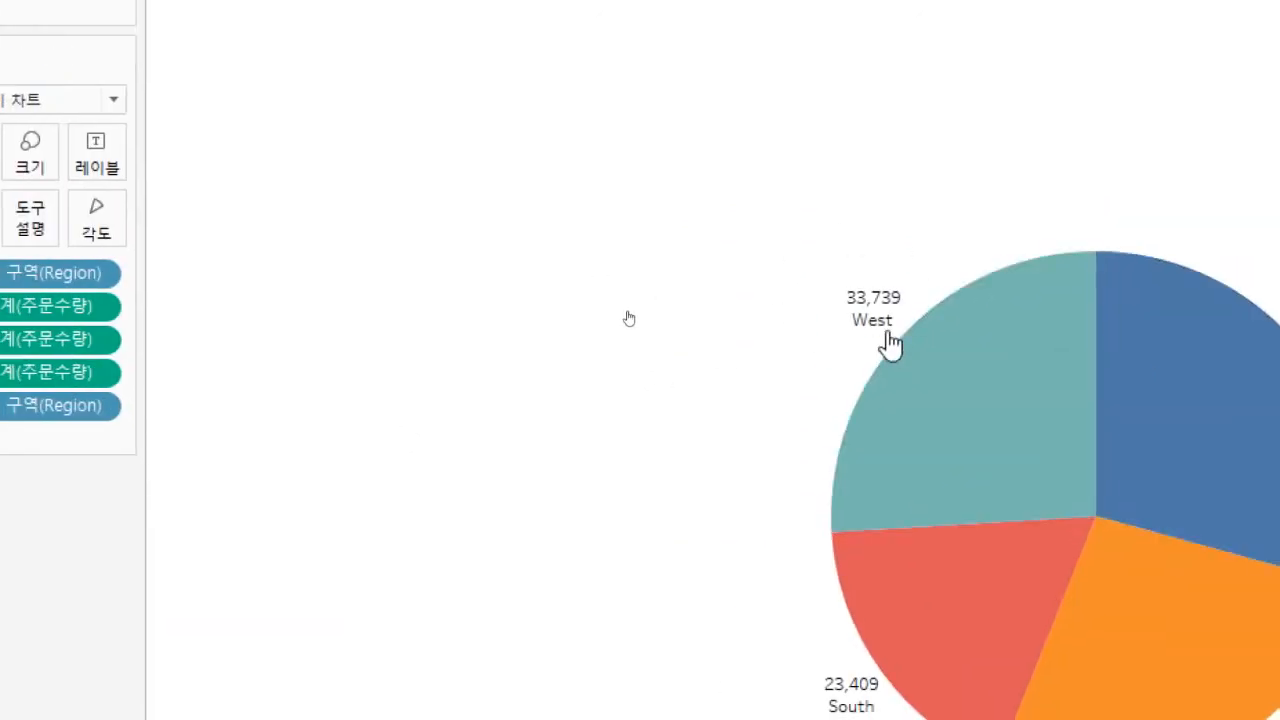
Move the West, South, East and Central labels inside their pie slices and clear the selection
click(870, 326)
drag(870, 318, 959, 412)
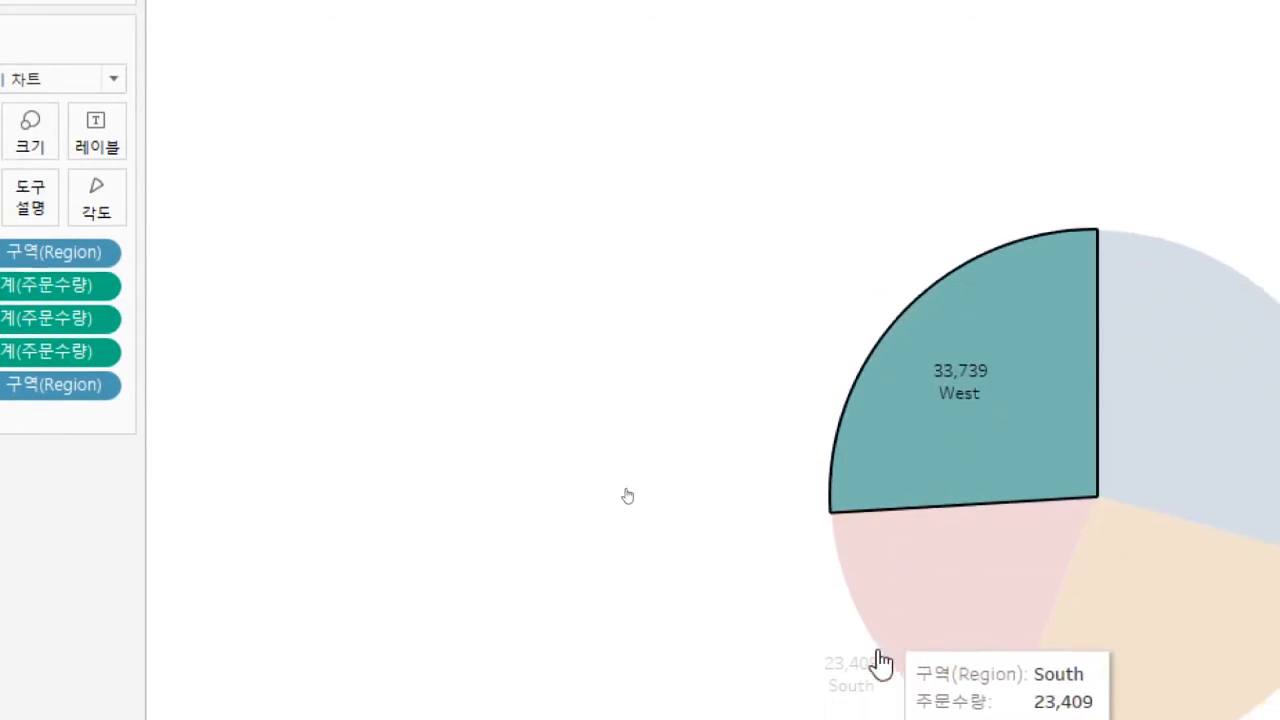
click(855, 672)
drag(855, 672, 968, 535)
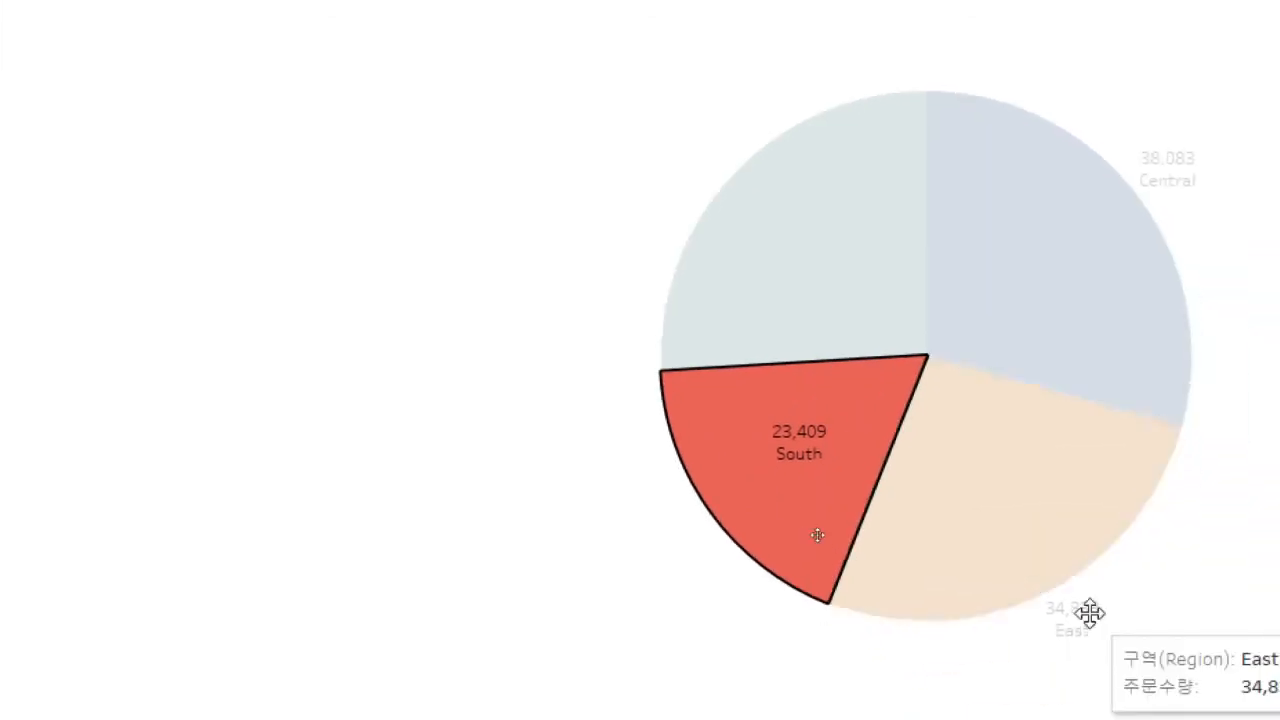
click(1090, 612)
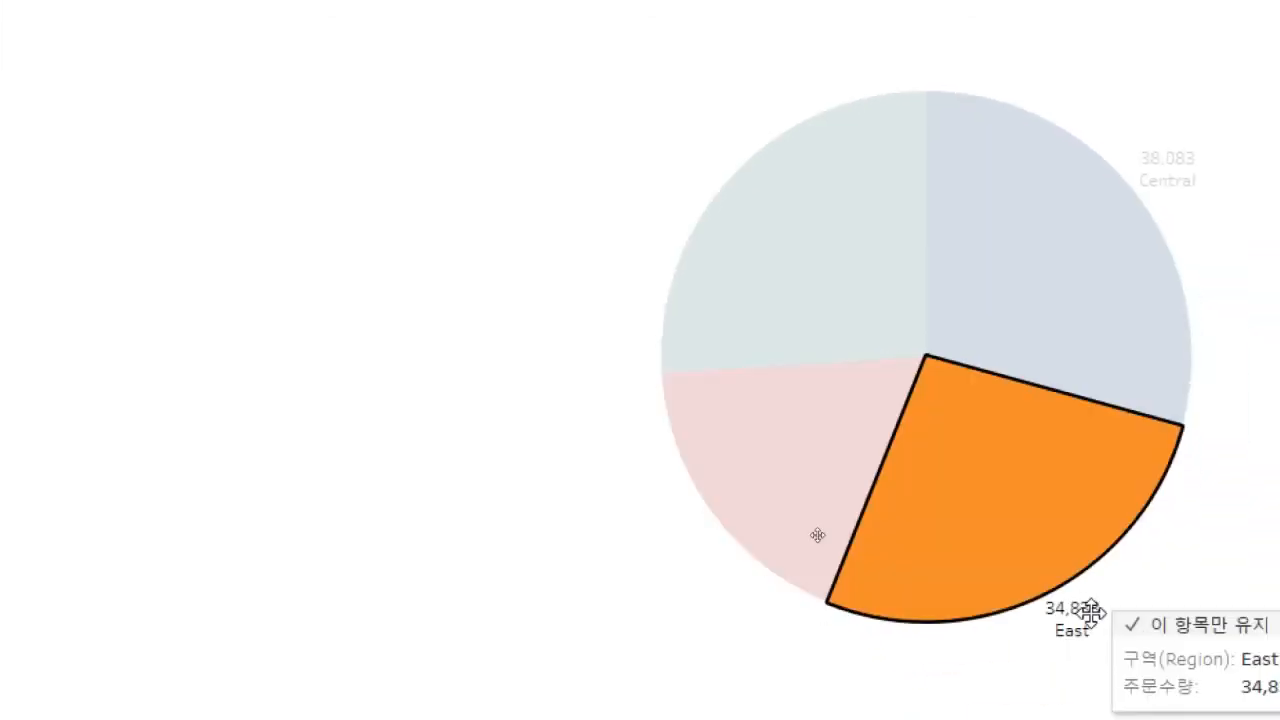
drag(1088, 610, 1012, 470)
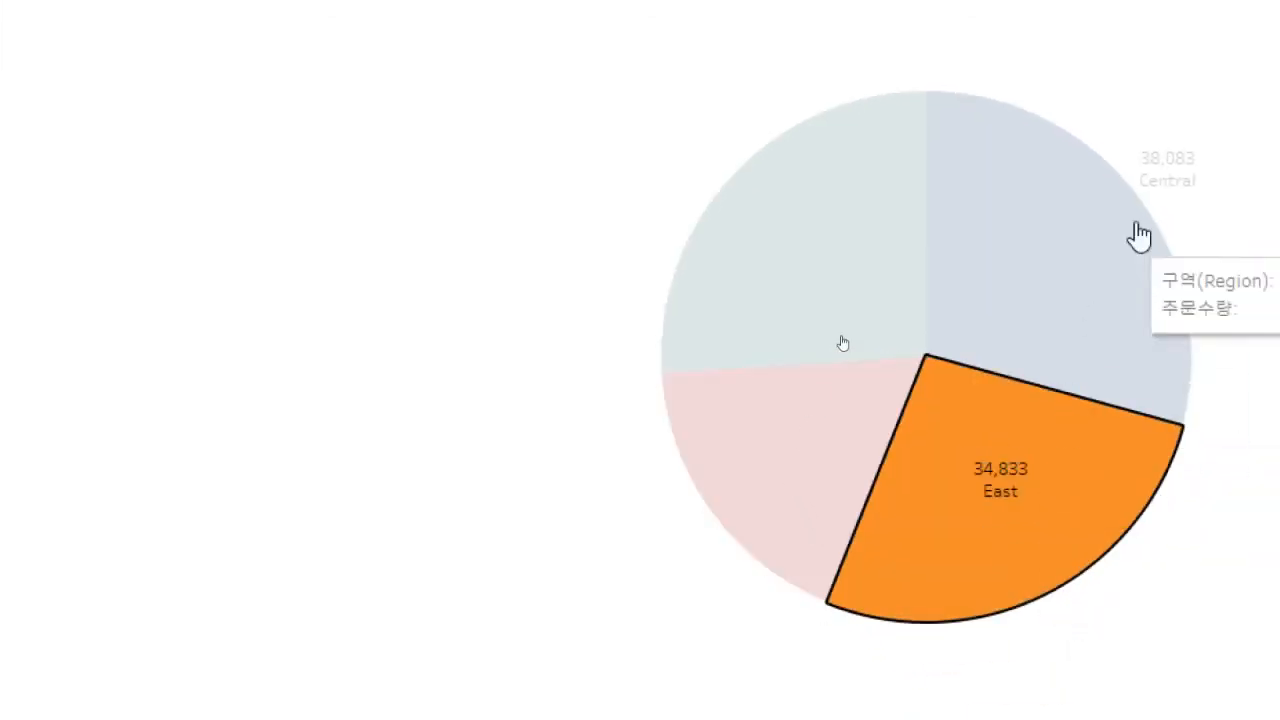
click(1160, 160)
drag(1160, 157, 1026, 238)
click(365, 173)
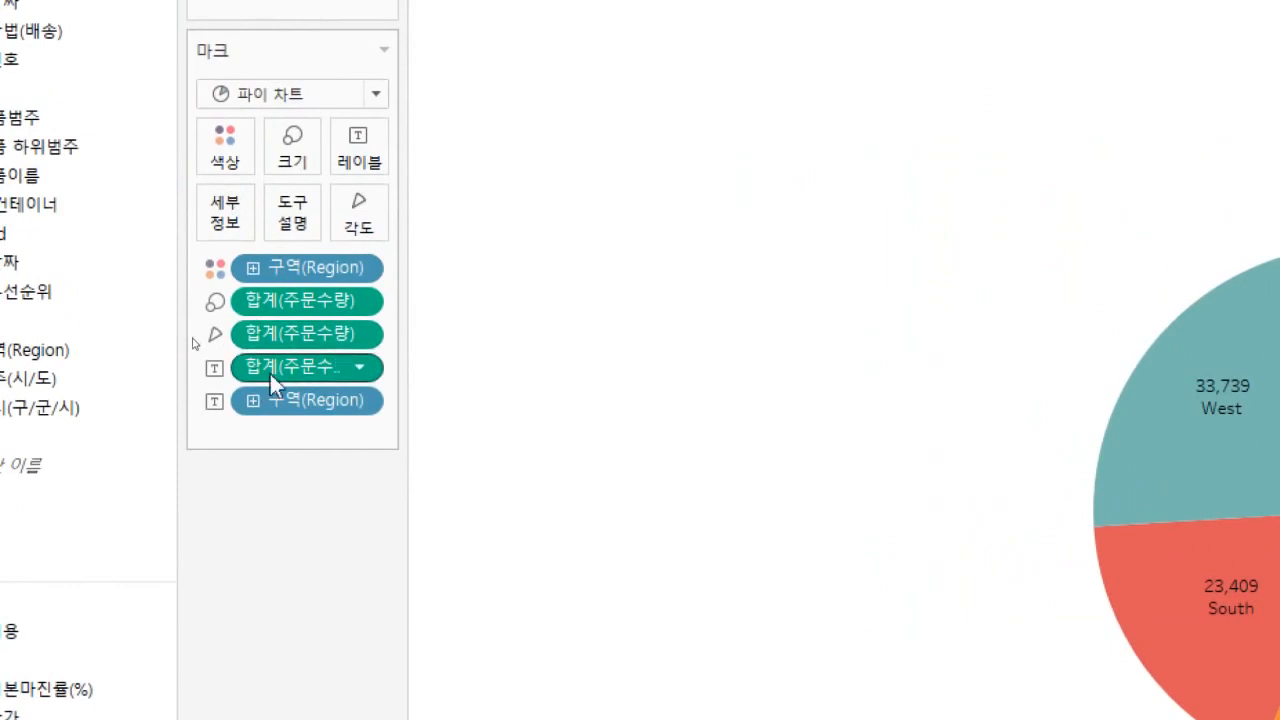
Apply the 구성 비율 quick table calculation to the 주문수량 label to show percentages of the total
click(361, 367)
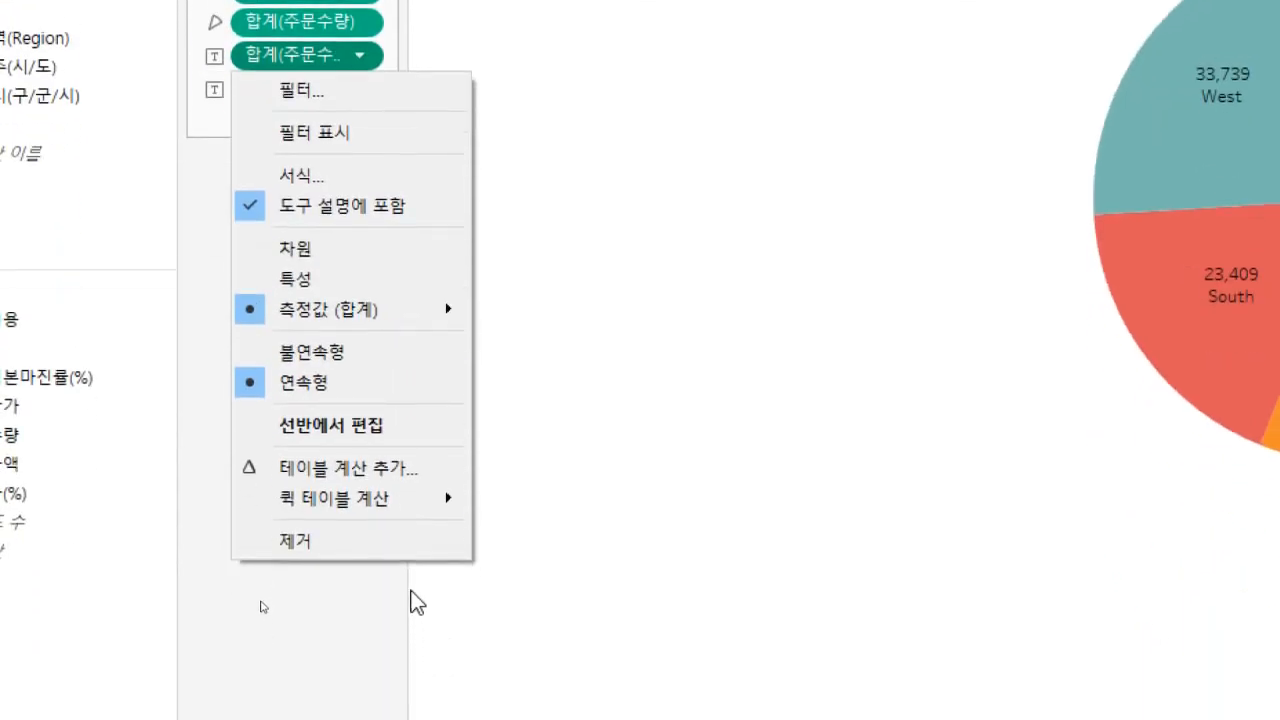
mouse_move(414, 318)
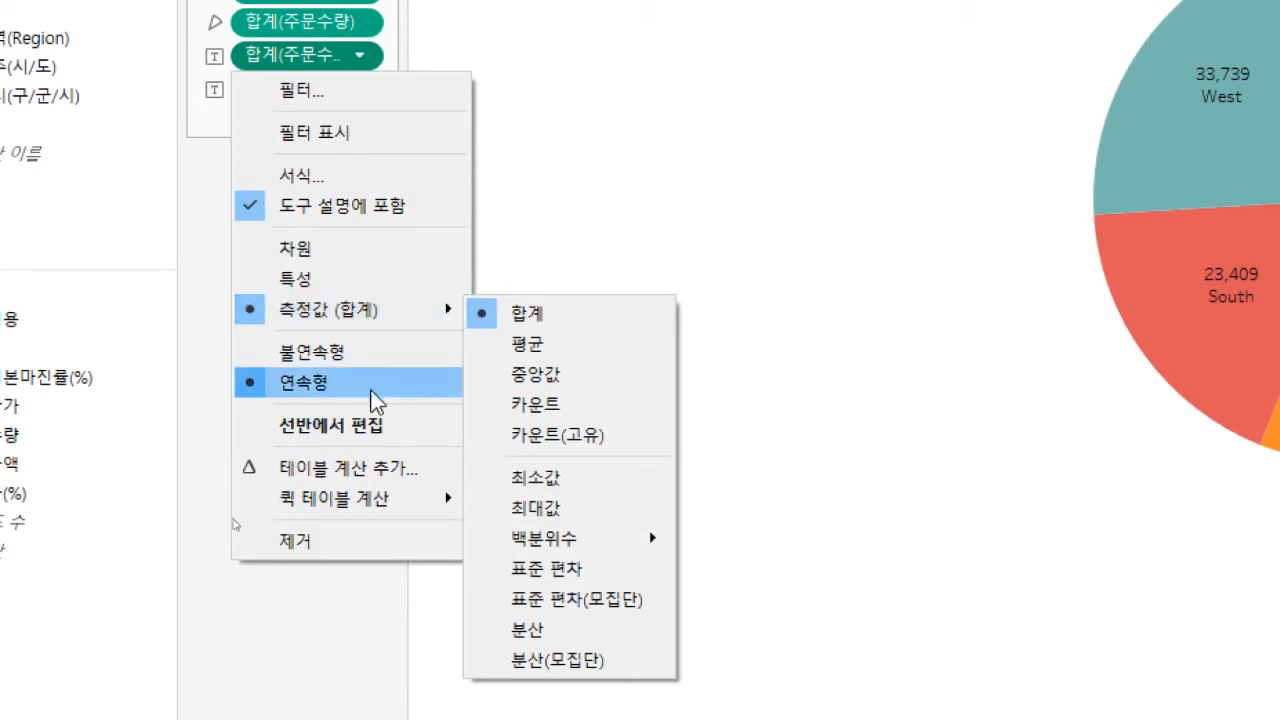
mouse_move(329, 517)
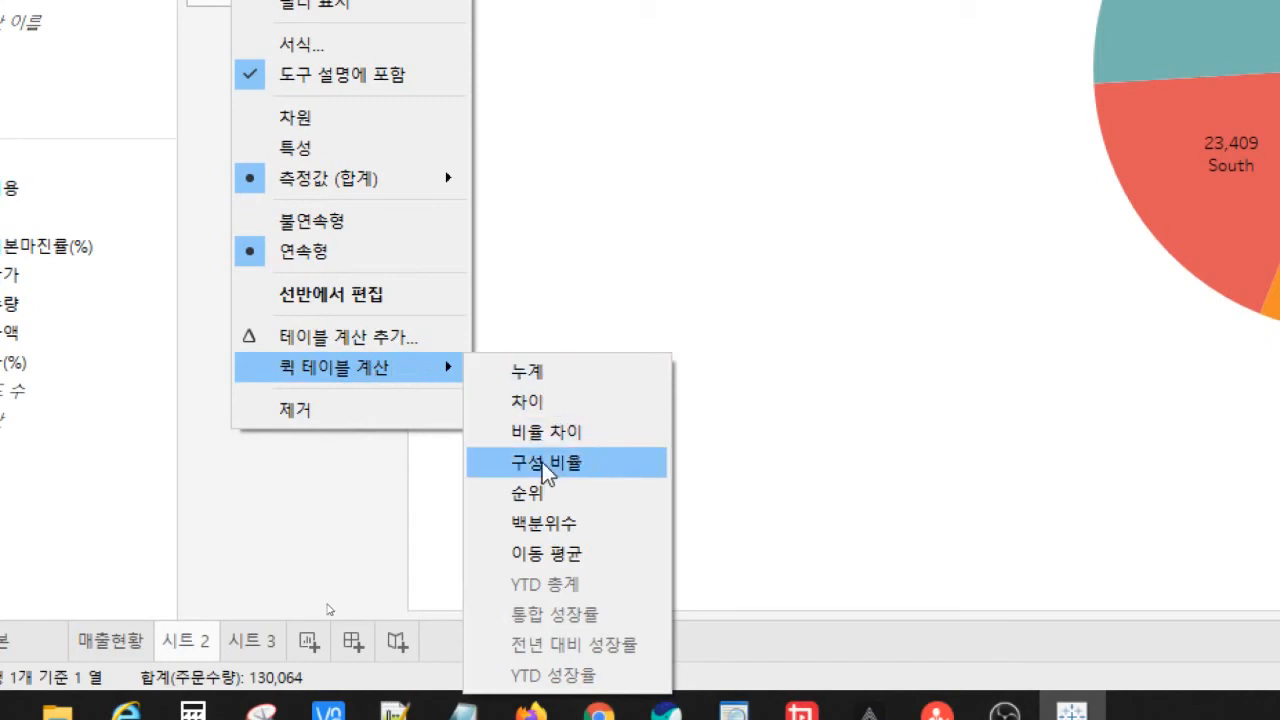
click(593, 466)
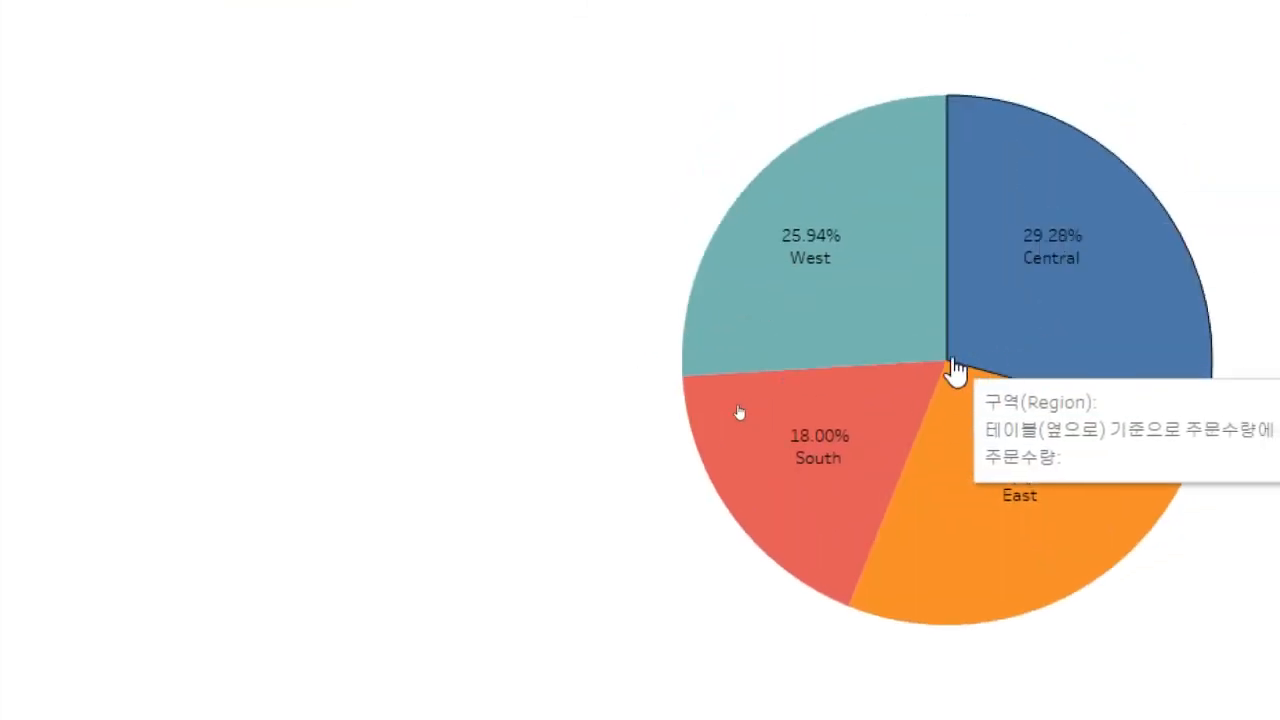
Open formatting for the West slice and look through the worksheet's font and alignment settings, including the totals fonts
click(818, 250)
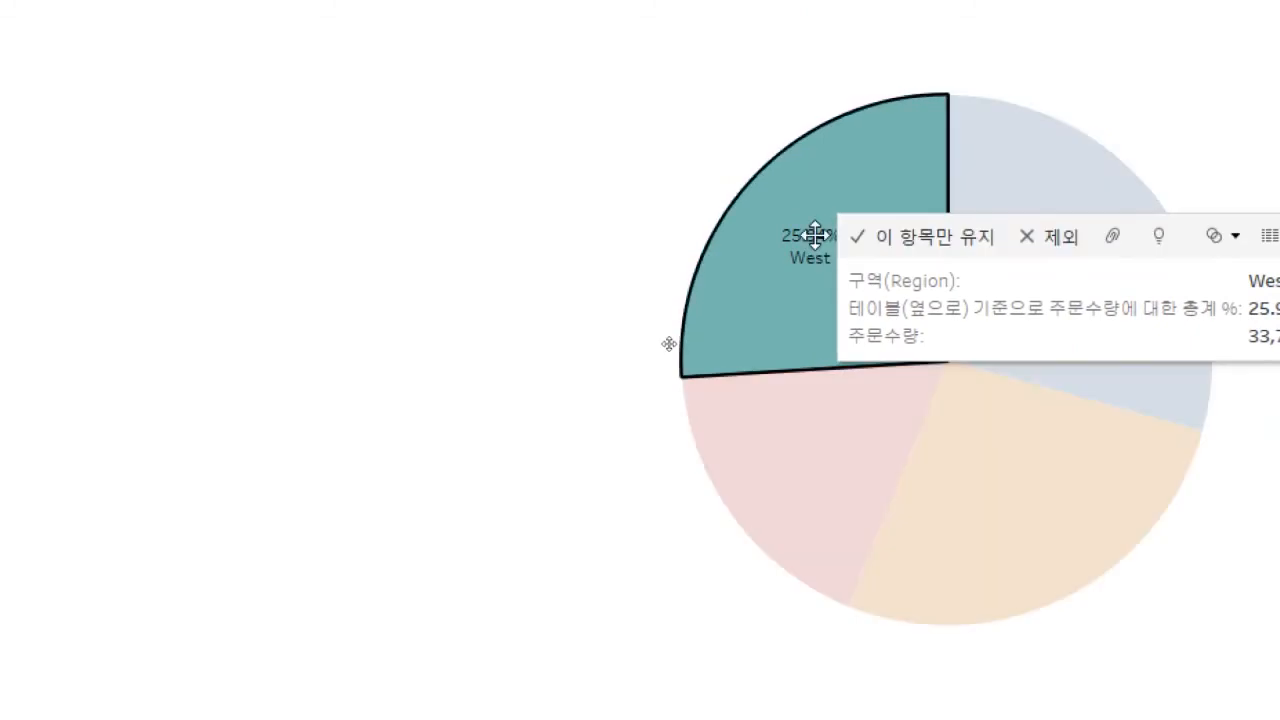
right_click(816, 238)
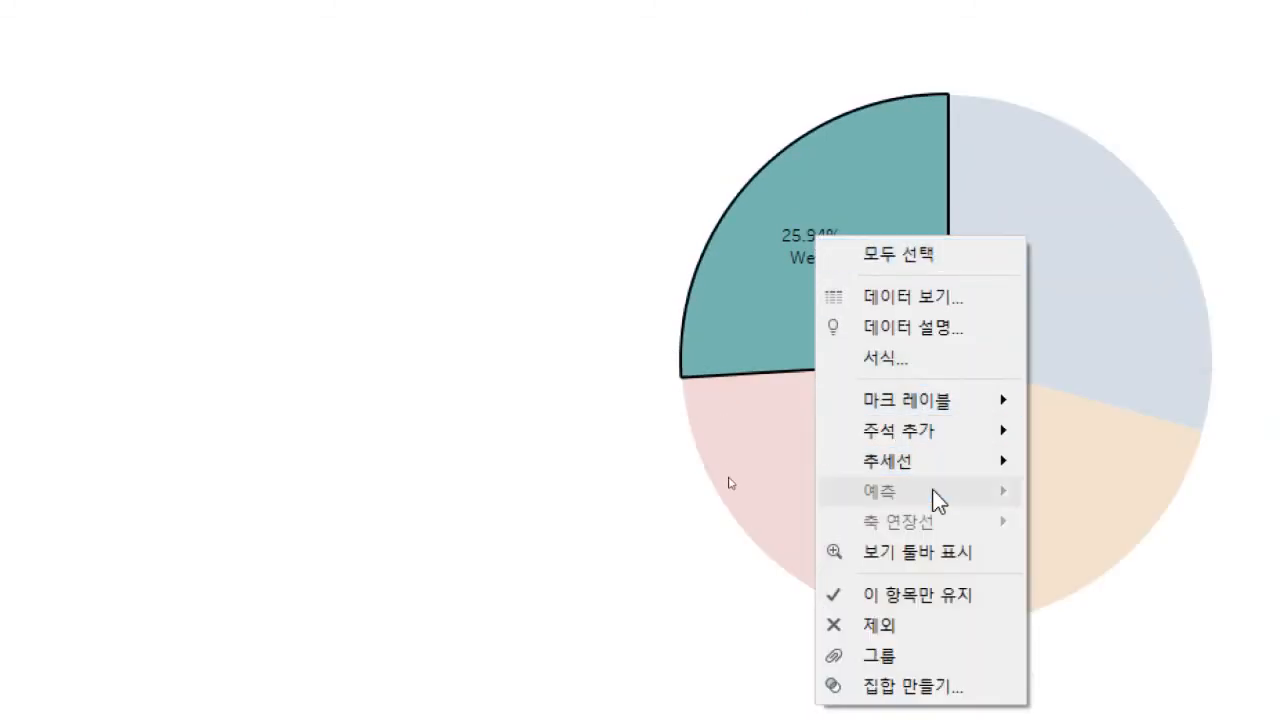
click(882, 361)
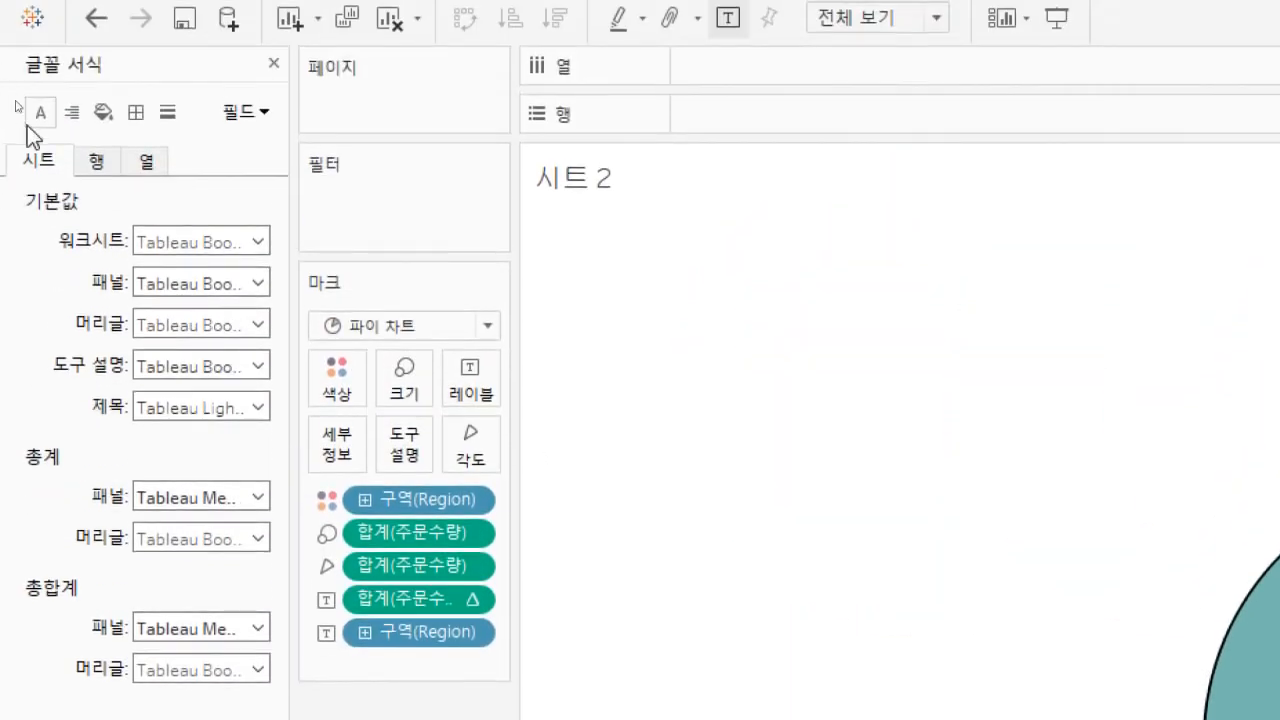
click(72, 116)
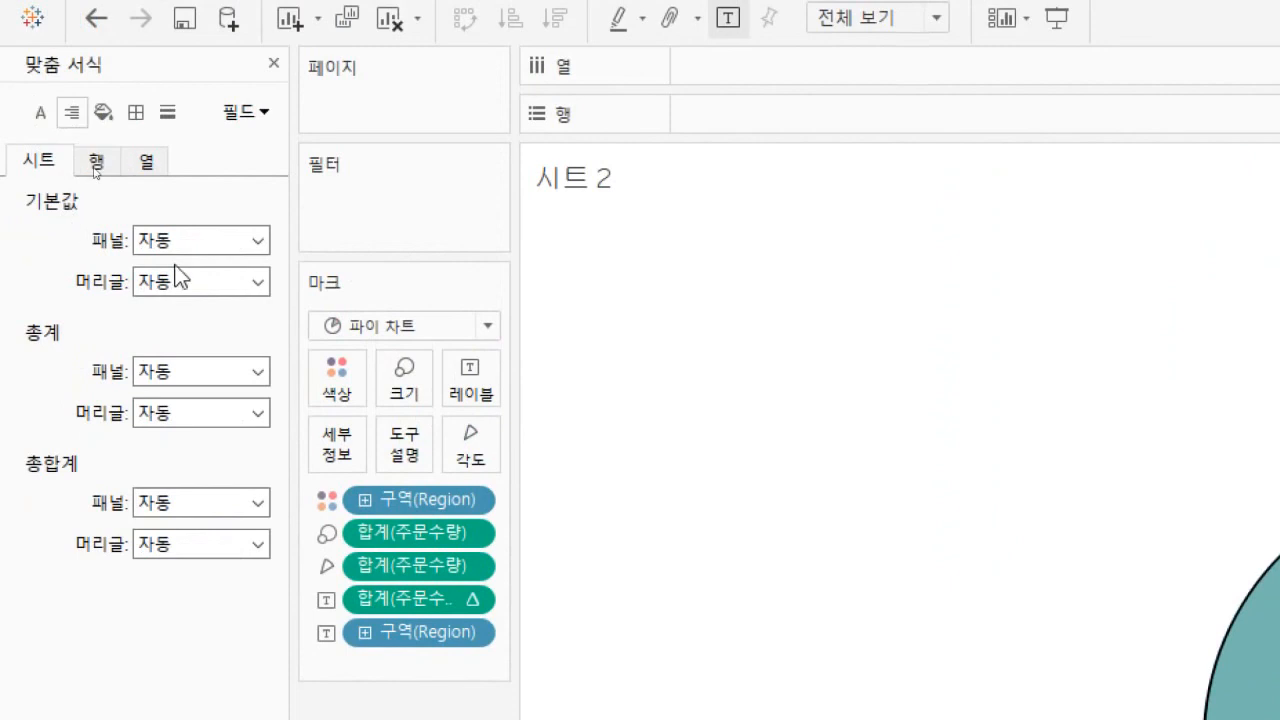
click(259, 243)
click(261, 245)
click(242, 288)
click(238, 286)
click(40, 113)
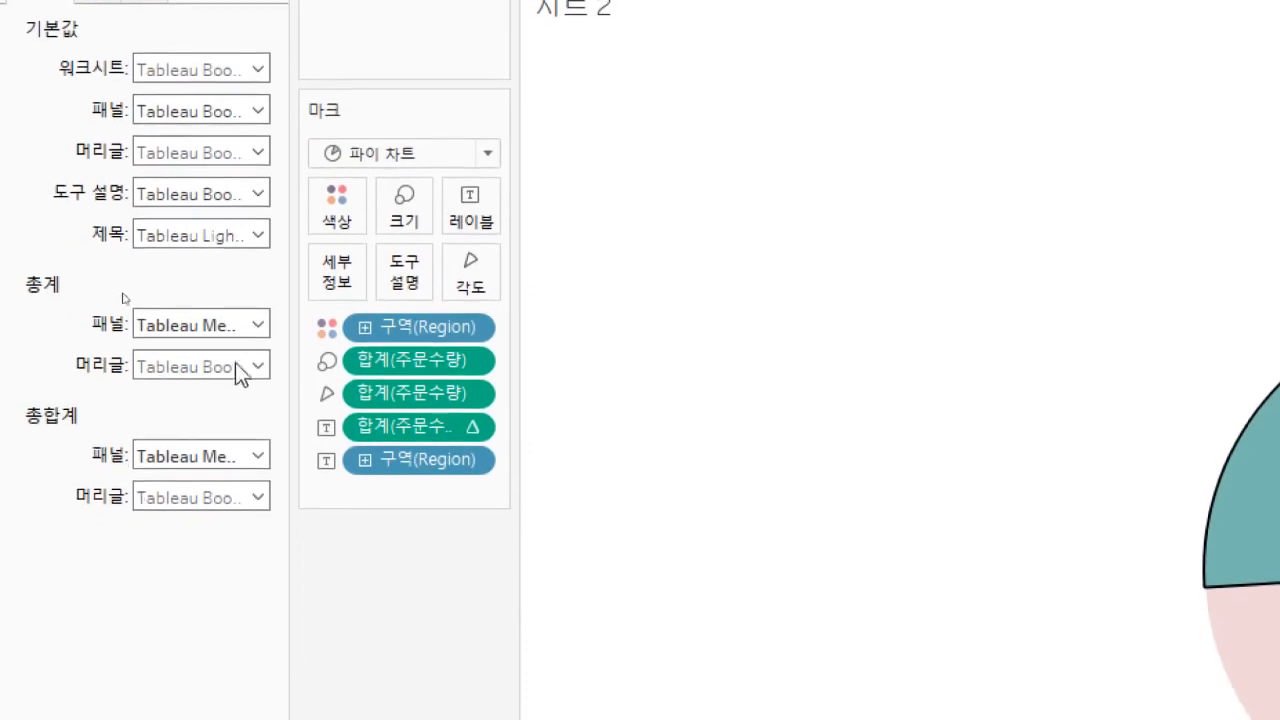
click(258, 326)
click(258, 328)
click(257, 367)
click(257, 367)
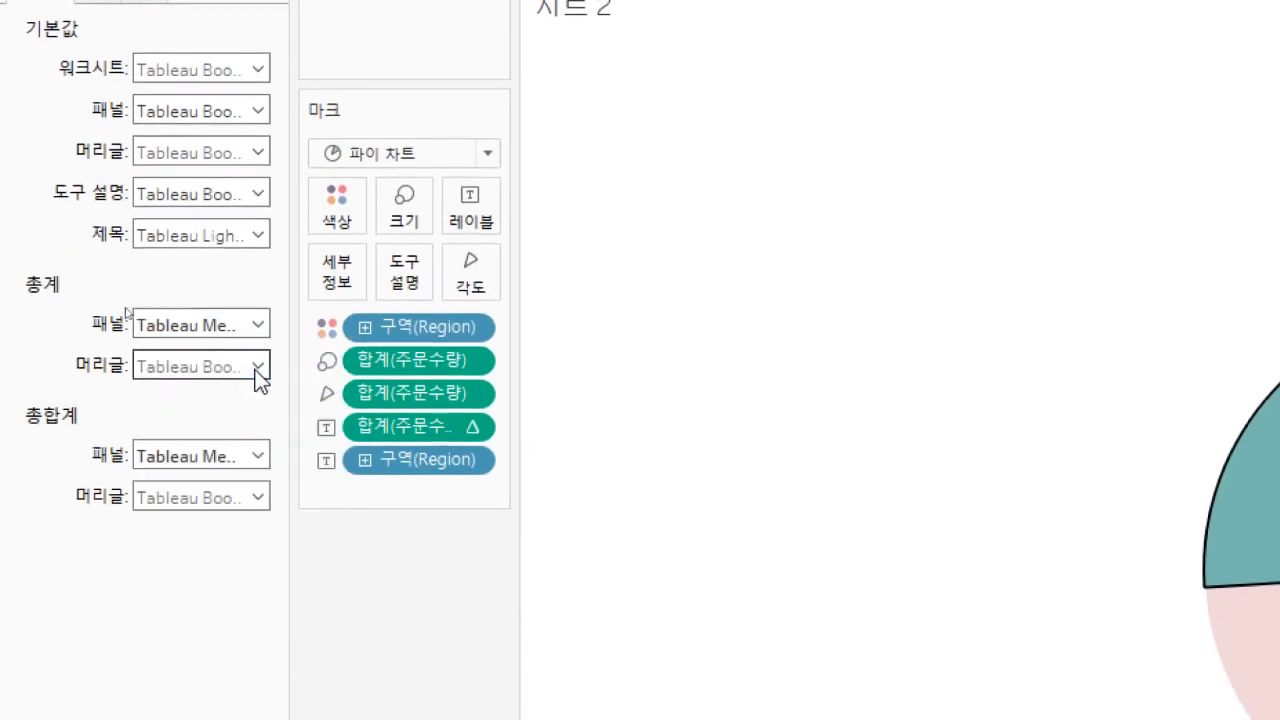
click(246, 460)
click(246, 459)
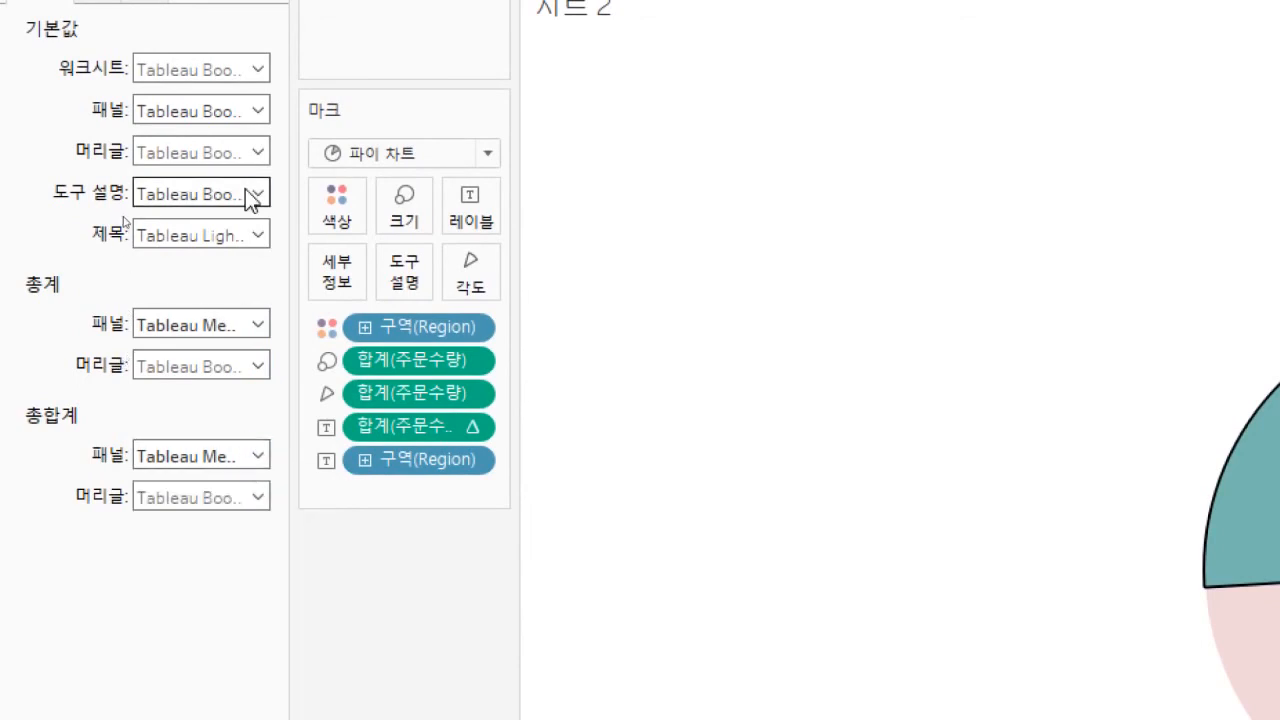
Examine the alignment settings for the sheet and rows, covering the default, total and grand total options
click(71, 148)
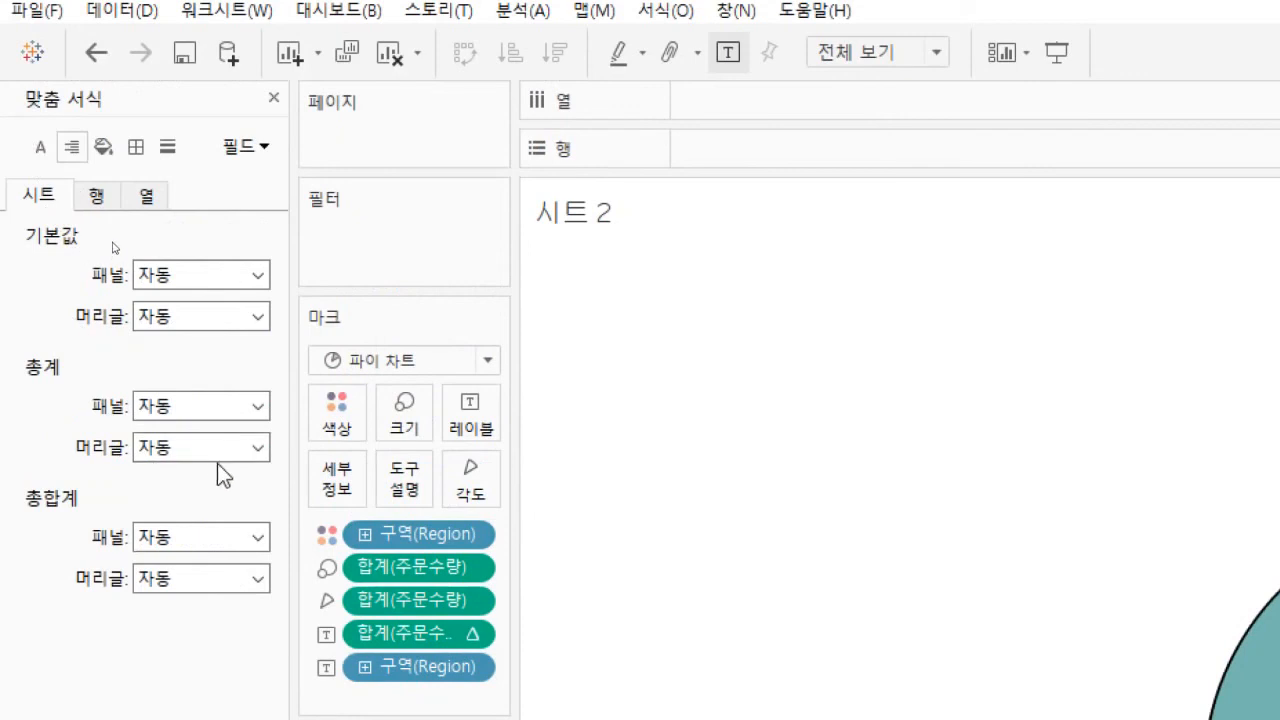
click(250, 408)
click(255, 408)
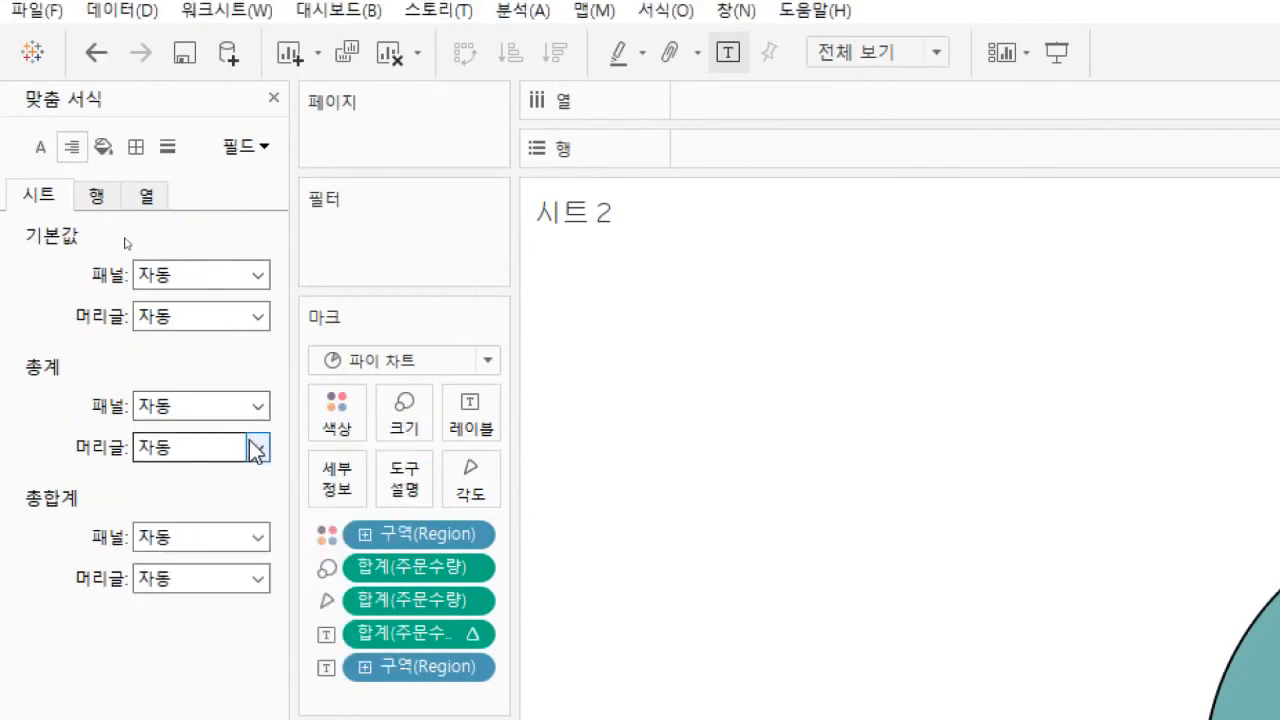
click(252, 448)
click(243, 320)
click(251, 277)
click(251, 277)
click(245, 320)
click(213, 282)
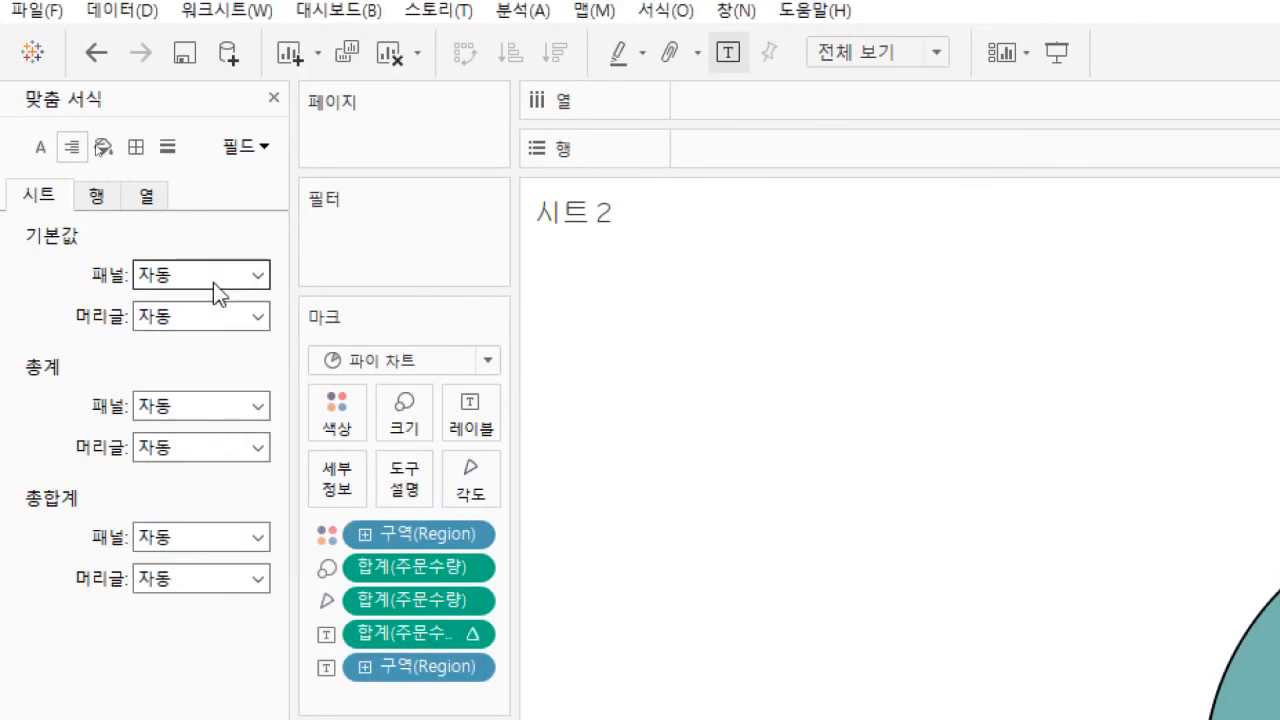
click(108, 205)
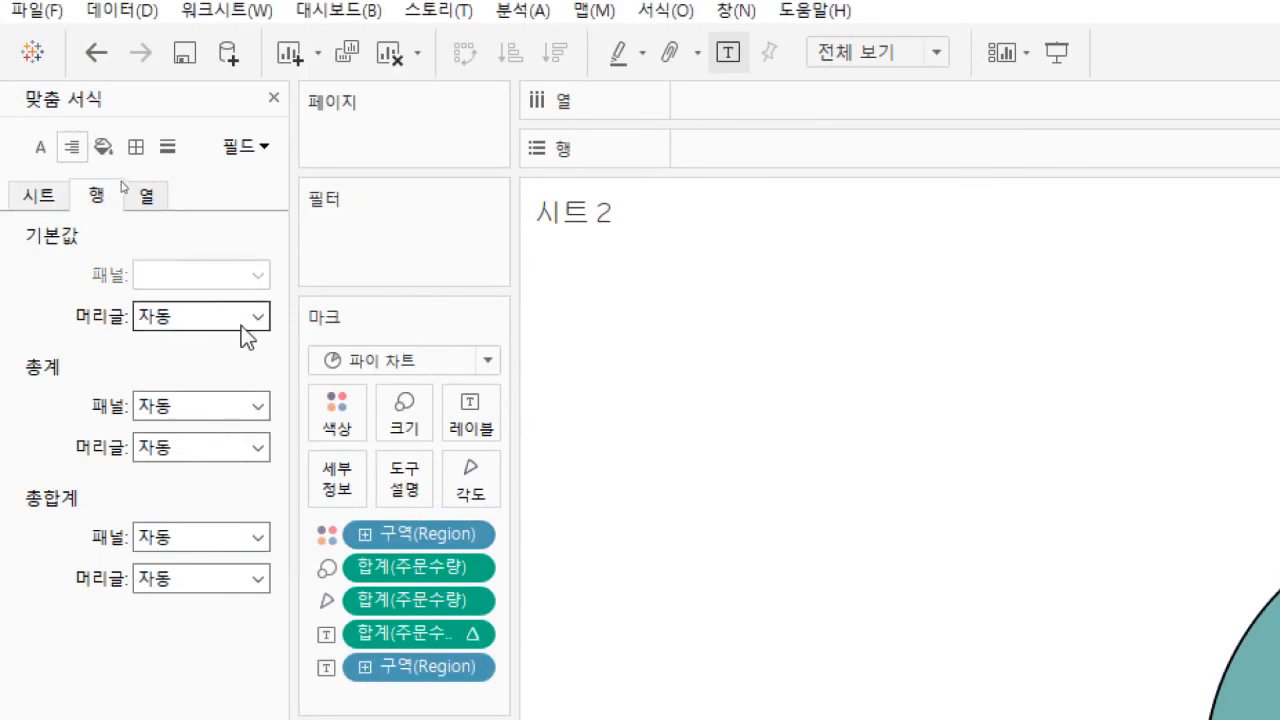
click(248, 408)
click(248, 412)
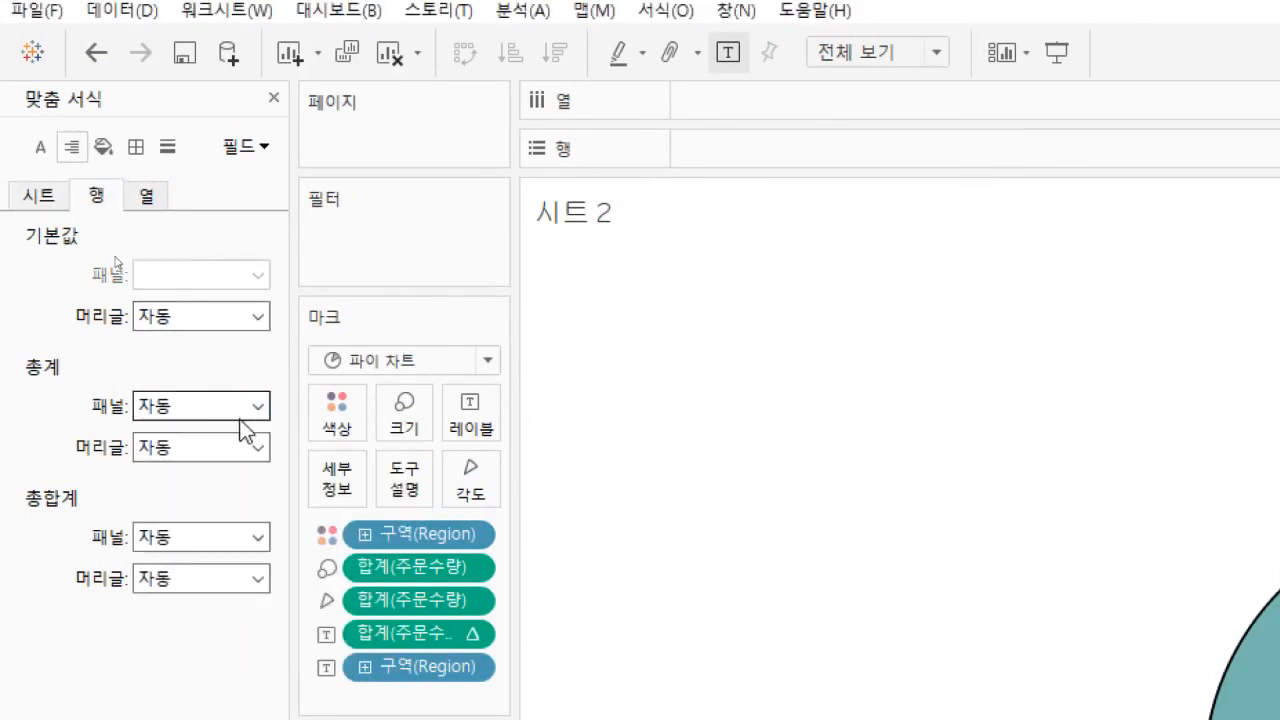
click(257, 538)
click(257, 538)
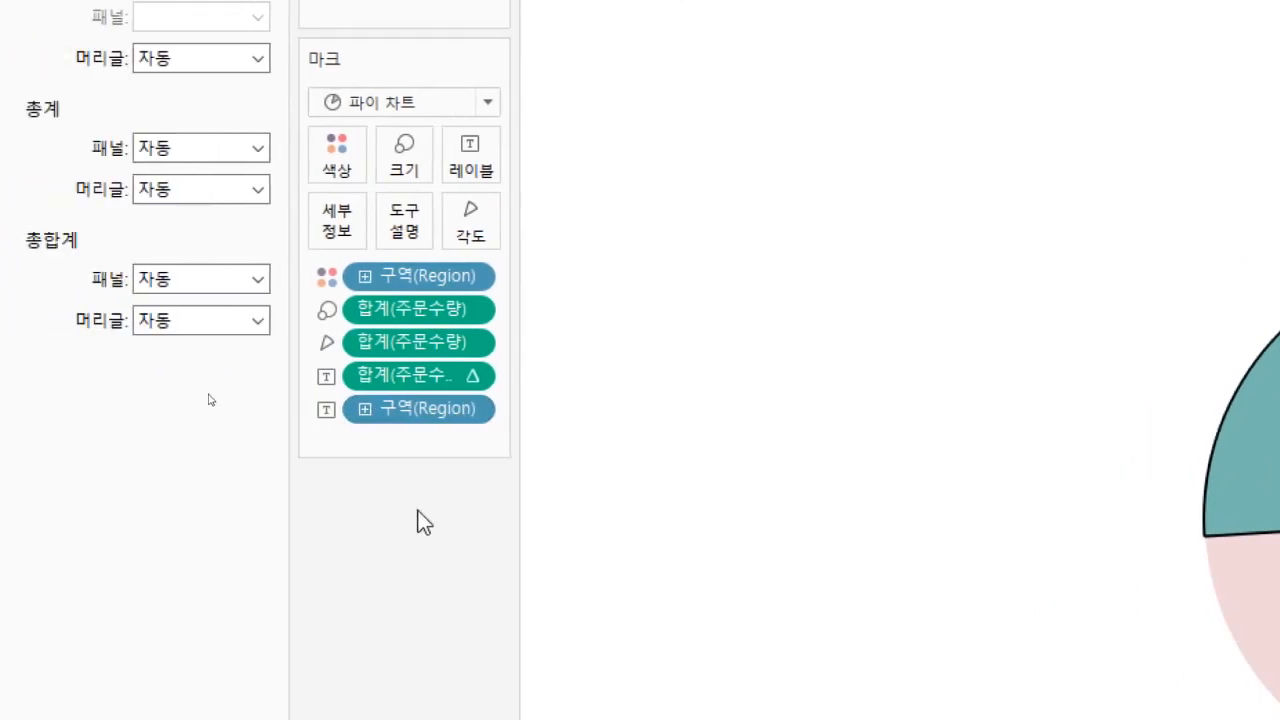
Format the 주문수량 percent-of-total label's default numbers as 백분율 with 0 decimal places
click(395, 383)
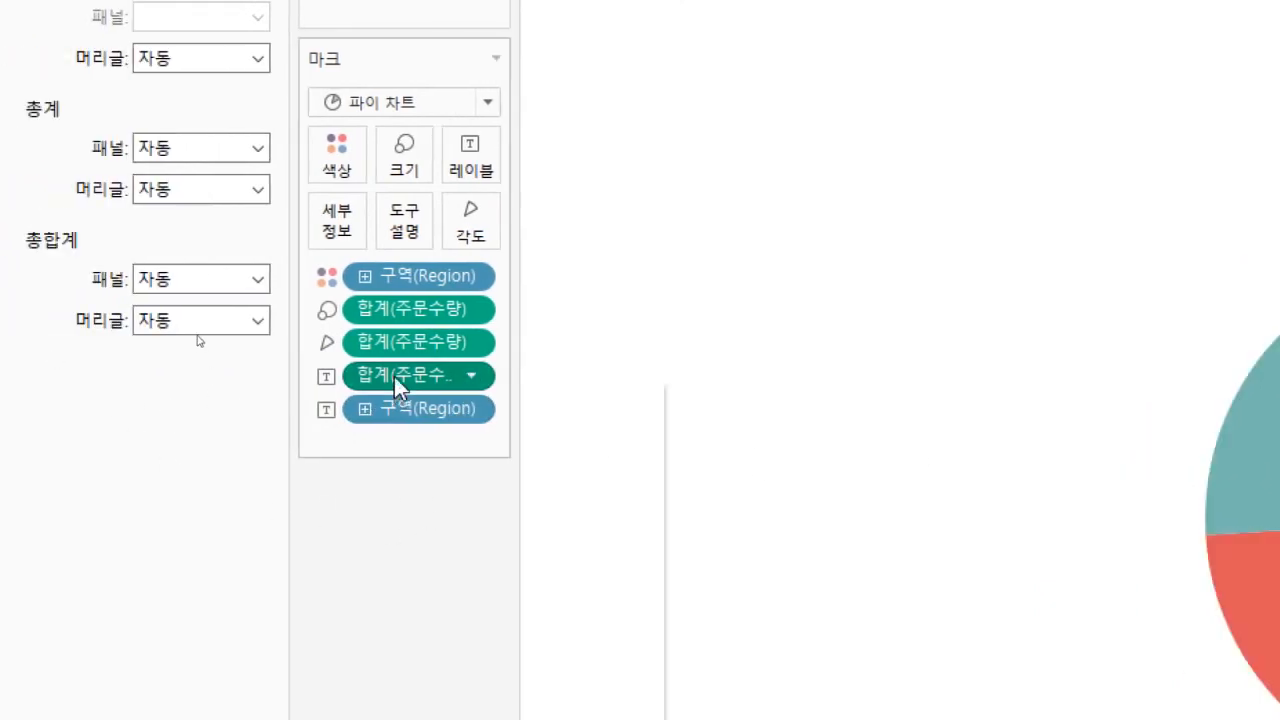
right_click(394, 377)
click(492, 484)
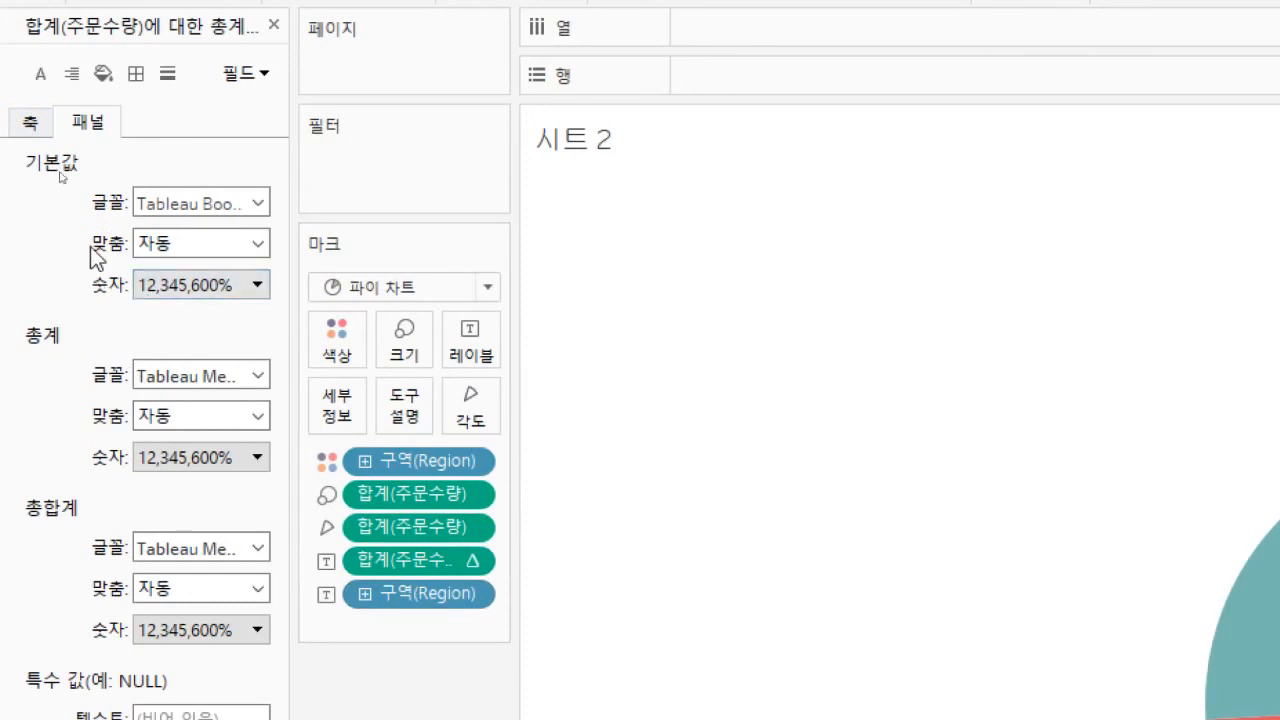
click(250, 258)
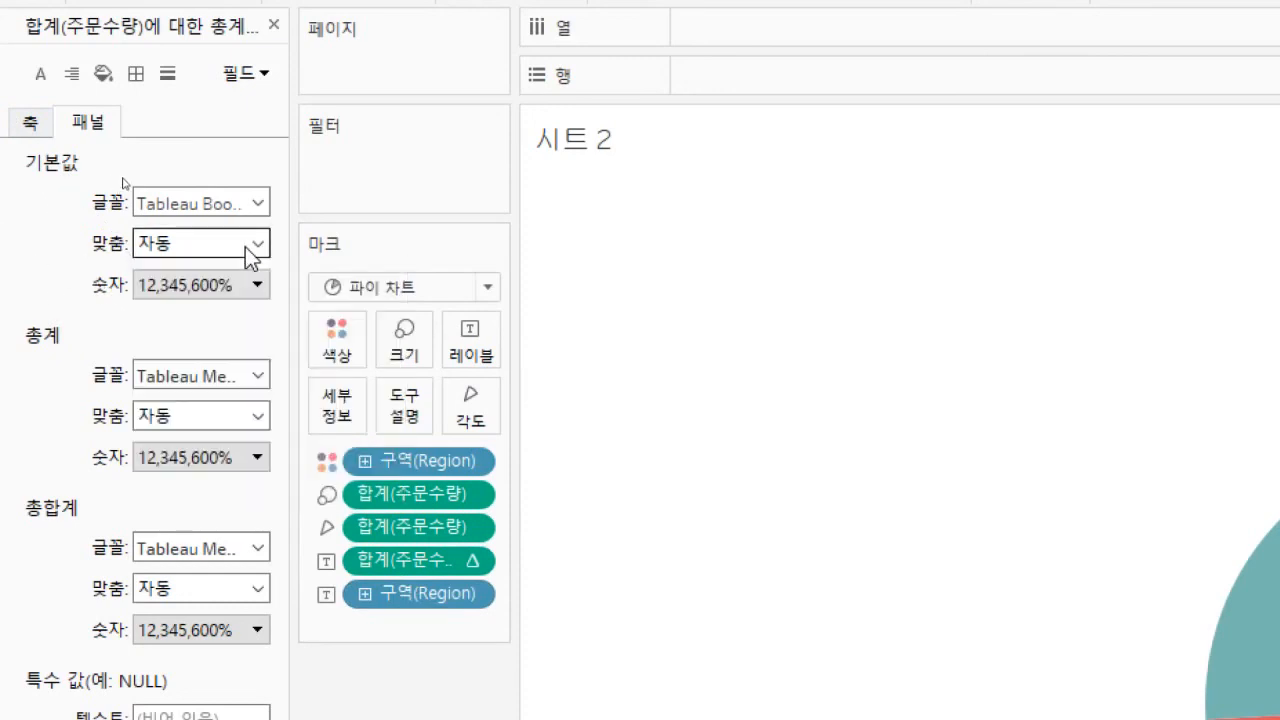
click(250, 286)
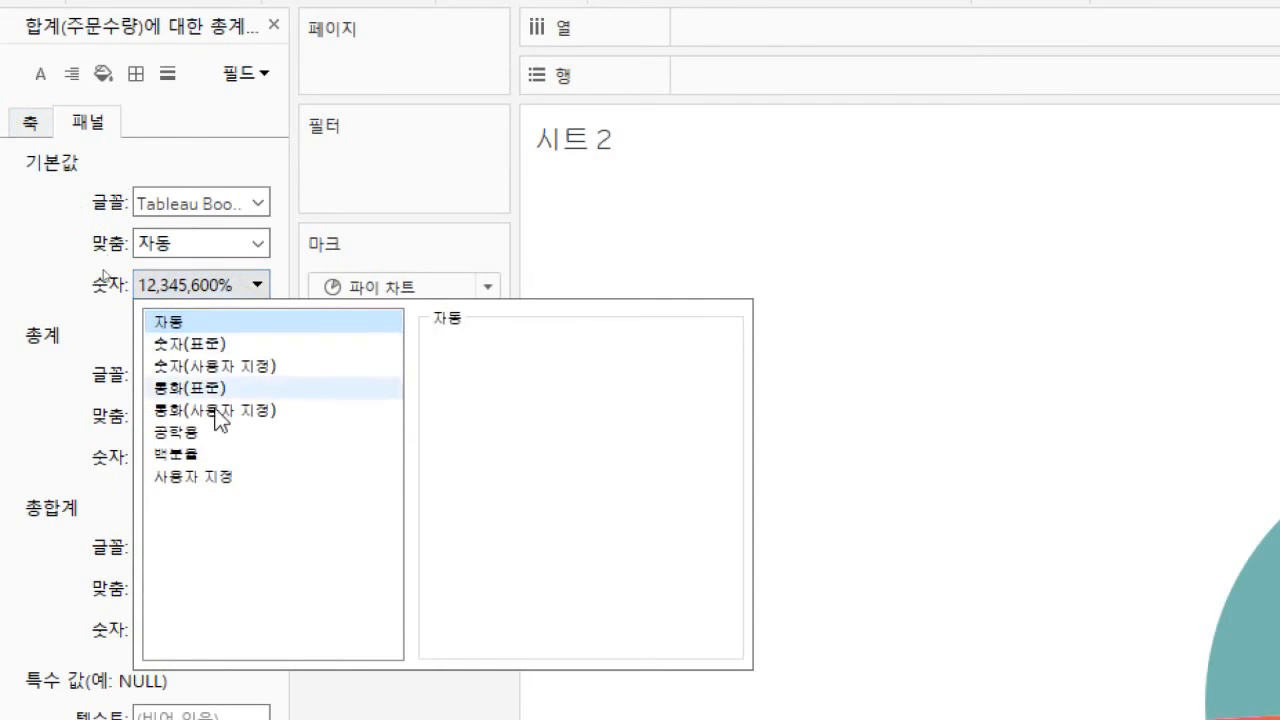
click(190, 455)
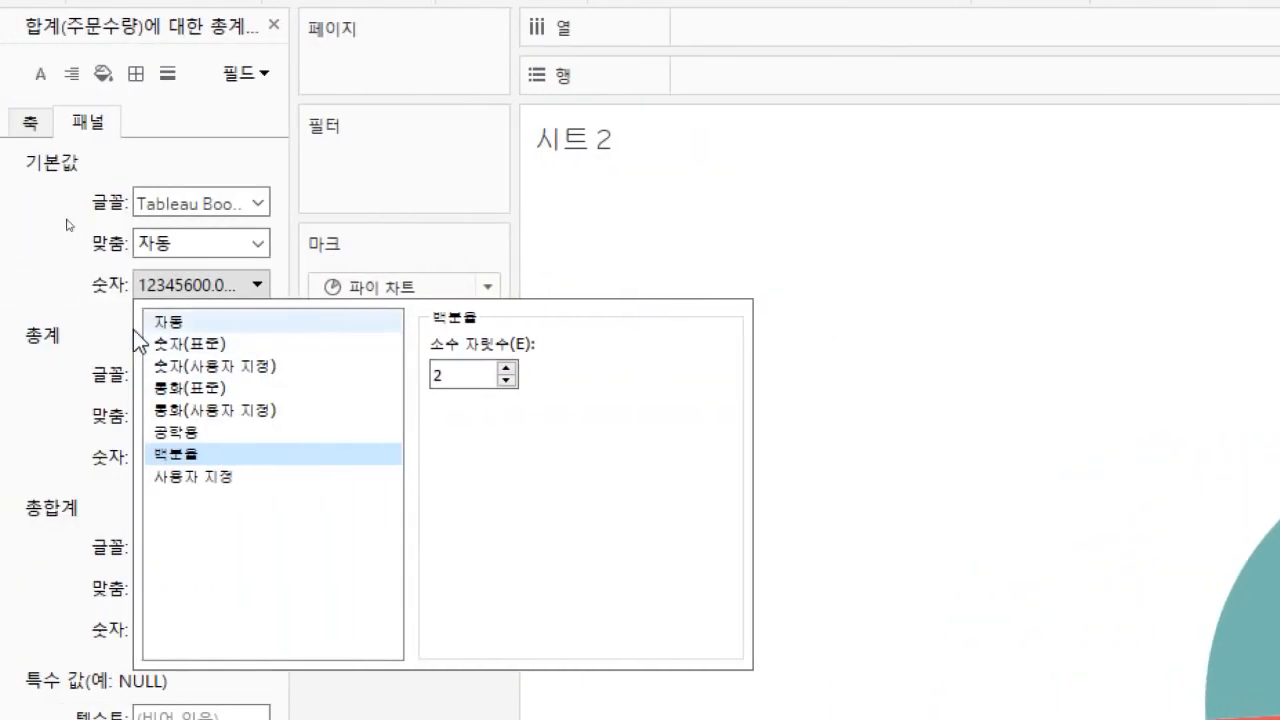
click(495, 381)
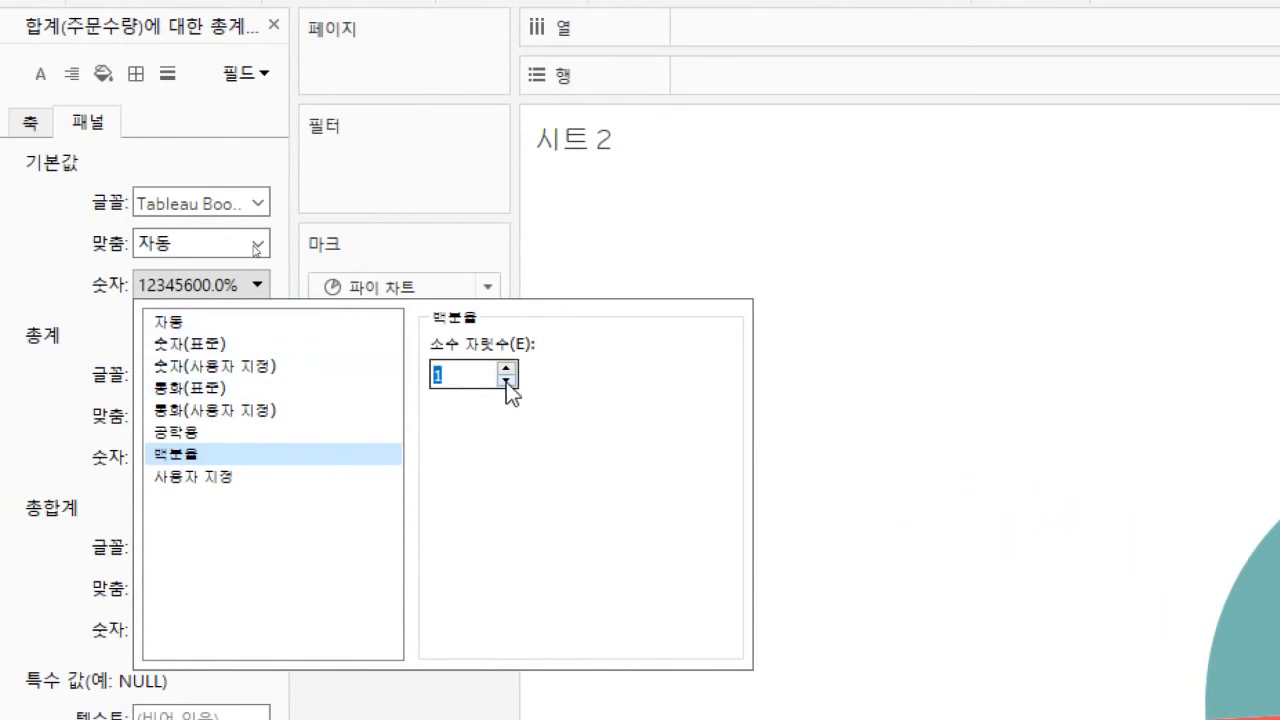
click(506, 382)
click(586, 233)
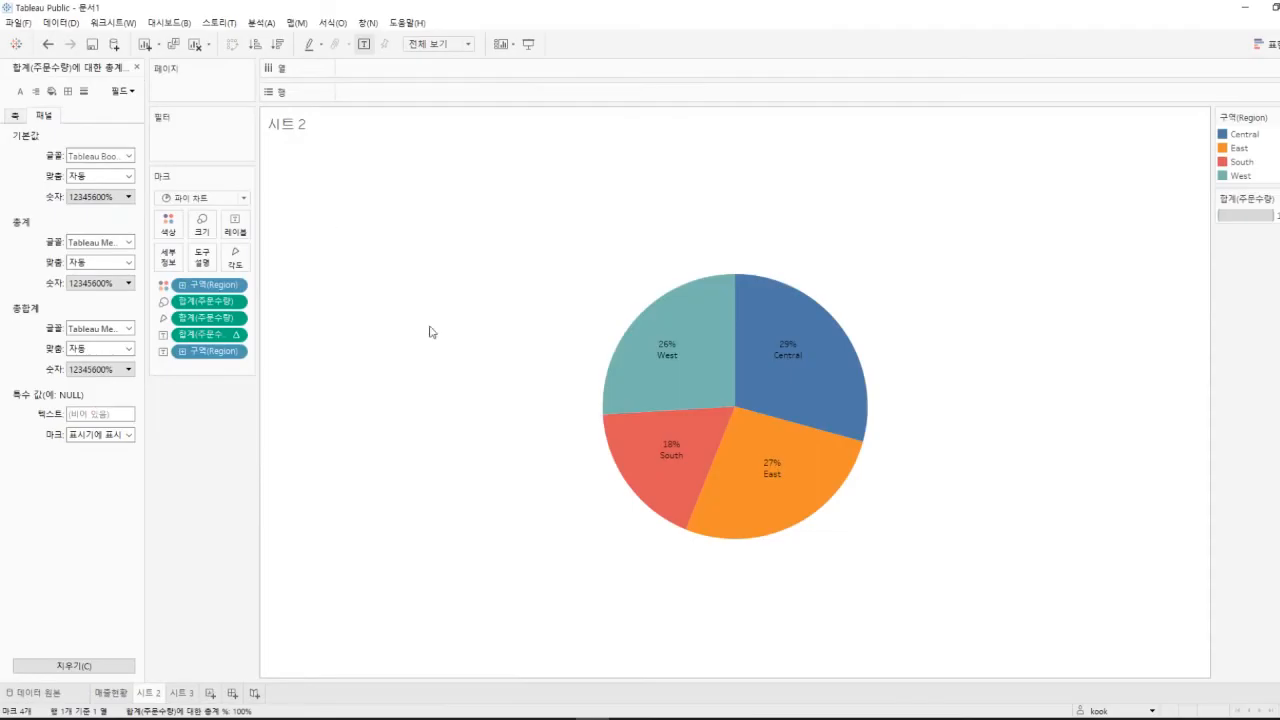
Set the 총계 font size to 15 in the 주문수량 percent-of-total field's formatting
click(662, 350)
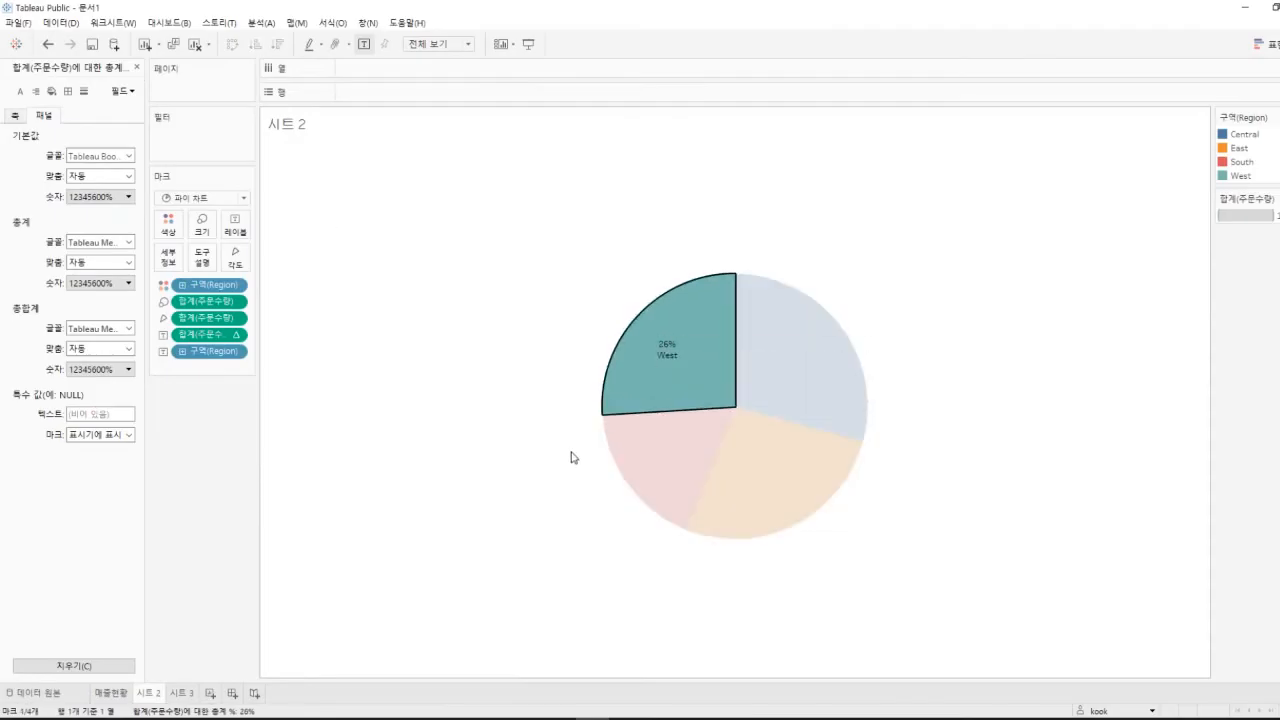
click(521, 351)
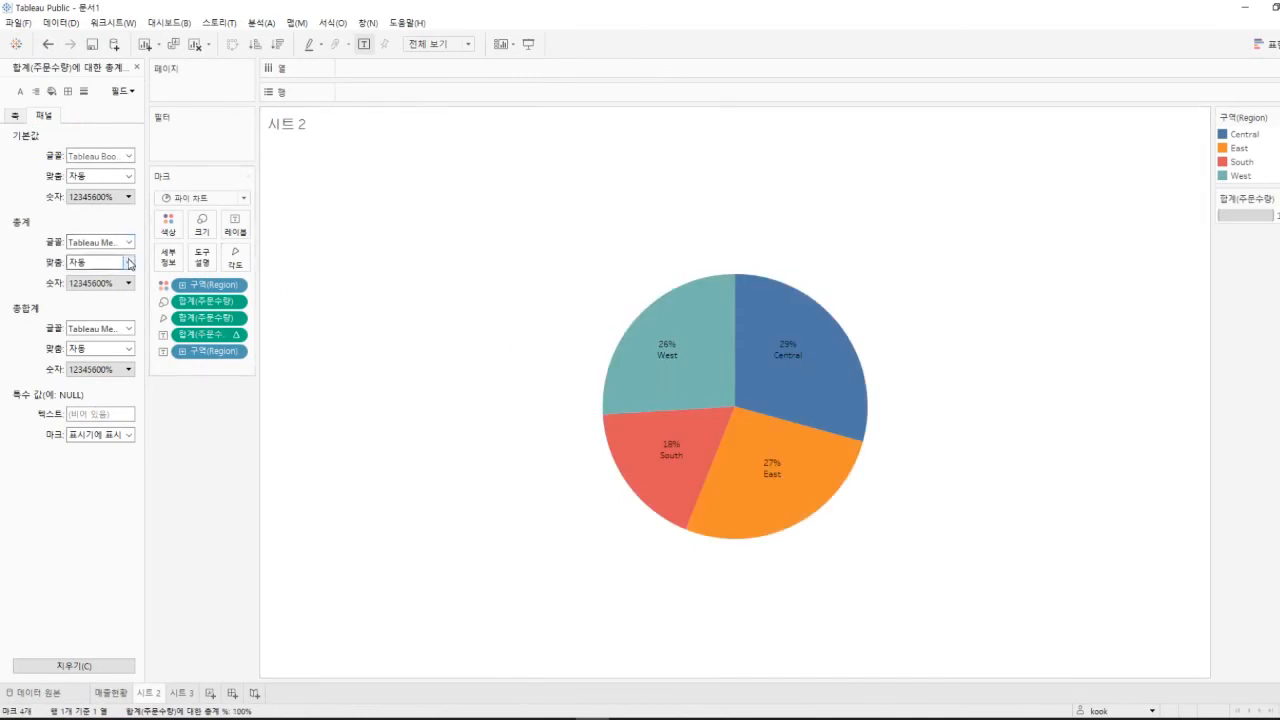
click(127, 244)
click(100, 281)
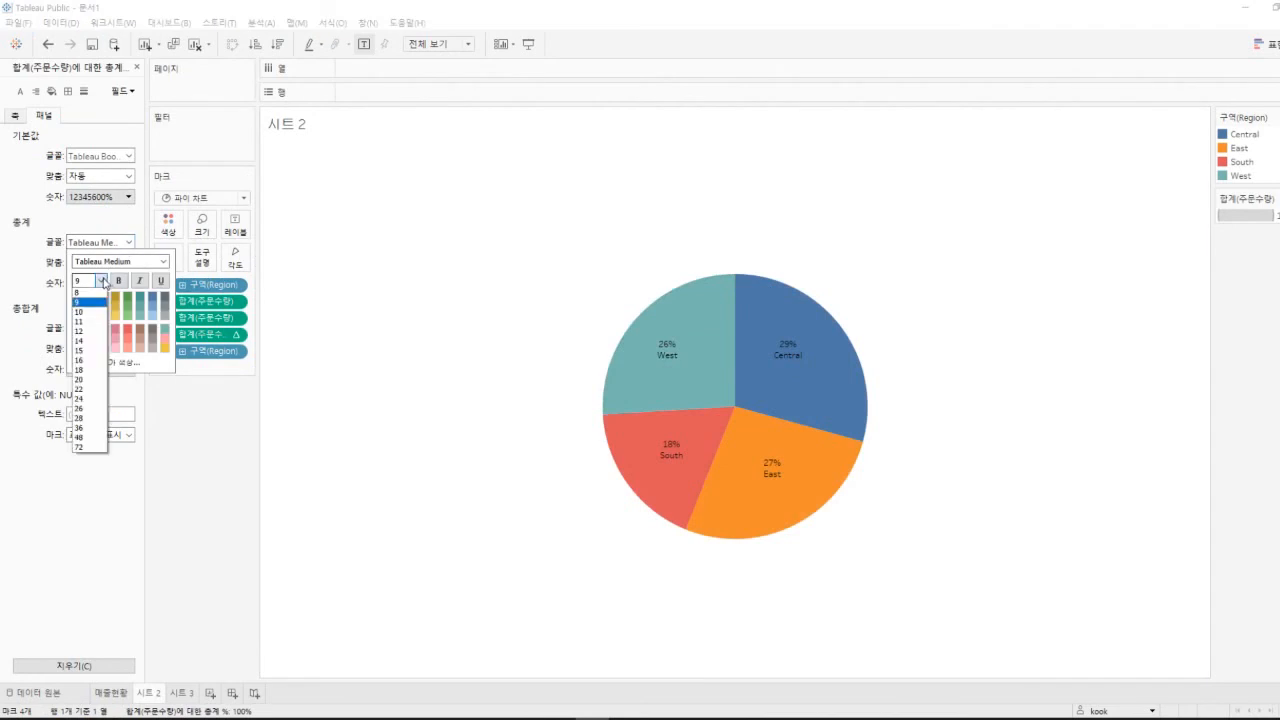
click(90, 351)
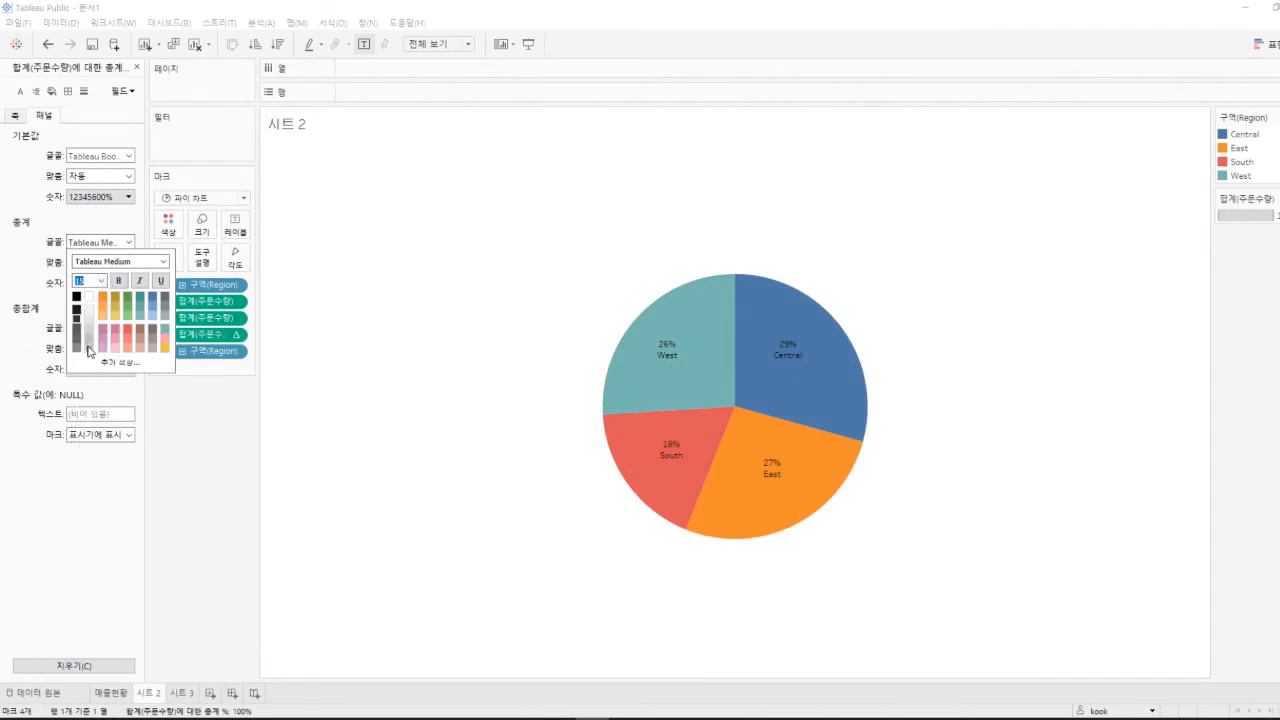
click(38, 281)
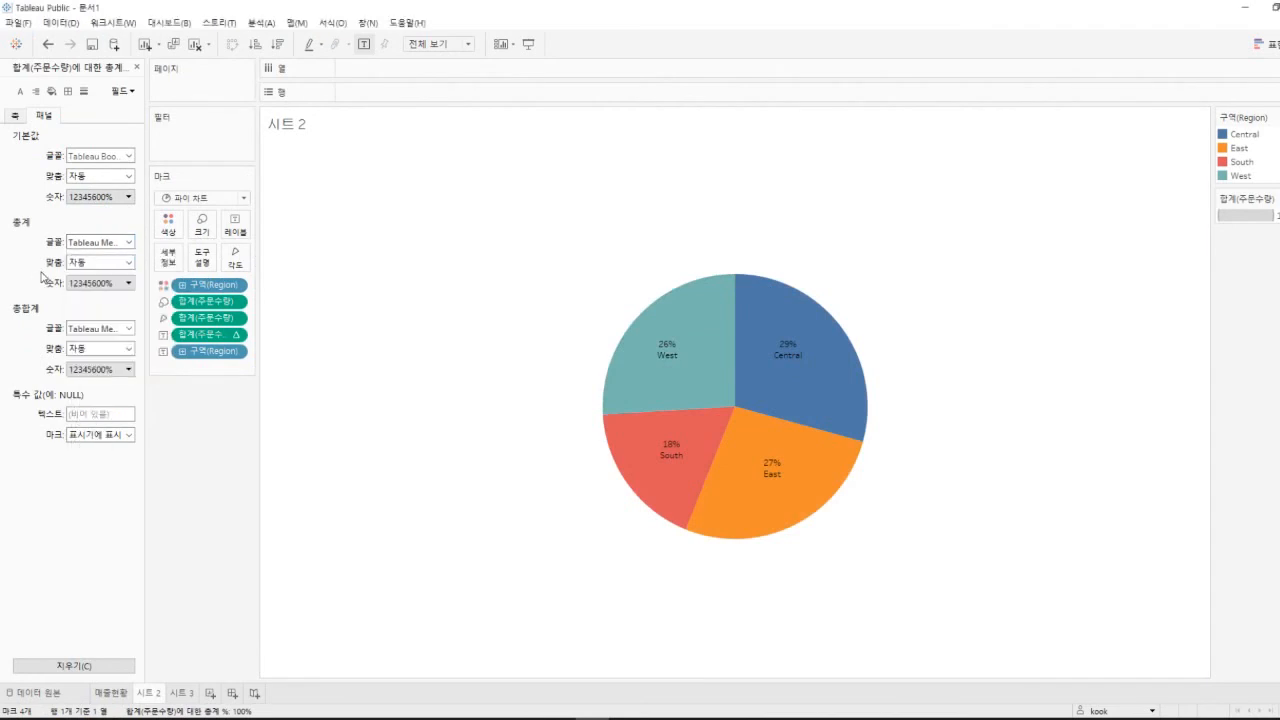
Set the sheet's default 워크시트 font size to 15 and clear the slice selection
click(662, 343)
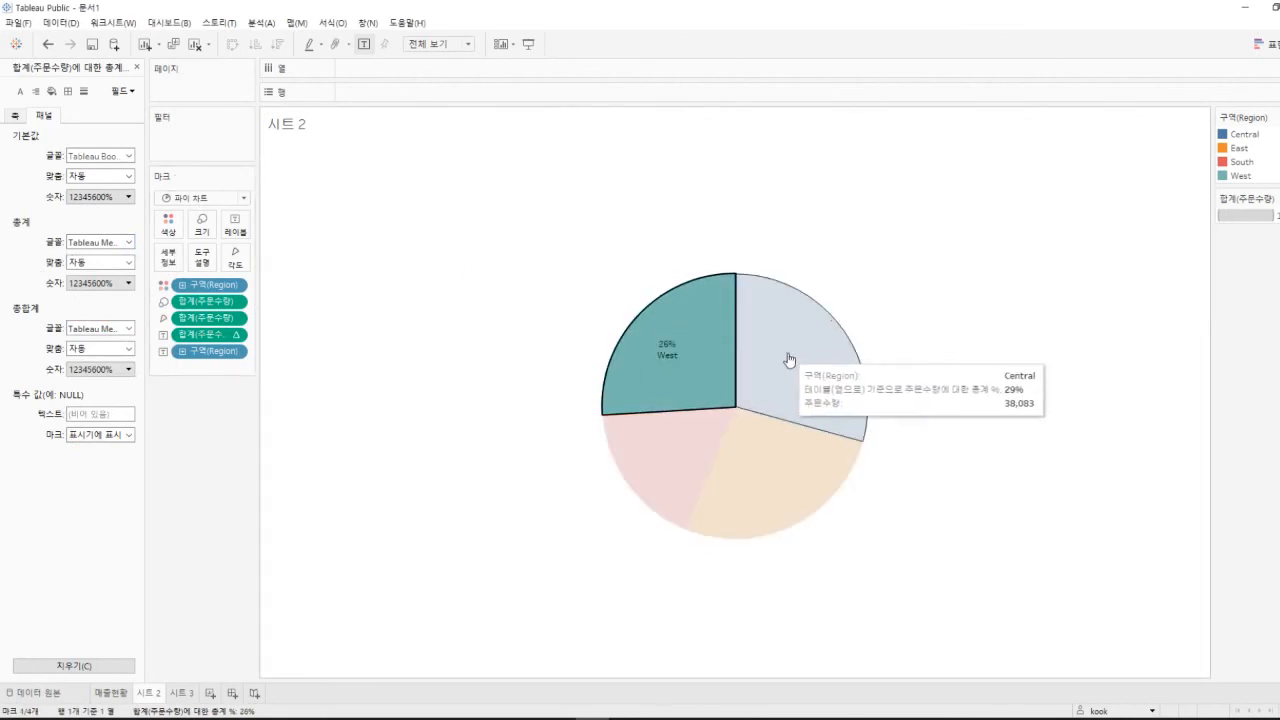
click(788, 353)
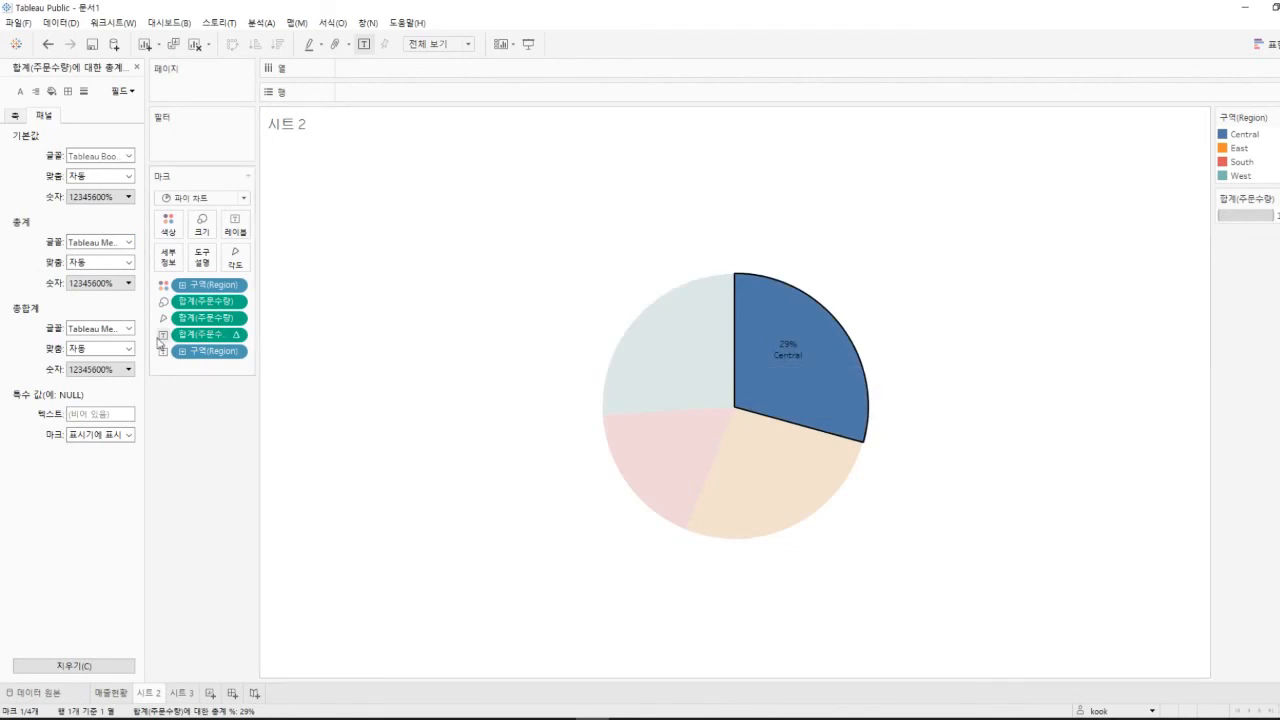
click(129, 329)
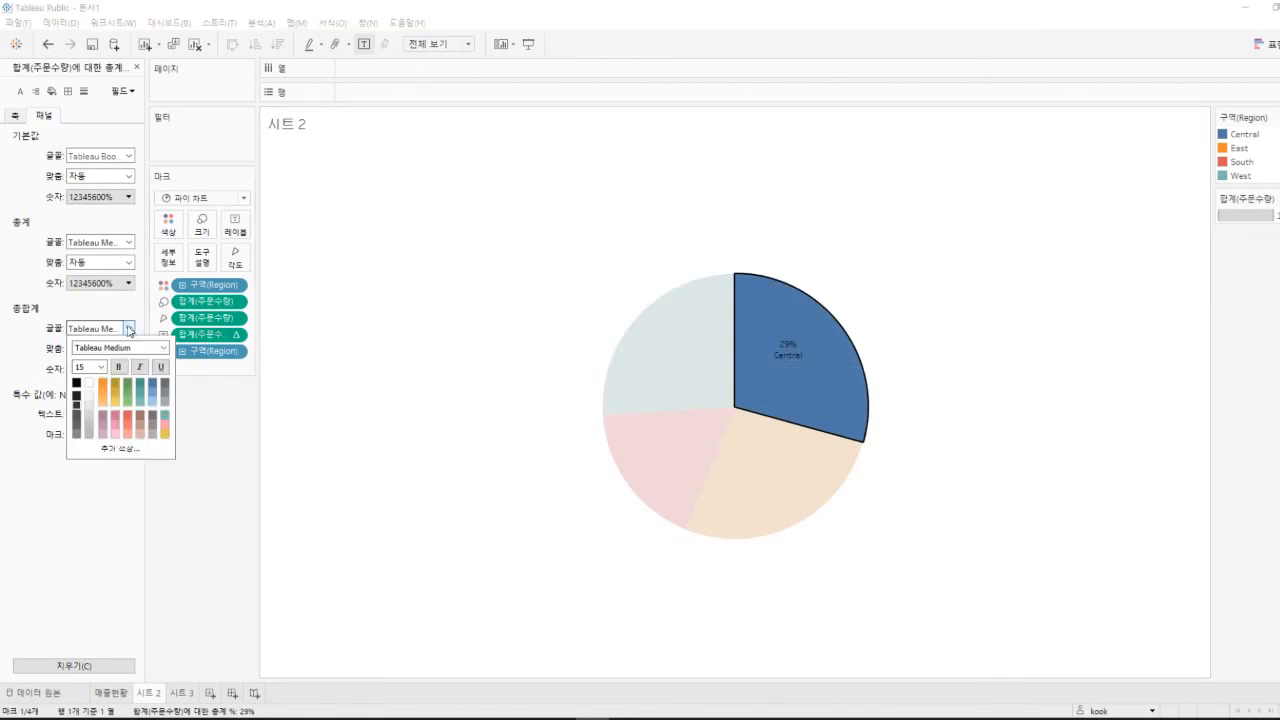
right_click(786, 349)
click(818, 407)
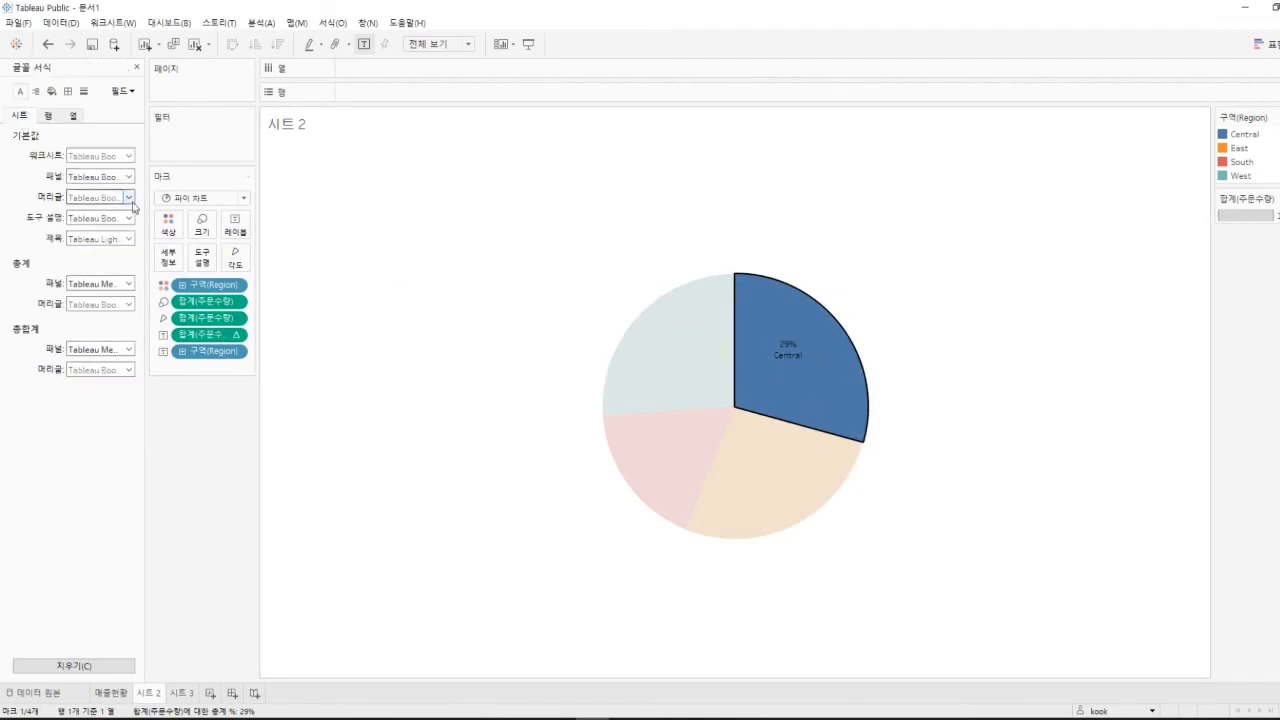
click(127, 156)
click(101, 194)
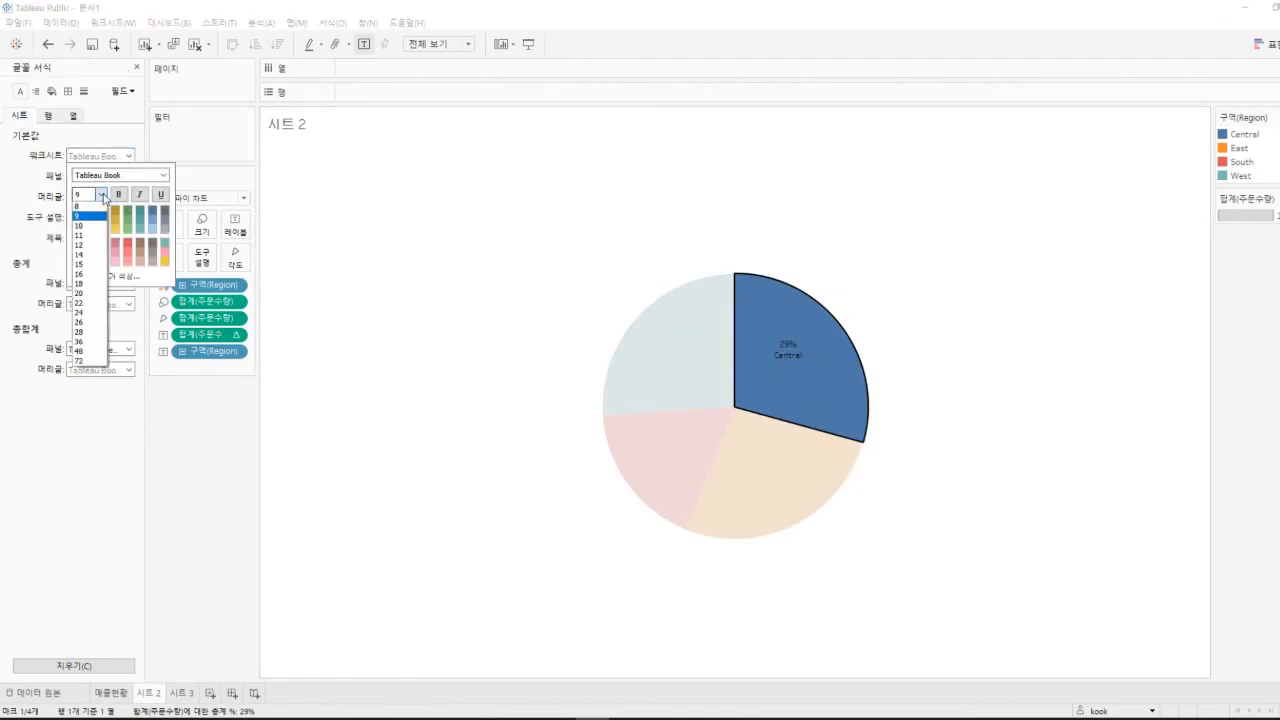
click(92, 268)
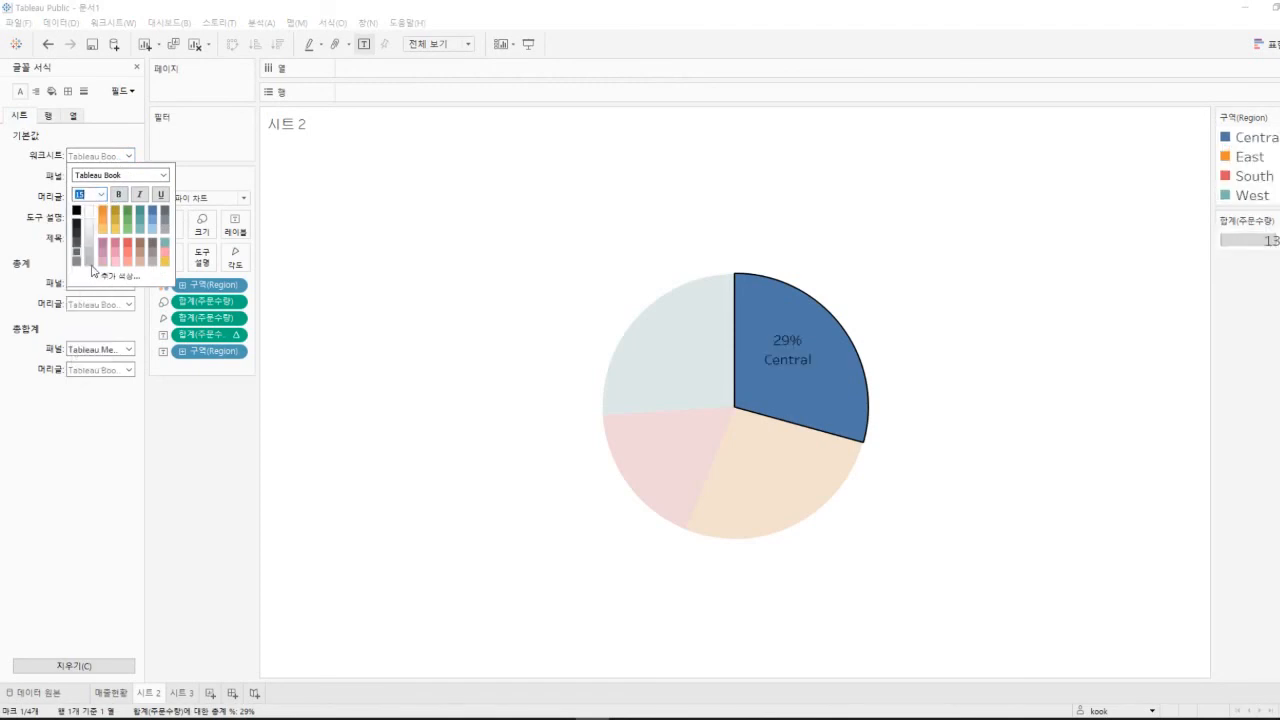
click(389, 282)
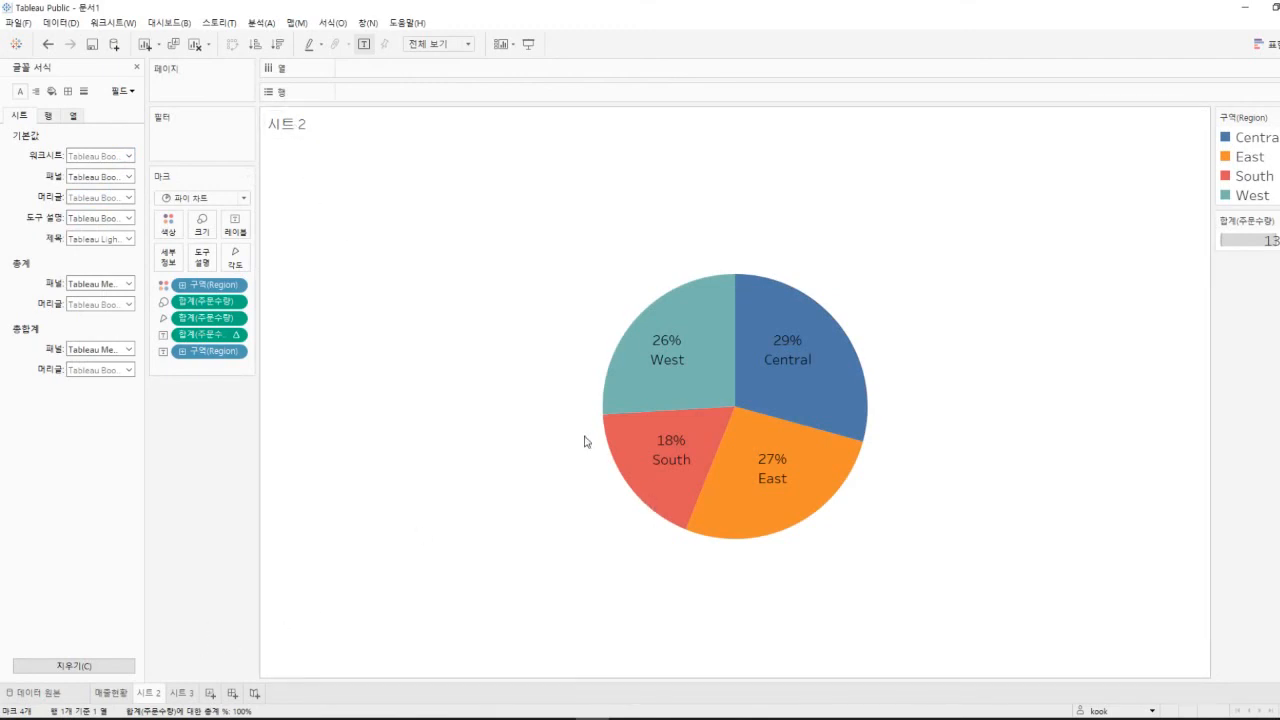
Delete worksheet 시트 2 and undo the deletion
right_click(155, 703)
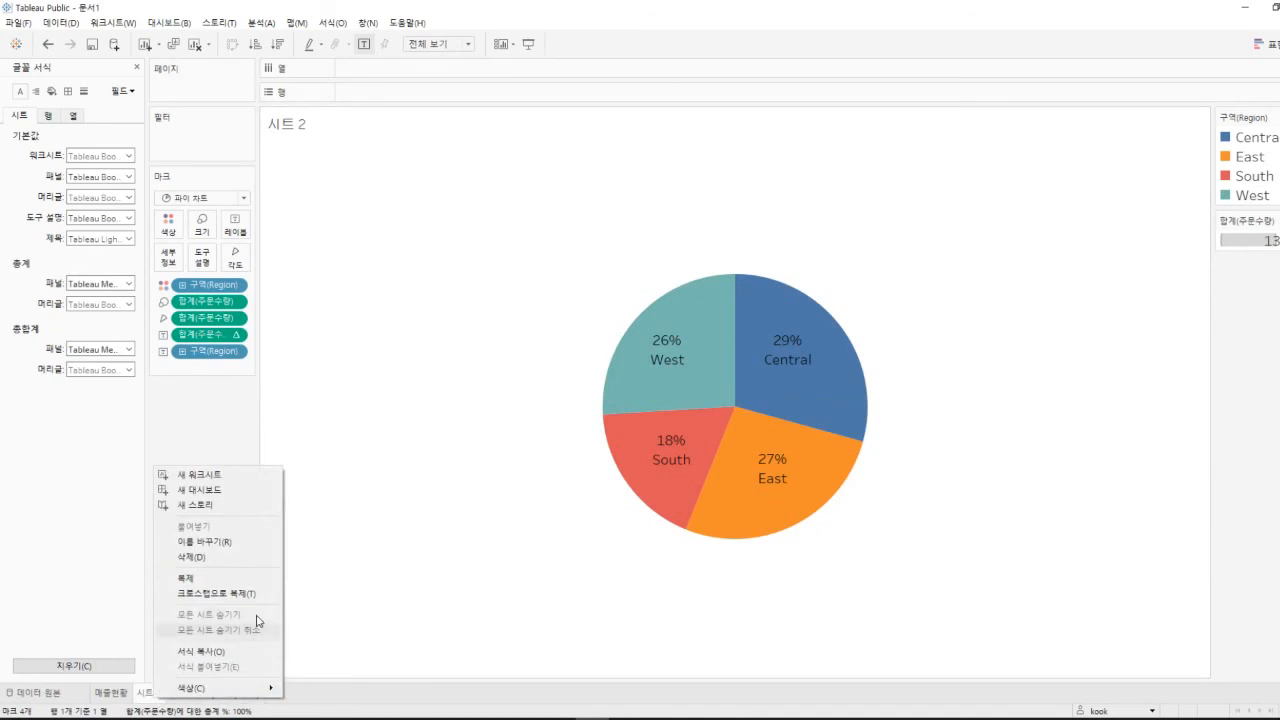
click(235, 557)
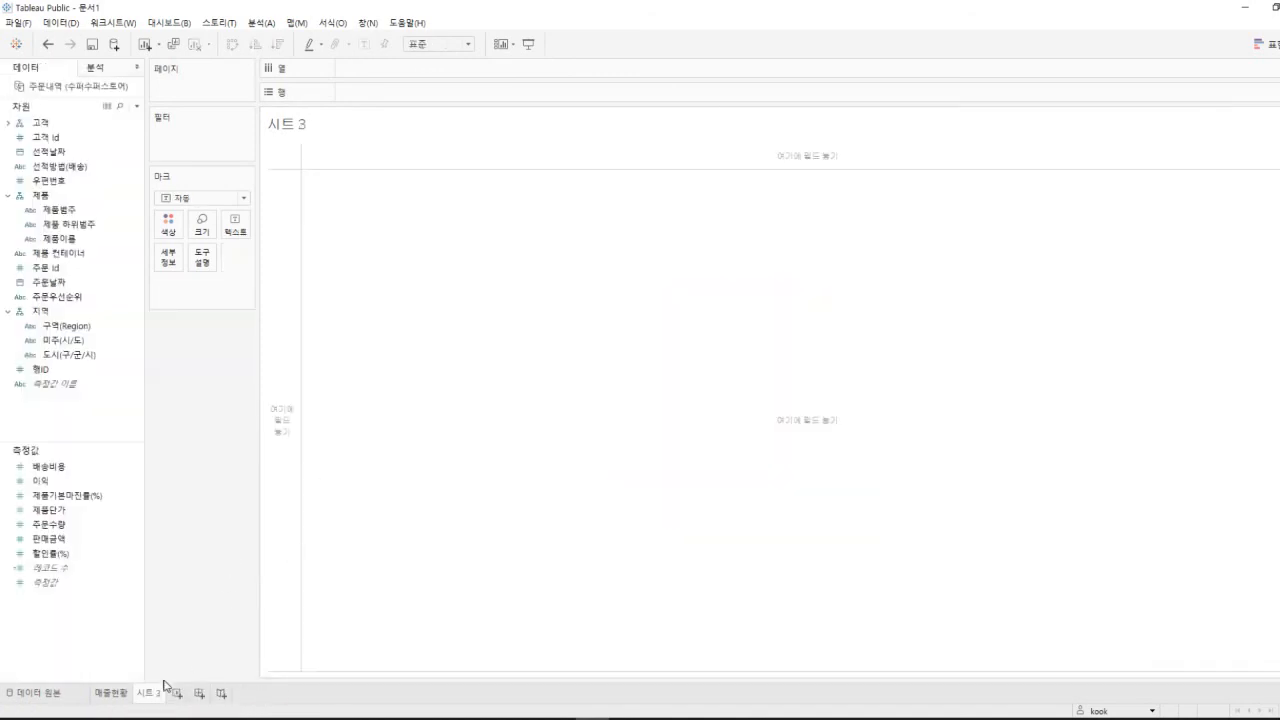
click(47, 44)
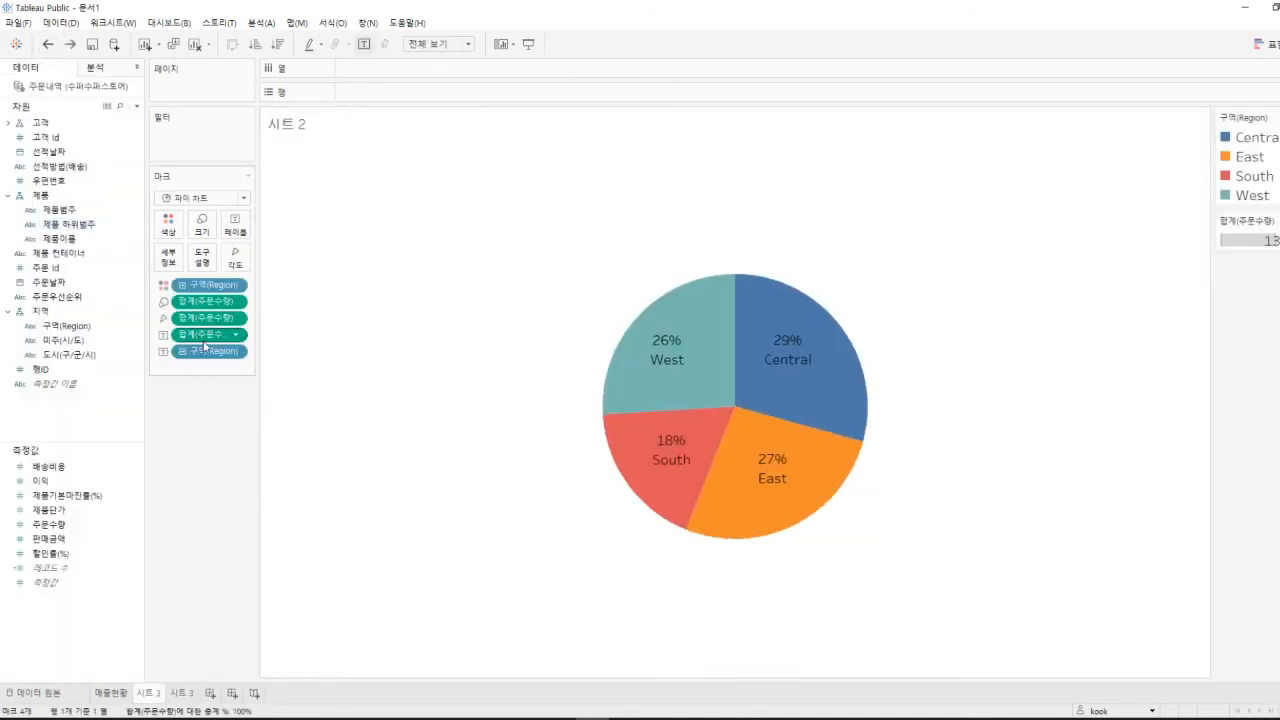
Rename worksheet 시트 2 as 구역별 주문 수량비율
right_click(150, 699)
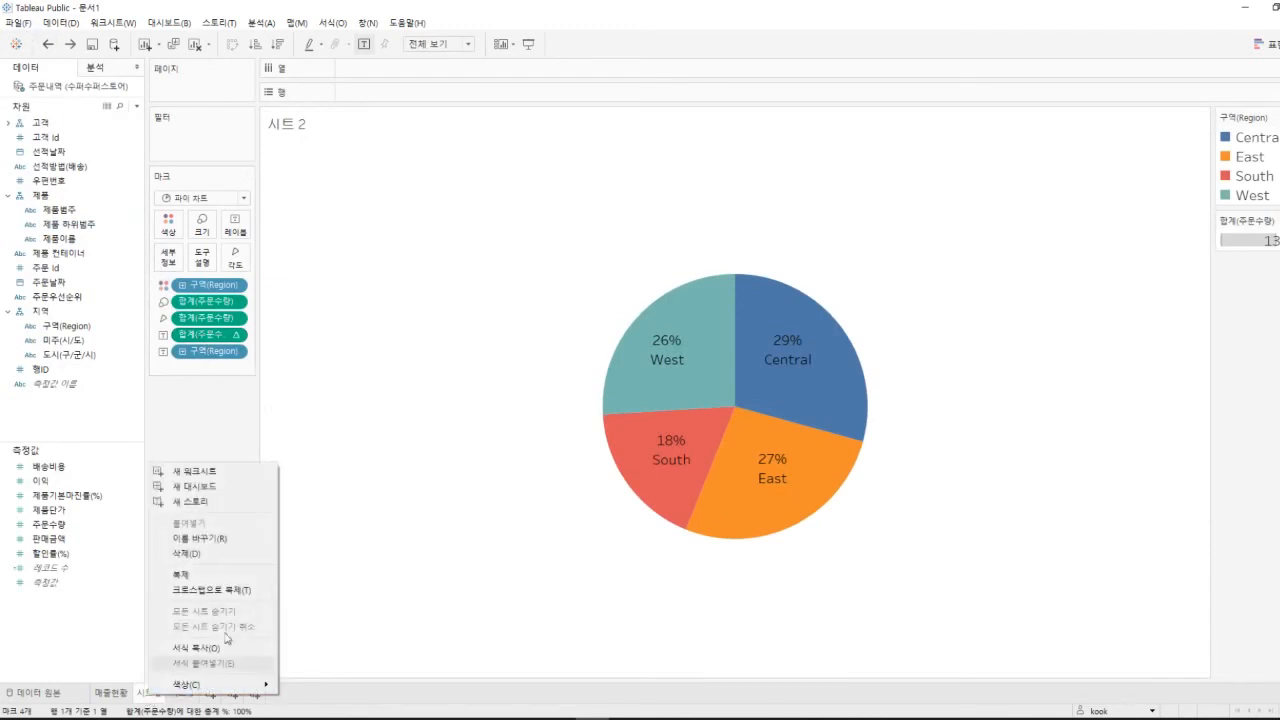
click(230, 540)
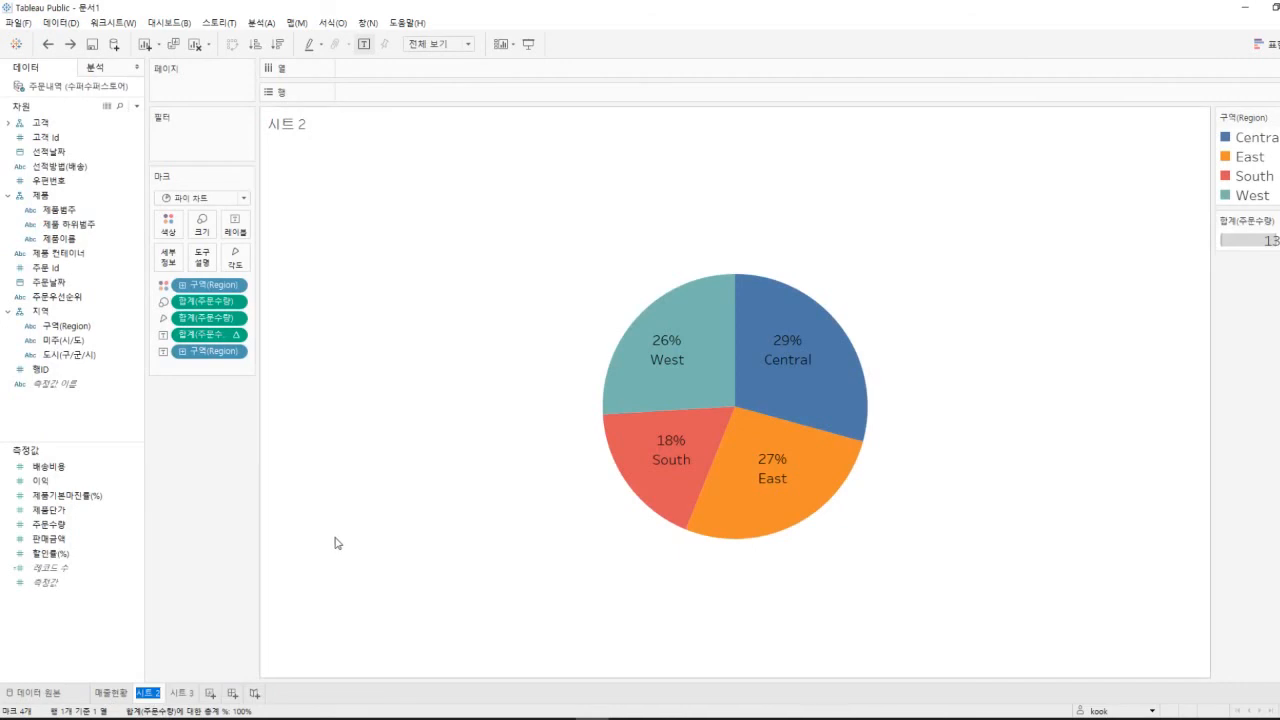
text(구역별 주문)
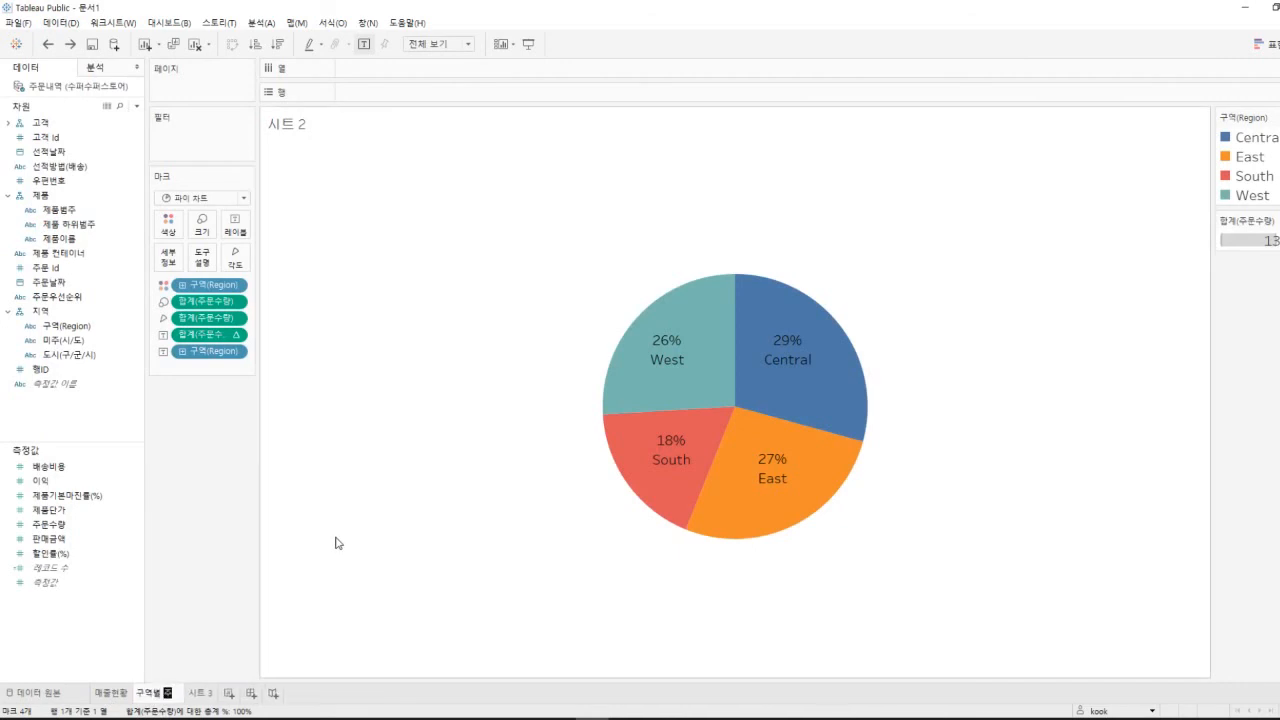
text( 수)
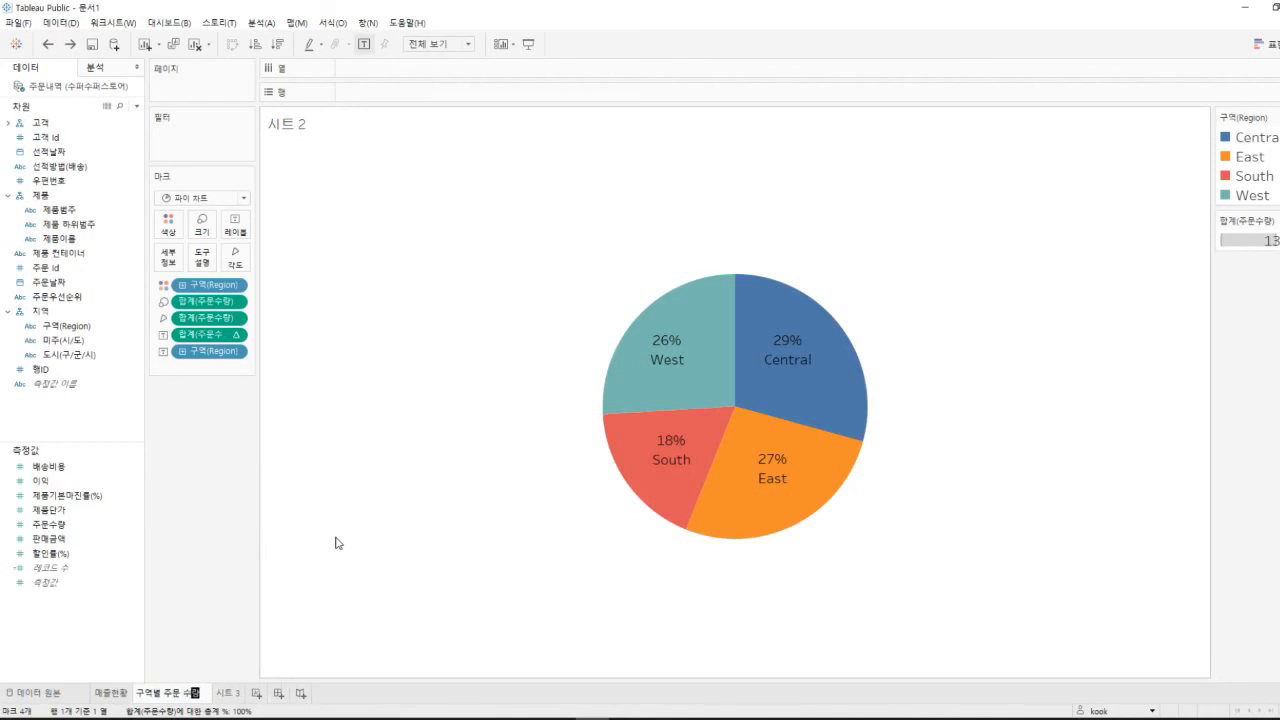
text(량비)
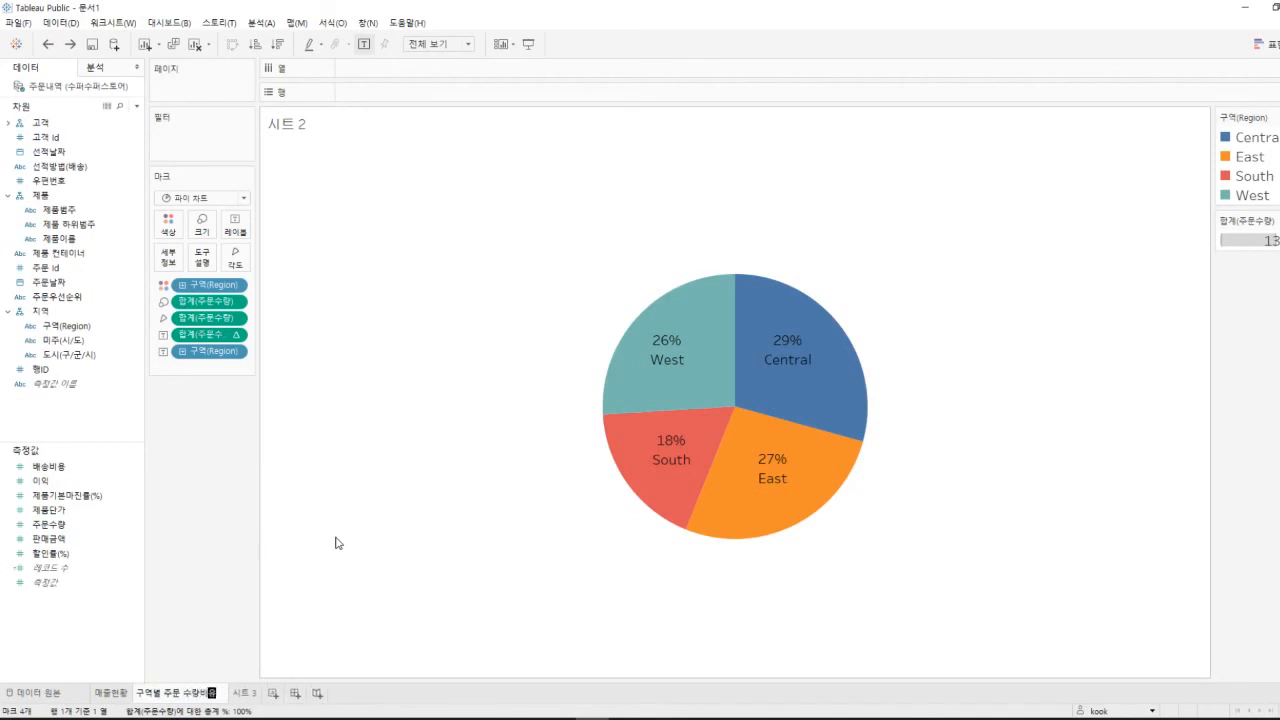
text(율)
key(Return)
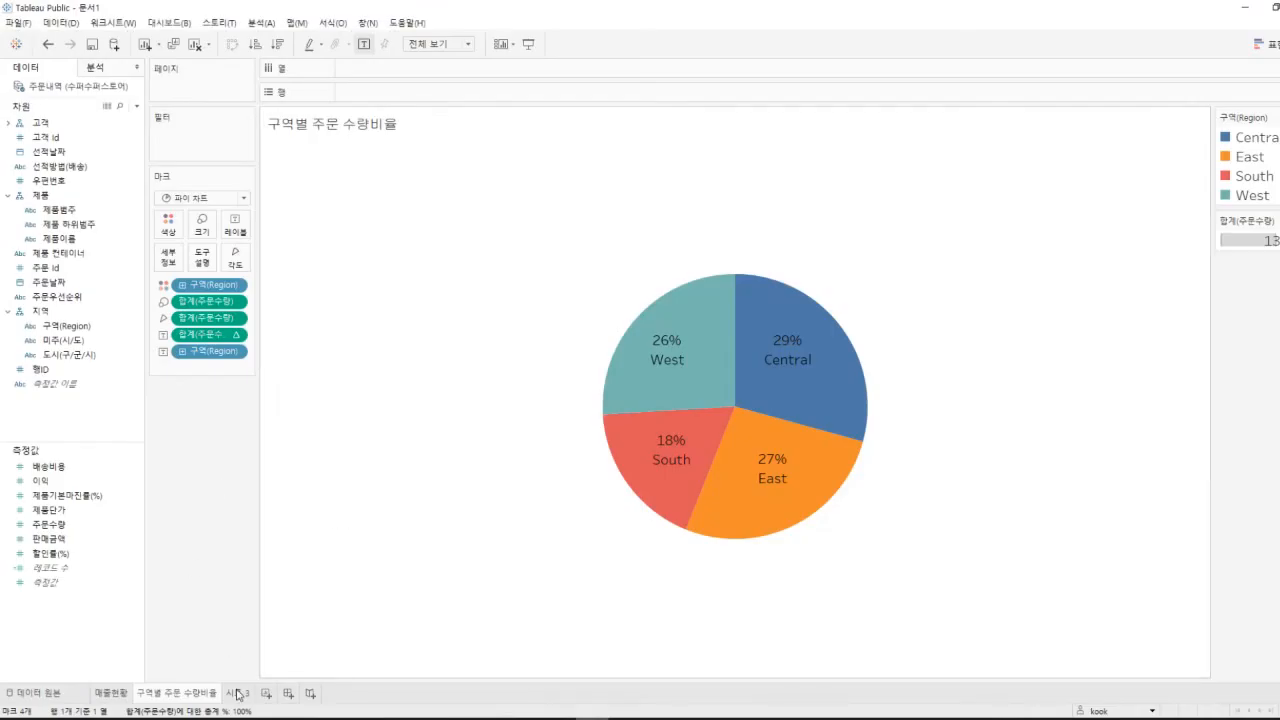
On 시트 3, build a 할인률(%) crosstab with 제품범주 in rows and 고객 구분 in columns, fitted to 전체 보기
click(238, 693)
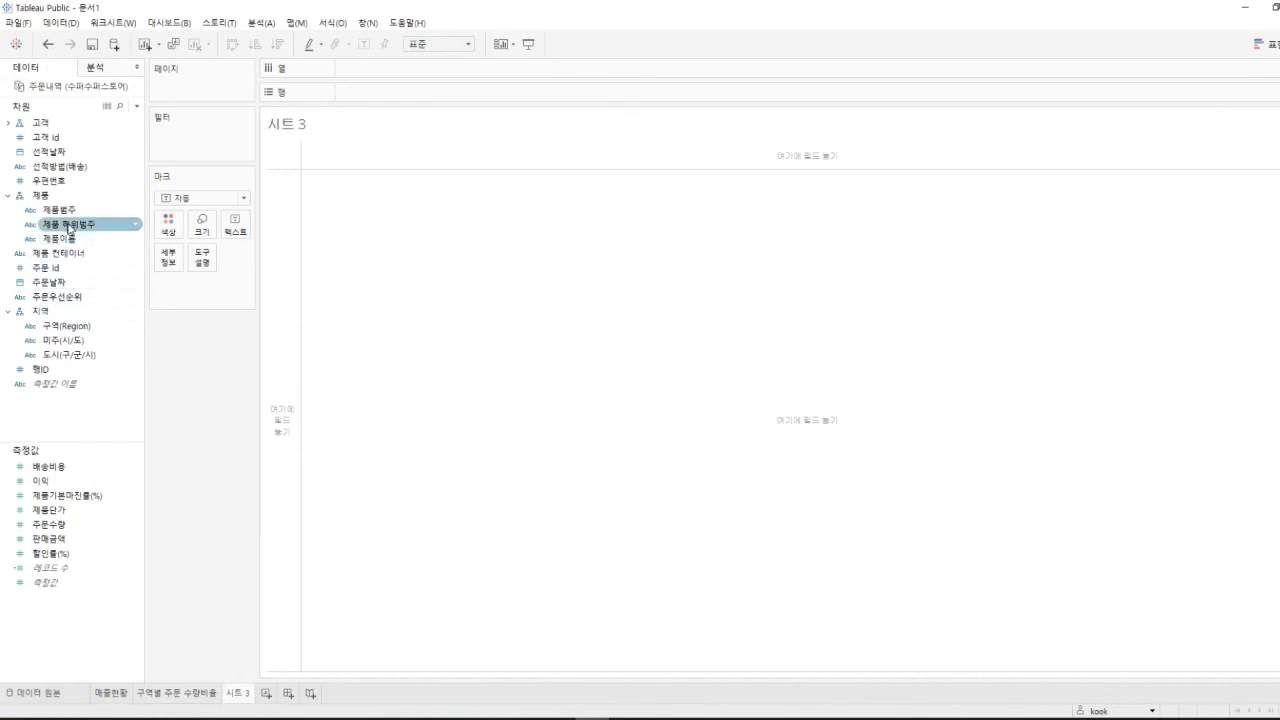
drag(58, 209, 287, 289)
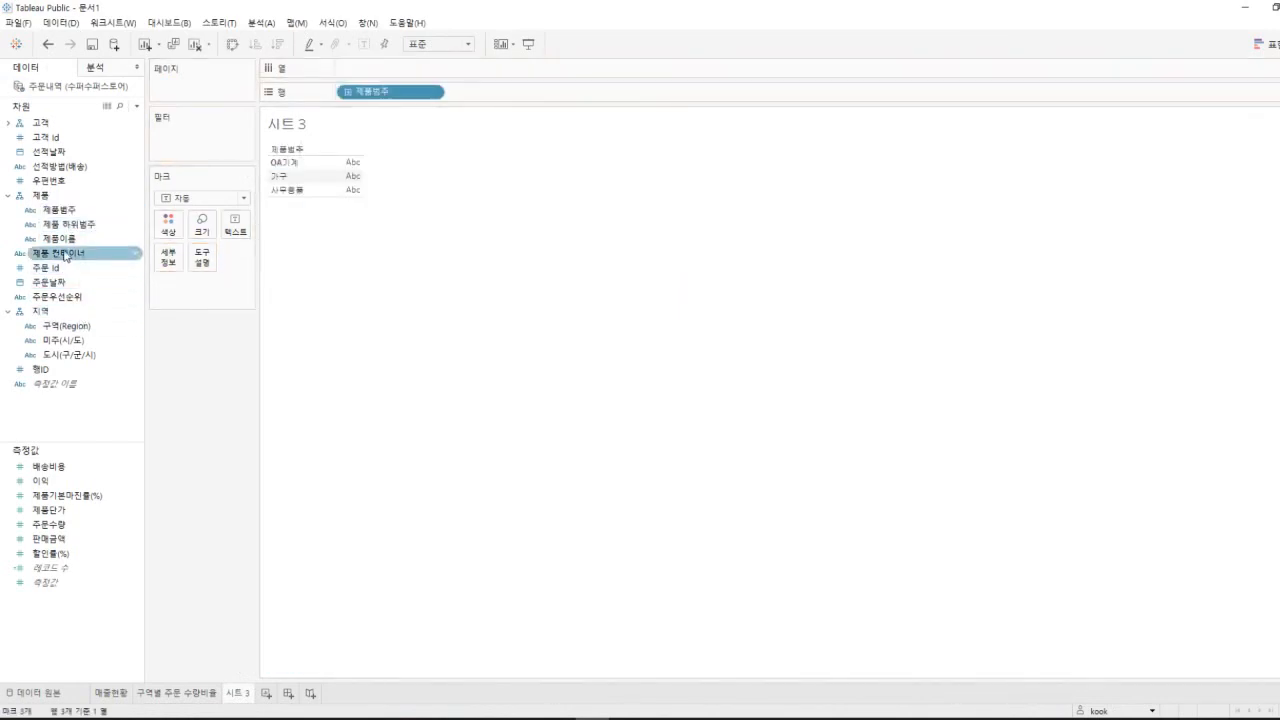
click(9, 123)
drag(58, 137, 394, 72)
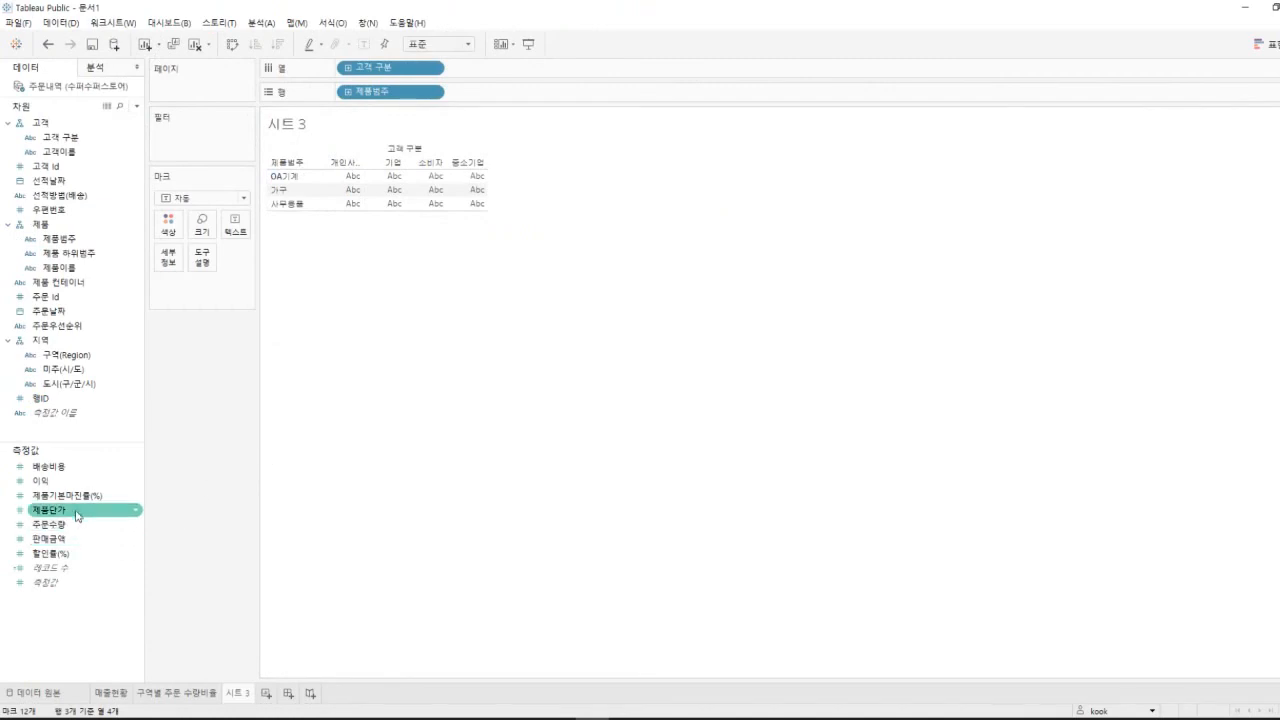
drag(63, 556, 386, 199)
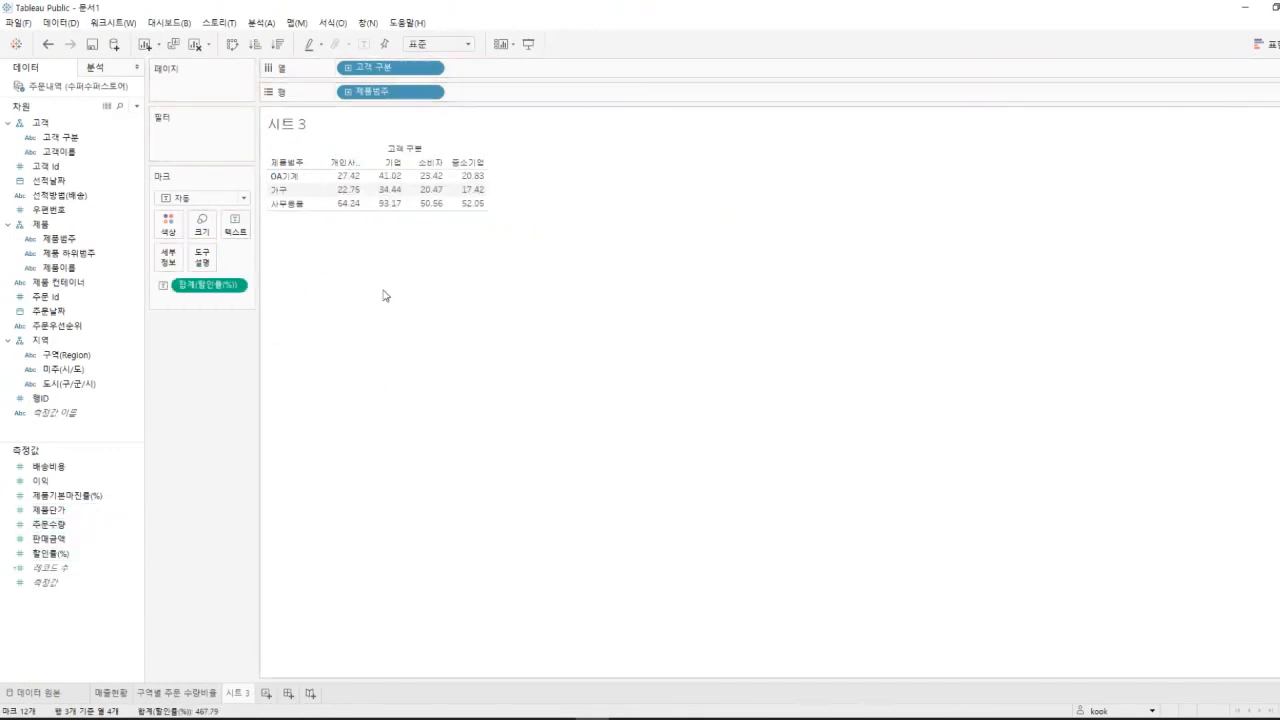
click(466, 44)
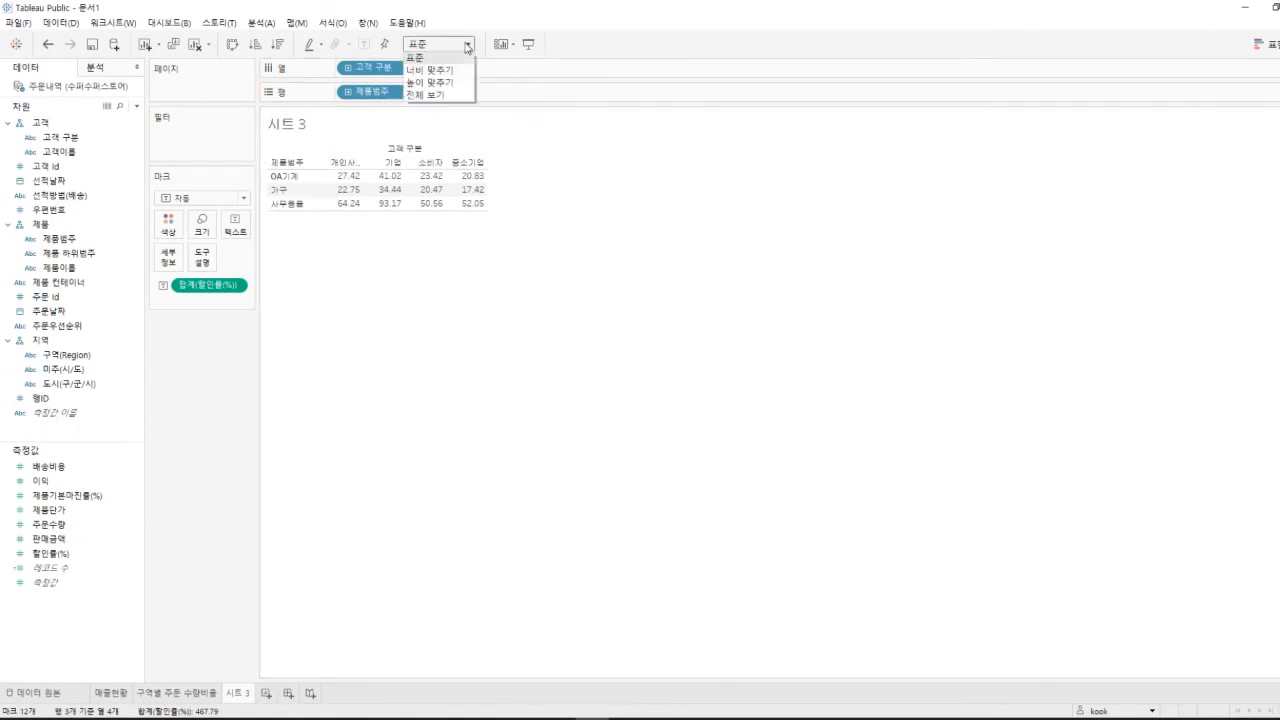
click(438, 96)
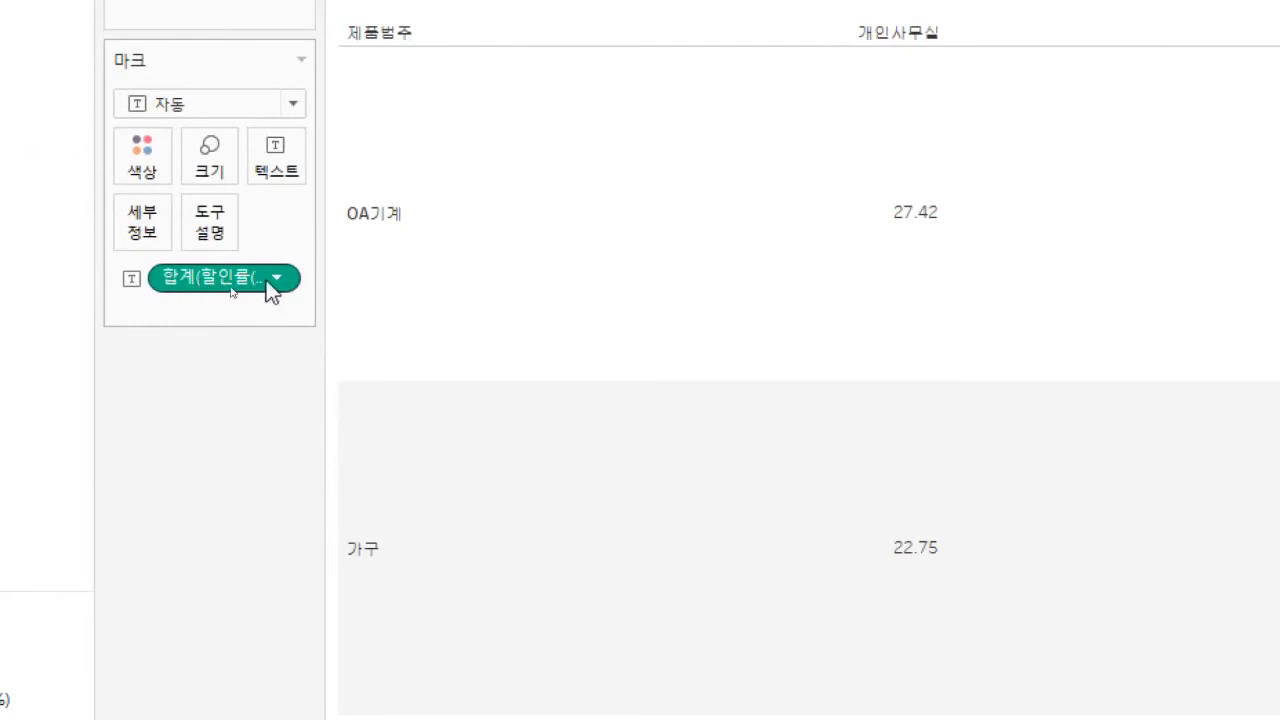
Change the 할인률(%) text value's aggregation to 평균
click(274, 278)
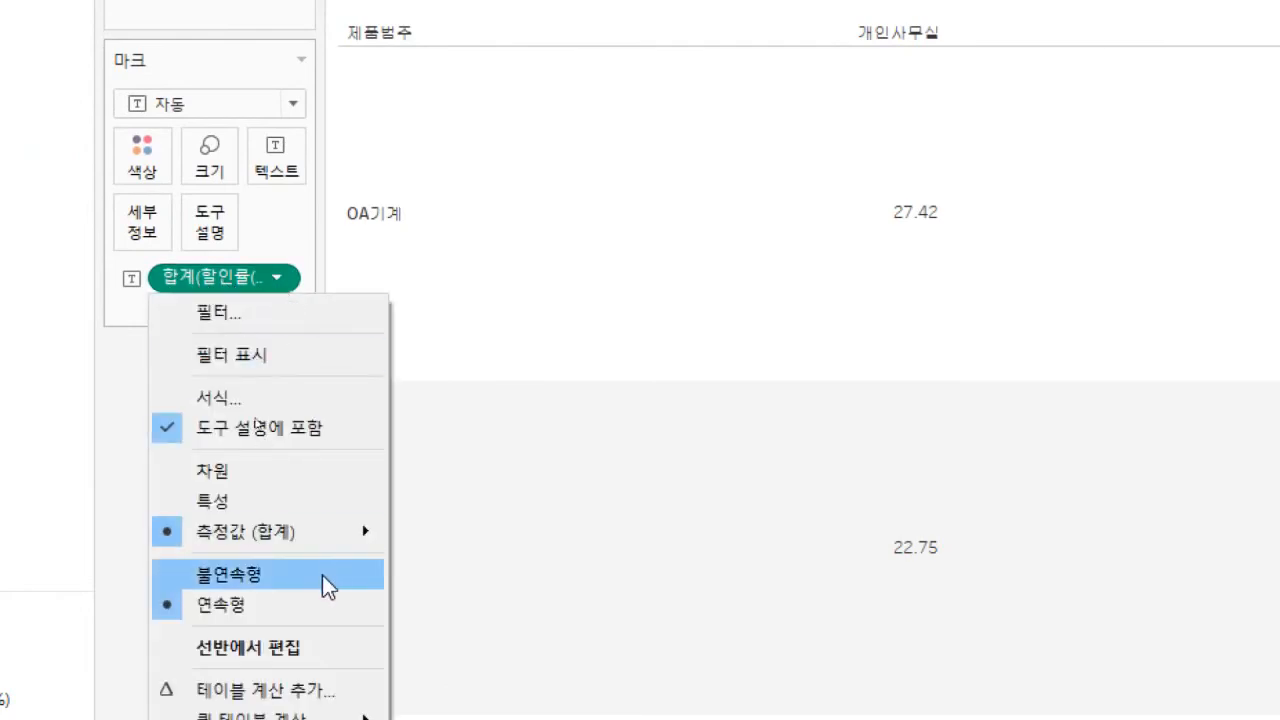
mouse_move(315, 543)
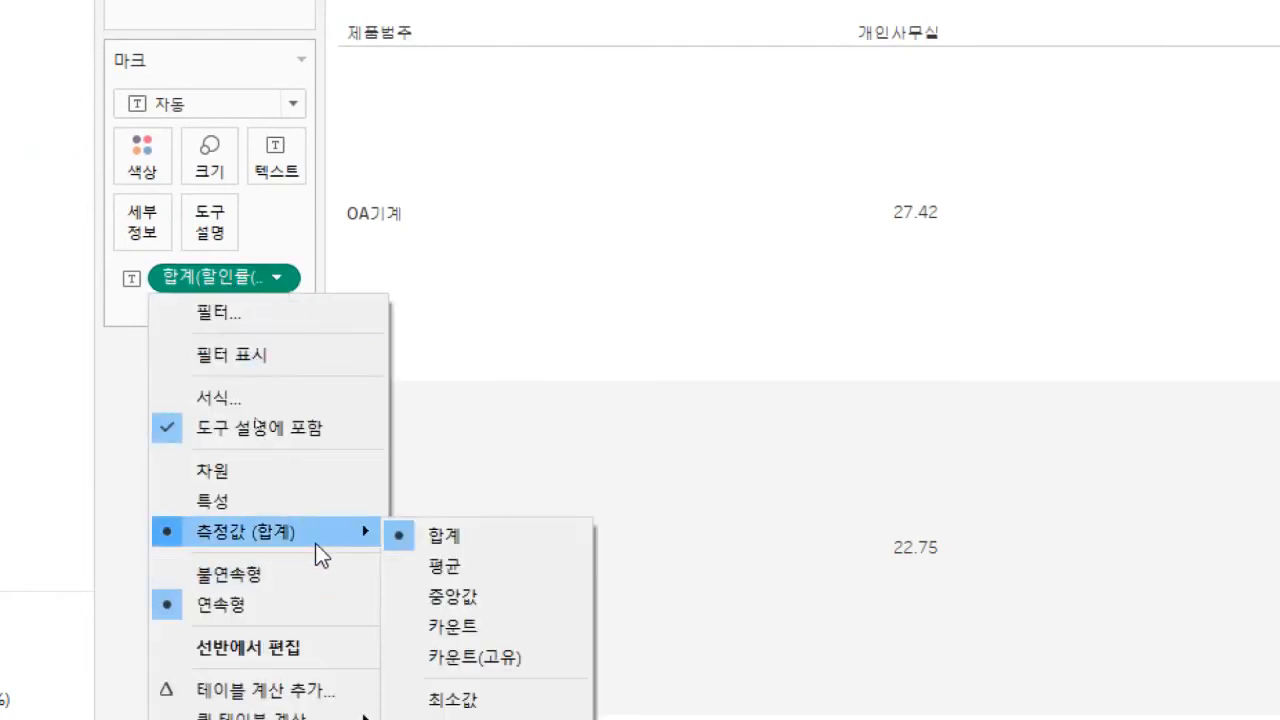
click(488, 575)
mouse_move(837, 277)
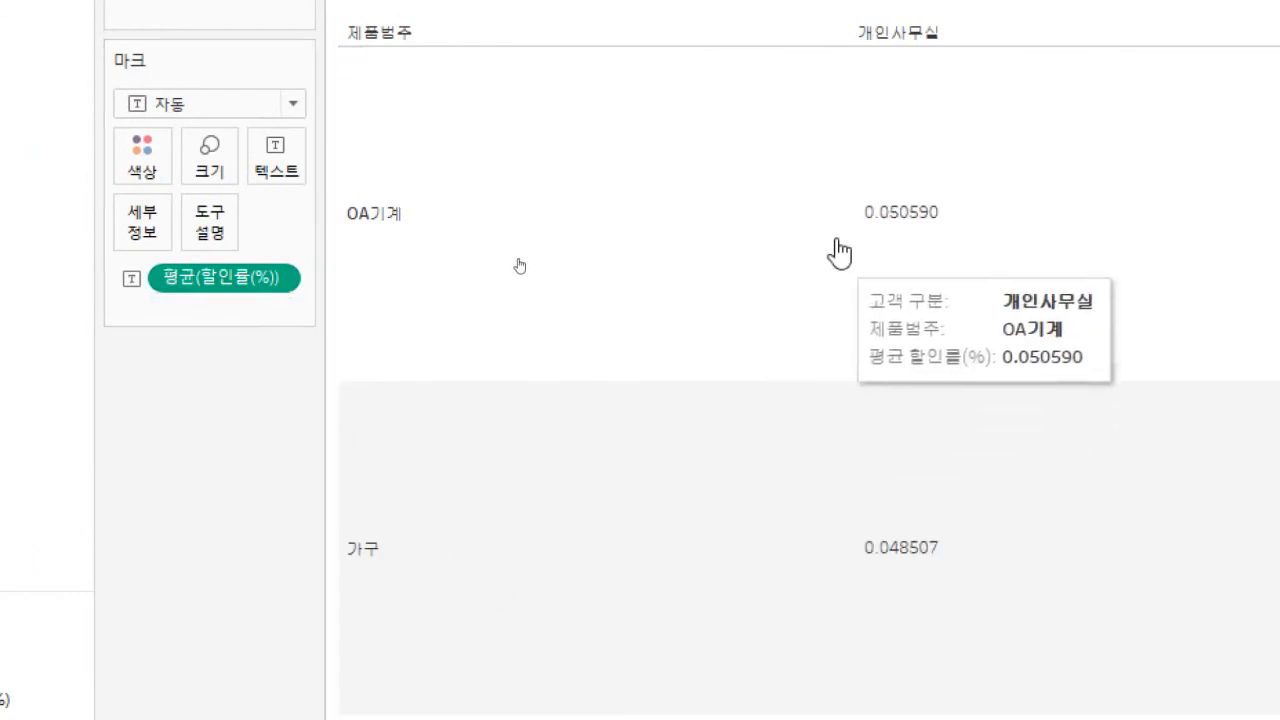
Format the average 할인률(%) default numbers as 백분율 with 2 decimal places and close the formatting pane
click(274, 278)
click(242, 394)
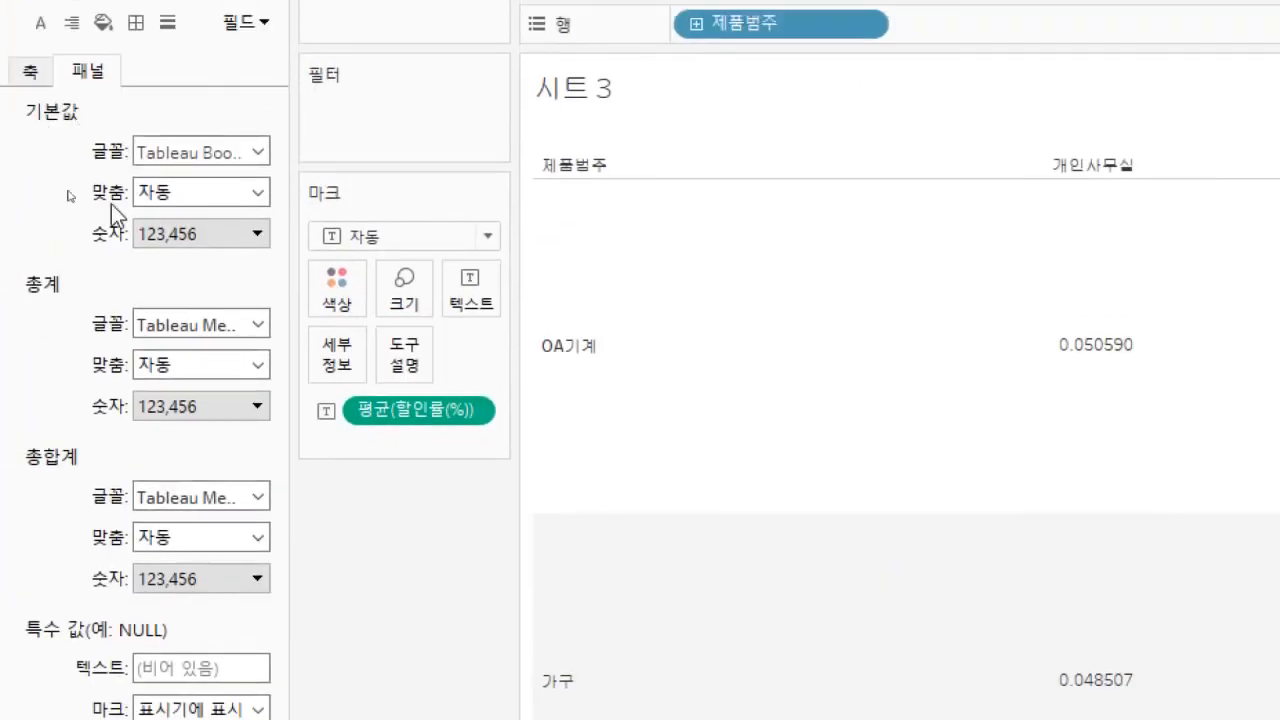
click(209, 233)
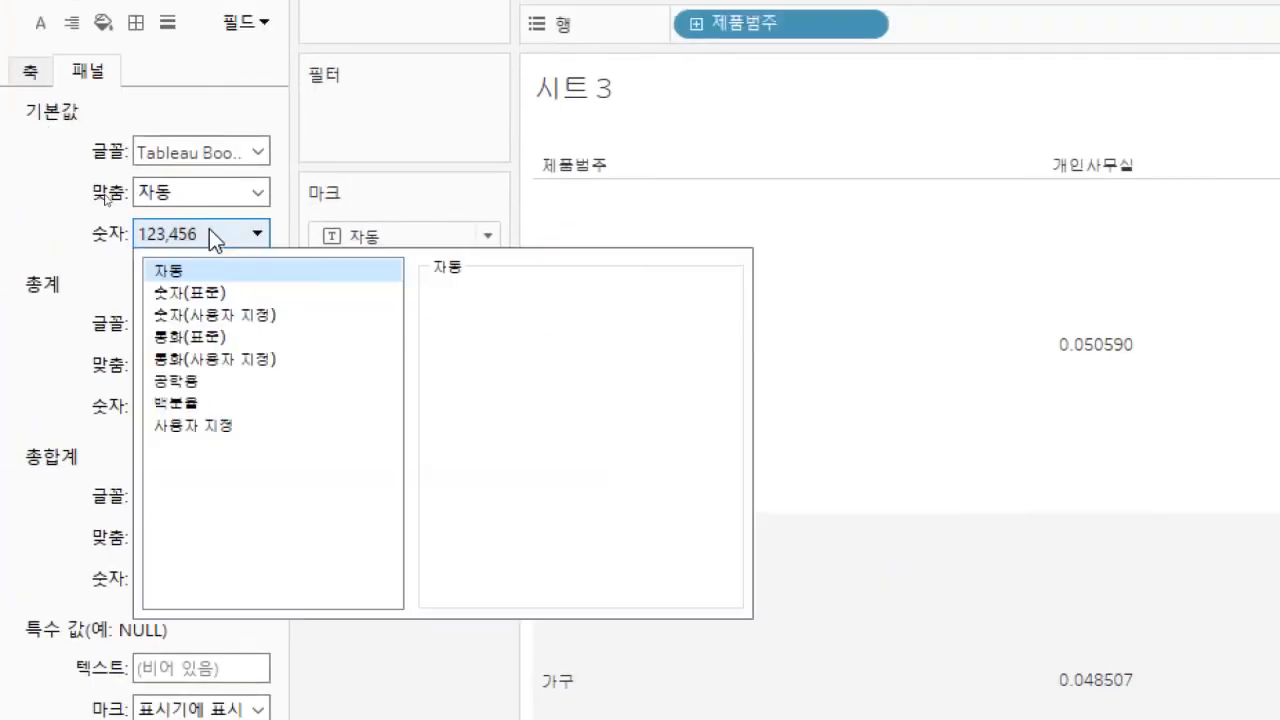
click(209, 402)
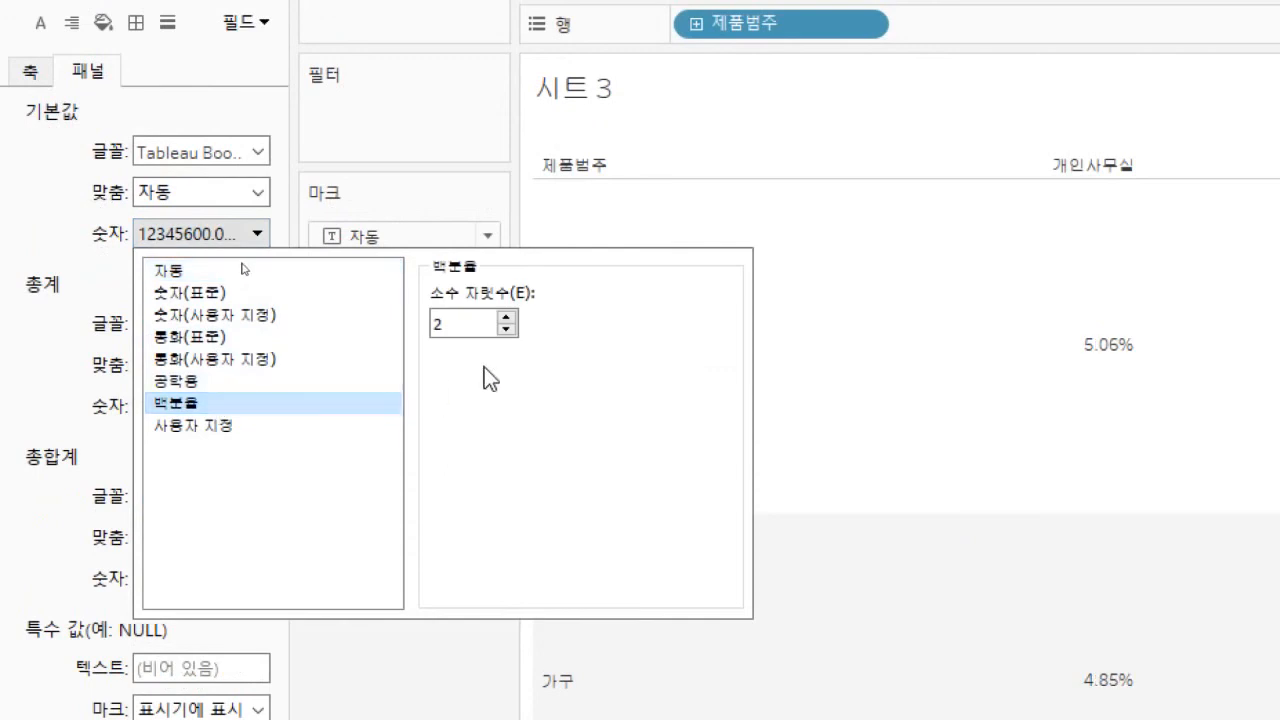
click(380, 648)
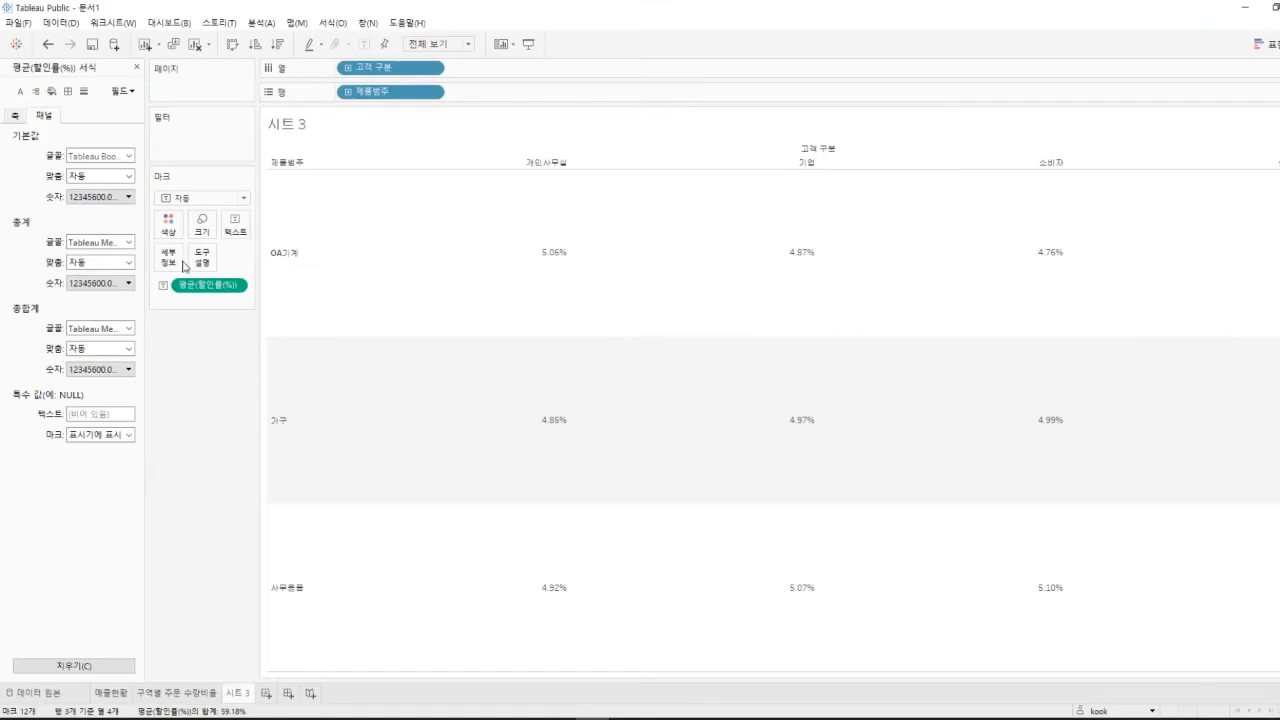
click(137, 67)
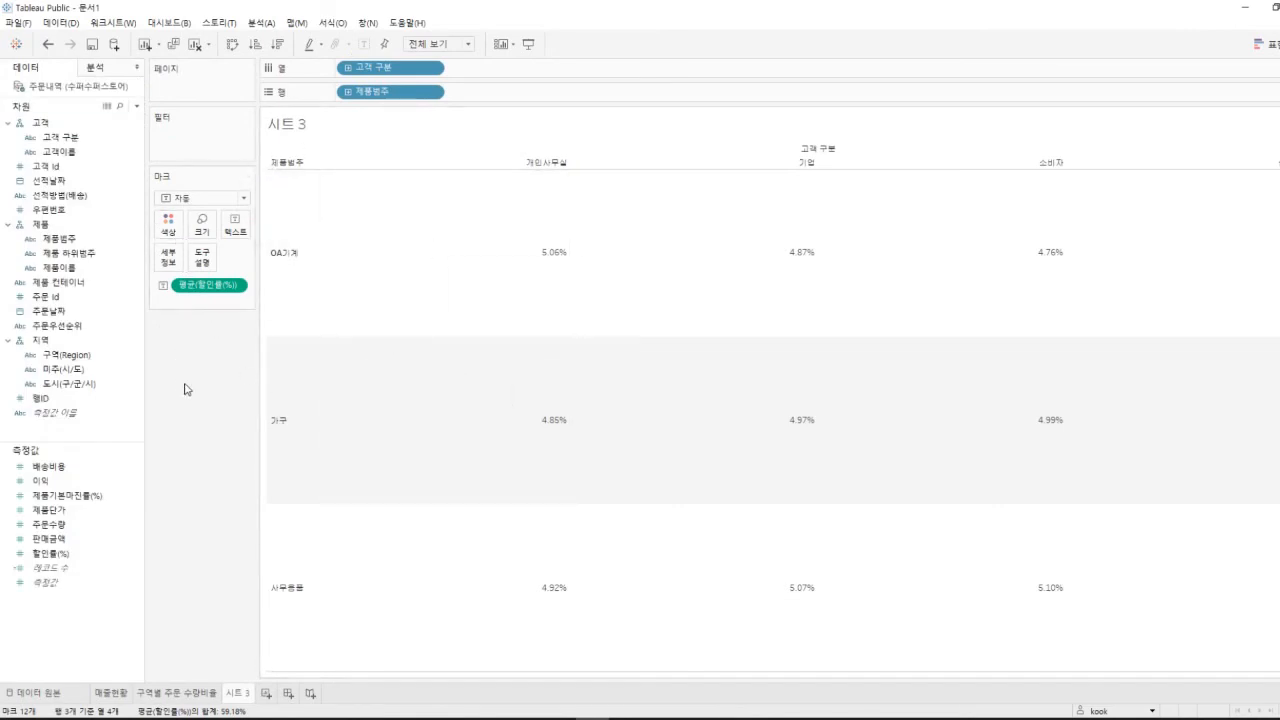
Color the crosstab by 할인률(%) and set the mark type to 사각형
drag(66, 546, 171, 229)
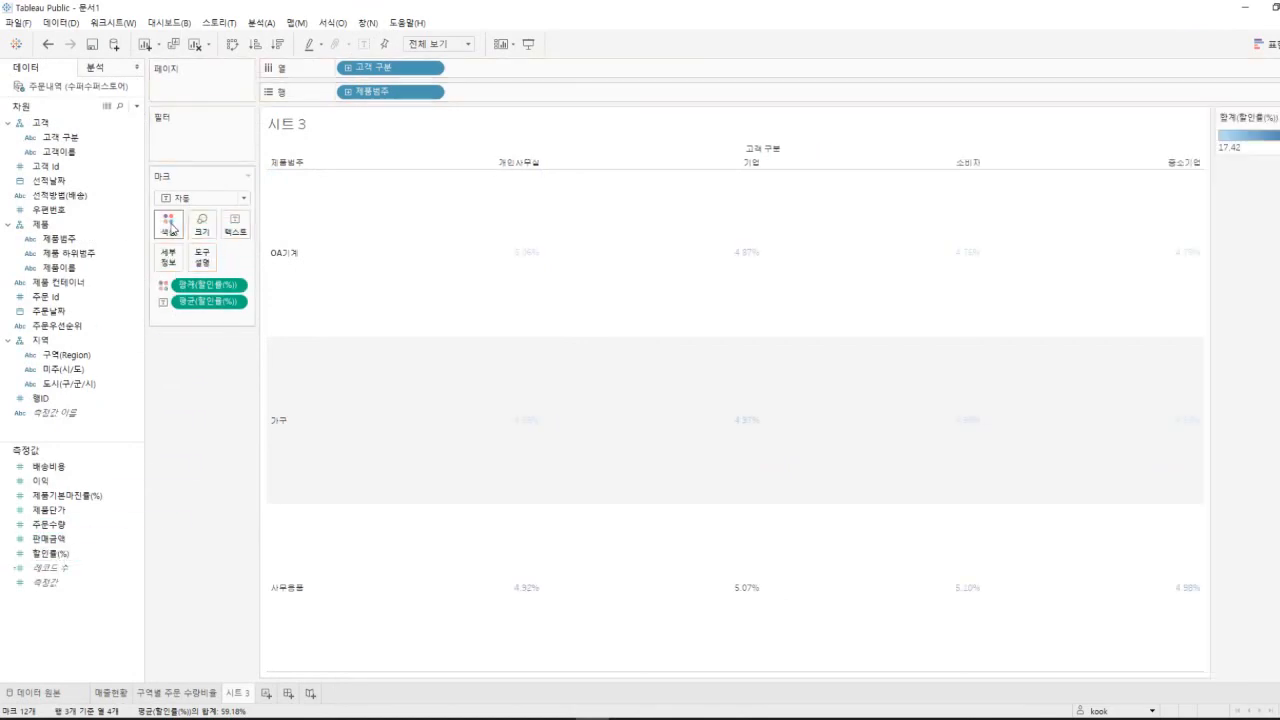
mouse_move(423, 266)
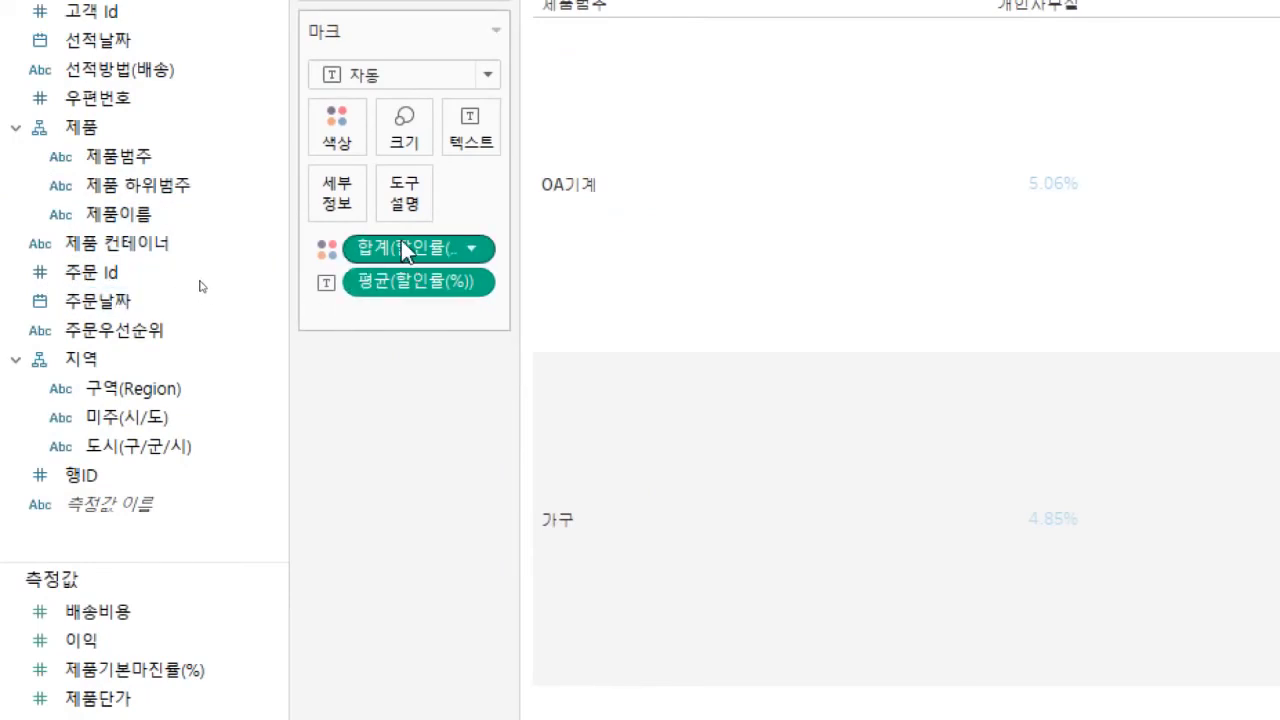
click(323, 252)
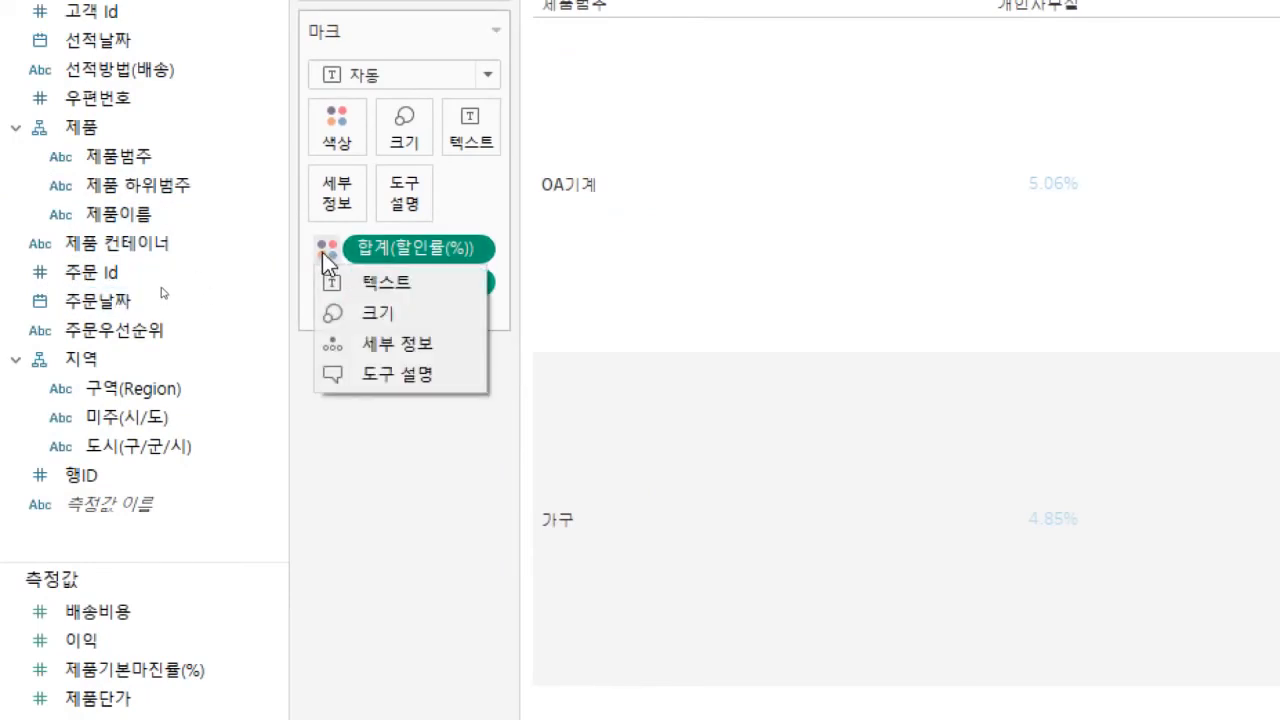
click(322, 252)
click(455, 100)
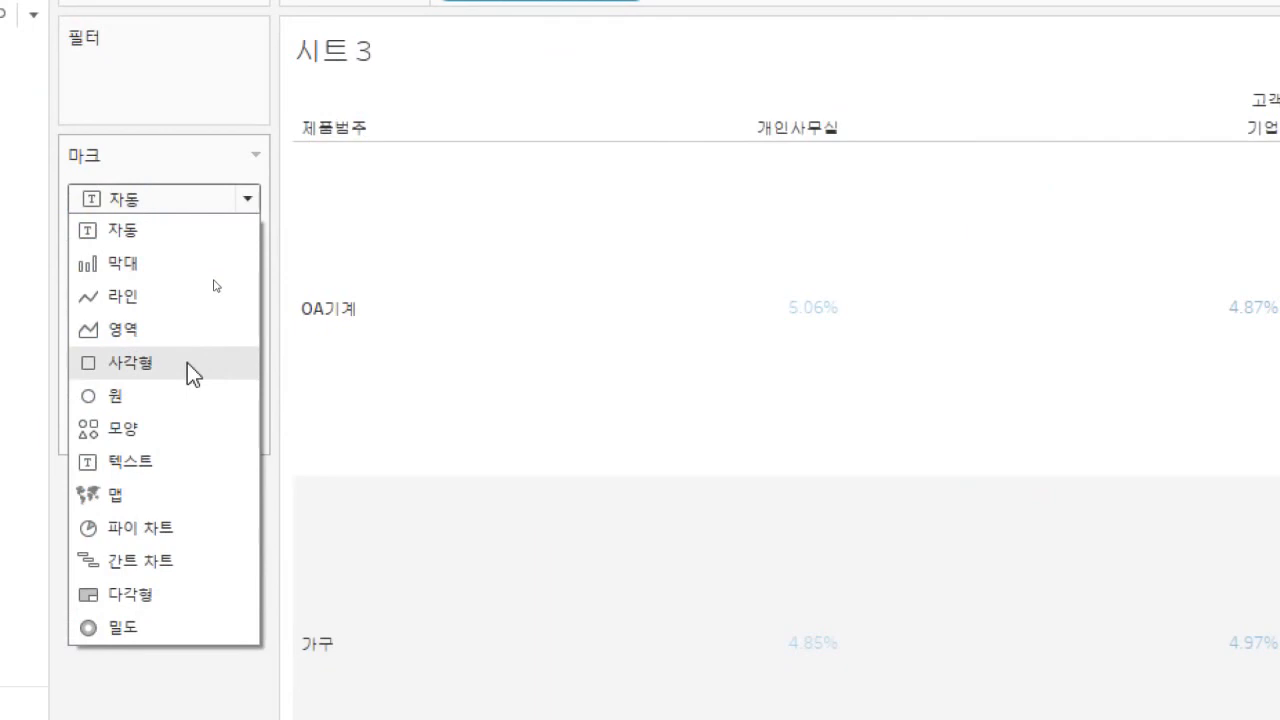
click(187, 363)
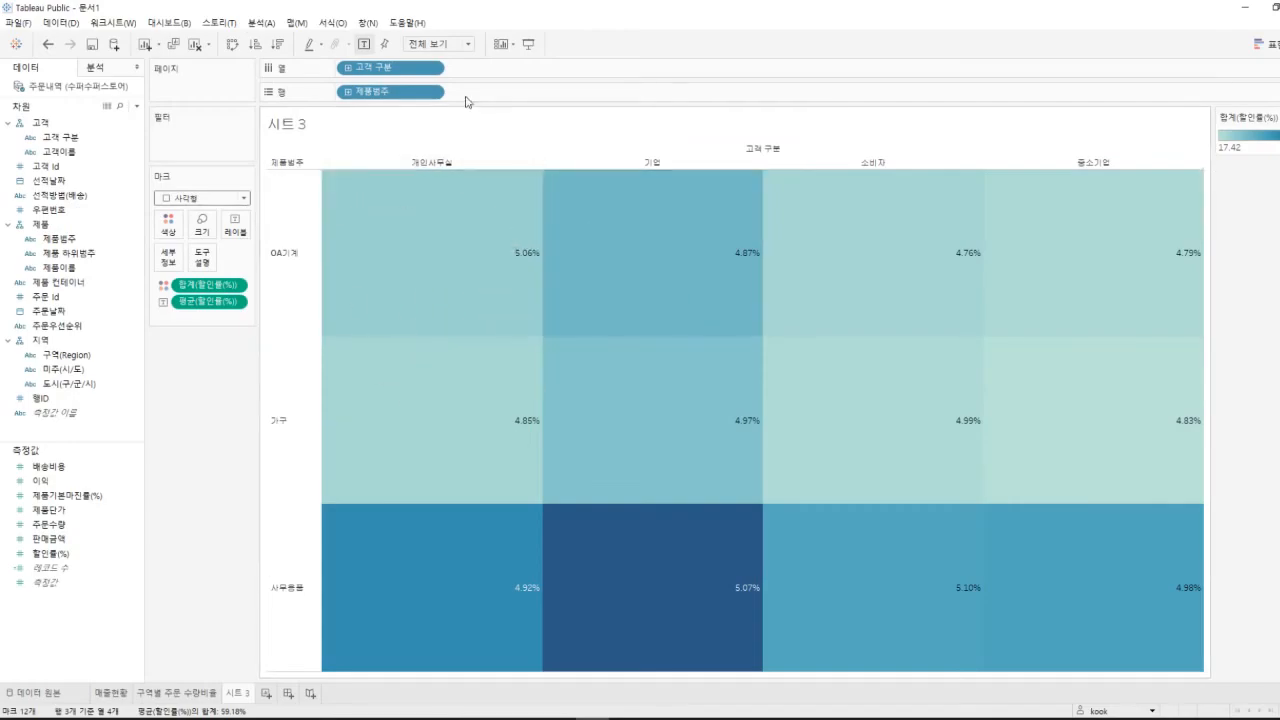
Switch the view fit to 표준 and return it to 전체 보기
click(466, 46)
click(415, 57)
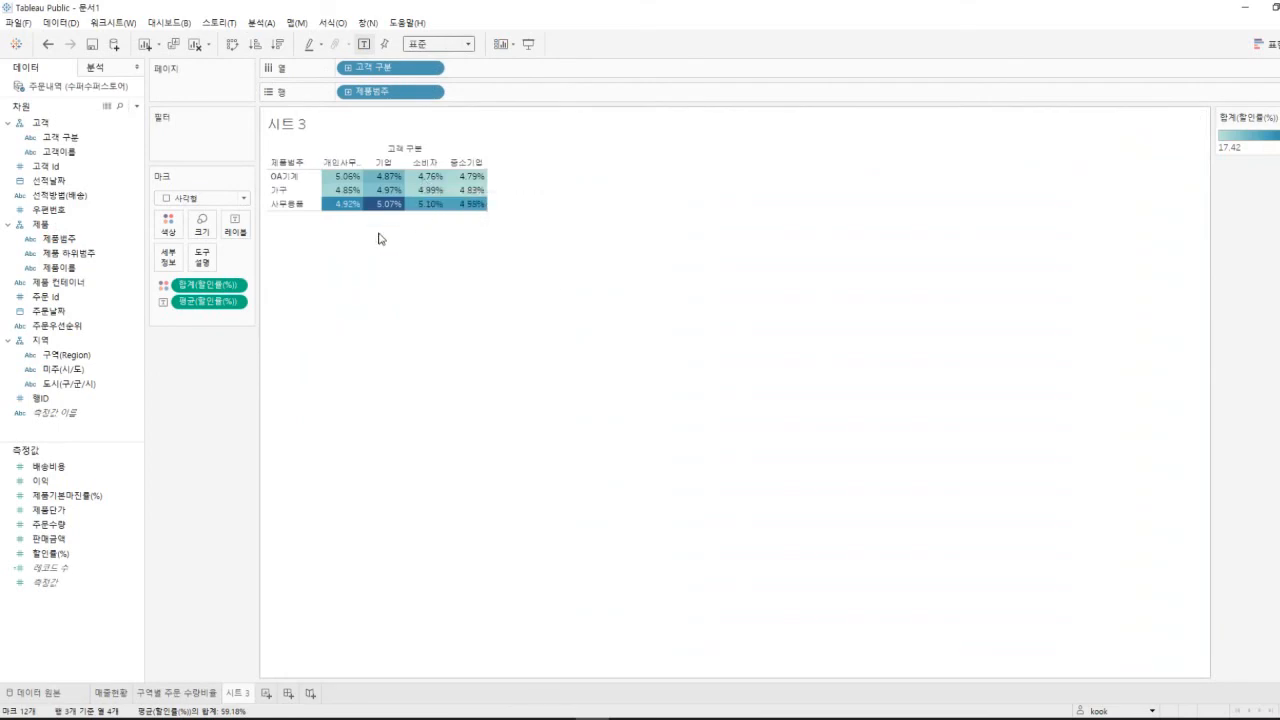
click(467, 47)
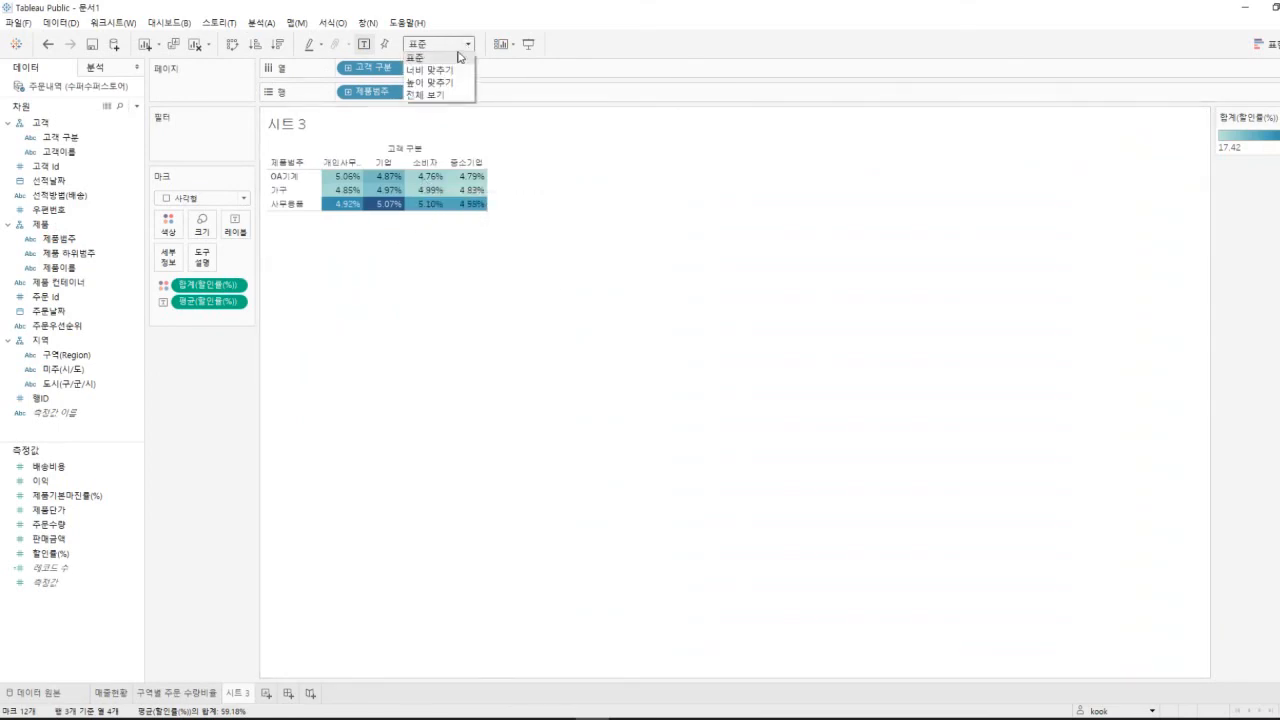
click(425, 94)
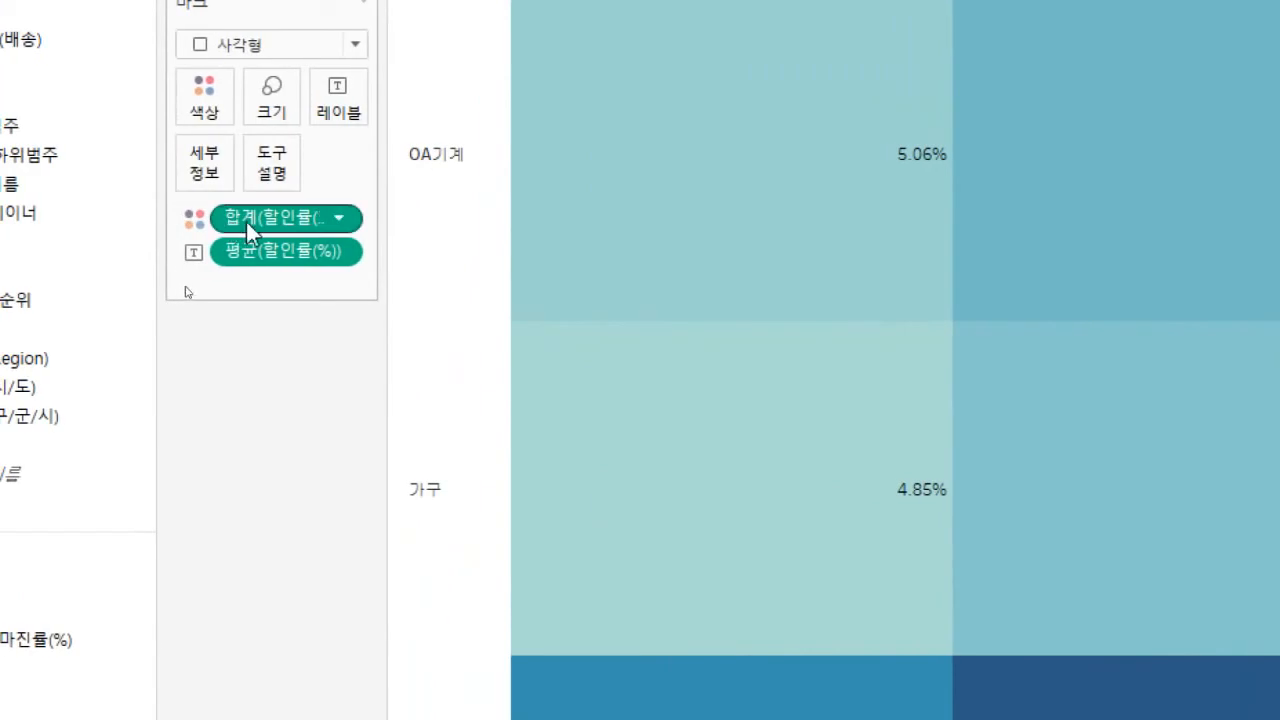
Change the aggregation of the 할인률(%) field that sets the color to 평균
click(338, 218)
mouse_move(420, 476)
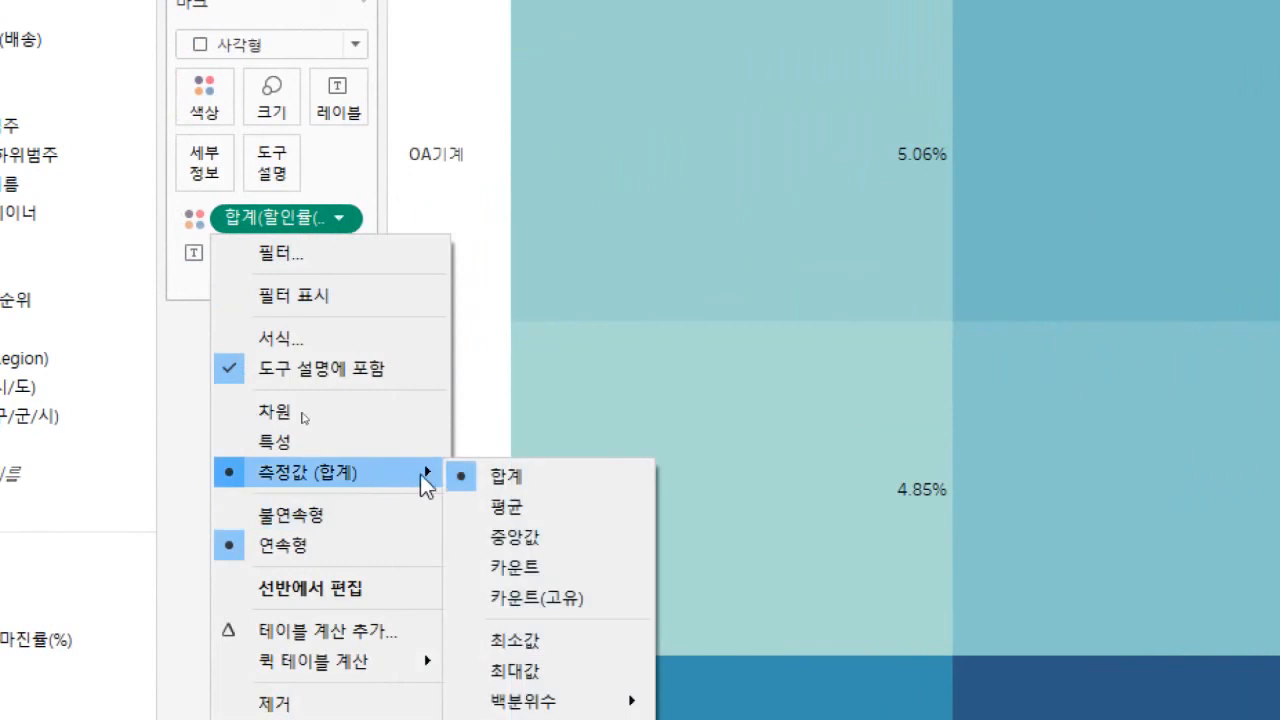
click(540, 514)
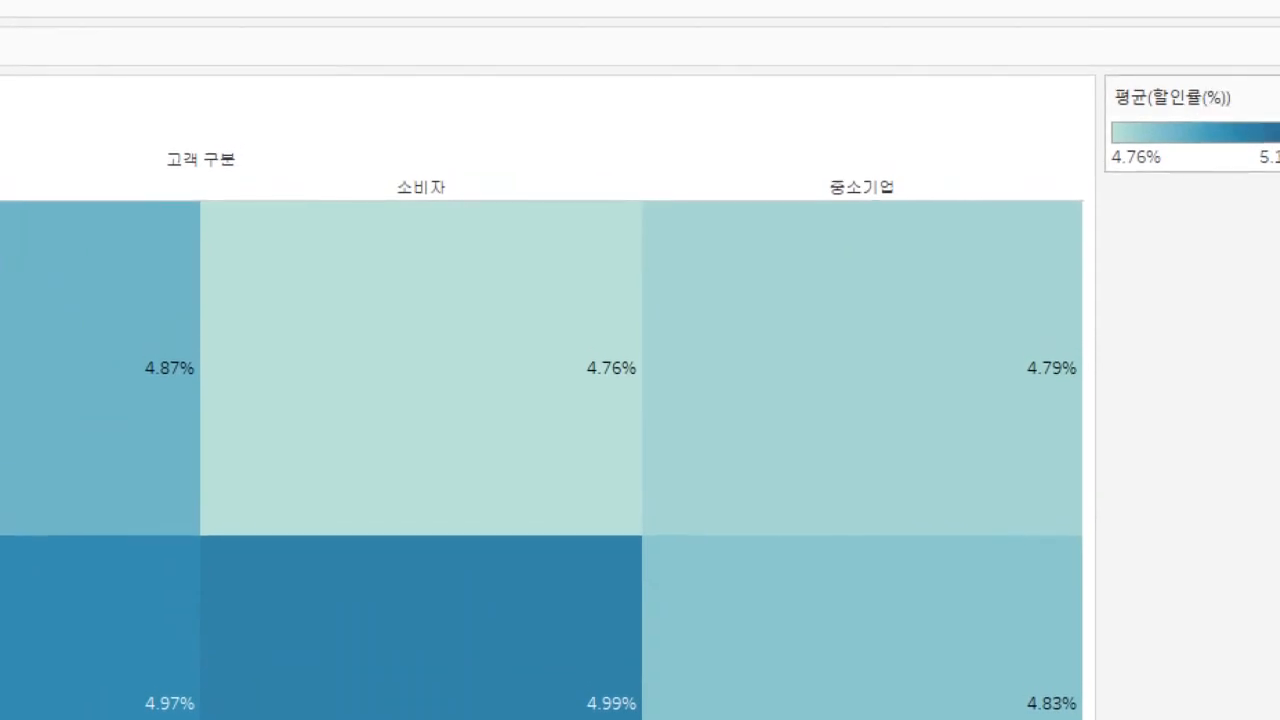
Open the color settings for the average 할인률(%) legend and choose the 주황색-파란색 다중 palette
click(1279, 97)
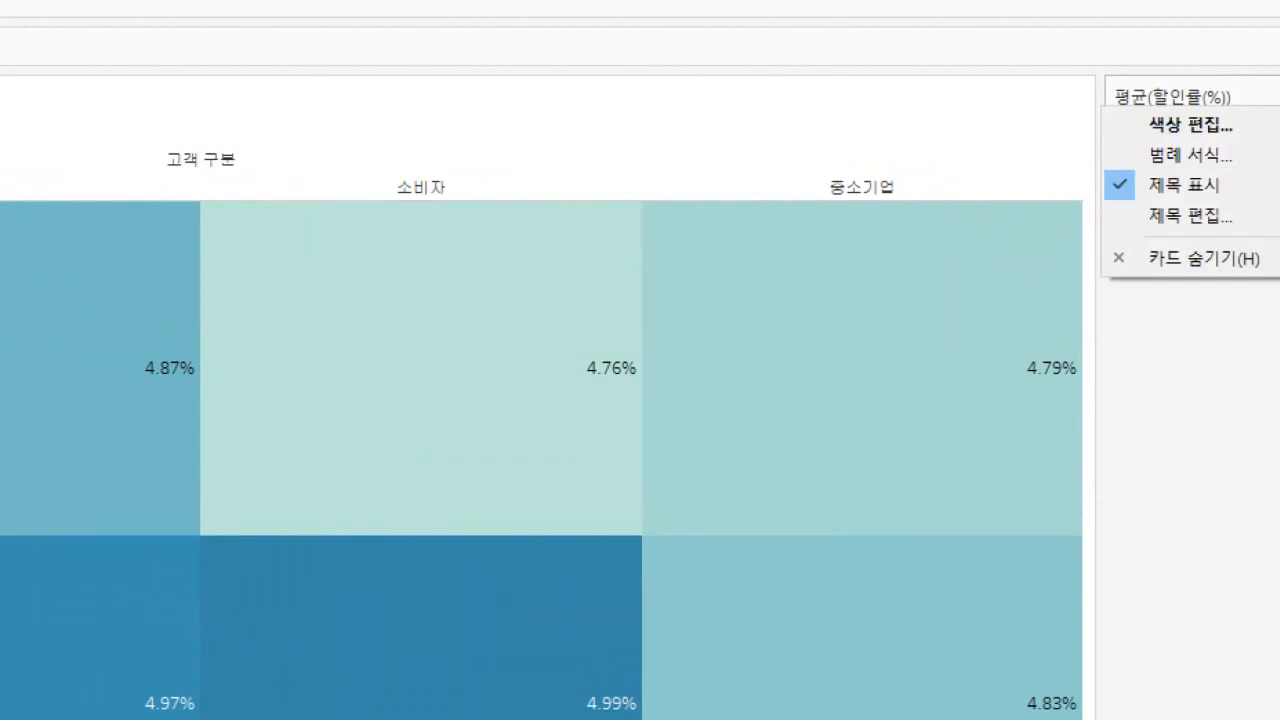
click(1268, 128)
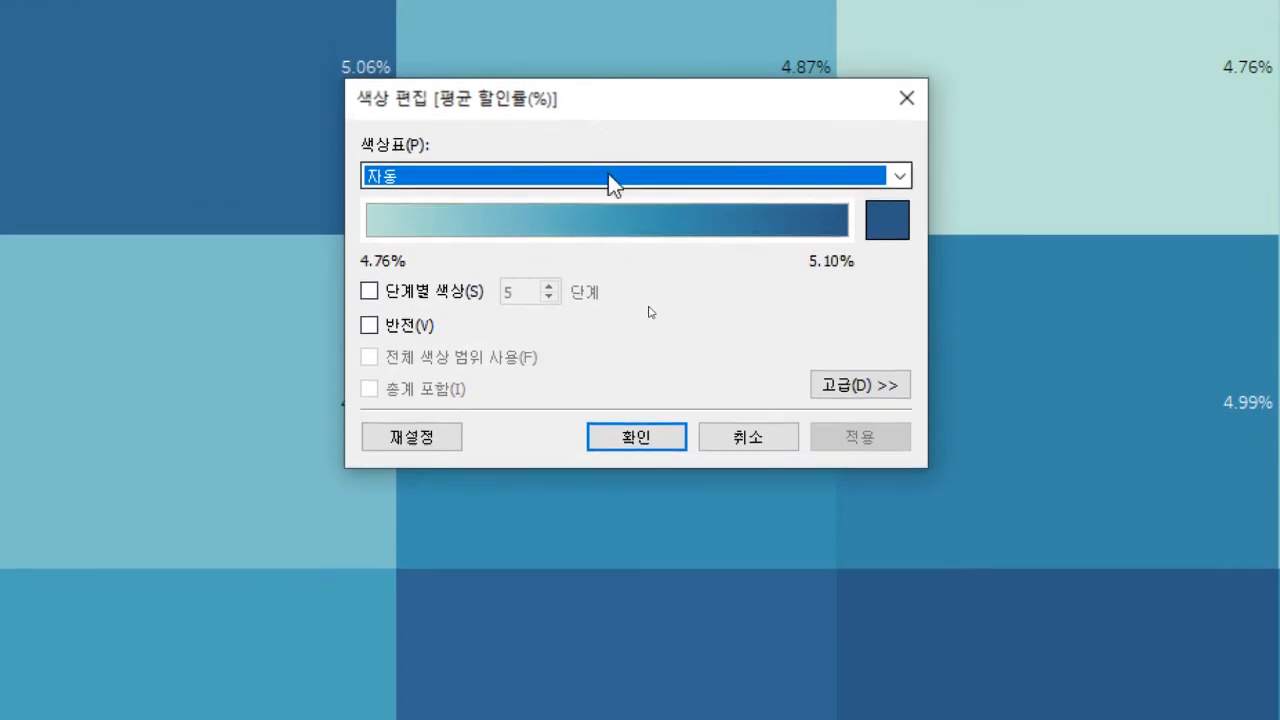
click(608, 175)
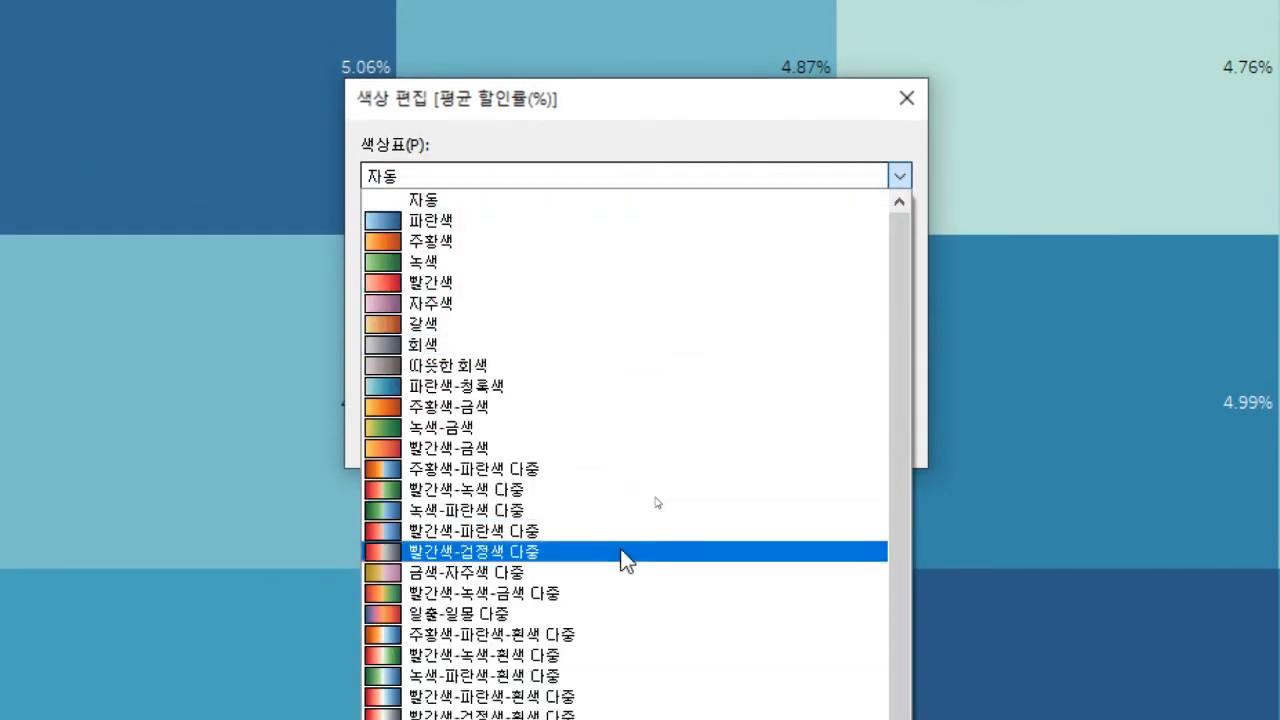
click(490, 468)
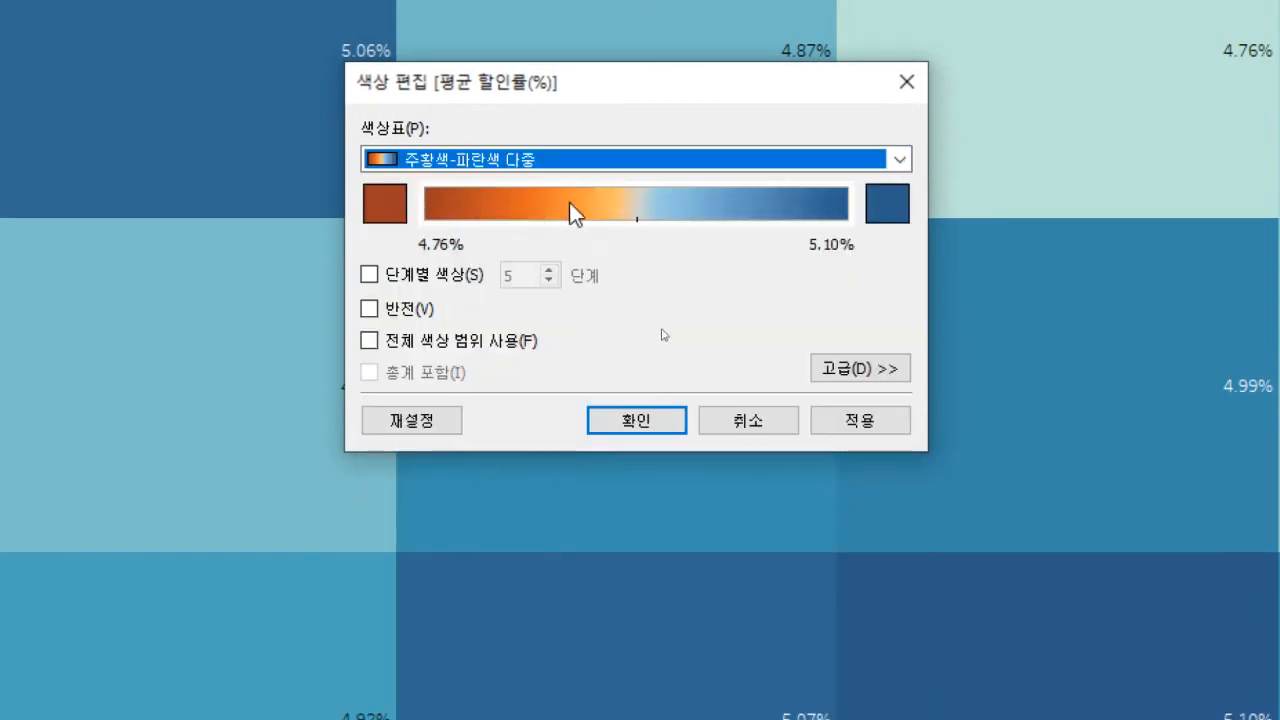
Turn on stepped colors for the palette, try 2 steps, and set the count to 6
click(430, 283)
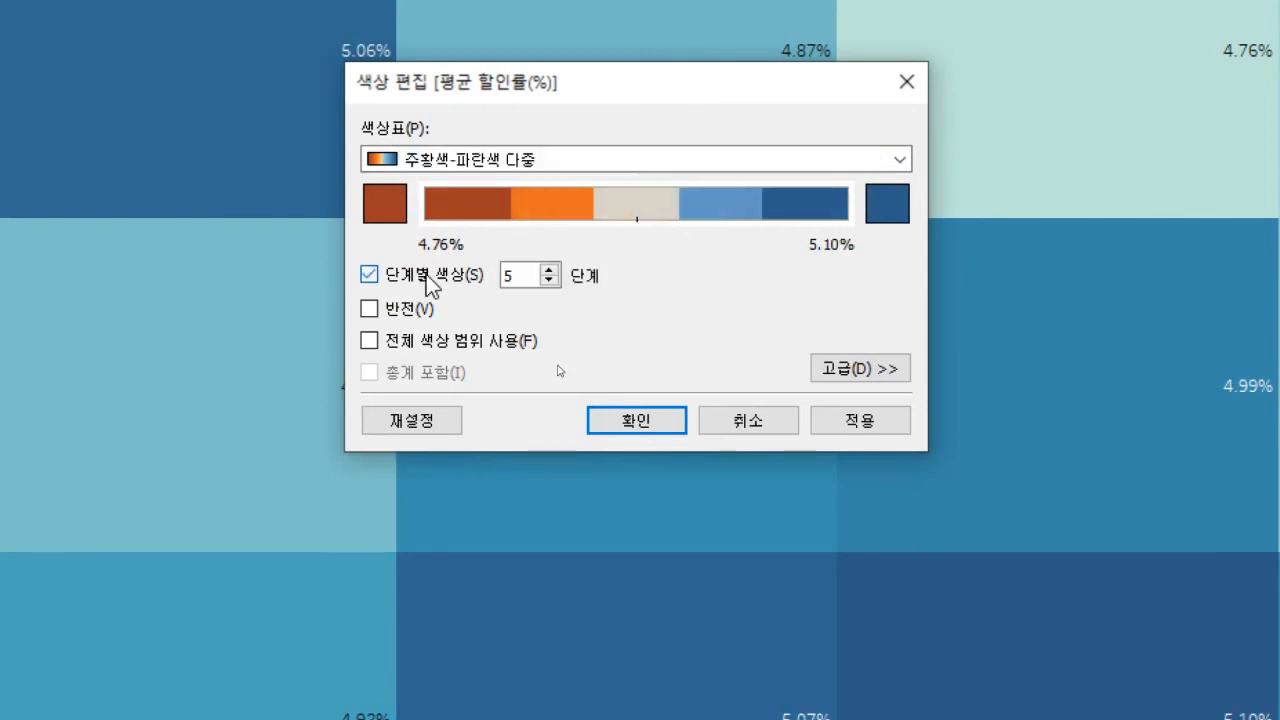
click(556, 283)
click(556, 283)
click(556, 283)
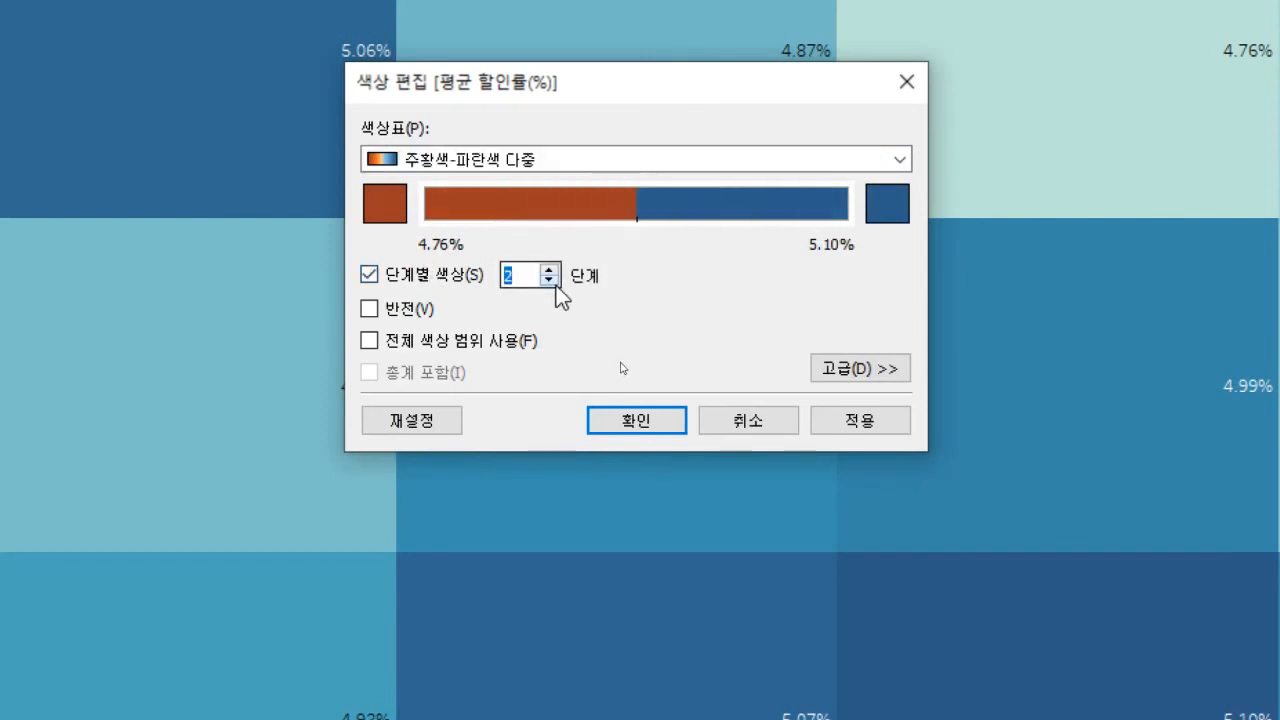
click(548, 268)
click(548, 268)
click(548, 268)
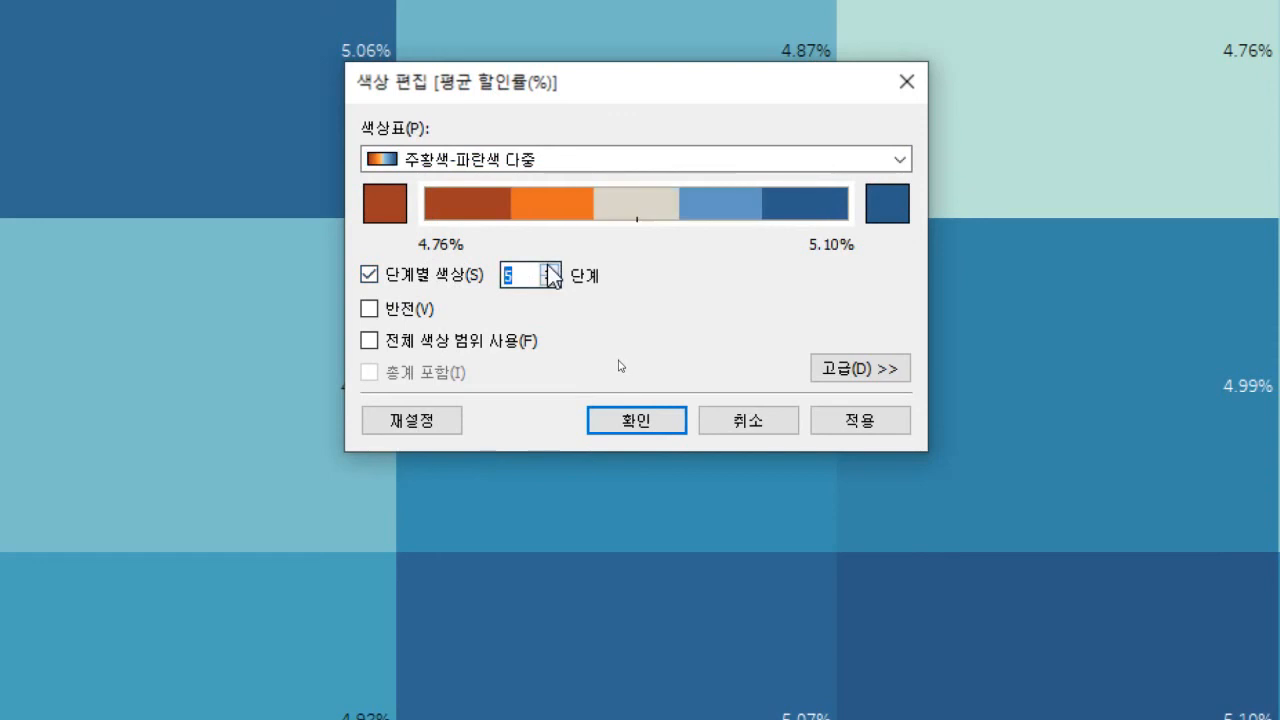
click(548, 268)
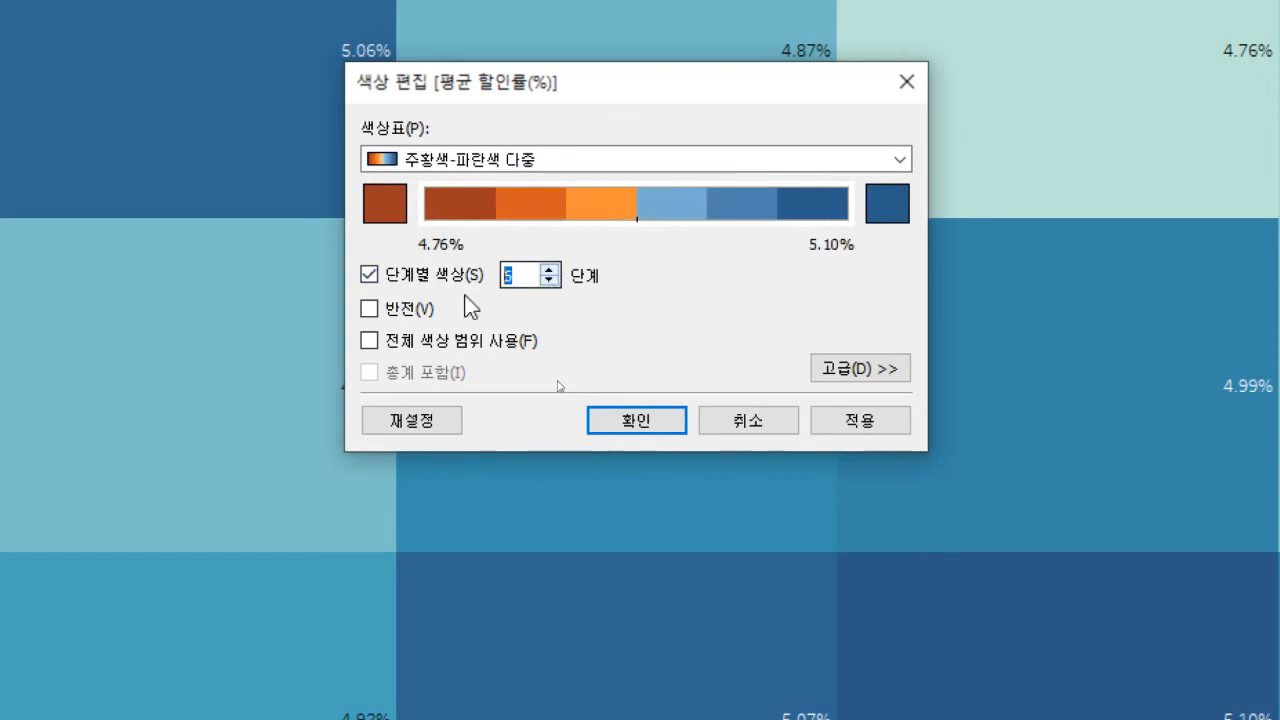
Try the reversed, full-color-range and unstepped options, and restore six stepped colors with reversal and full range off
click(388, 326)
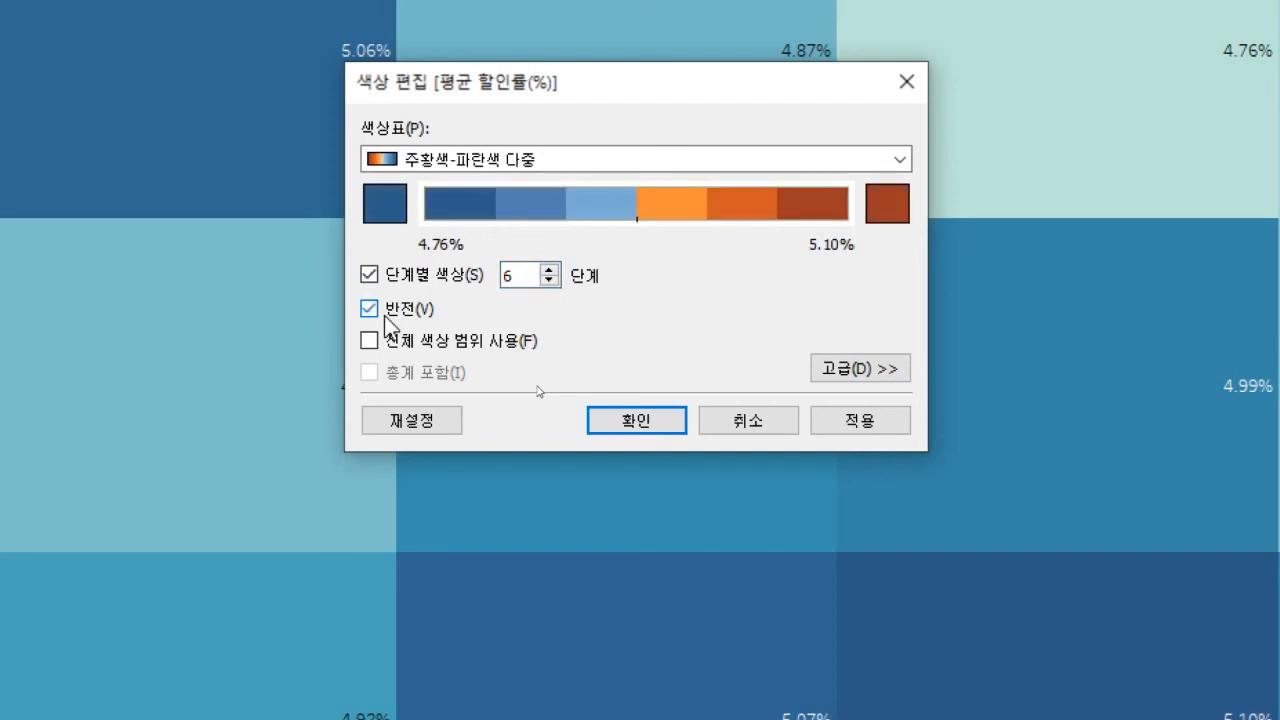
click(402, 346)
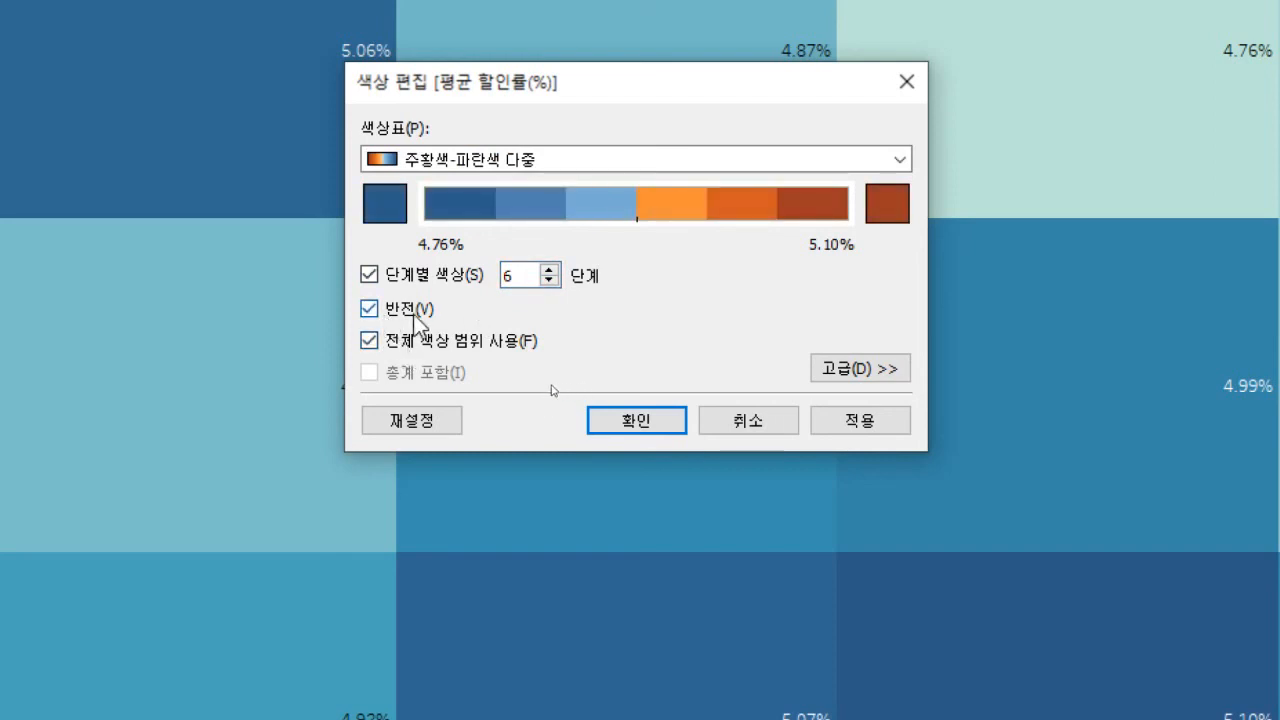
click(416, 312)
click(404, 276)
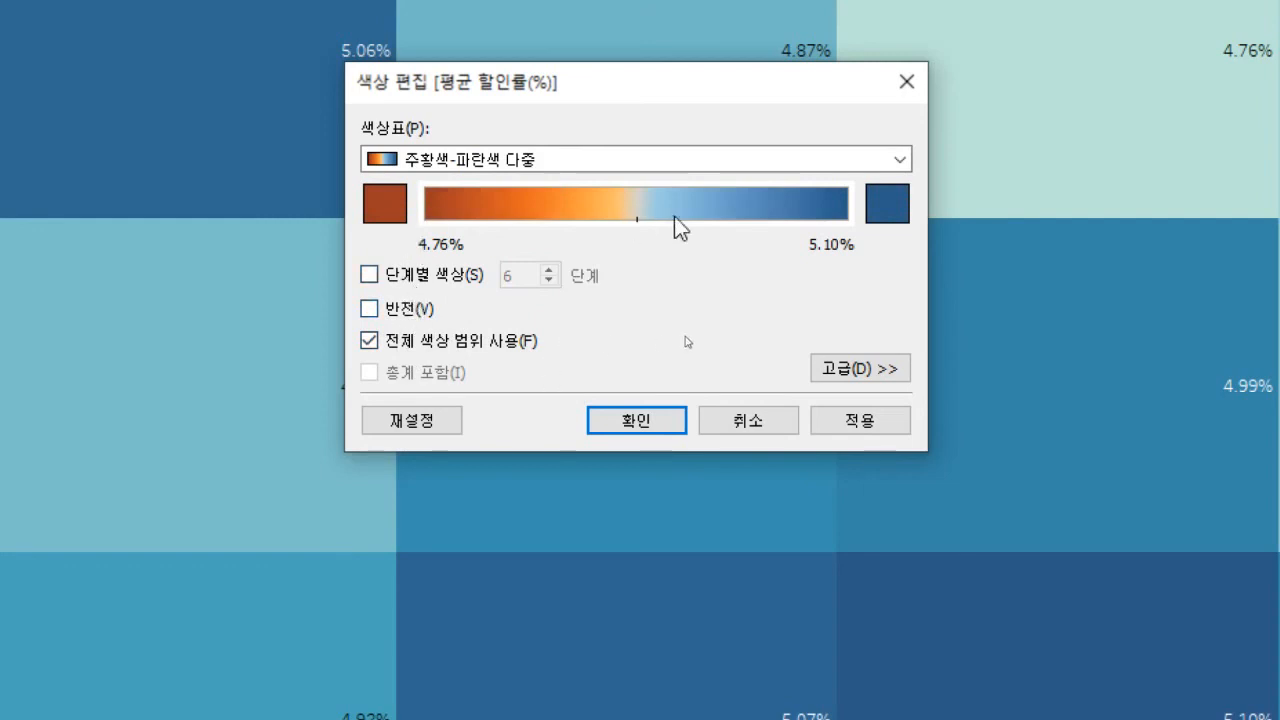
click(420, 312)
click(408, 278)
click(424, 342)
click(408, 318)
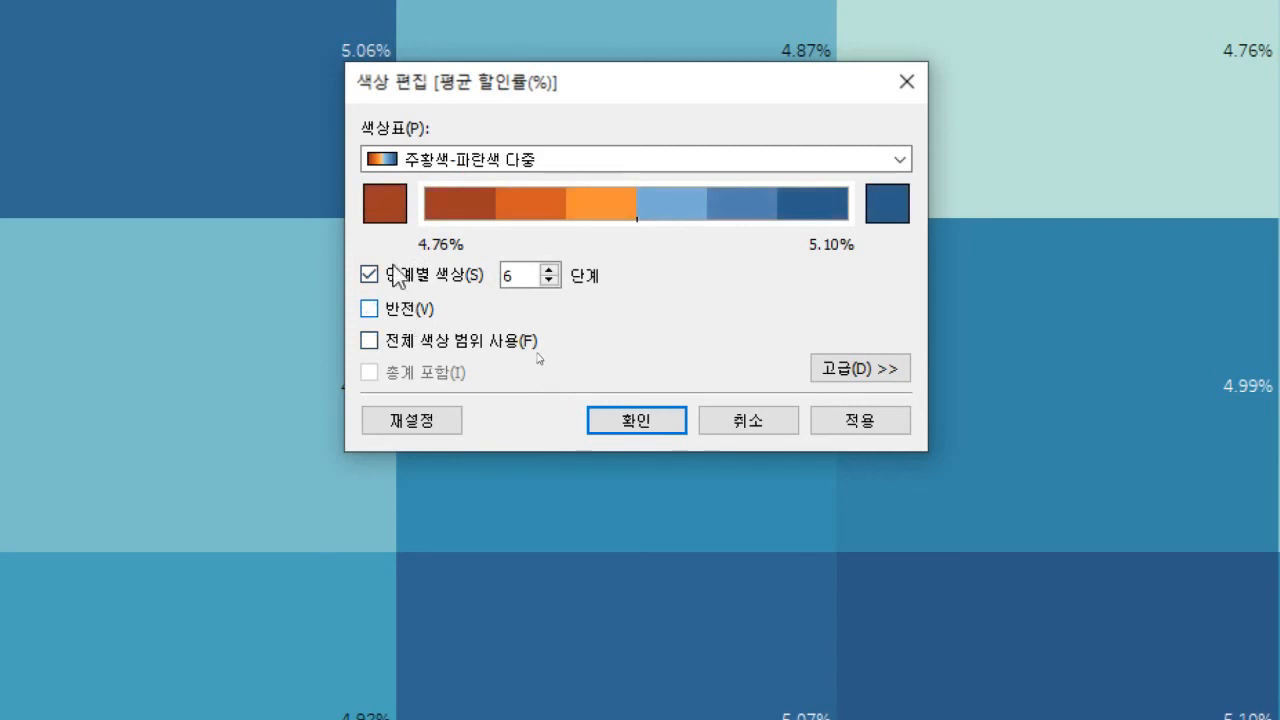
Set the palette's low-end color to red #ff0000 and its high-end color to olive green #6a8a23
click(367, 190)
click(350, 165)
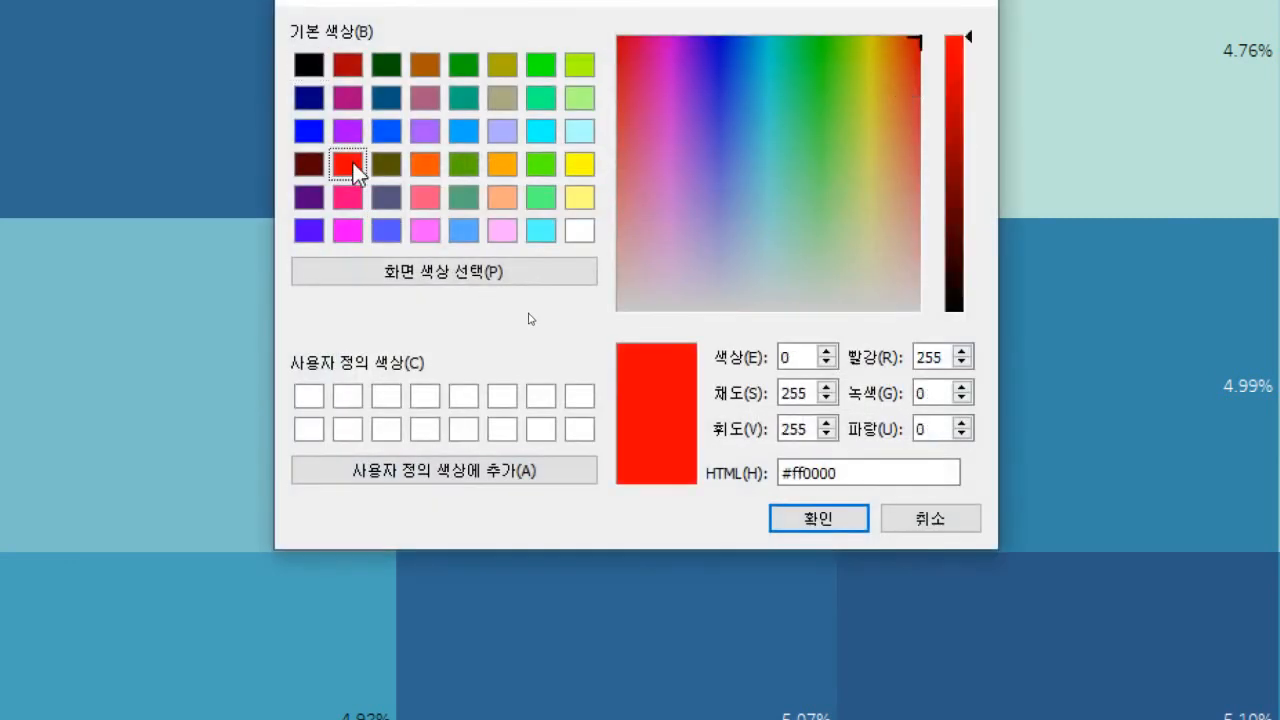
click(816, 520)
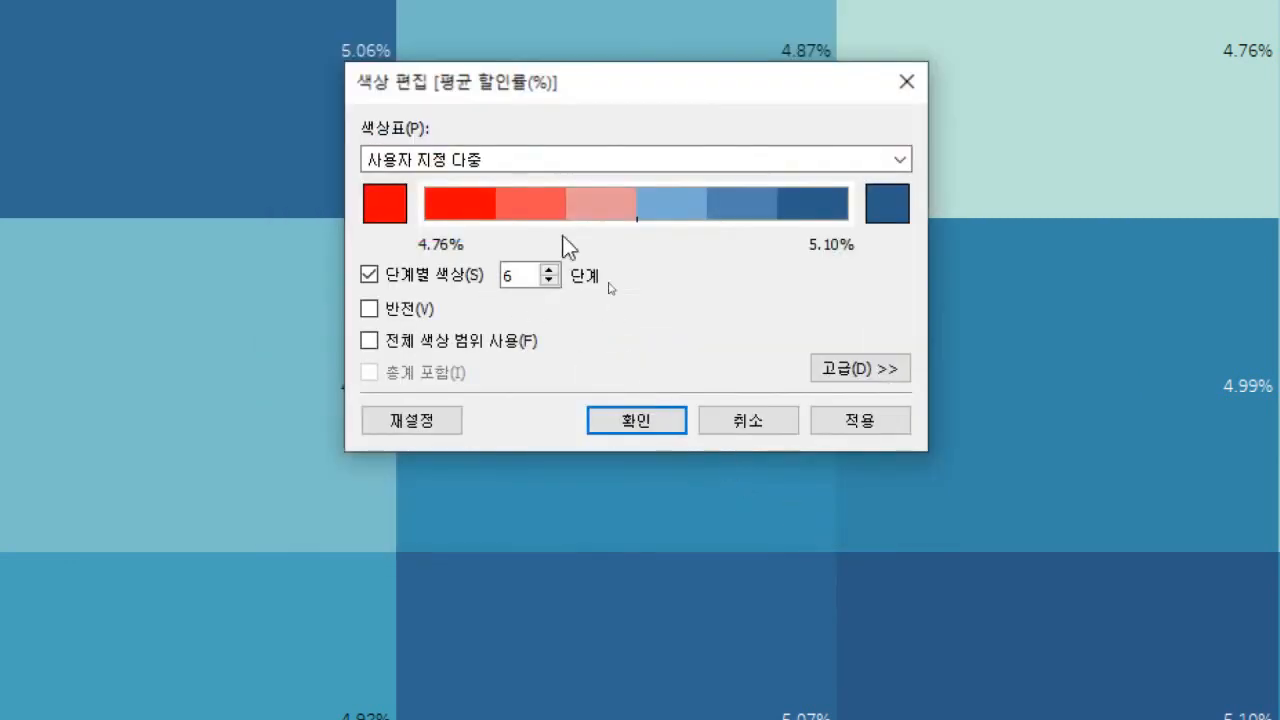
click(880, 308)
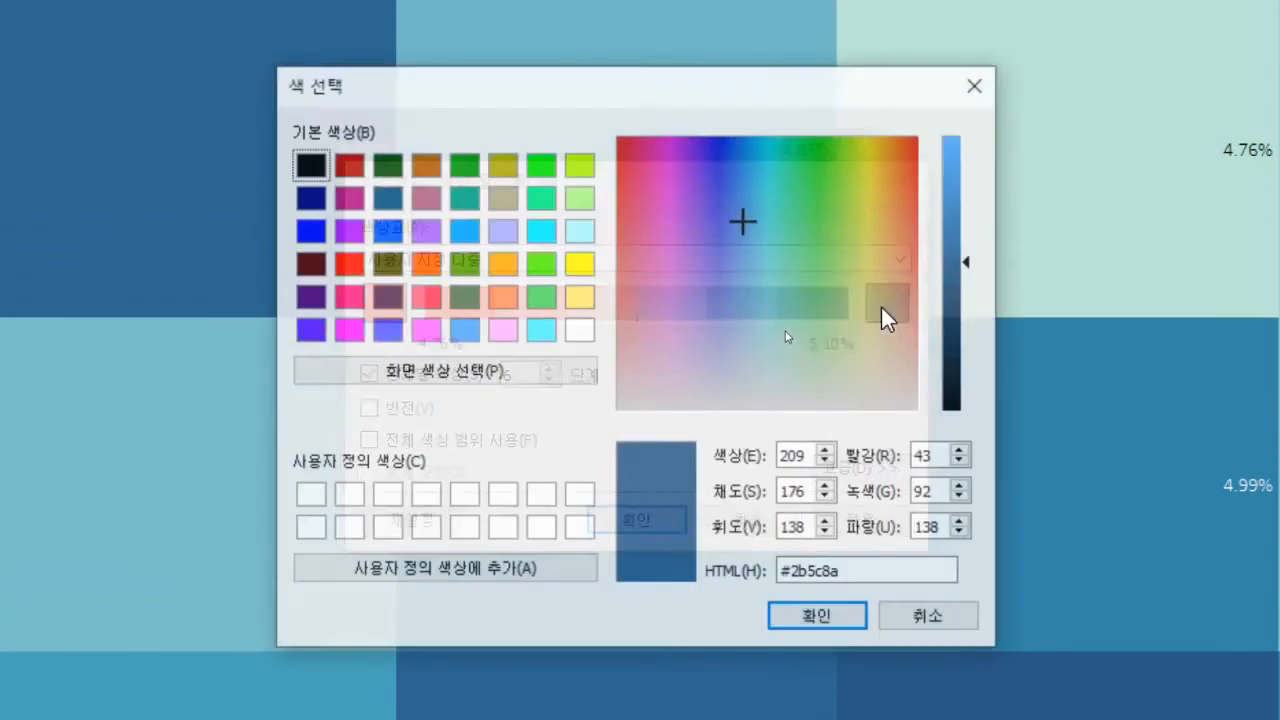
click(852, 210)
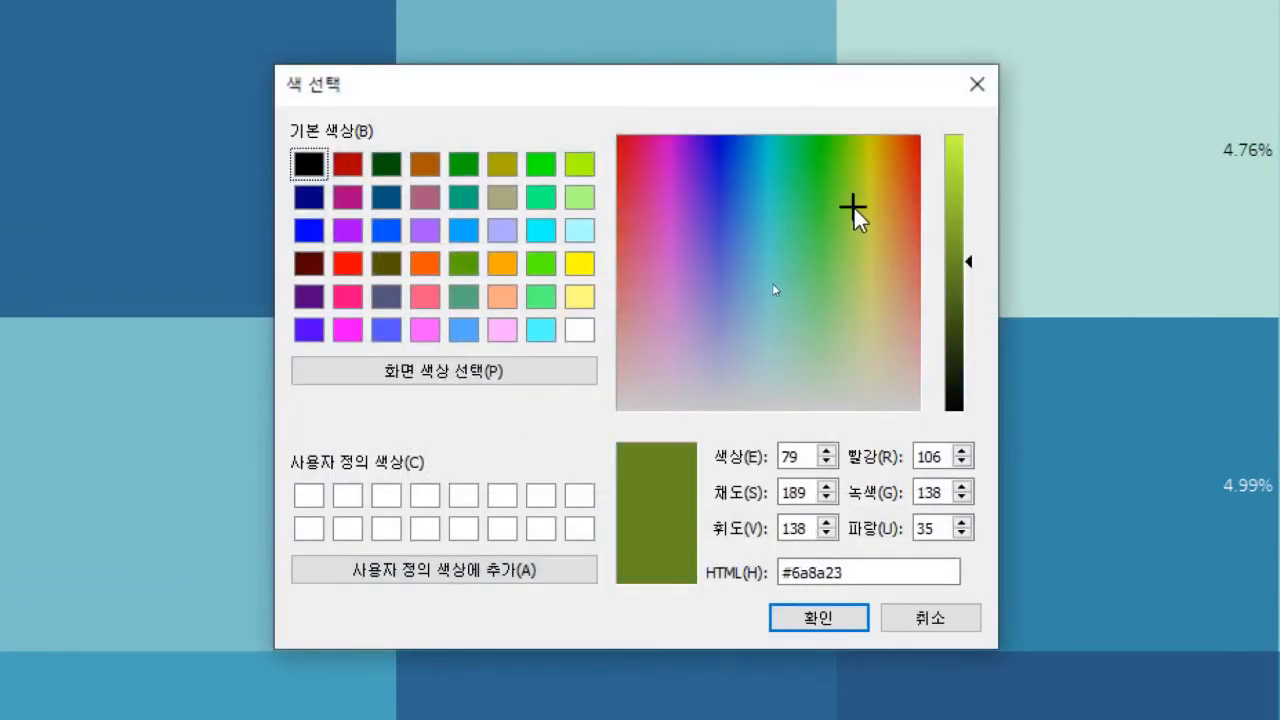
click(818, 617)
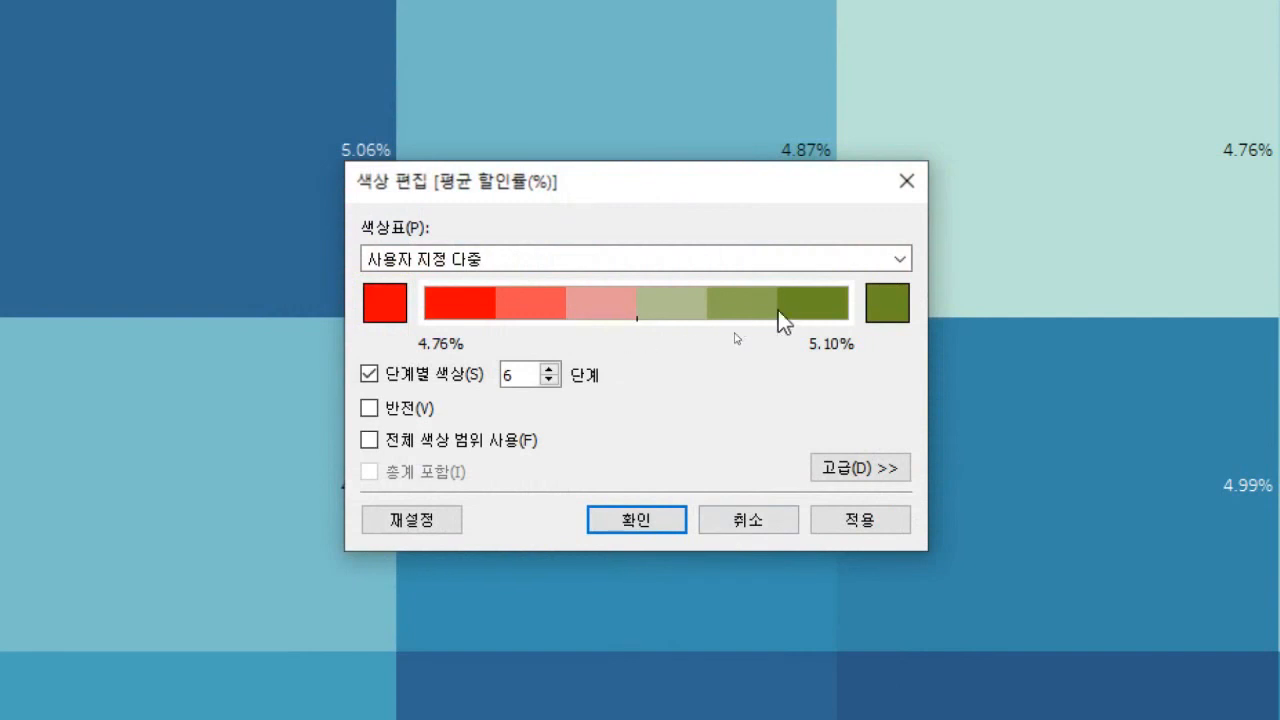
Switch the palette to 온도 다중 and turn off stepped colors
click(508, 449)
click(518, 265)
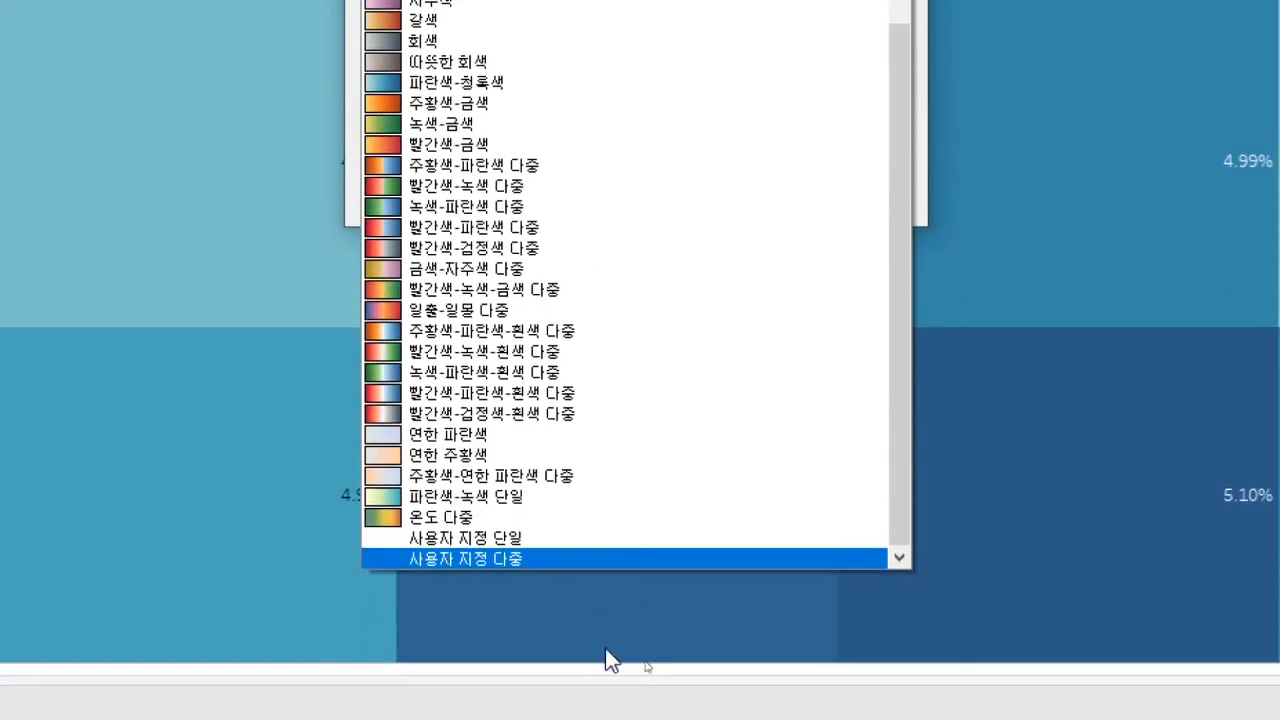
click(540, 543)
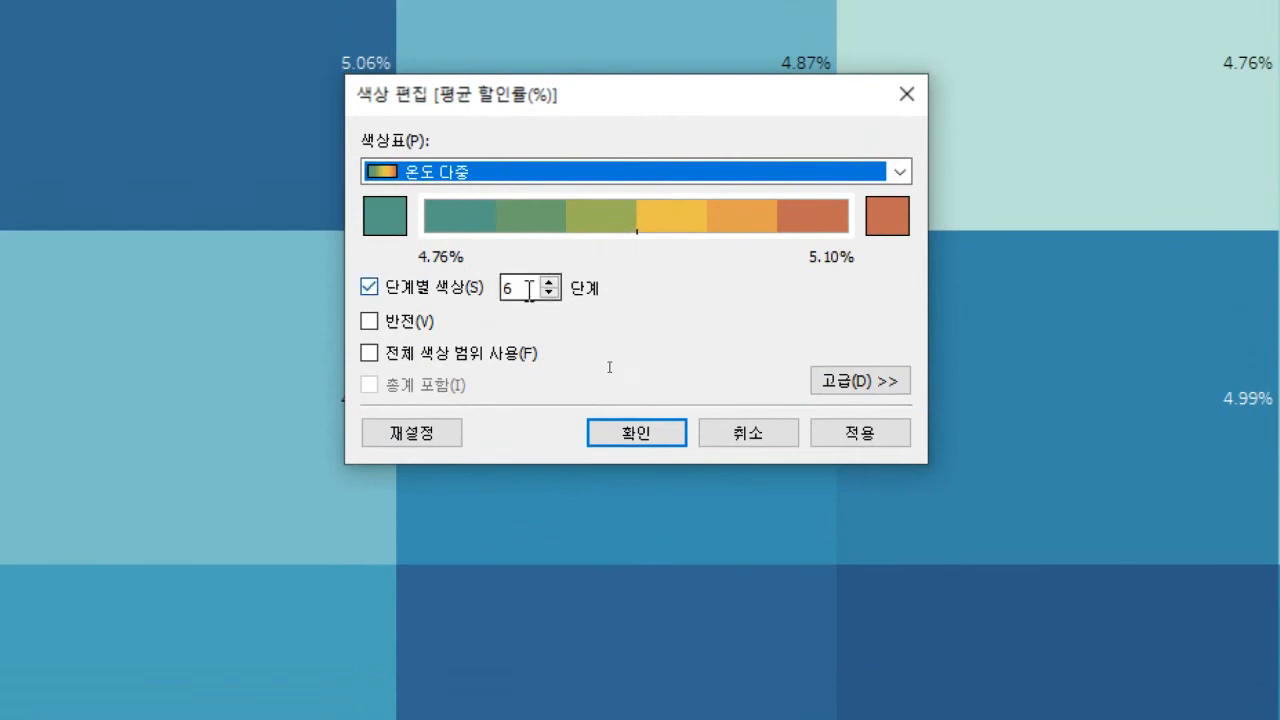
click(548, 294)
click(442, 289)
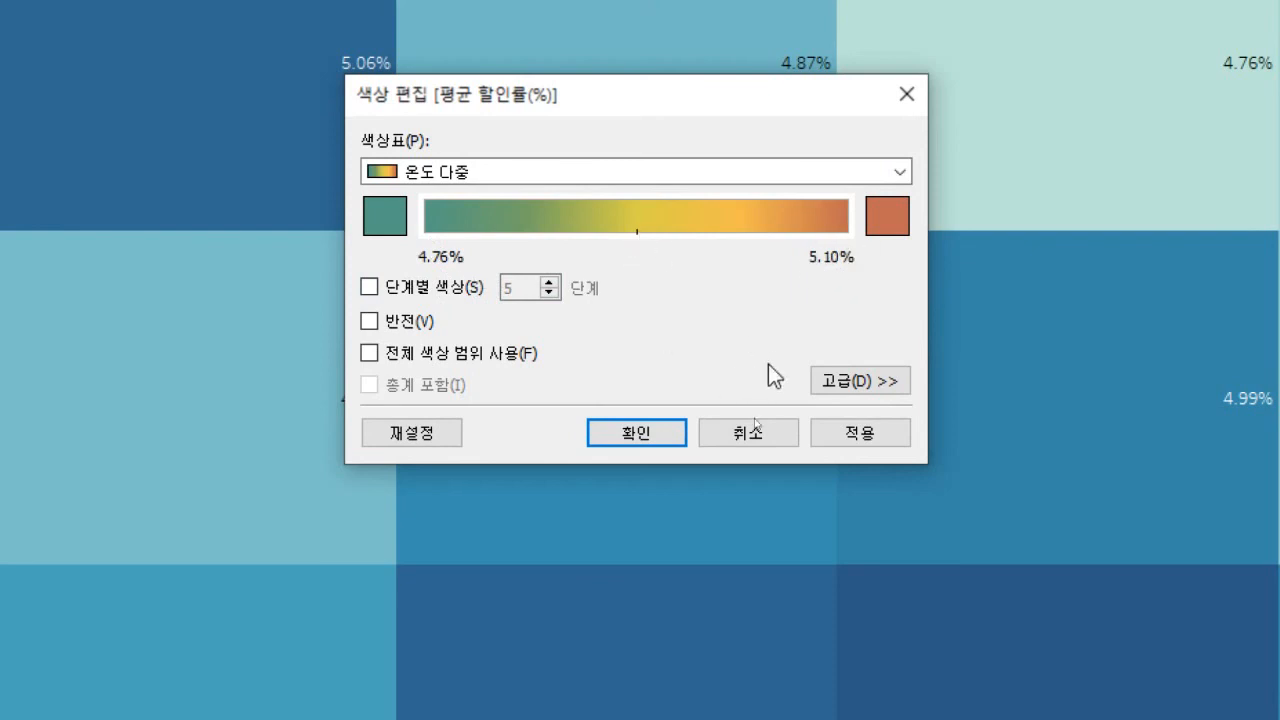
Enable the custom color range limits in the advanced settings, with start 0.04 and end 0.06
click(850, 389)
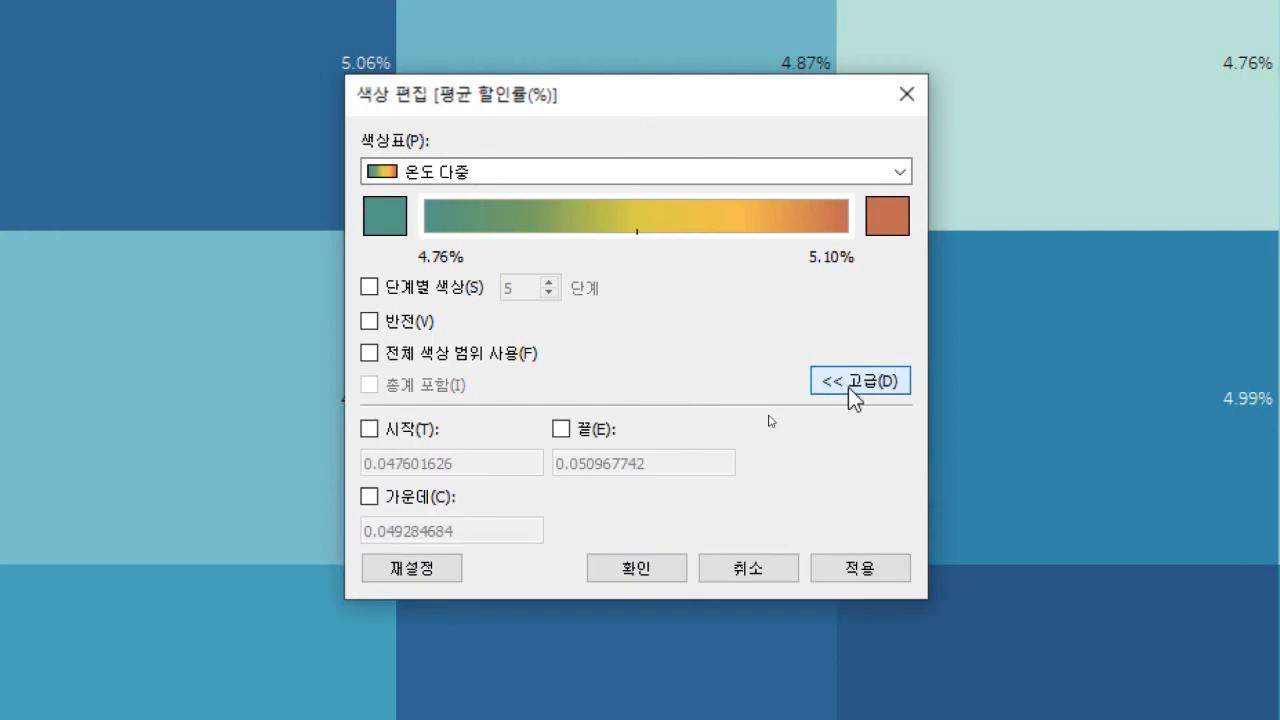
click(369, 429)
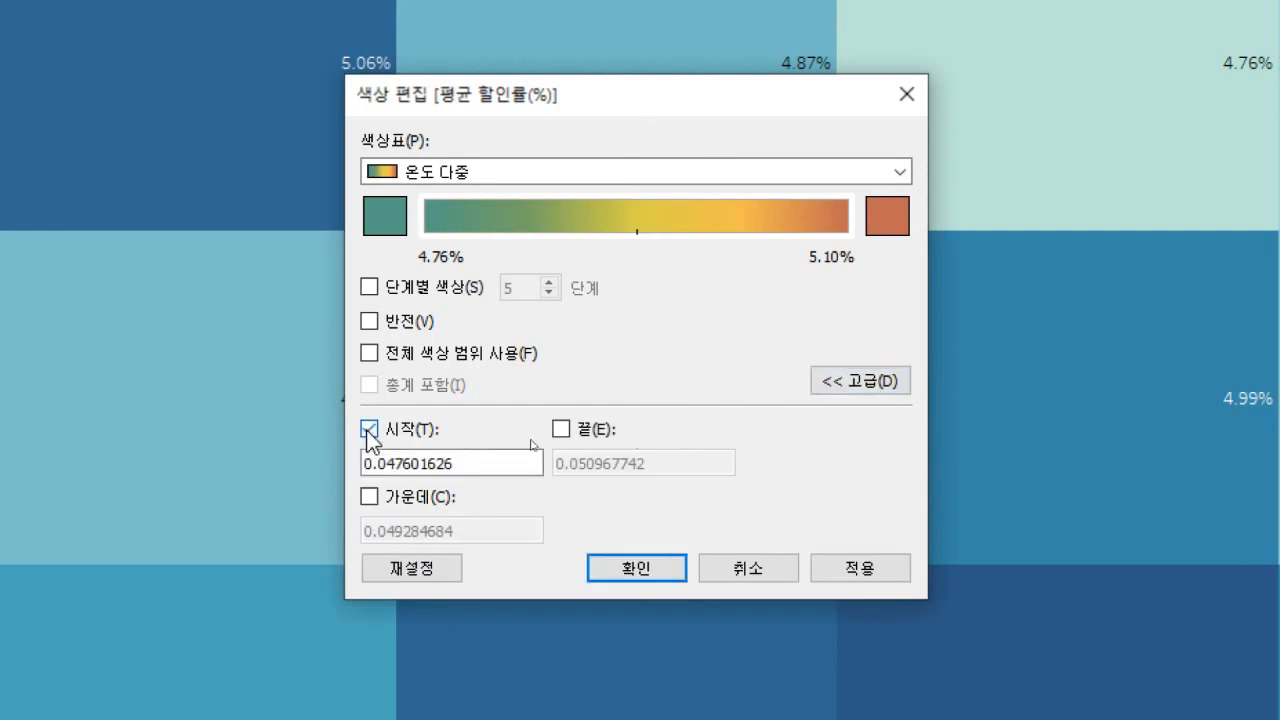
click(561, 429)
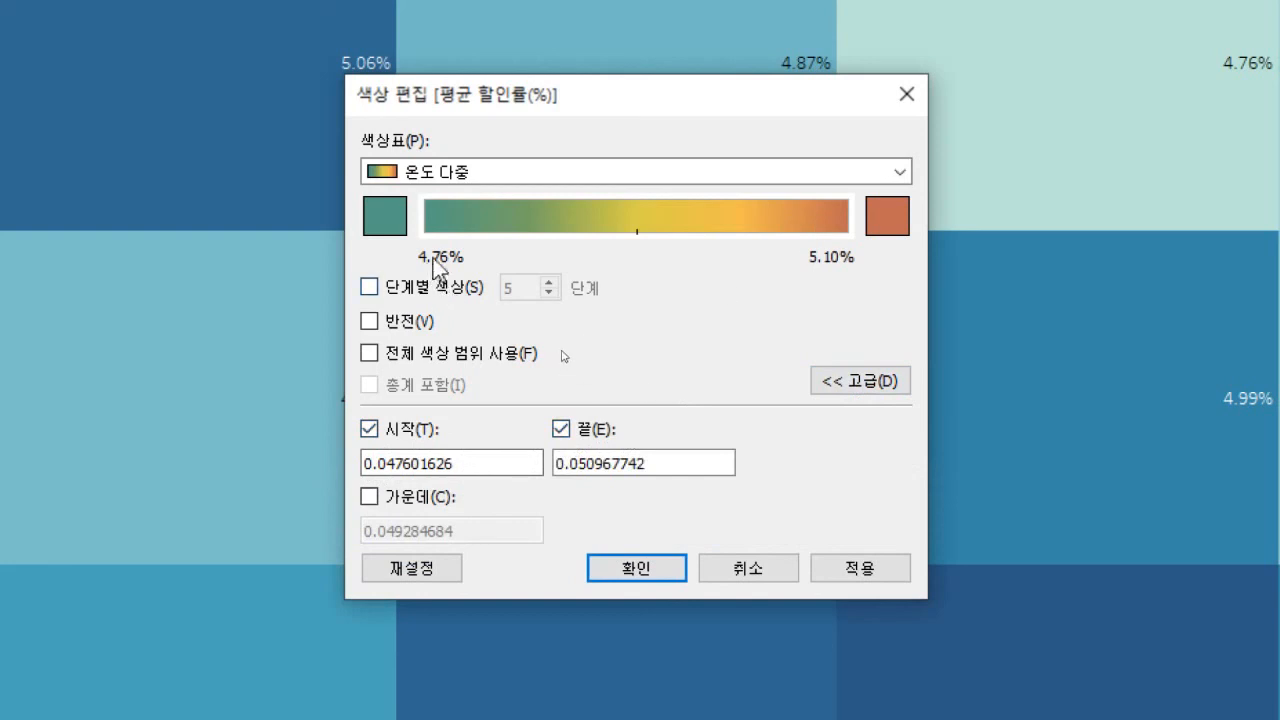
click(394, 460)
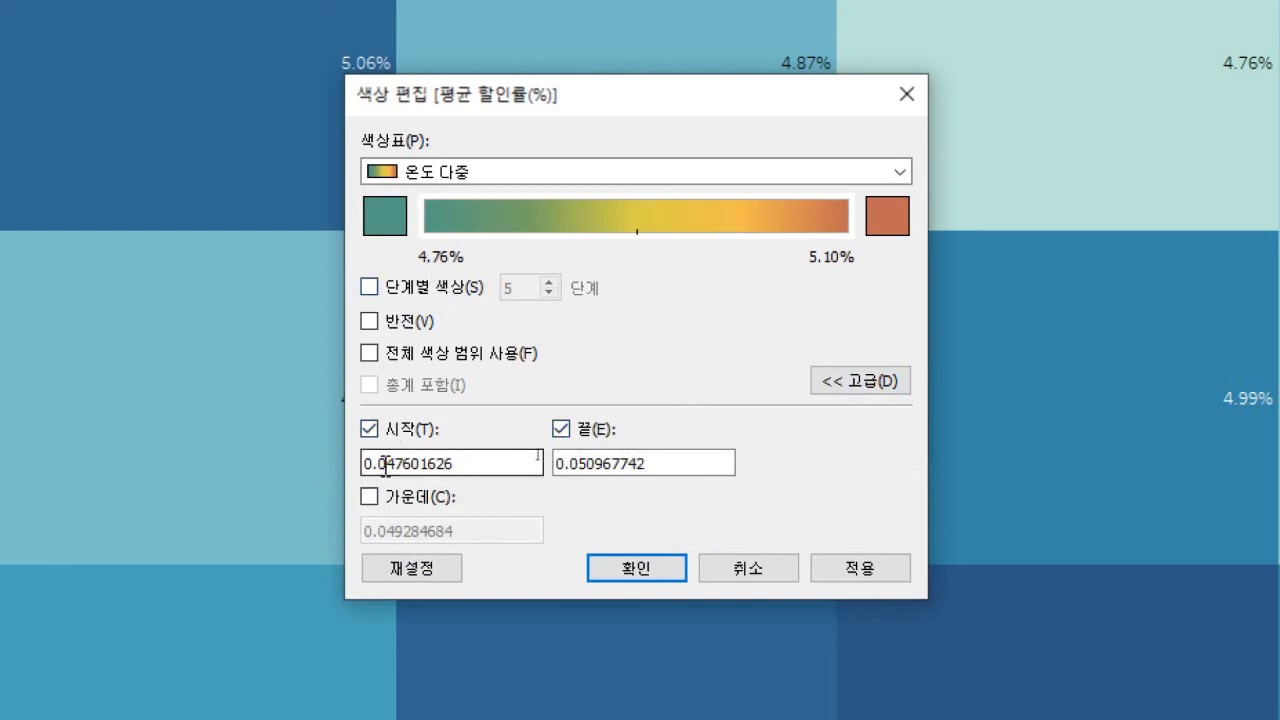
drag(393, 460, 523, 464)
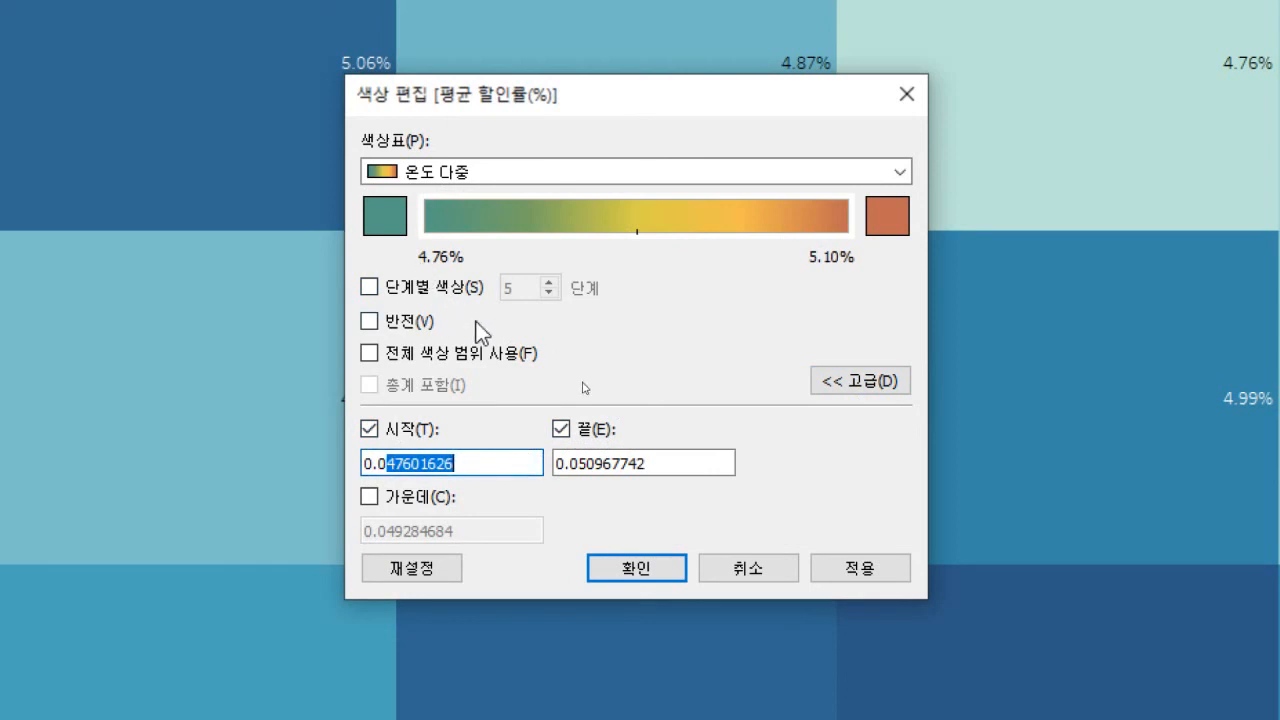
text(4)
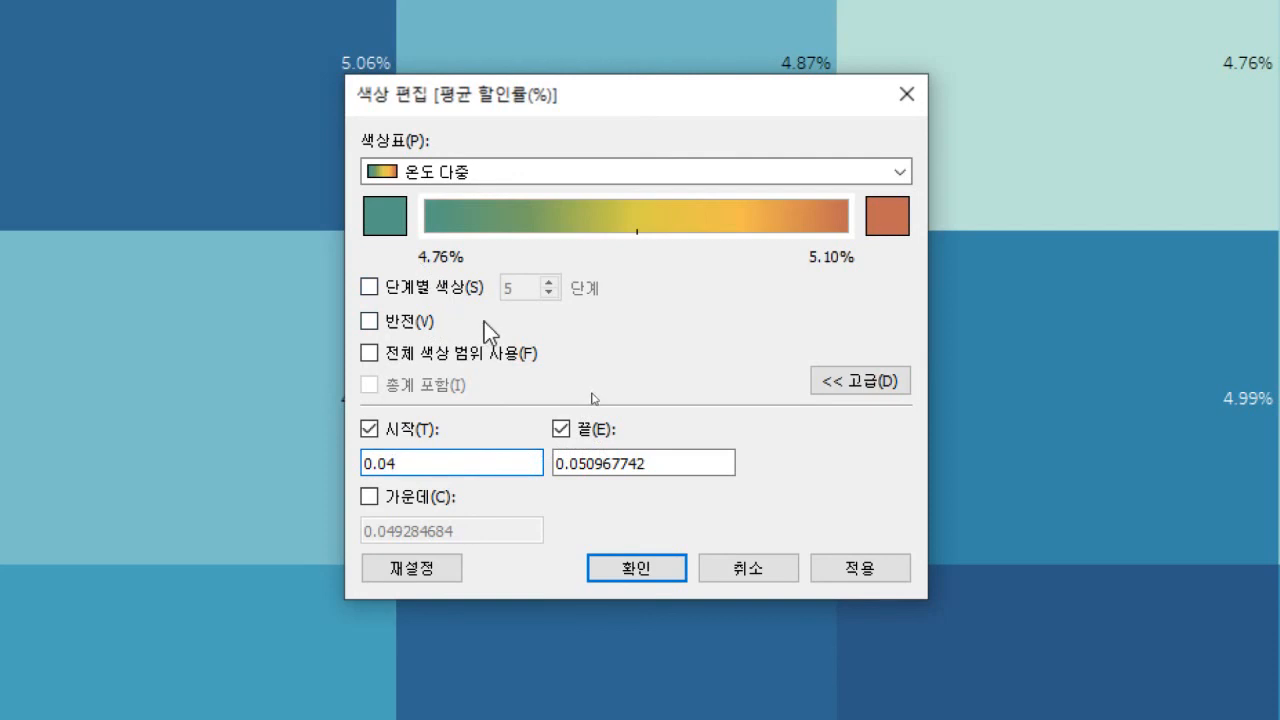
click(640, 463)
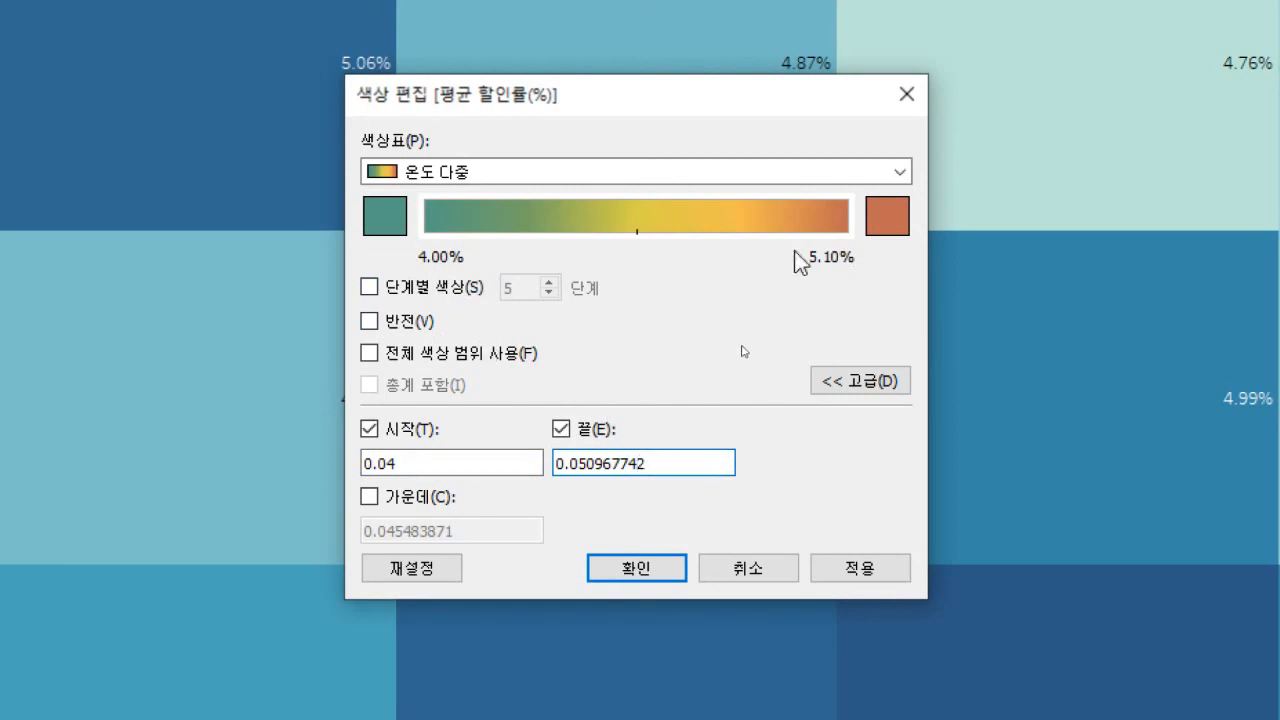
drag(579, 463, 655, 463)
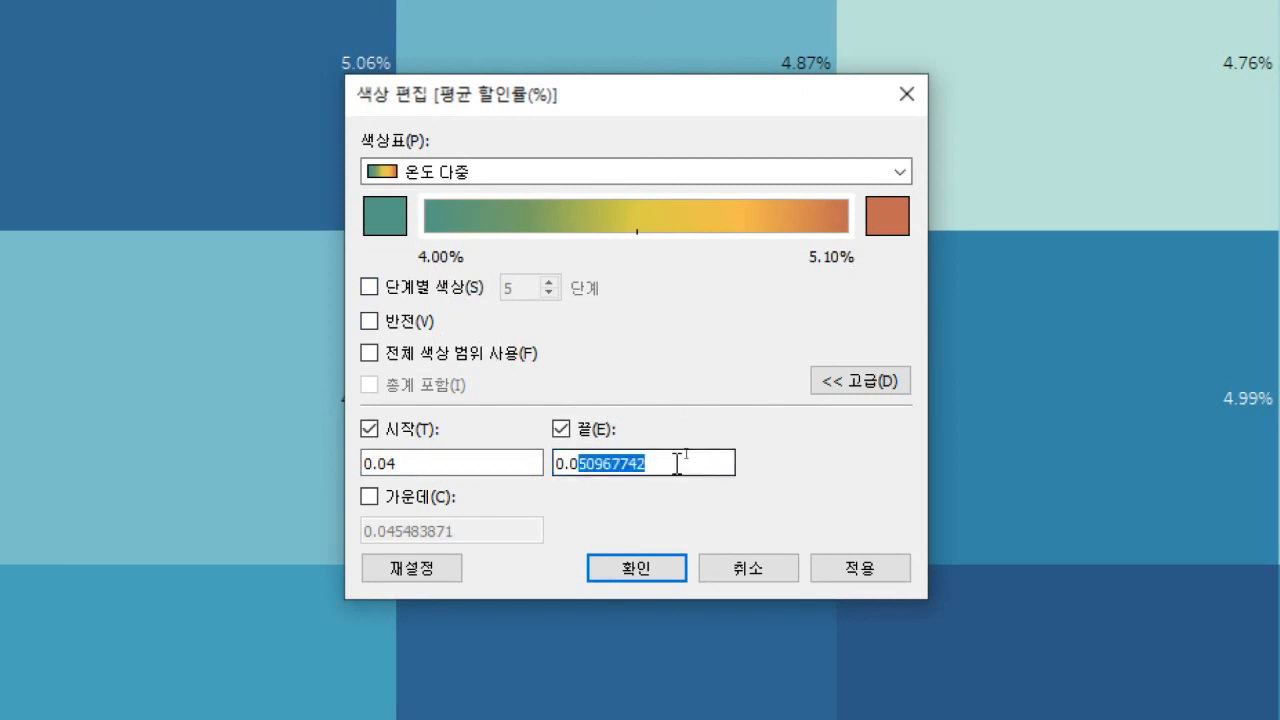
text(6)
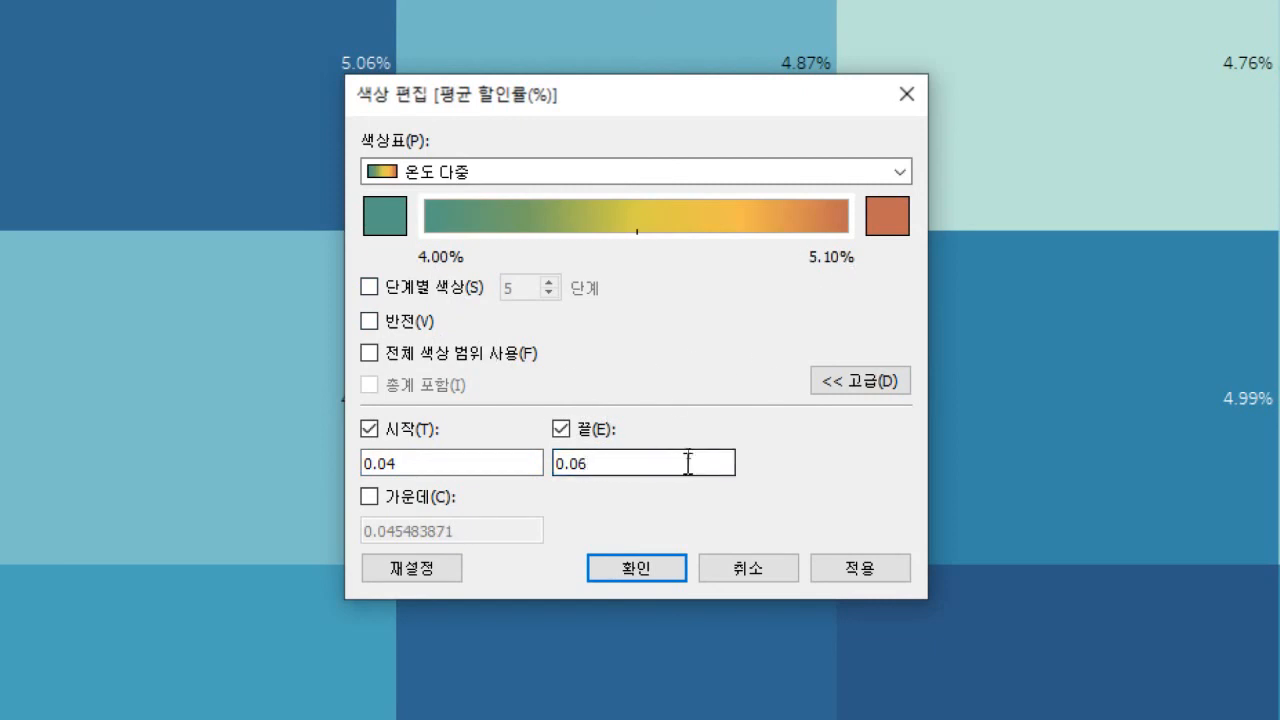
click(529, 463)
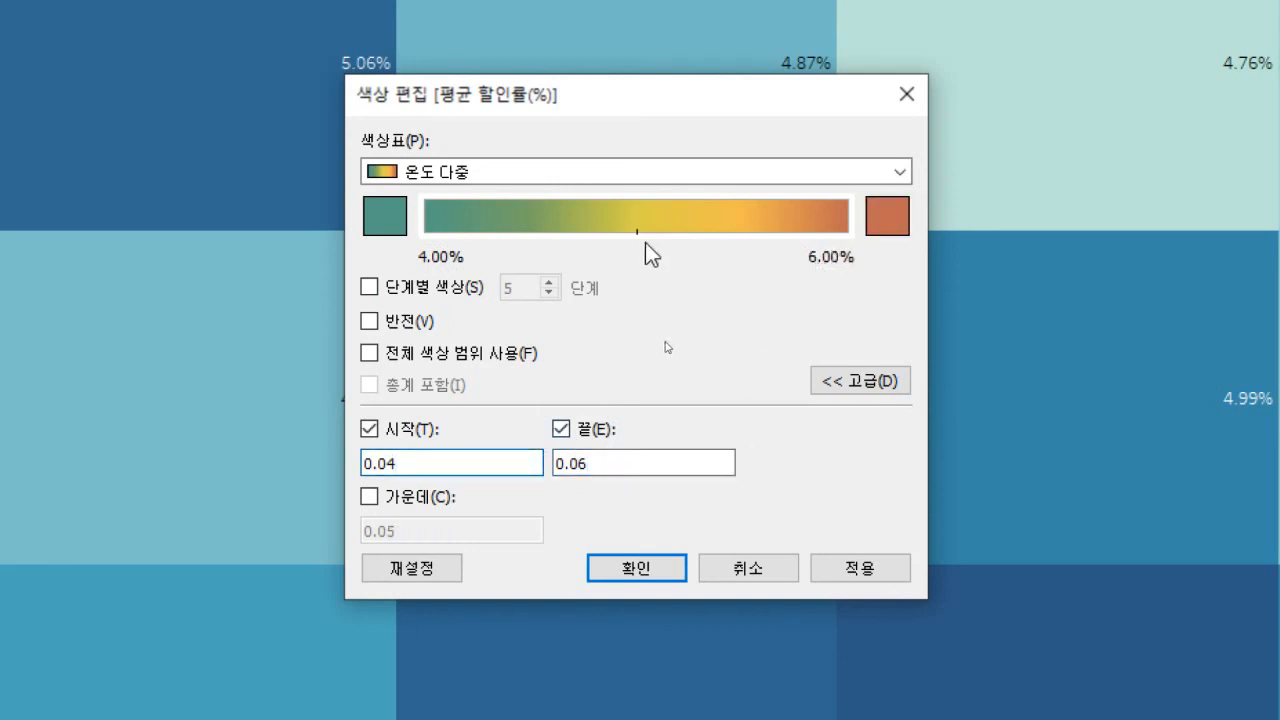
Enable the custom center value of the color range and set it to 0.2
click(395, 503)
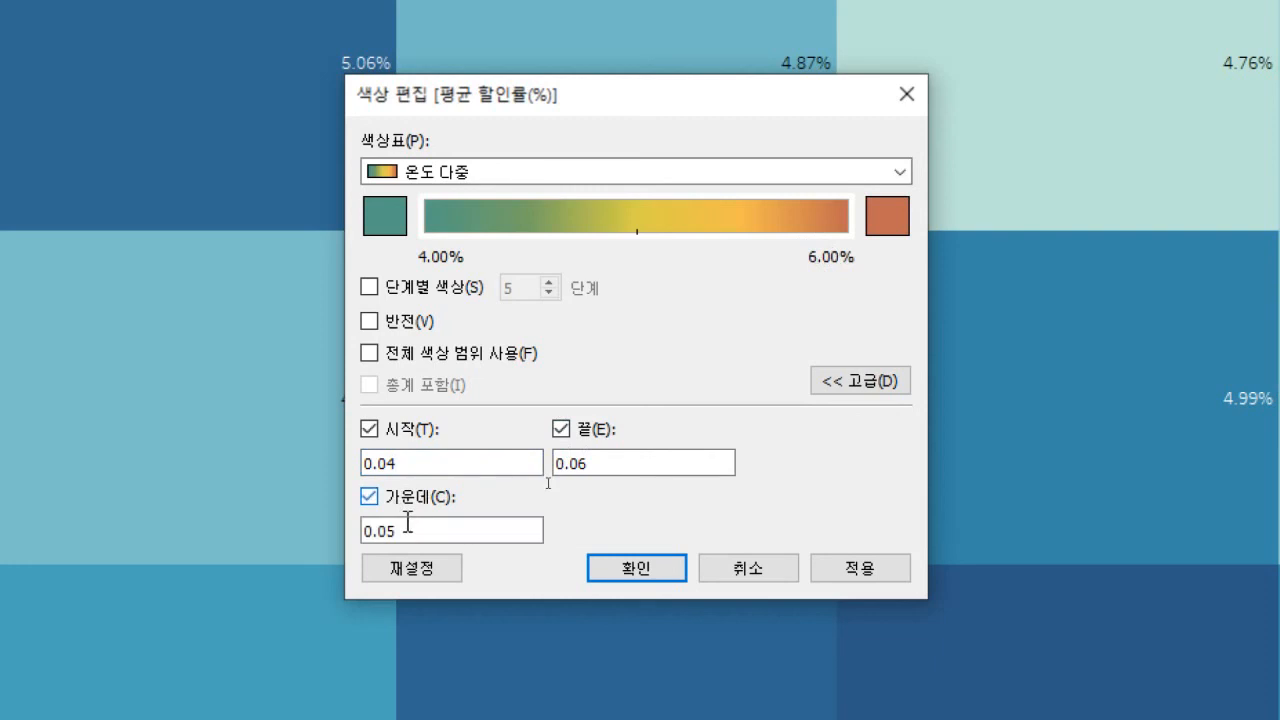
drag(408, 531, 354, 532)
text(0.2)
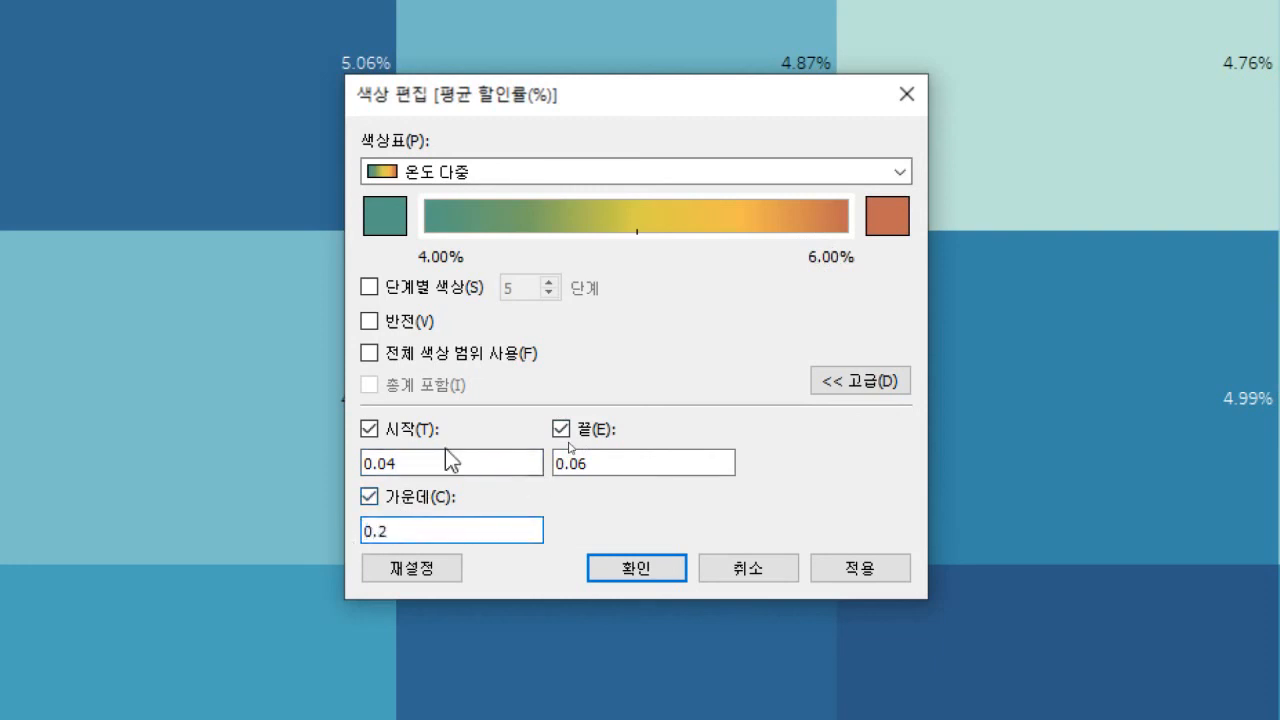
click(446, 461)
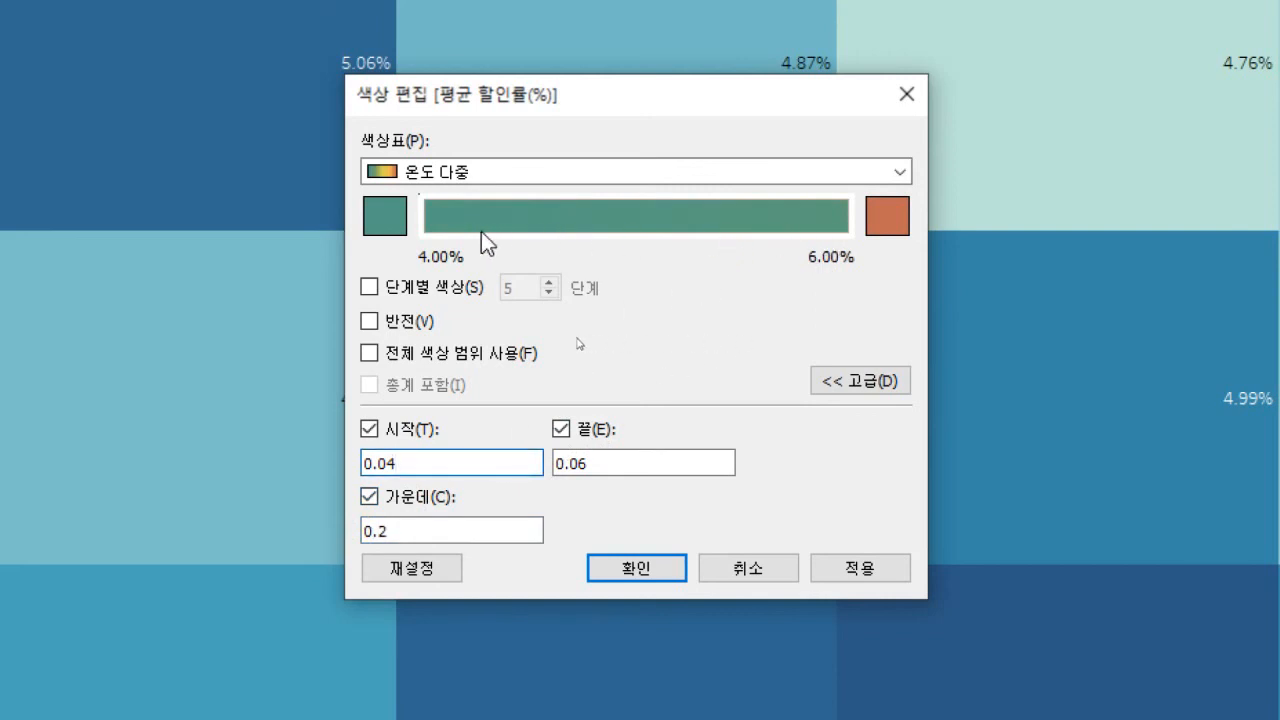
Remove the custom start and end limits of the color range and switch the palette to 주황색-파란색 다중
click(373, 357)
click(373, 357)
click(377, 431)
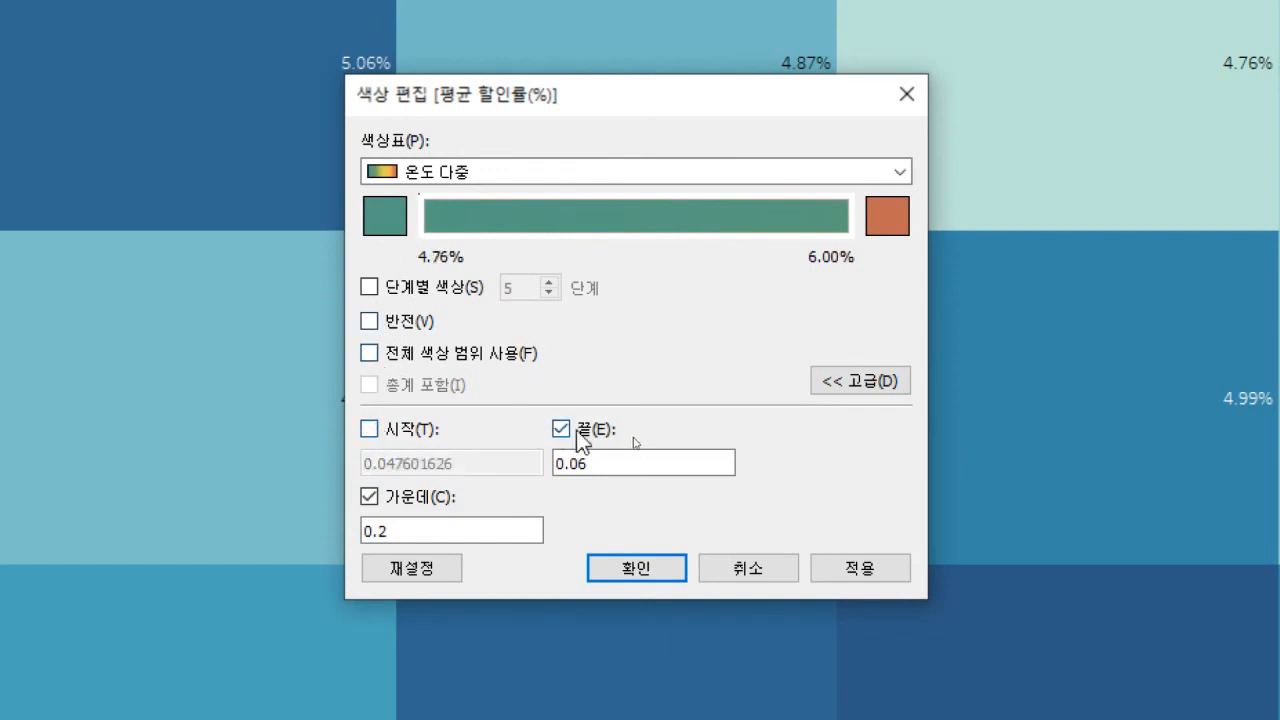
click(563, 431)
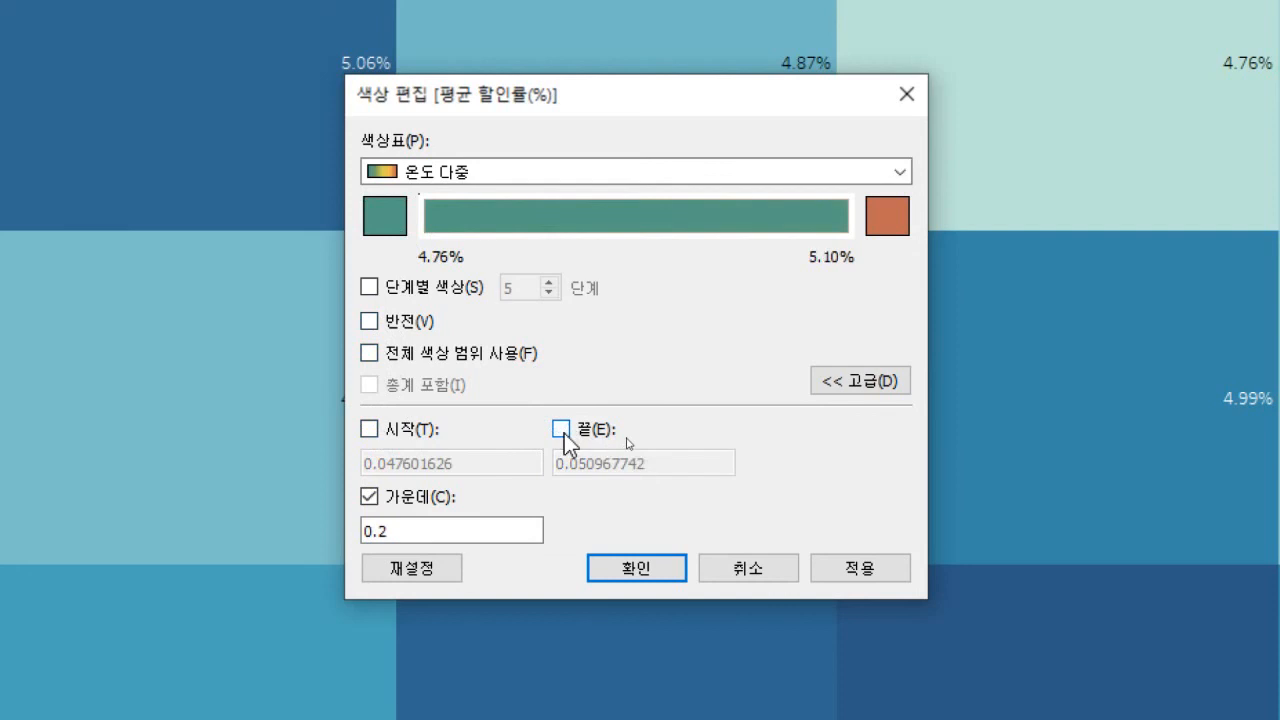
click(595, 170)
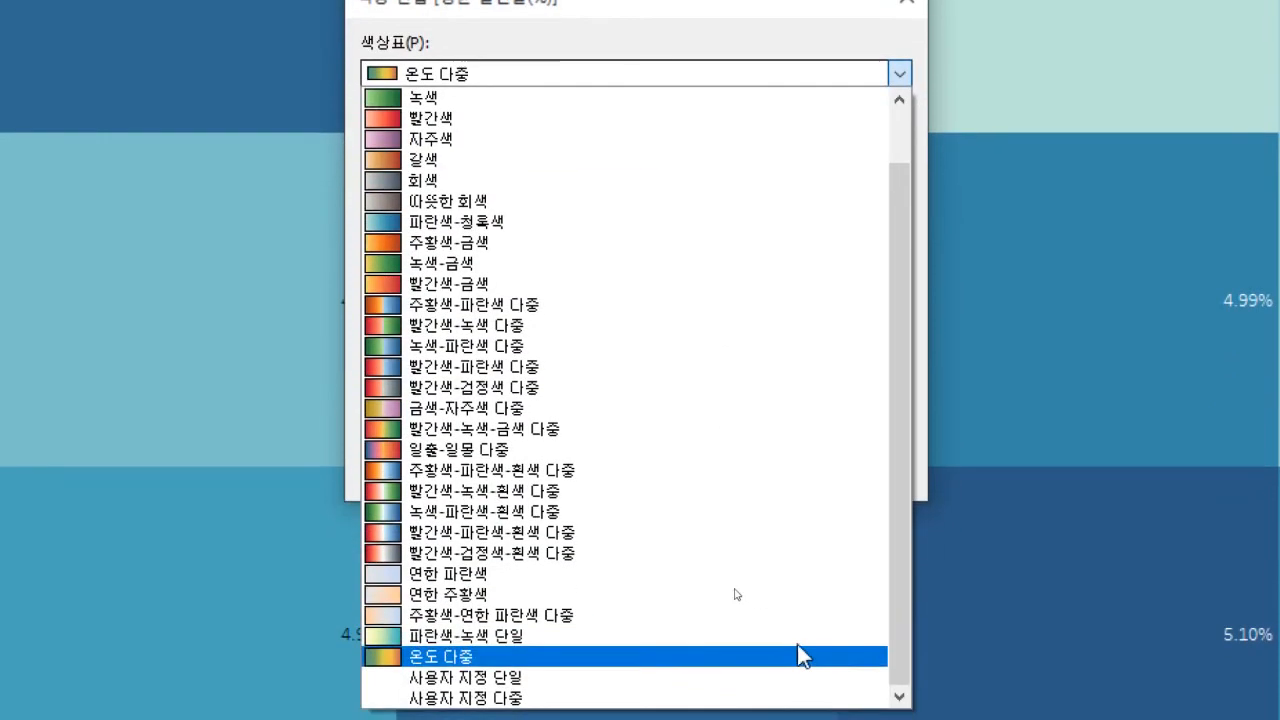
click(495, 306)
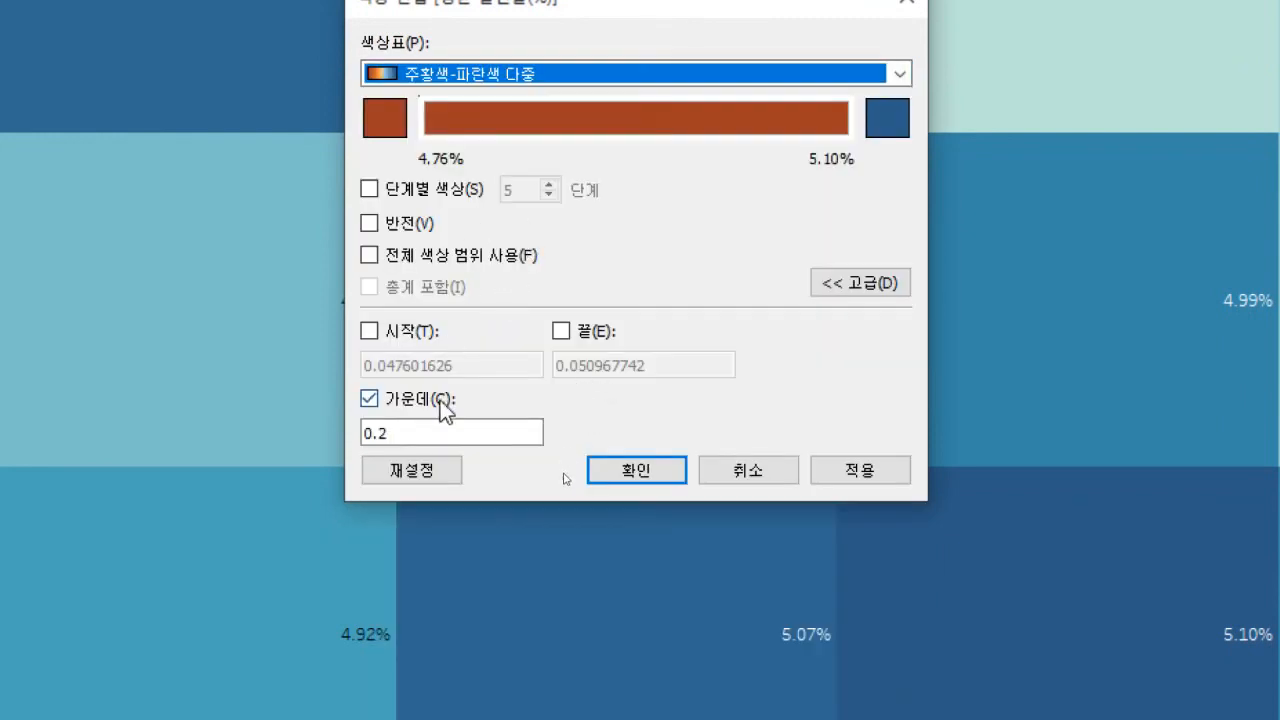
Set the color range's custom center to 0.02 and enable its custom start and end limits
click(391, 434)
click(391, 440)
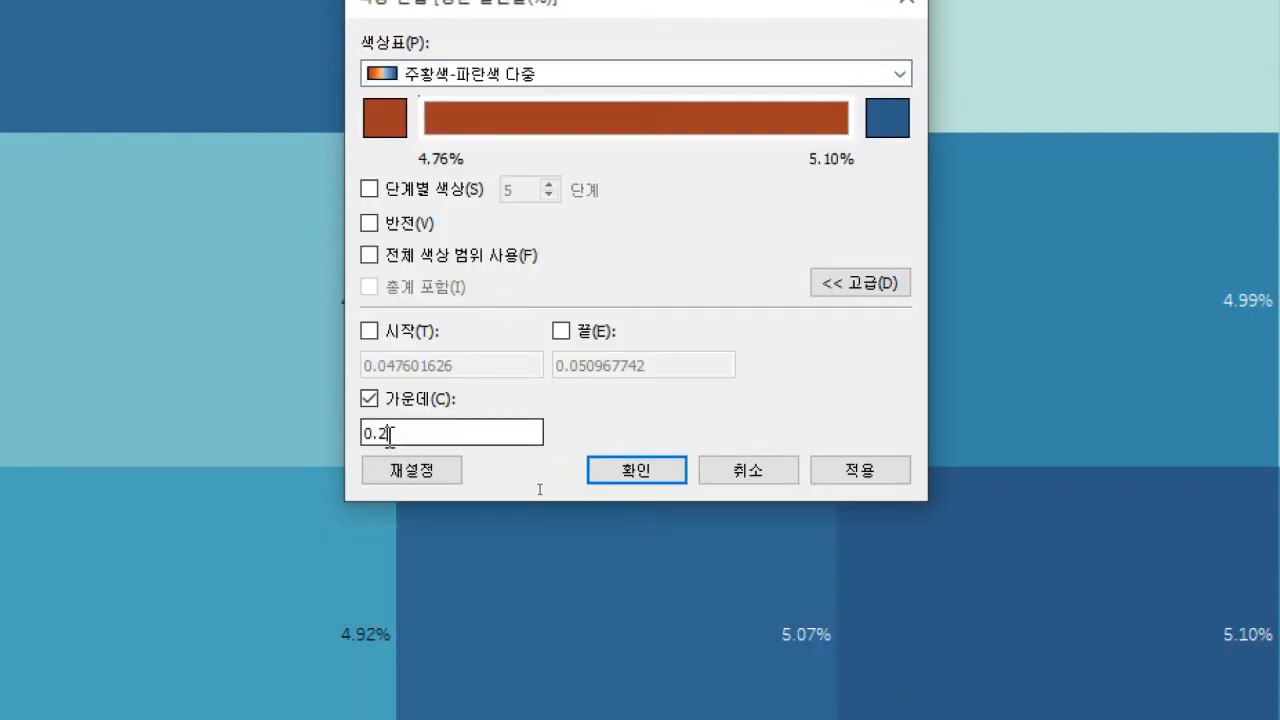
click(389, 338)
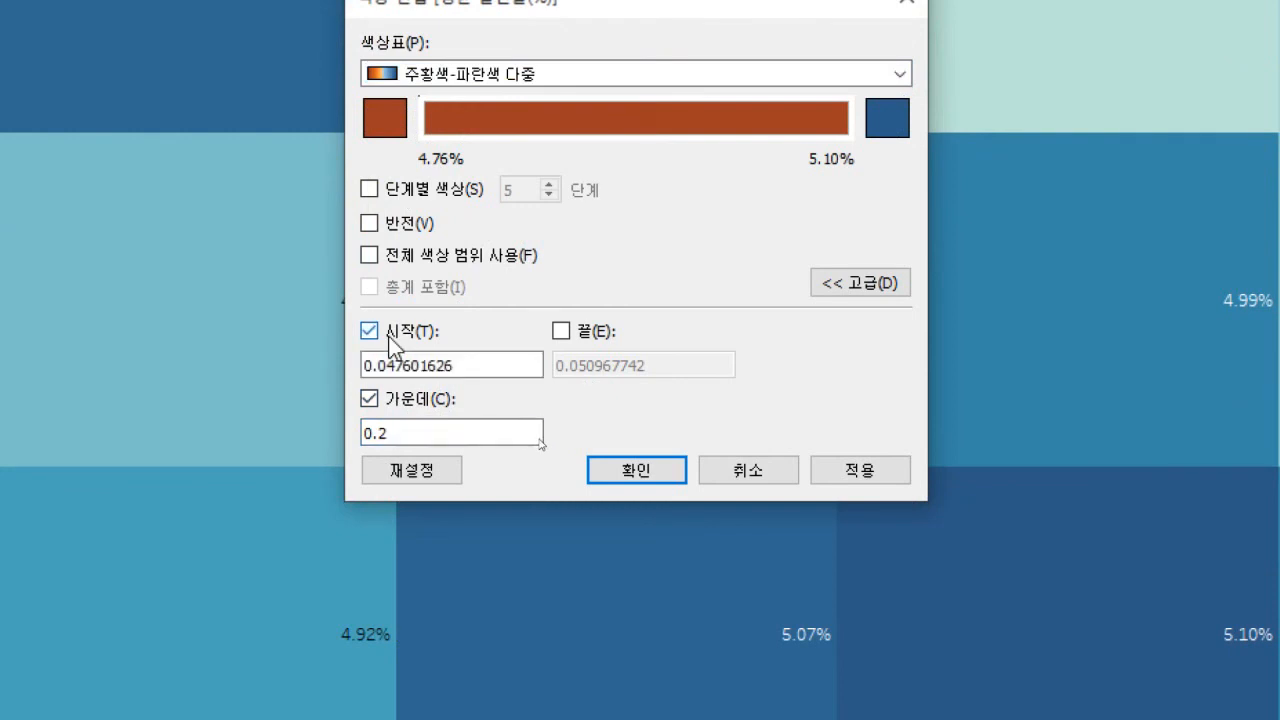
click(566, 333)
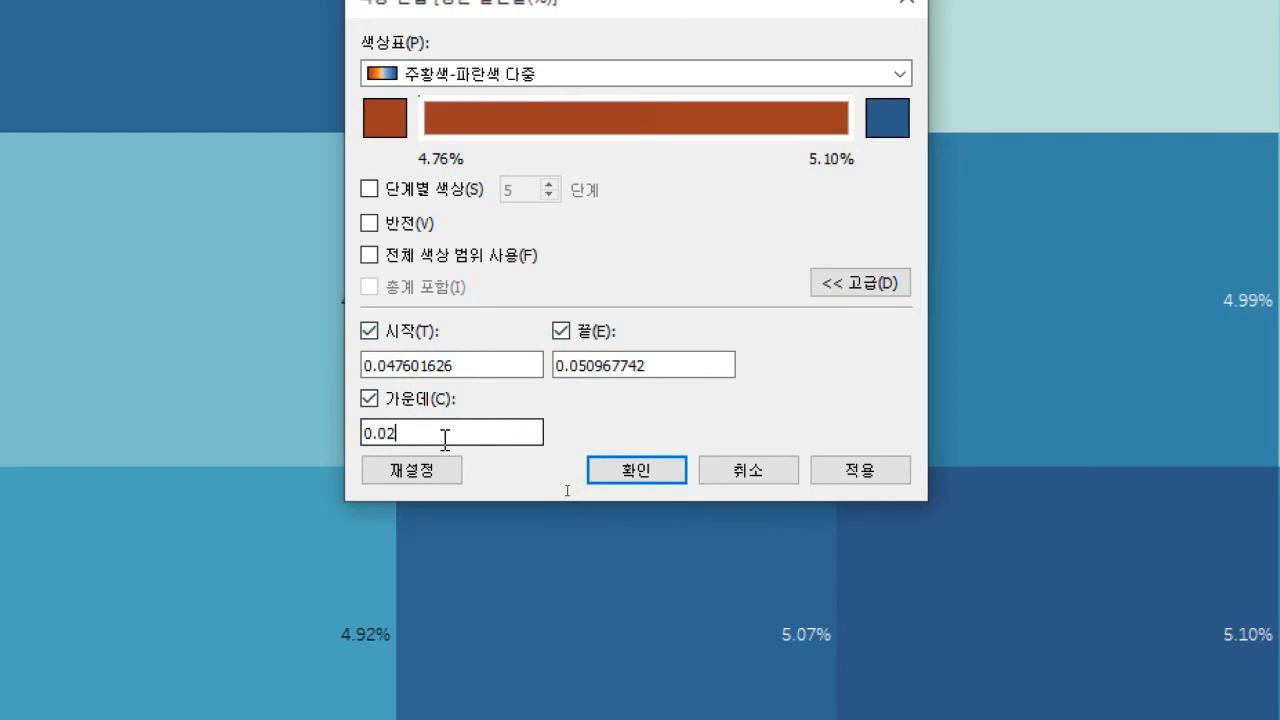
click(494, 365)
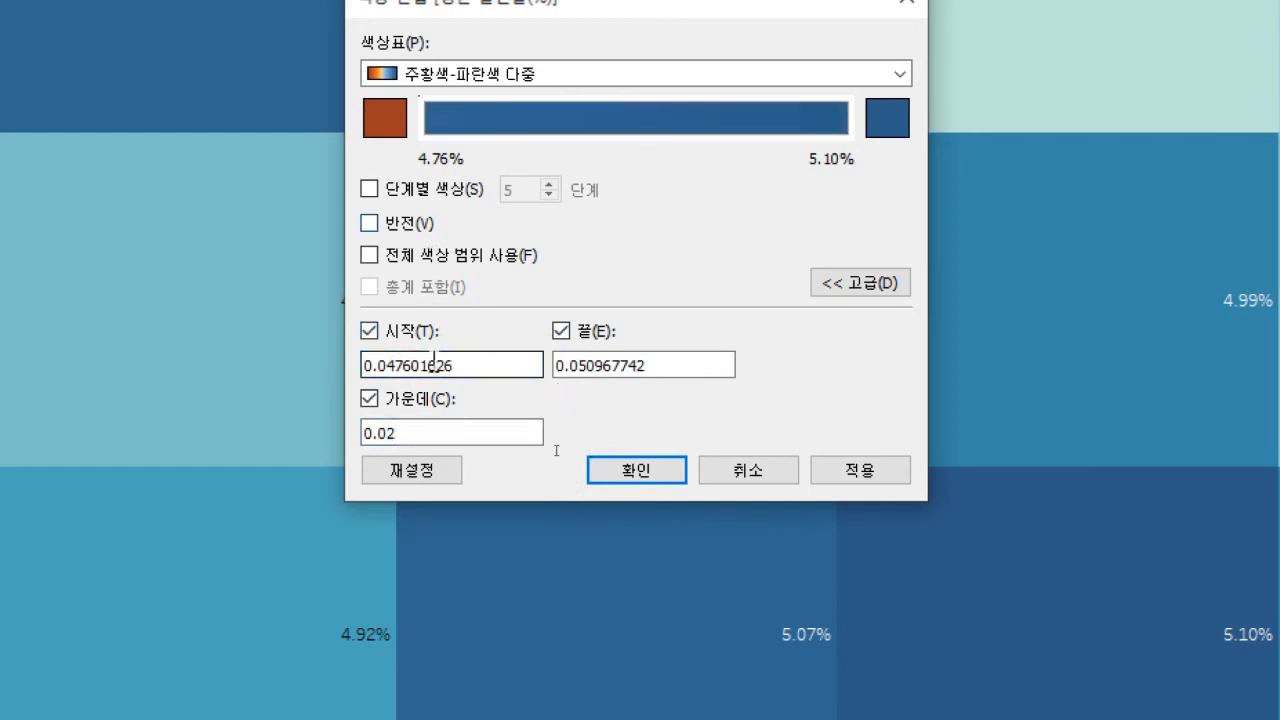
Set the color range's start to 0.04 and its end to 0.05
drag(397, 365, 471, 366)
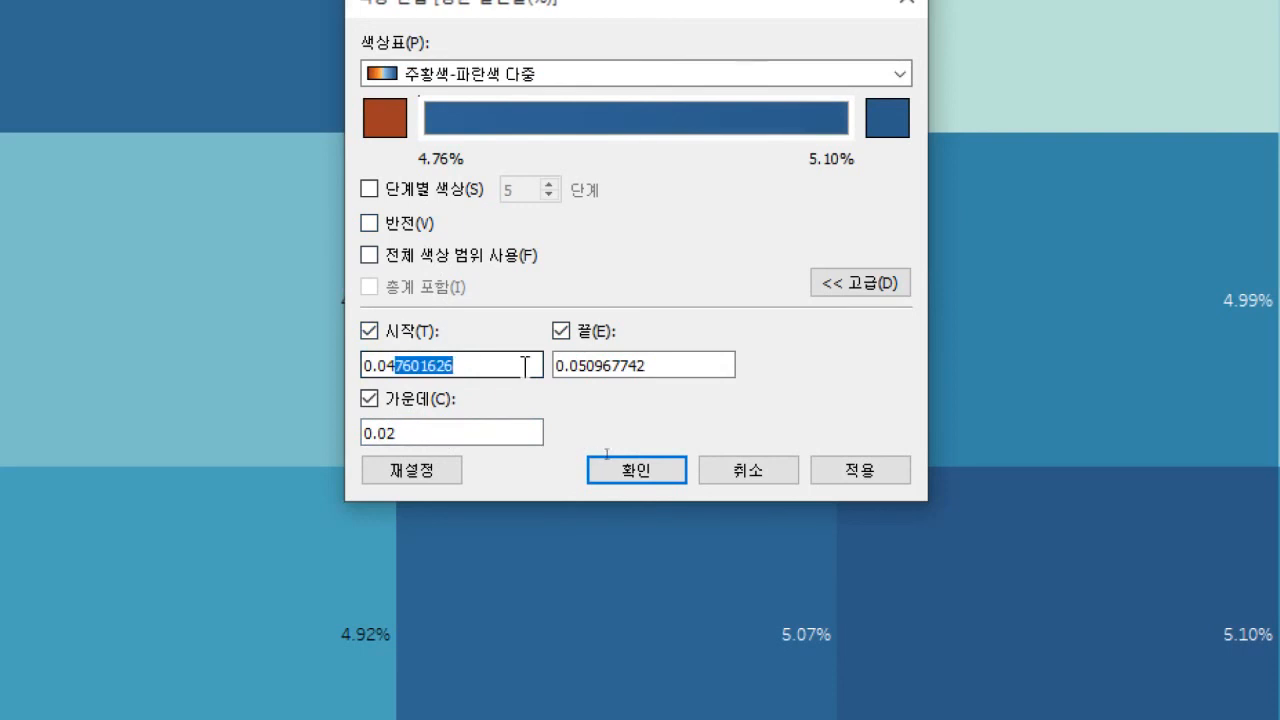
key(BackSpace)
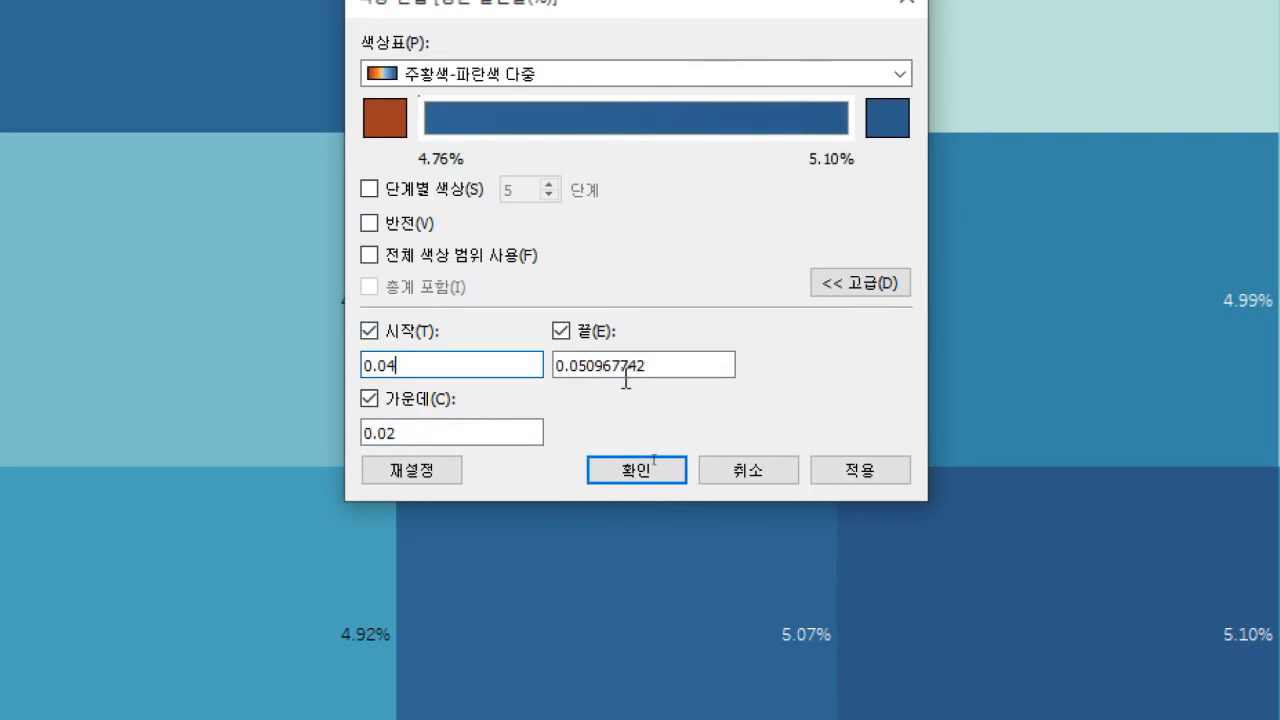
drag(587, 365, 684, 371)
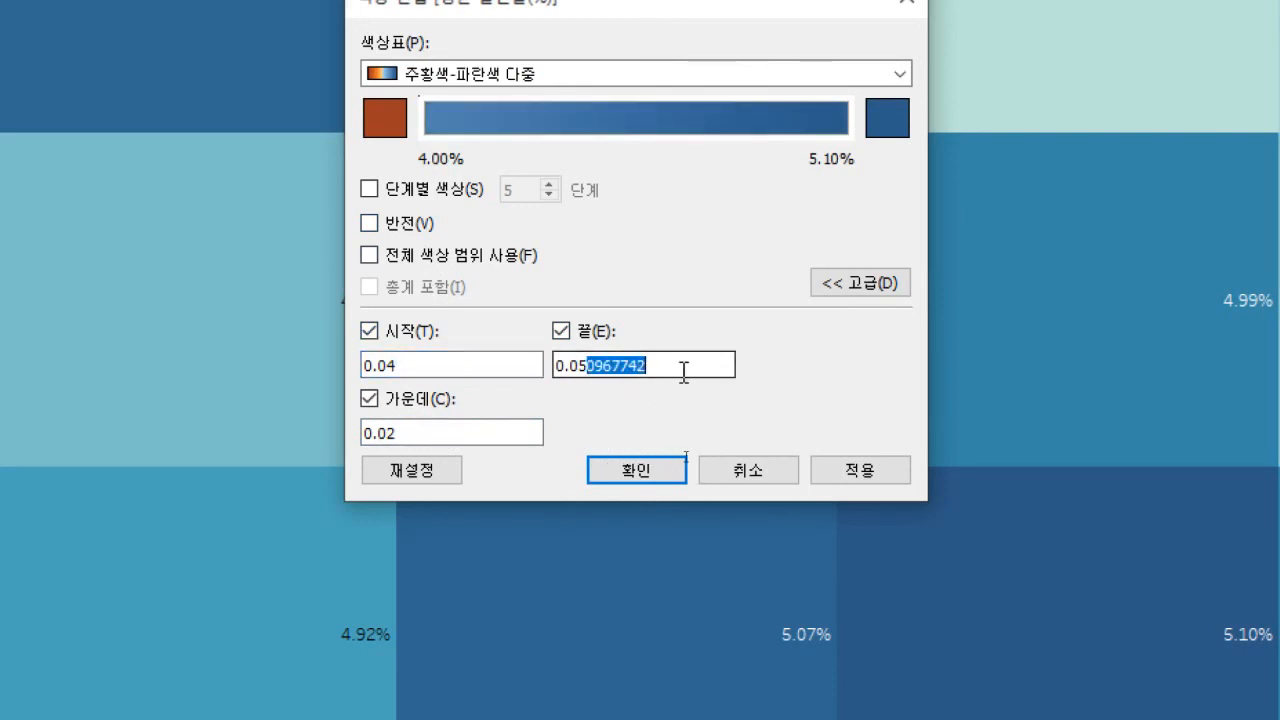
key(BackSpace)
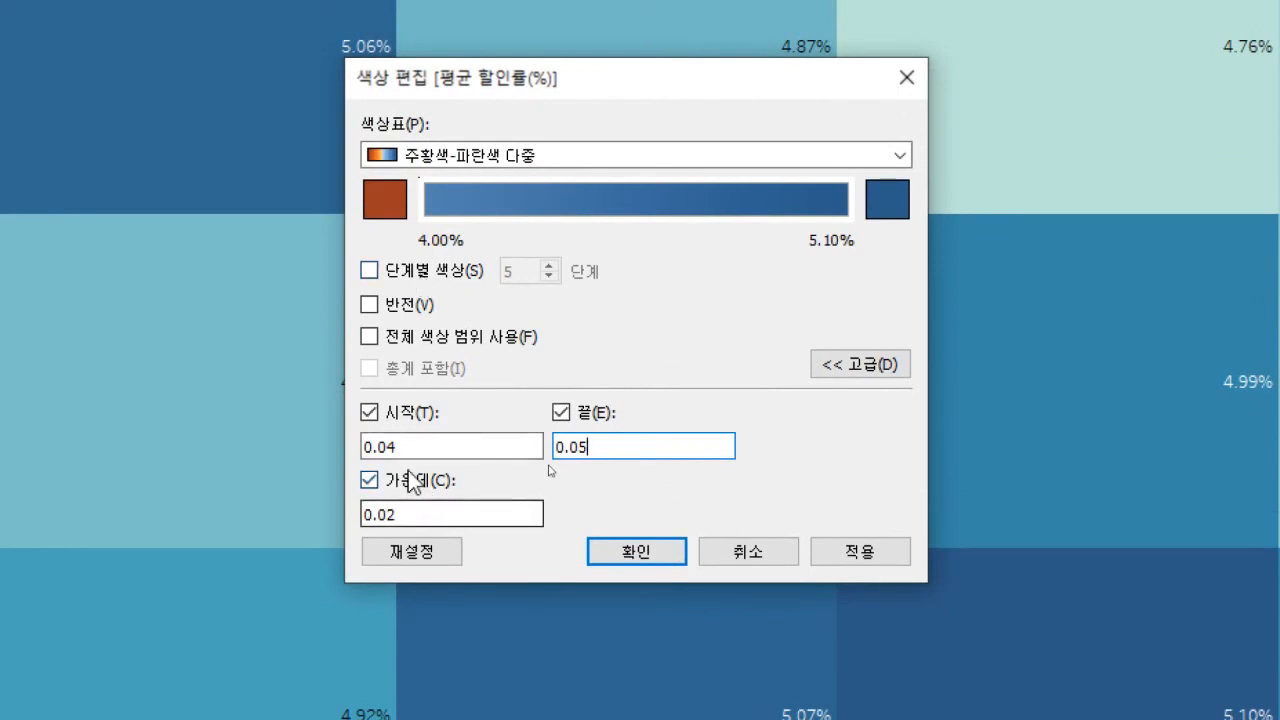
Widen the color range to a start of 0.01 and an end of 0.1
drag(400, 514, 390, 516)
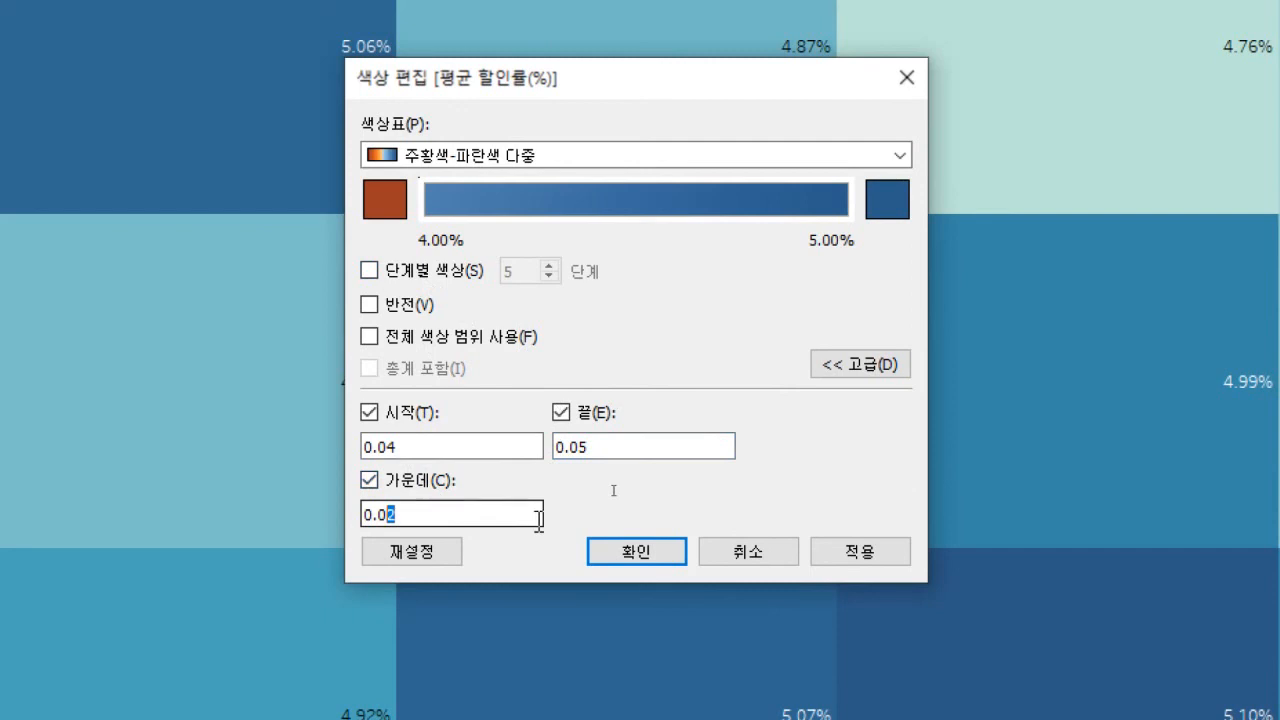
click(397, 448)
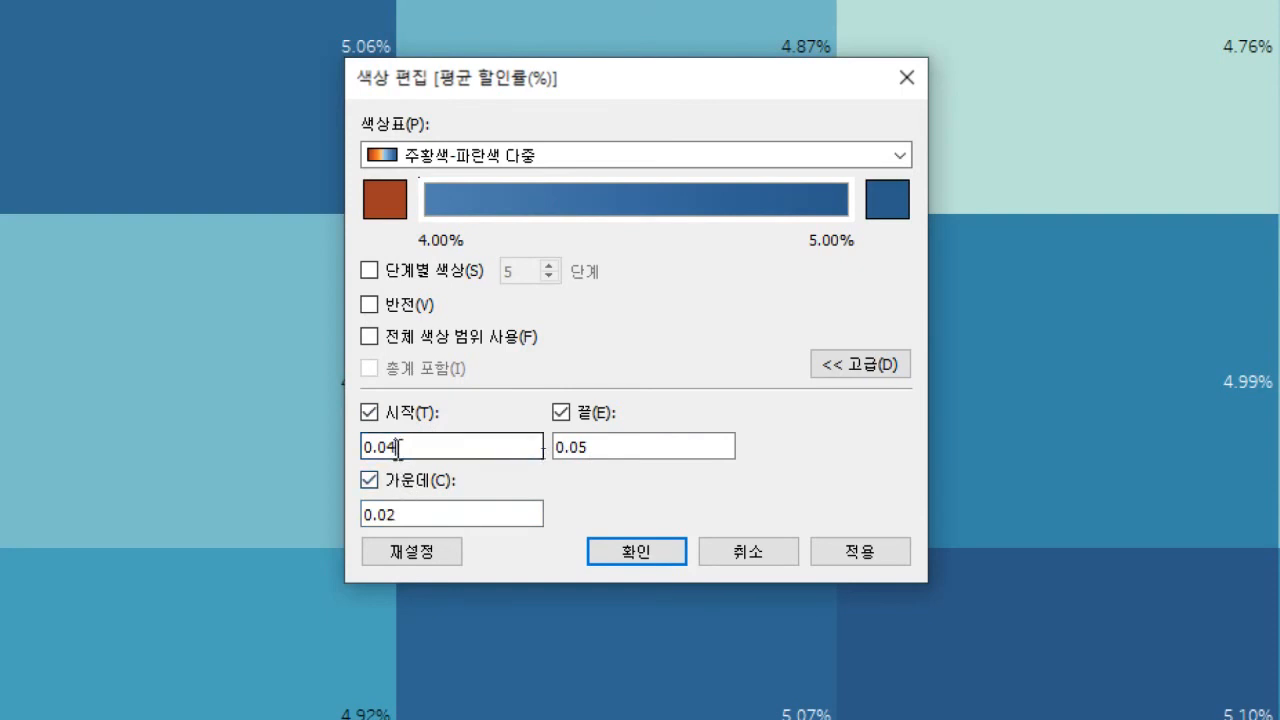
drag(396, 448, 389, 450)
click(608, 447)
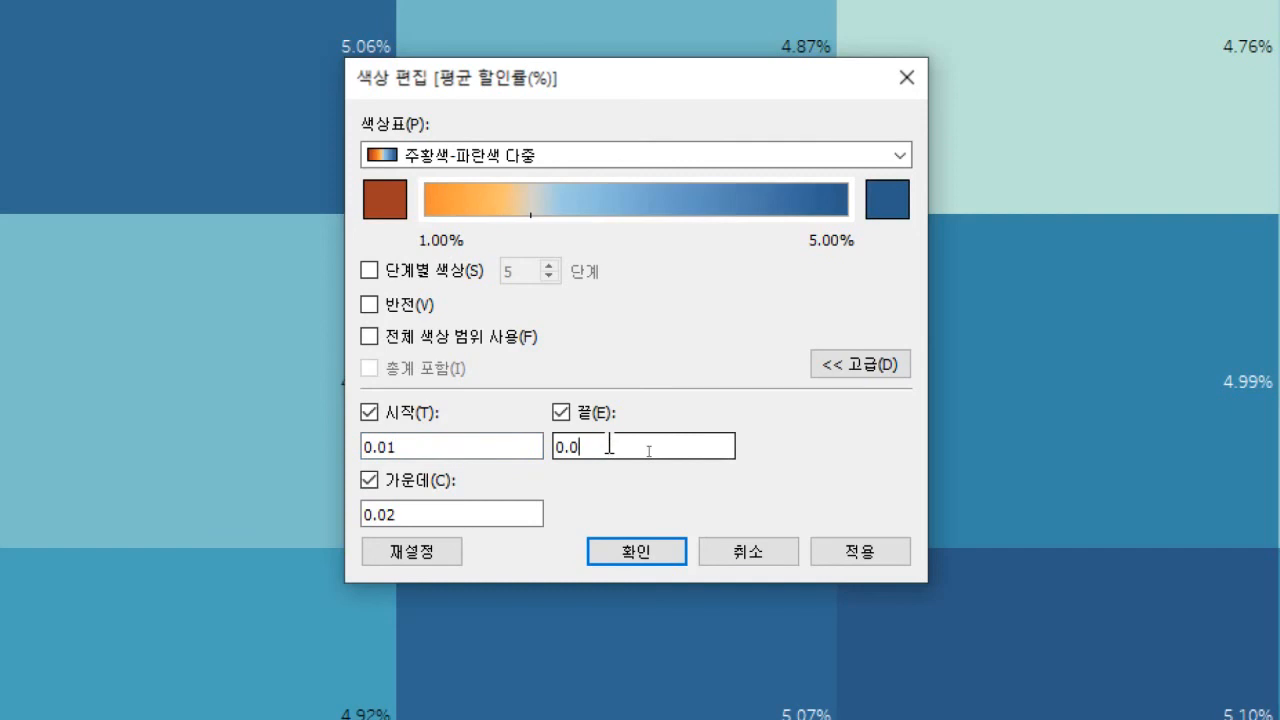
text(1)
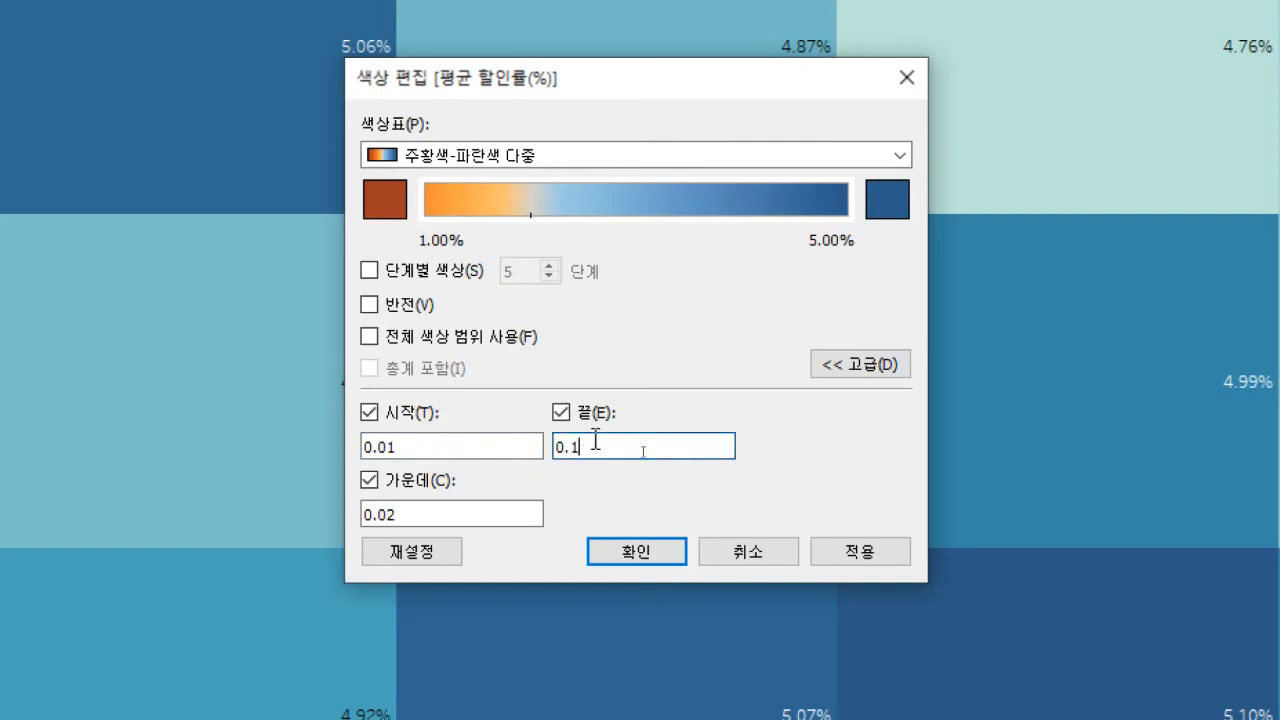
click(504, 437)
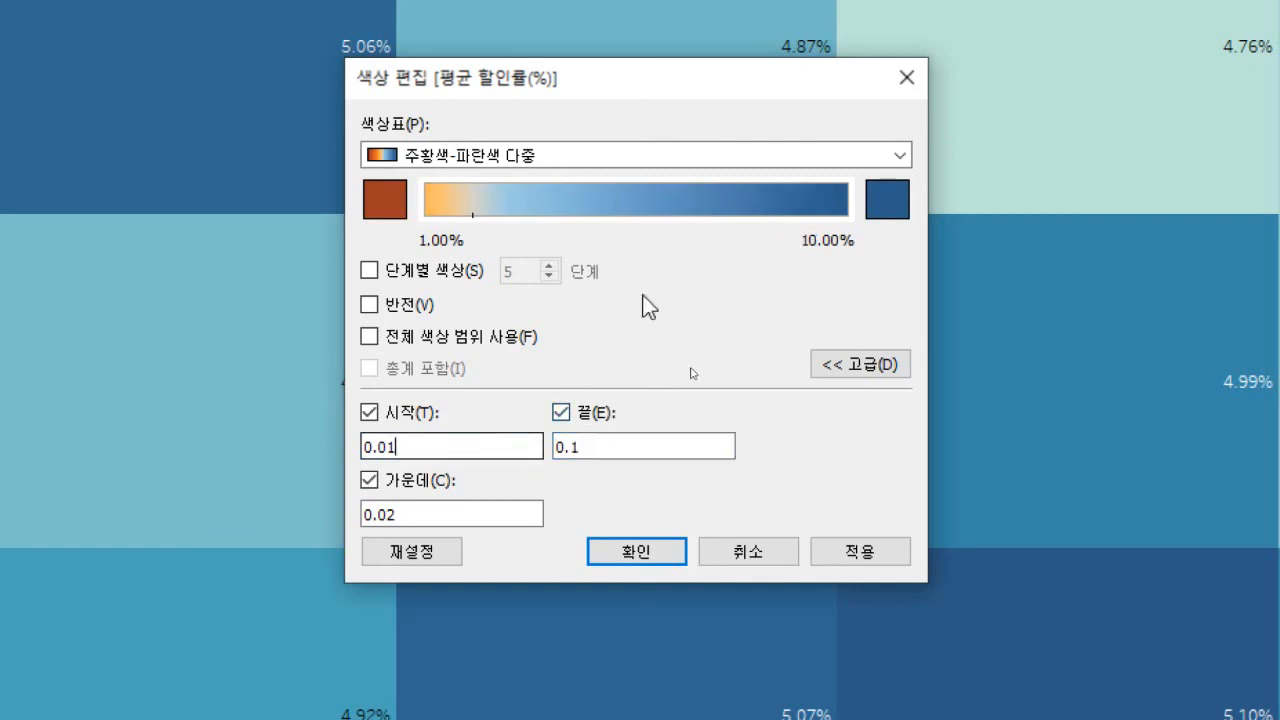
Try center values of 0.05 and 0.08 for the color range
click(400, 515)
drag(400, 515, 391, 517)
text(5)
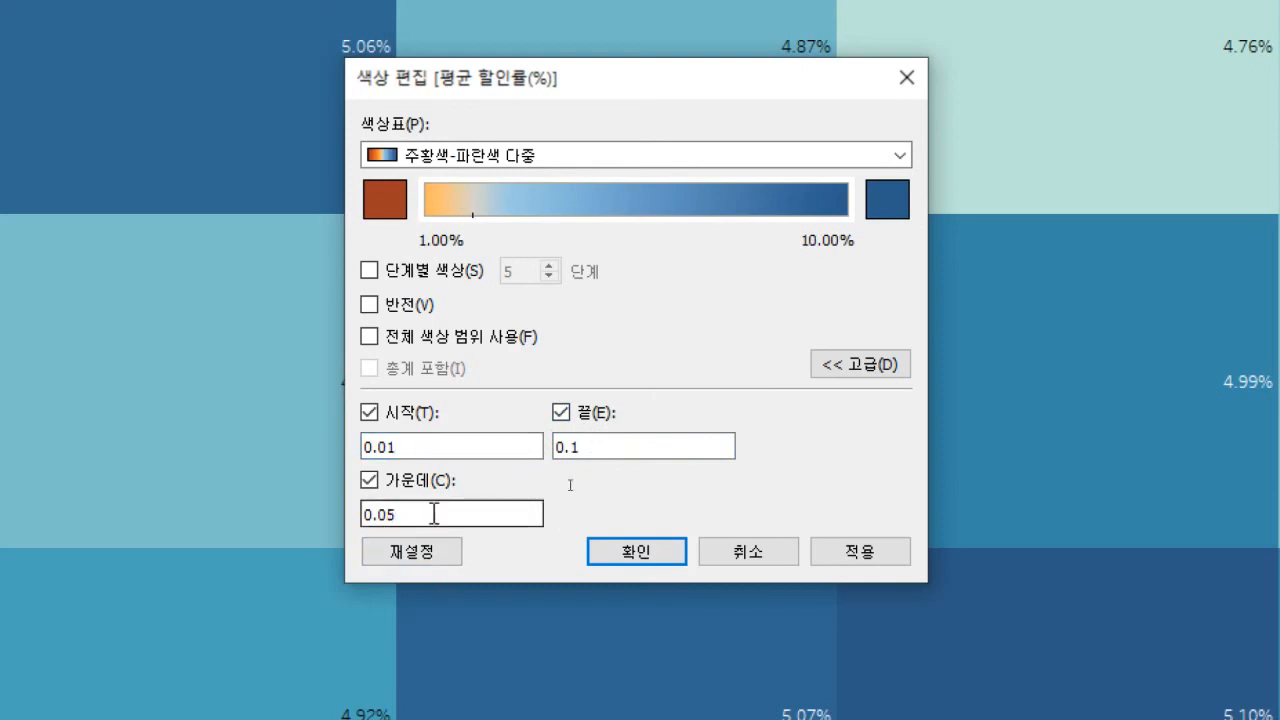
click(449, 446)
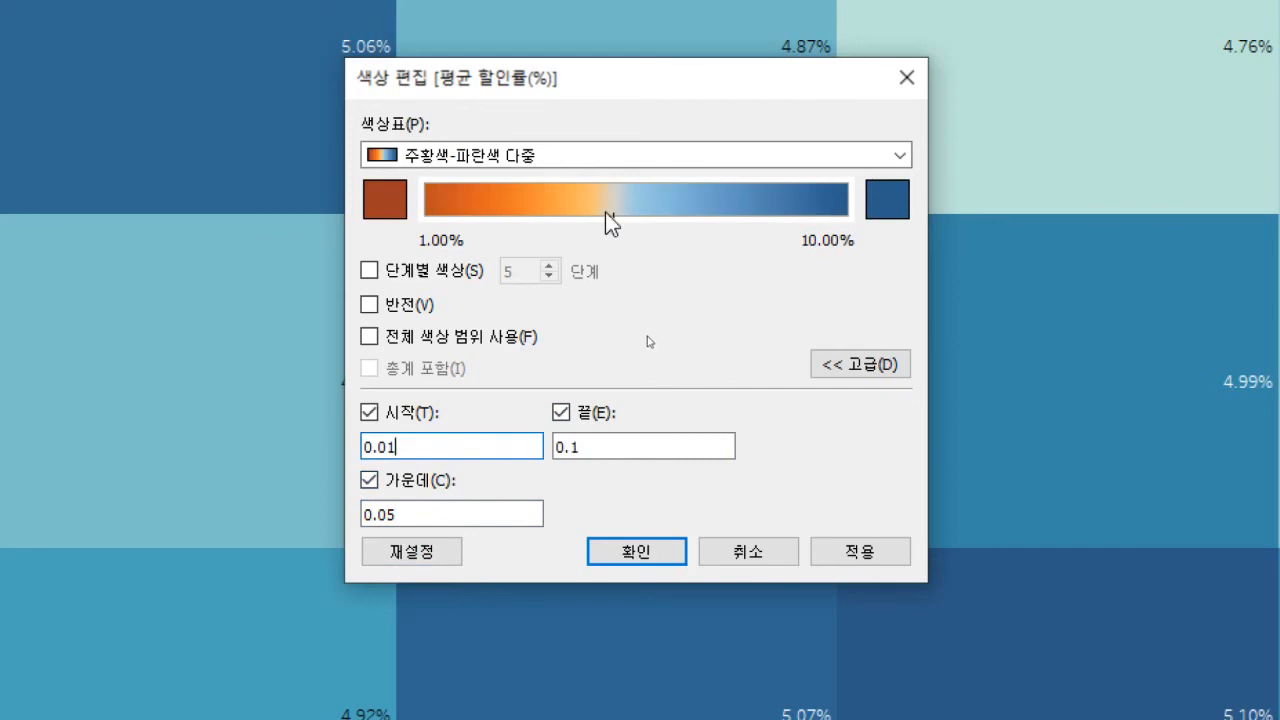
drag(397, 515, 388, 516)
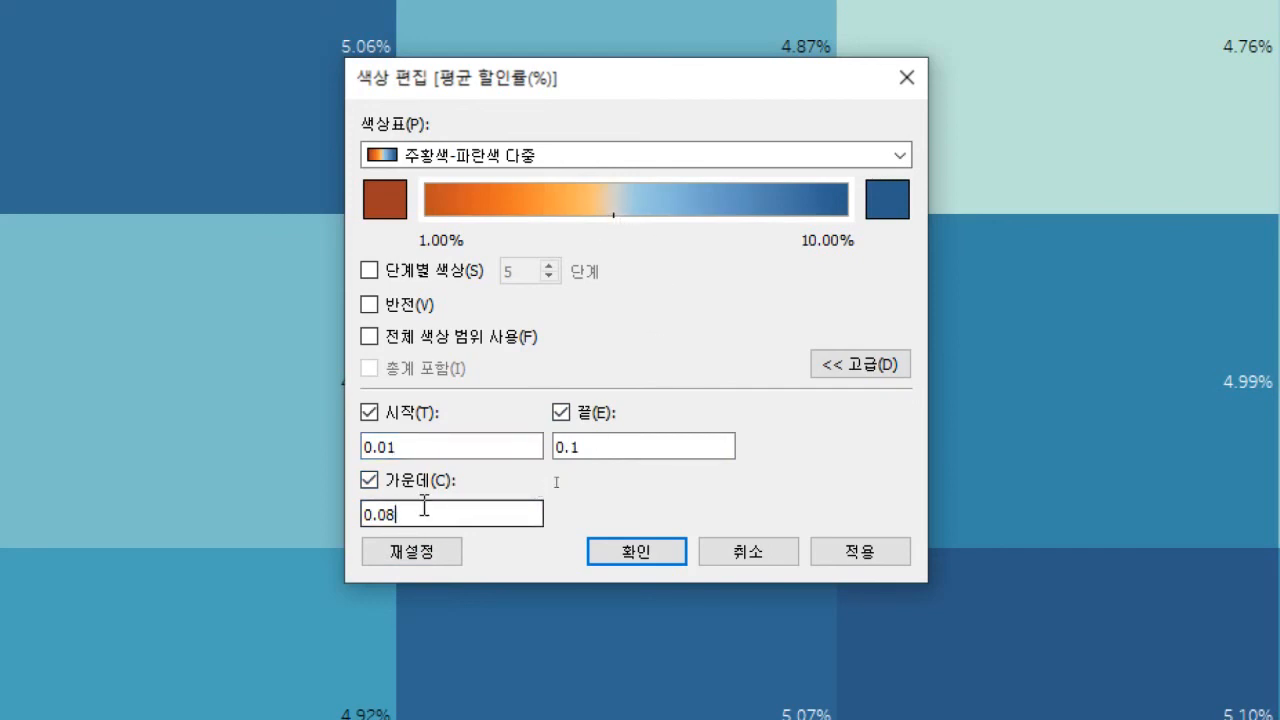
click(421, 446)
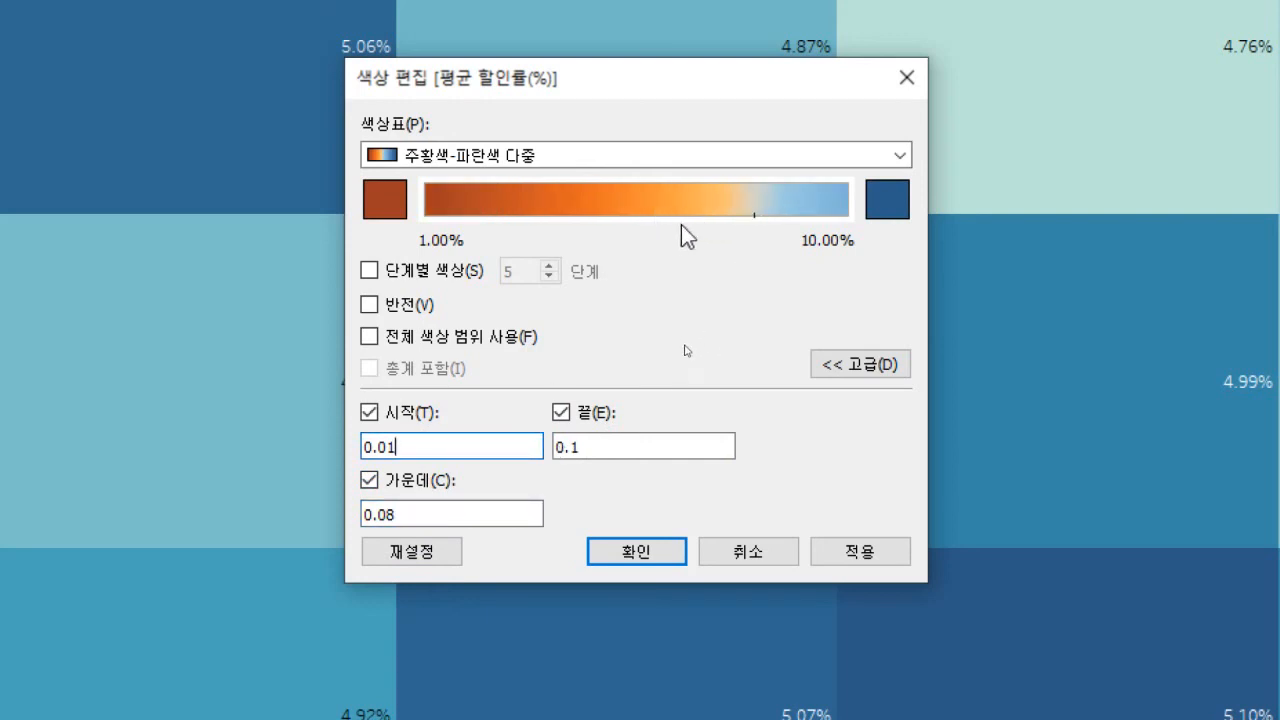
Disable the custom start, end and center values and apply the palette to the heatmap
click(426, 418)
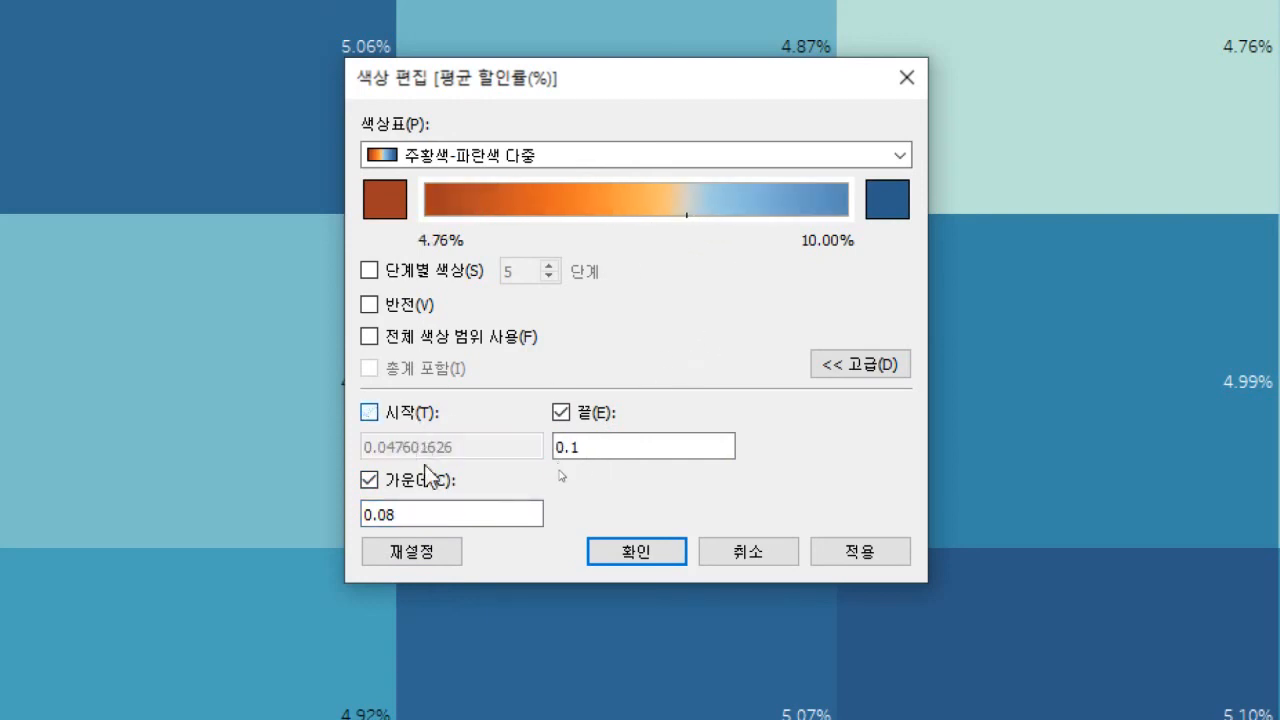
click(438, 484)
click(578, 418)
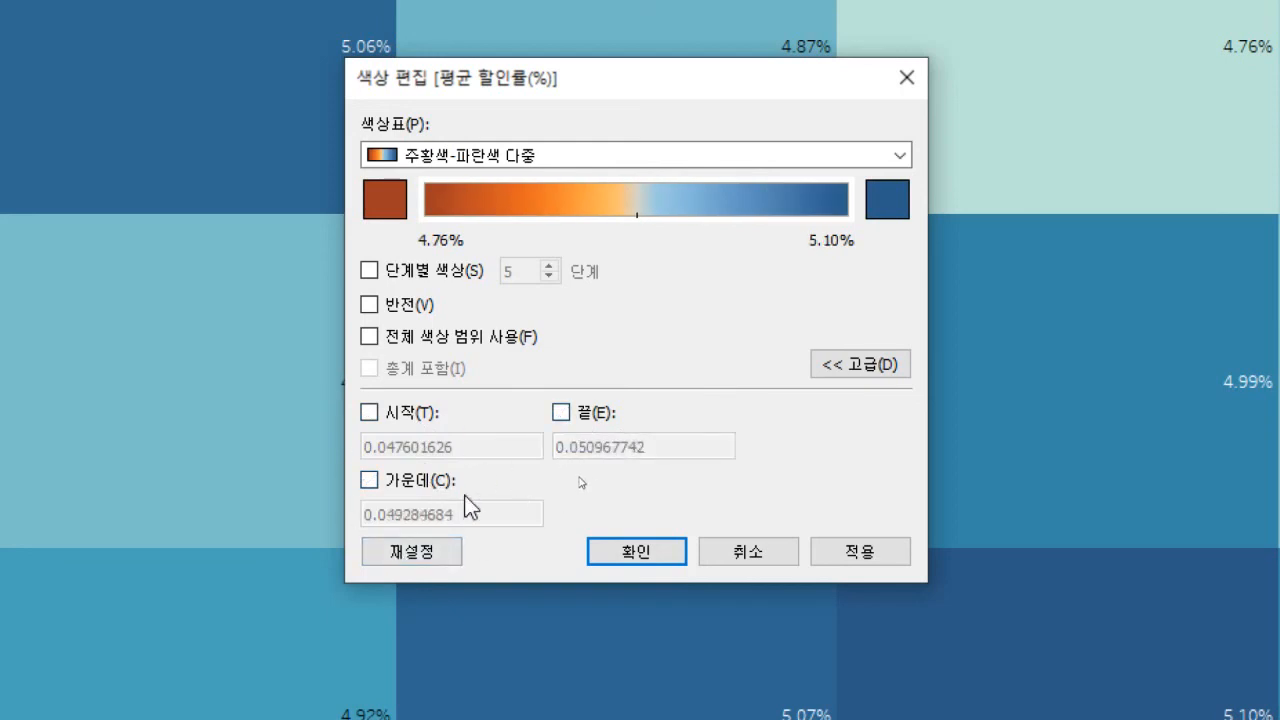
click(891, 550)
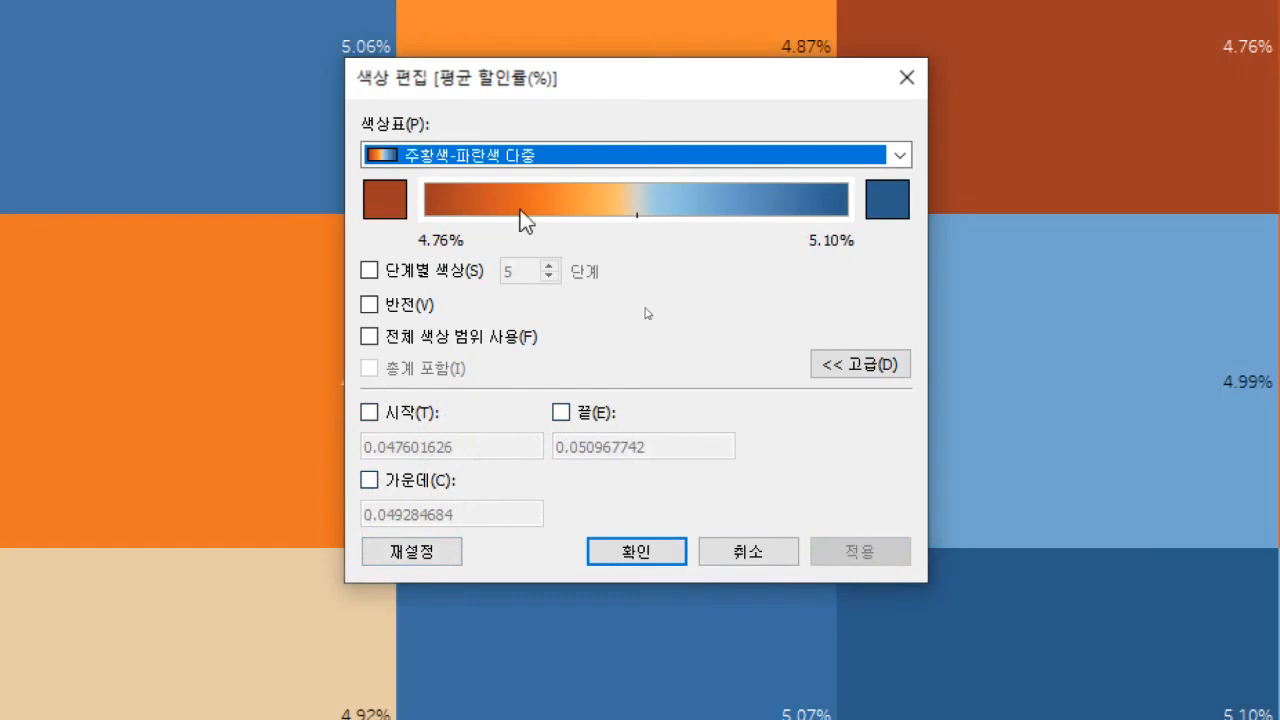
click(651, 558)
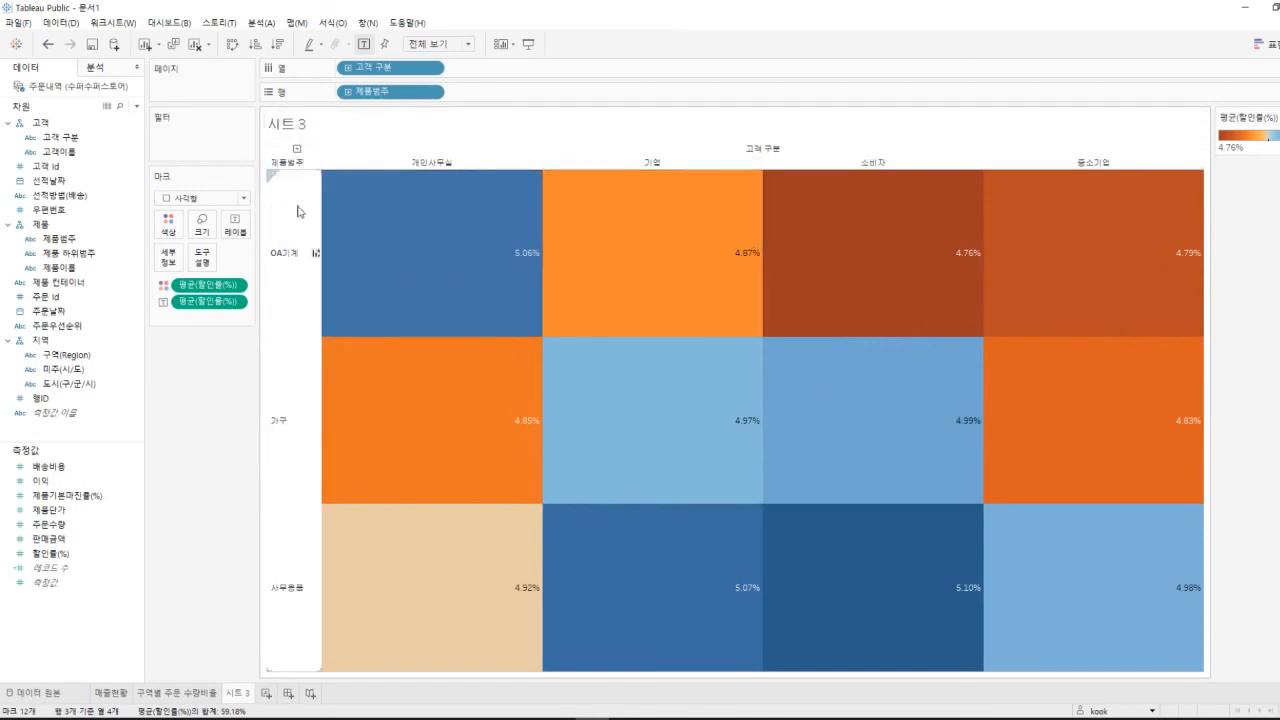
Rename the 시트 3 worksheet as 고객구분 별 할인율, correcting any typo in the name
right_click(238, 693)
click(287, 541)
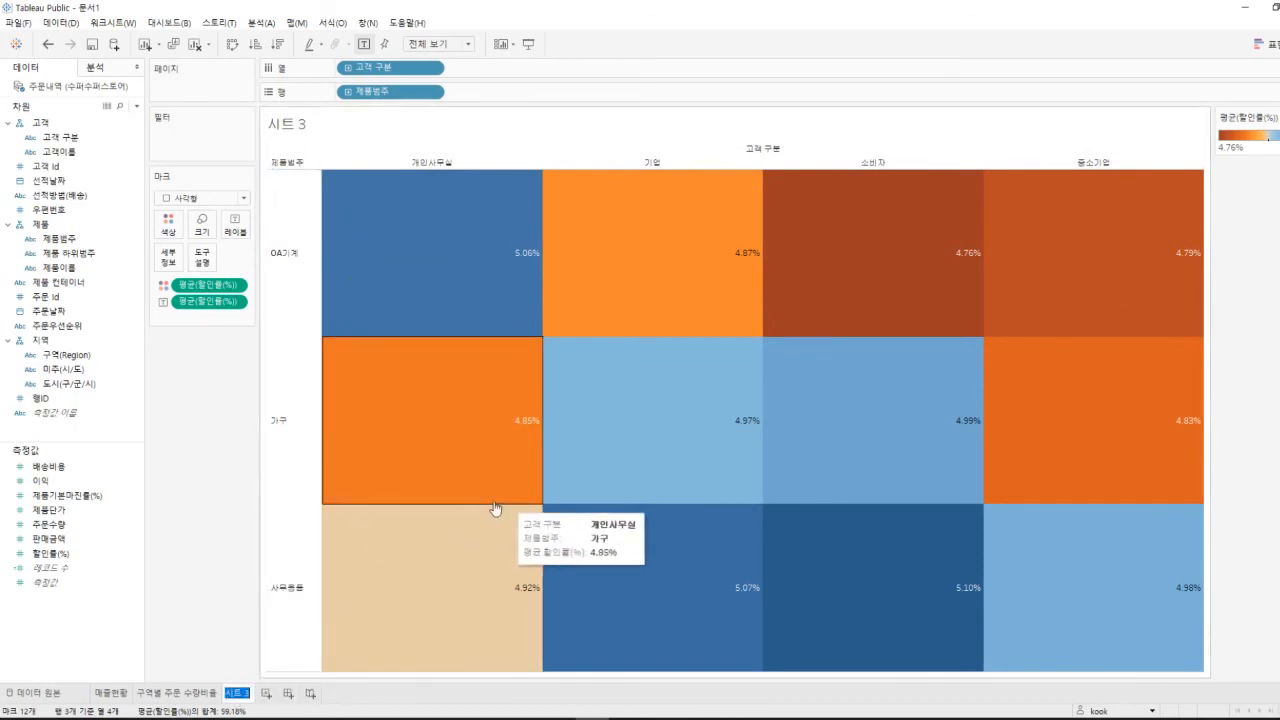
text(고)
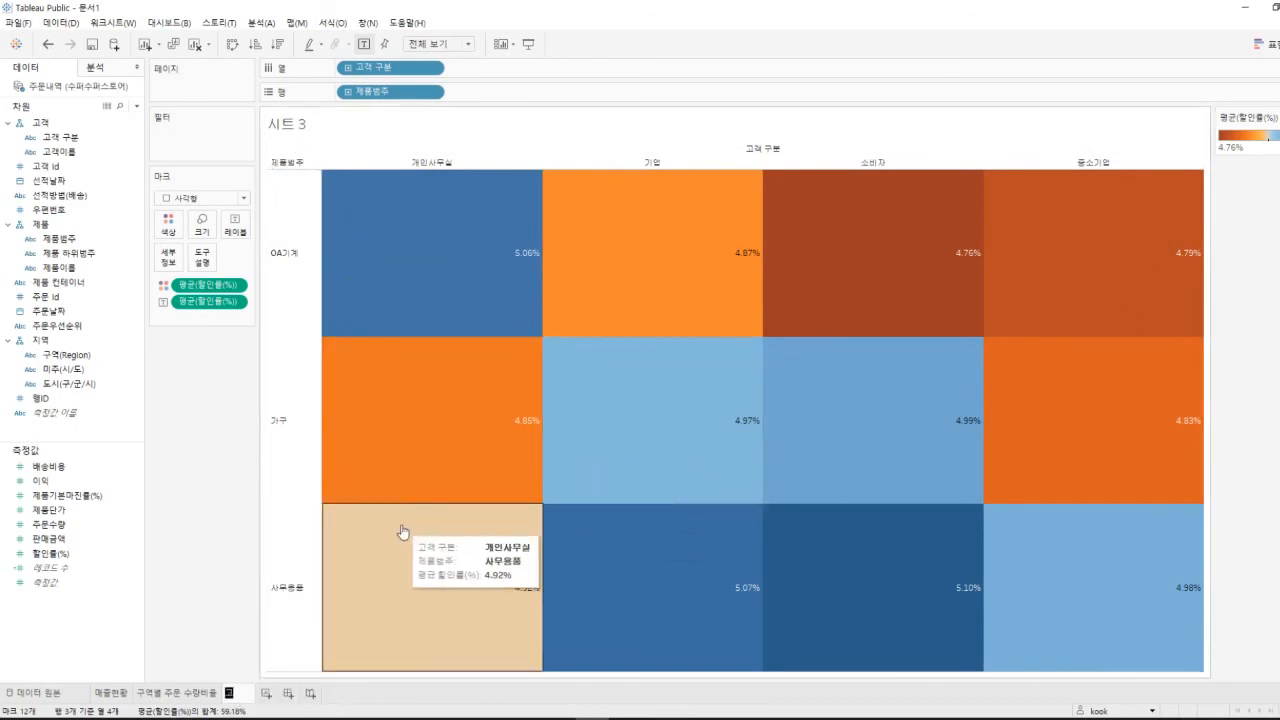
text(객구부)
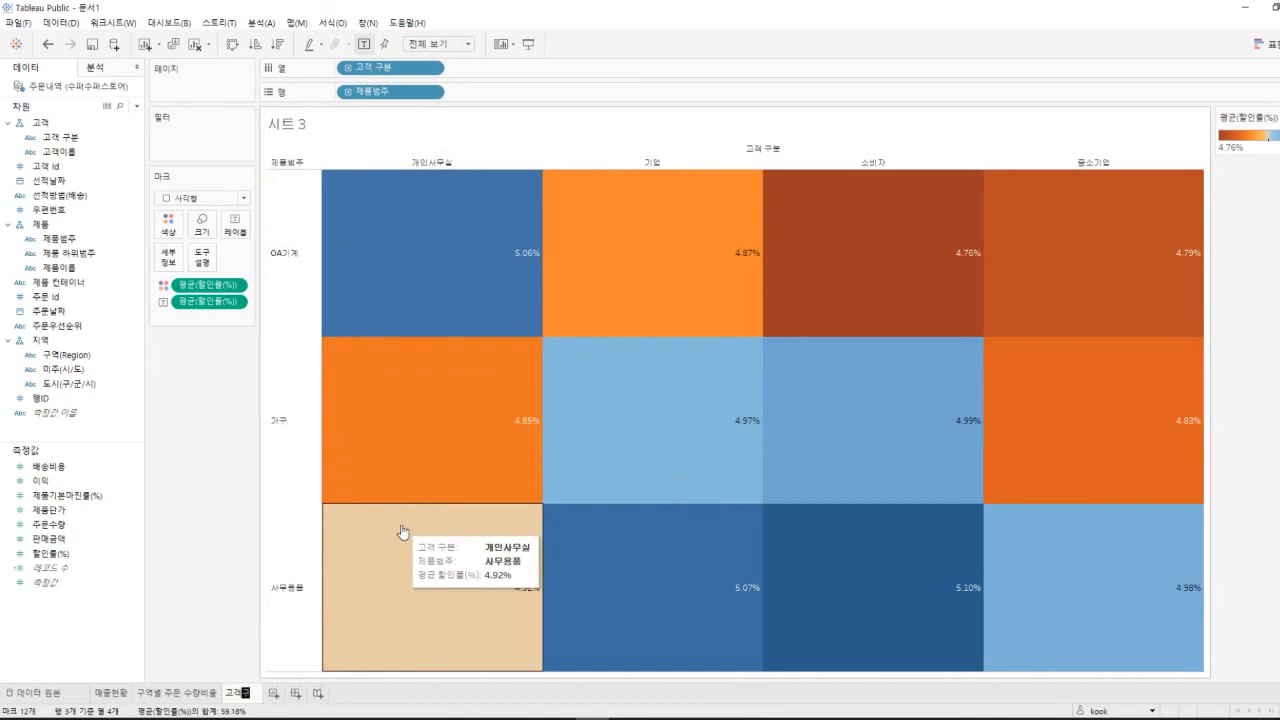
text(분 별 할)
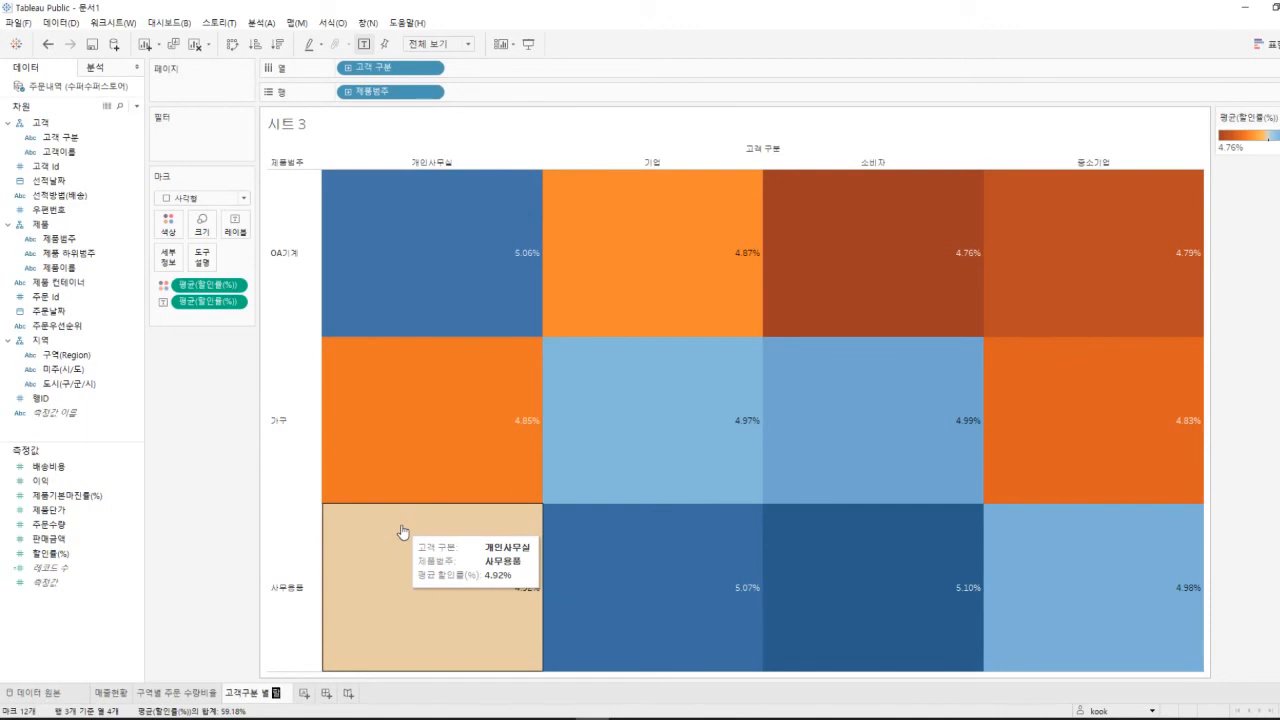
text(인)
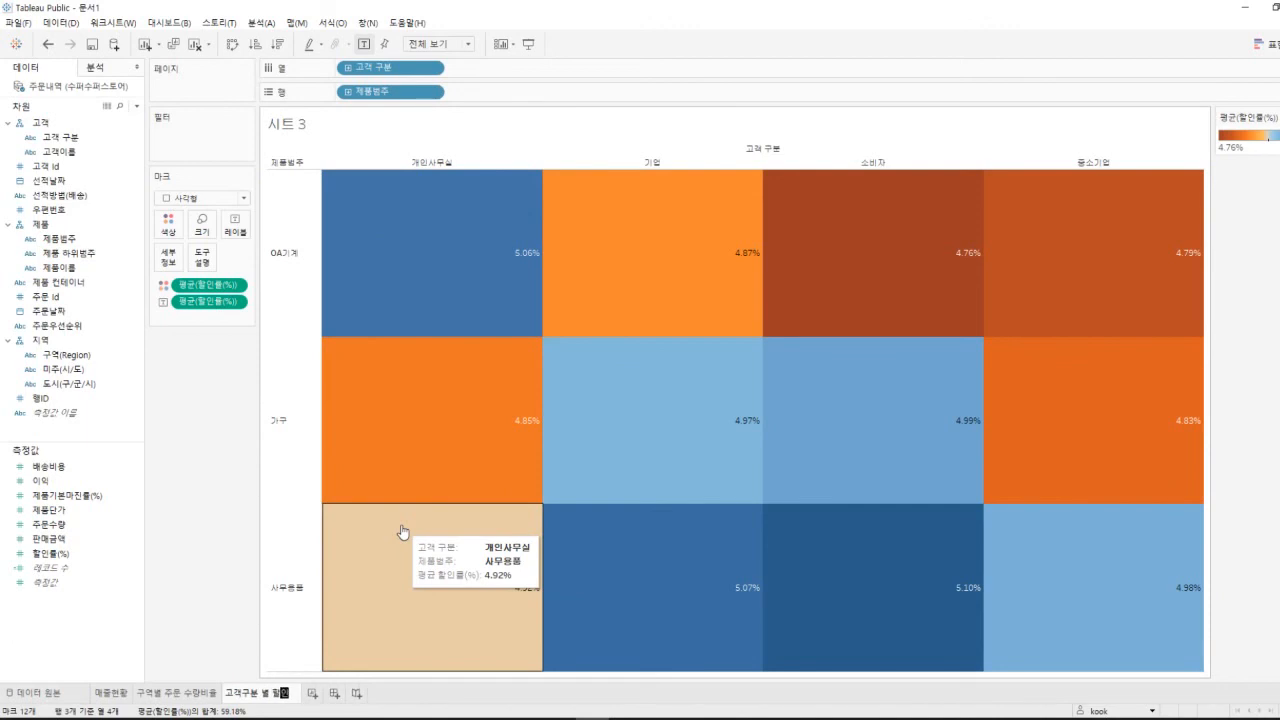
text(율)
key(Return)
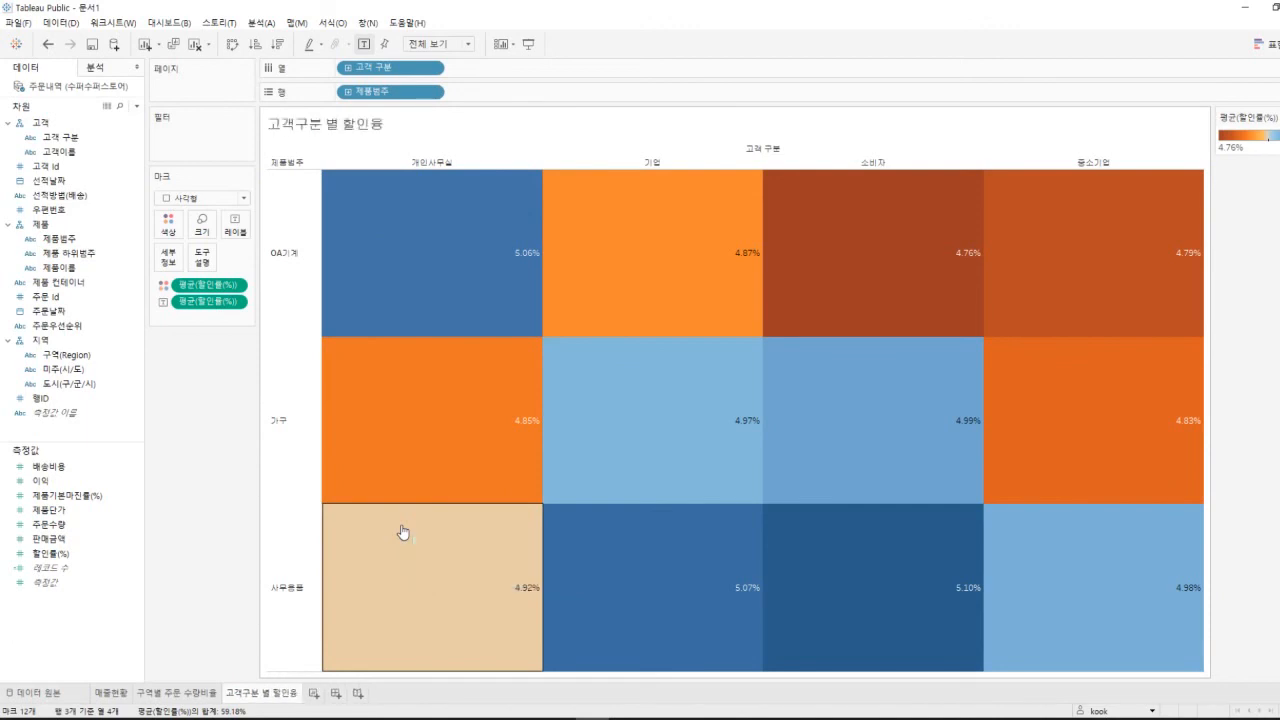
right_click(296, 694)
click(335, 536)
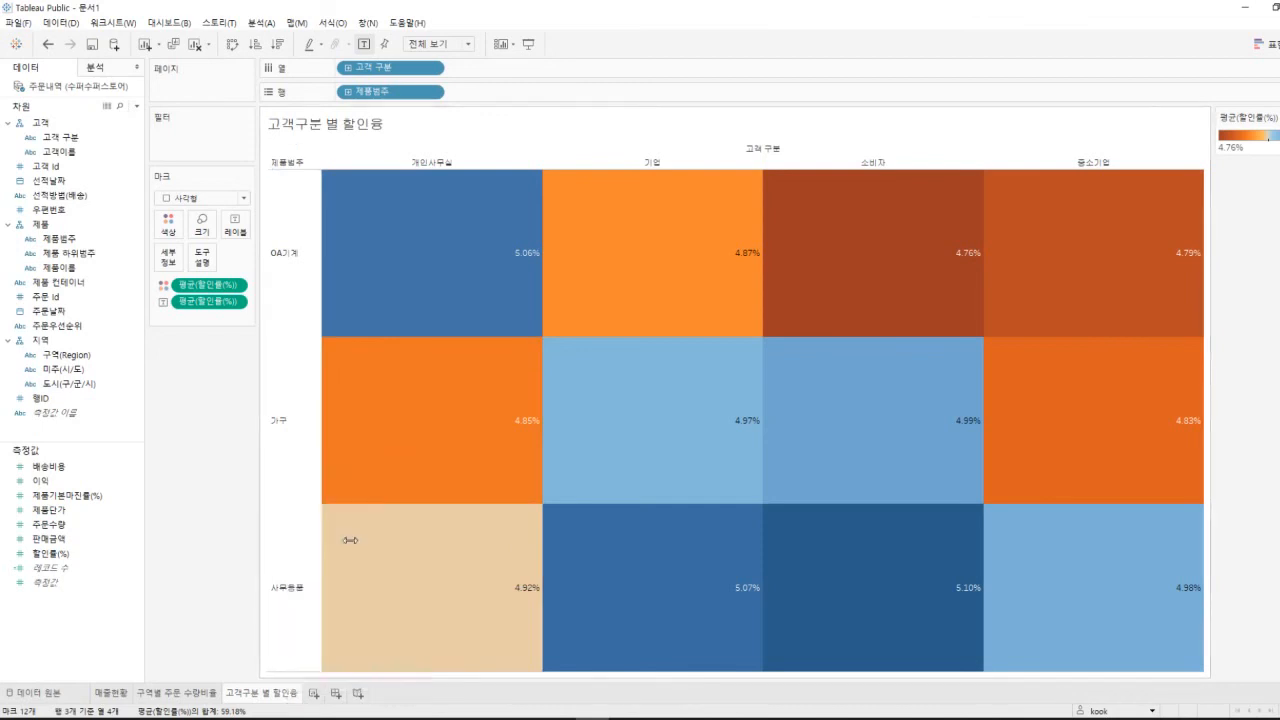
click(298, 691)
key(BackSpace)
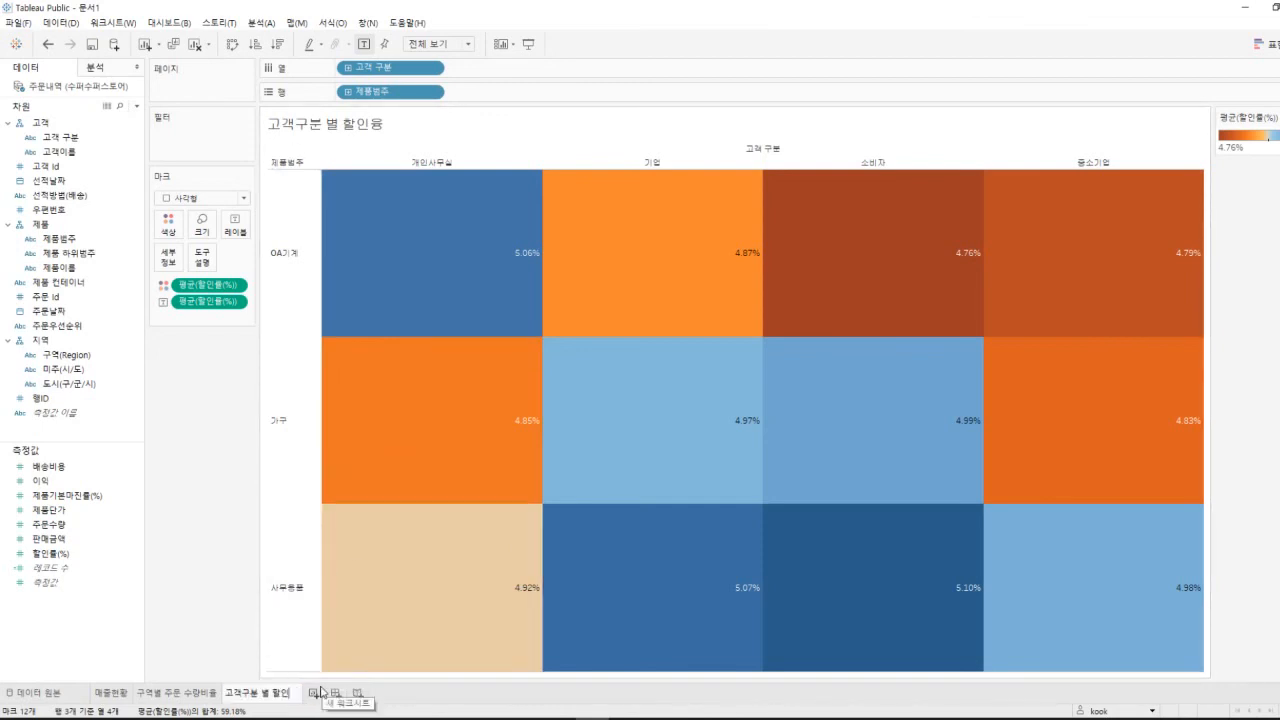
text(율)
key(Return)
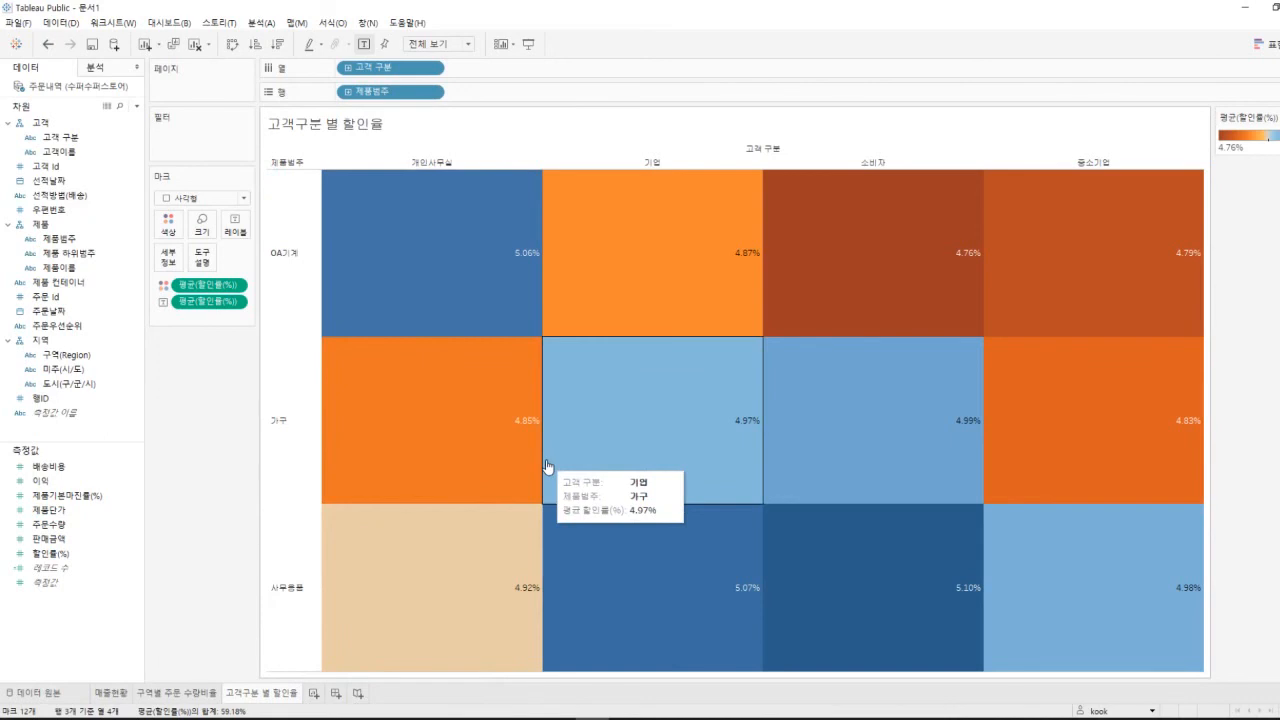
Add a new blank worksheet after the 고객구분 별 할인율 sheet
click(315, 693)
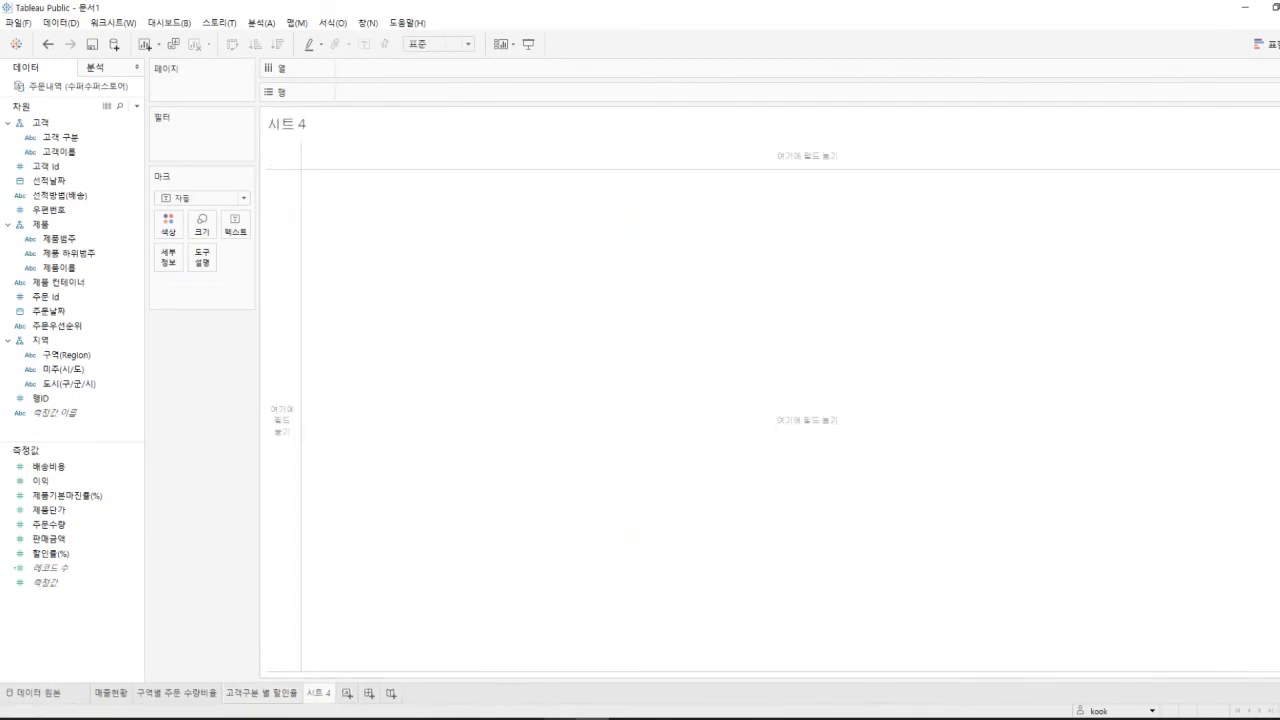